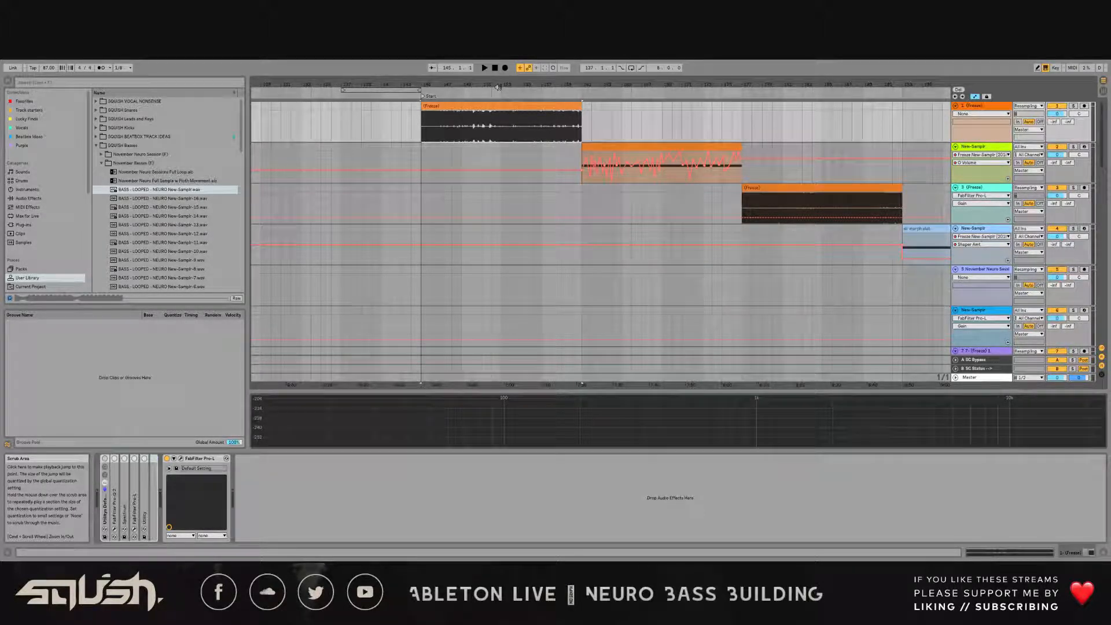
# Step: Examine the frozen audio clip on the first track at close range
pyautogui.moveTo(496, 76); pyautogui.dragTo(489, 85)
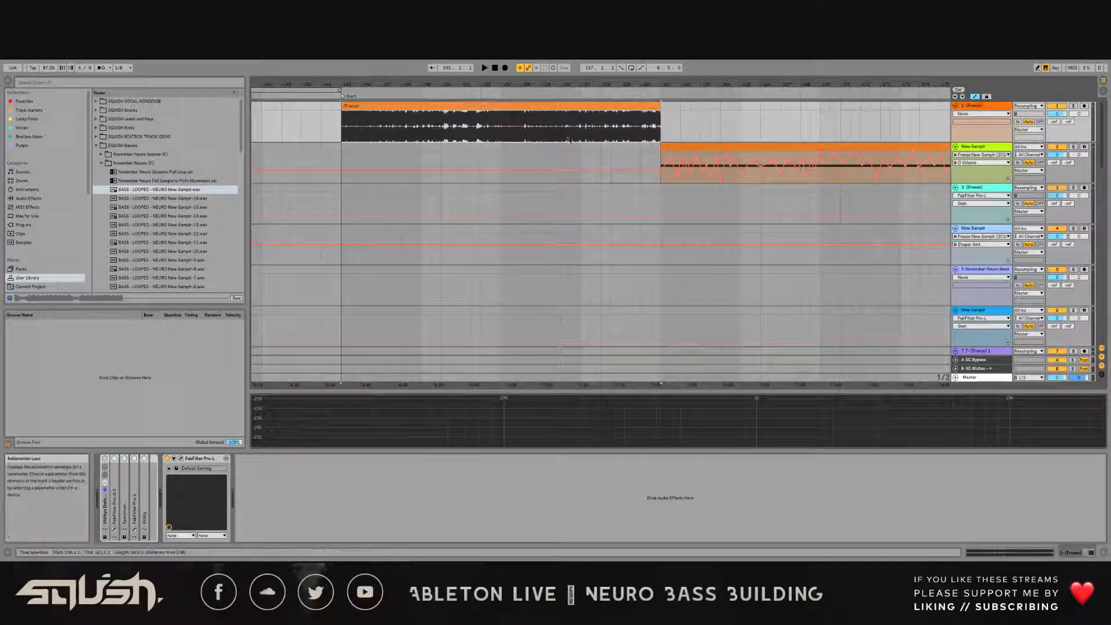
pyautogui.moveTo(570, 86); pyautogui.dragTo(620, 79)
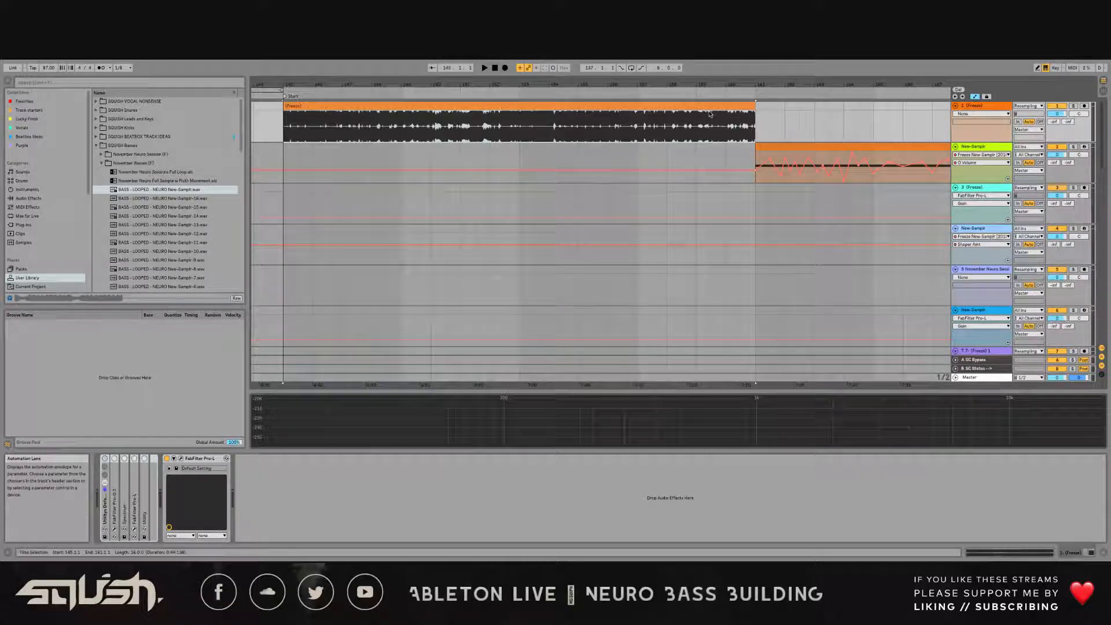
pyautogui.moveTo(666, 85); pyautogui.dragTo(674, 83)
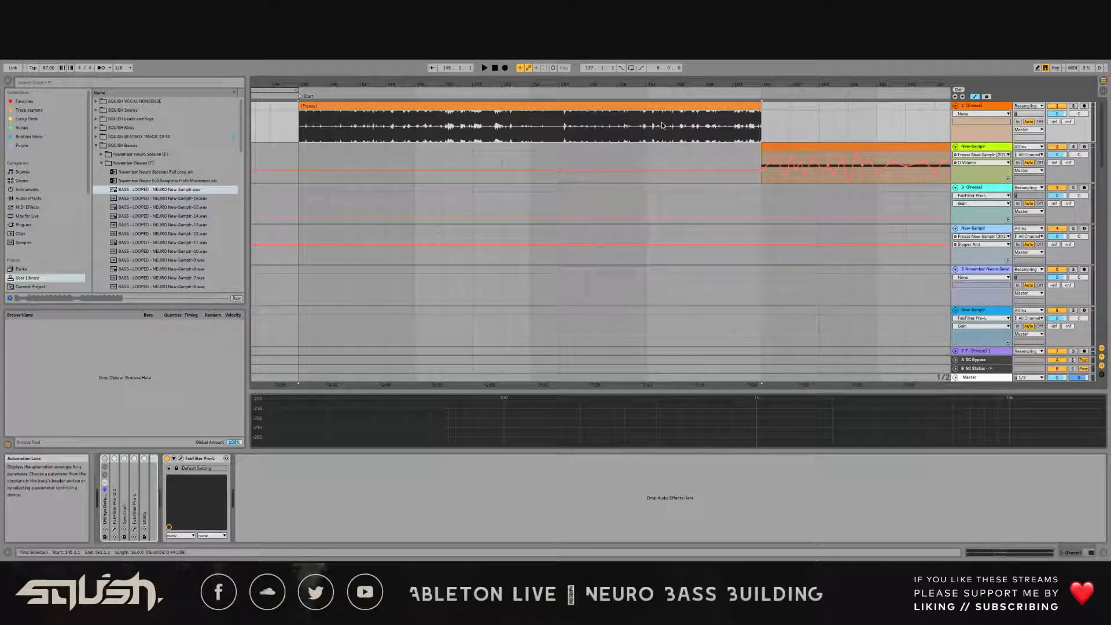
pyautogui.moveTo(475, 85); pyautogui.dragTo(491, 85)
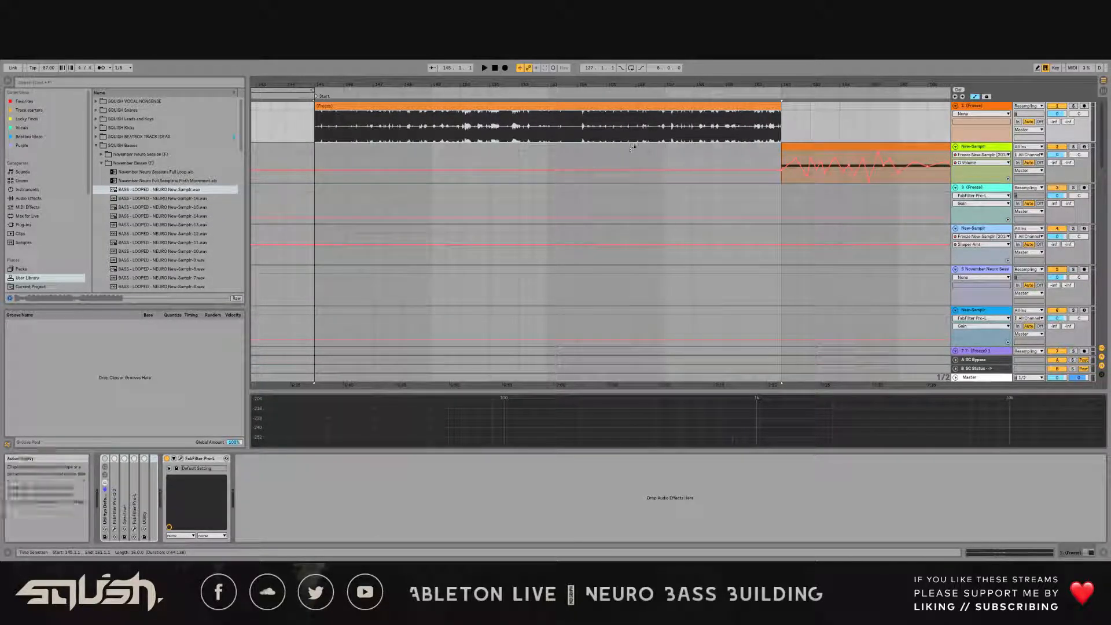
pyautogui.click(984, 107)
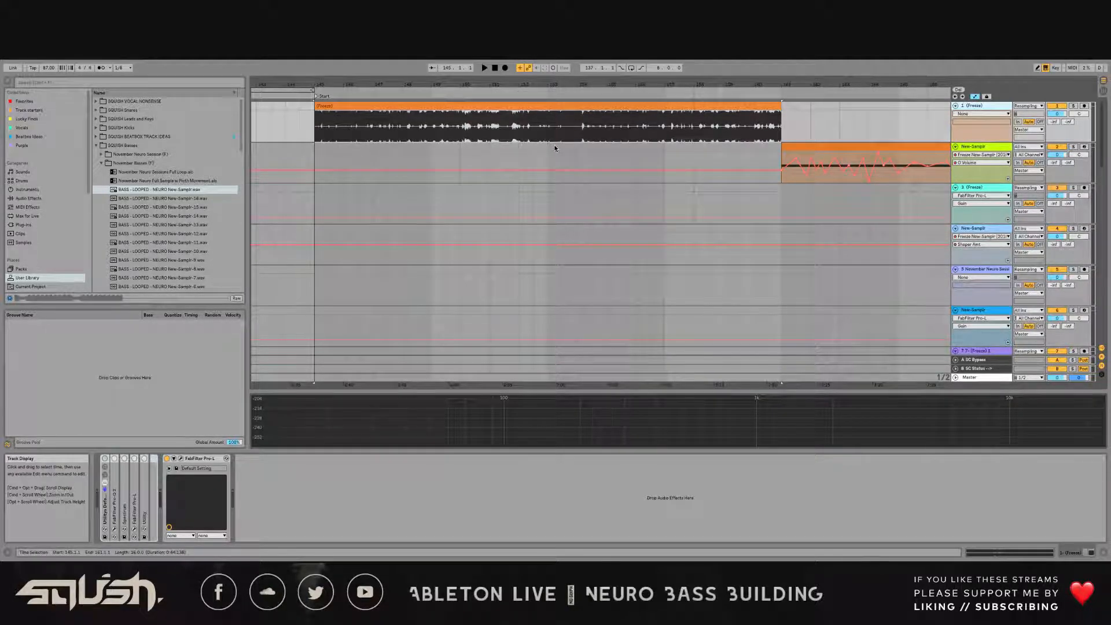
pyautogui.click(388, 106)
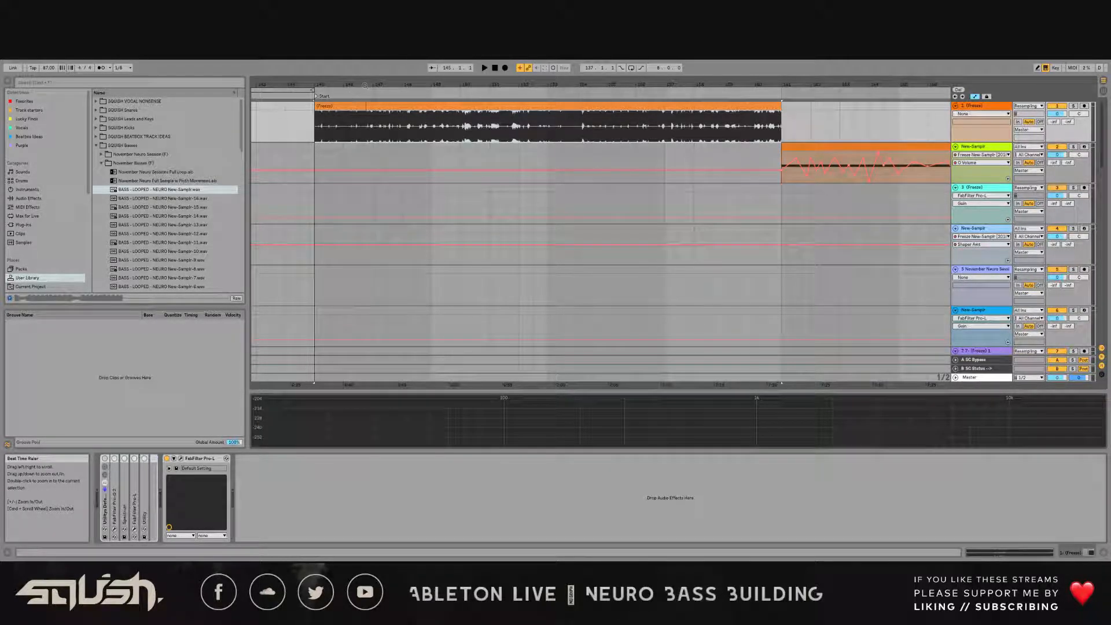
pyautogui.moveTo(368, 85); pyautogui.dragTo(404, 85)
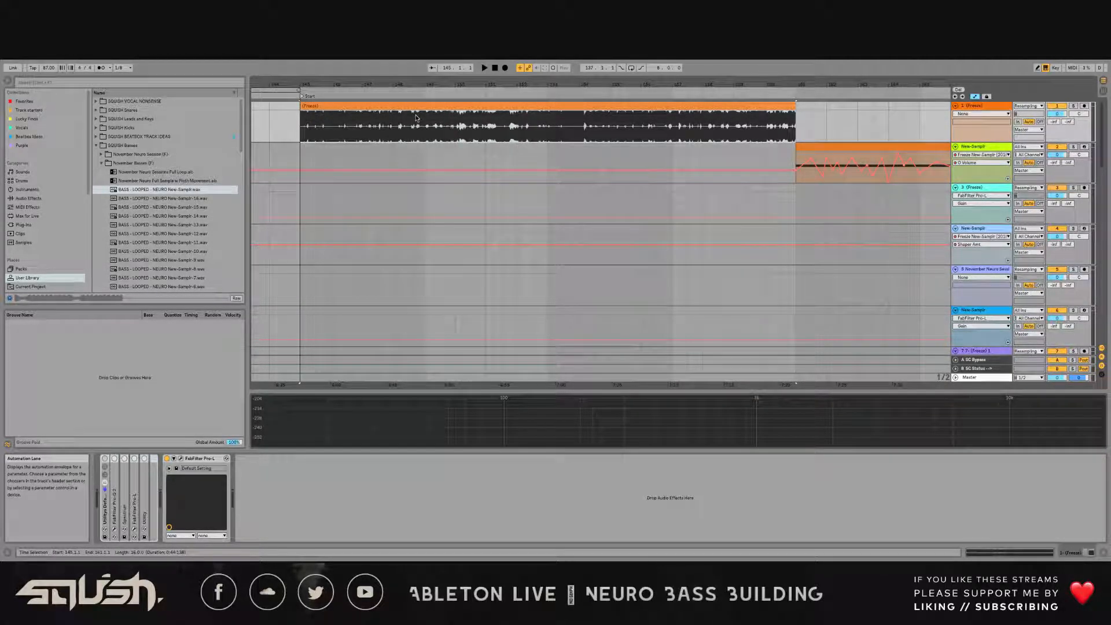
# Step: Insert a new MIDI track below the first track and load the Operator instrument onto it
pyautogui.hotkey('ctrl', 'shift', 't')
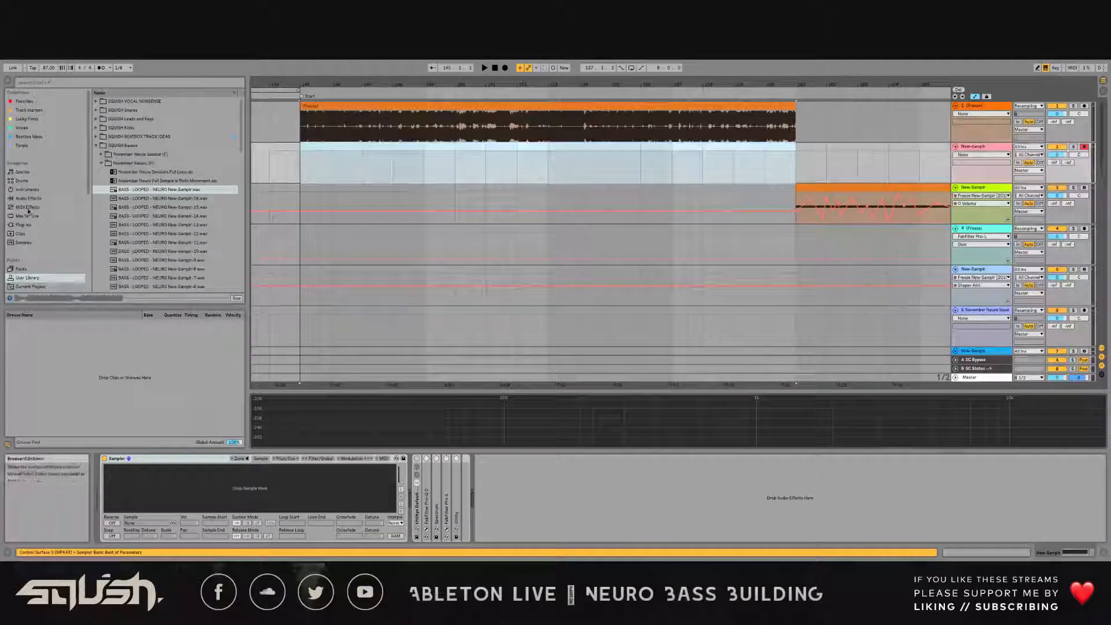
pyautogui.click(28, 189)
pyautogui.click(116, 163)
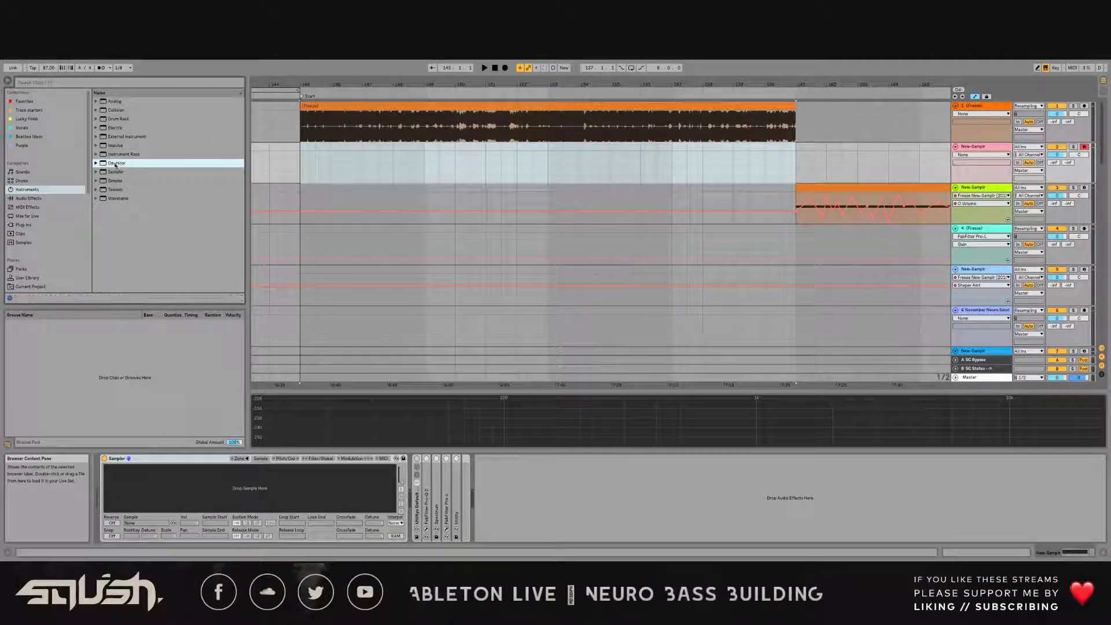
pyautogui.press('Return')
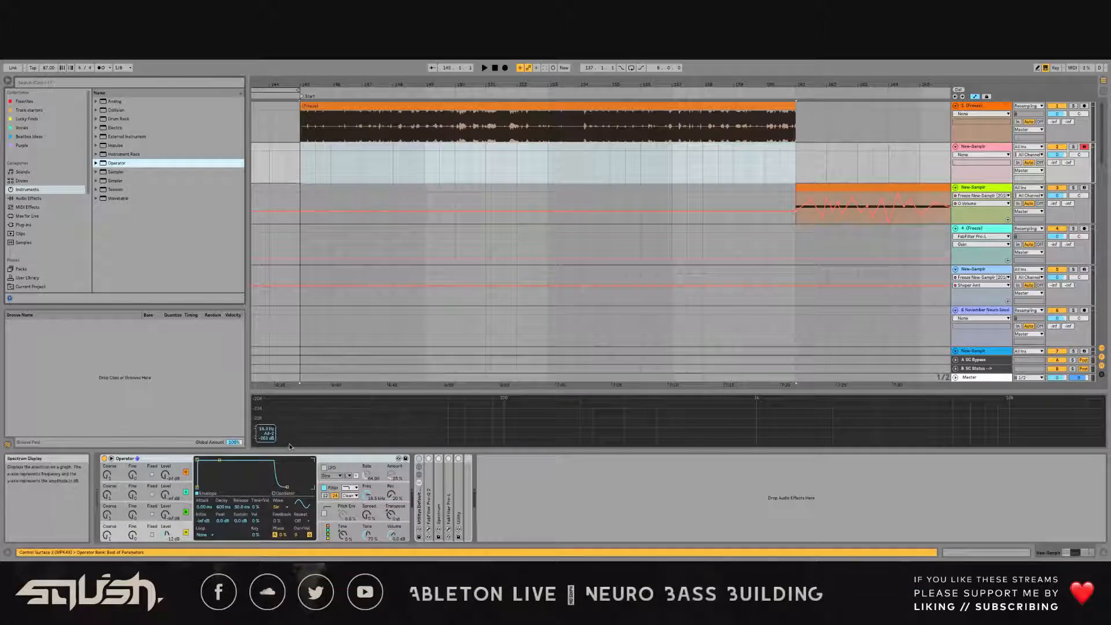
# Step: Try out the Fine frequency controls of Operator's oscillators, and delete the demo track
pyautogui.moveTo(132, 475); pyautogui.dragTo(132, 468)
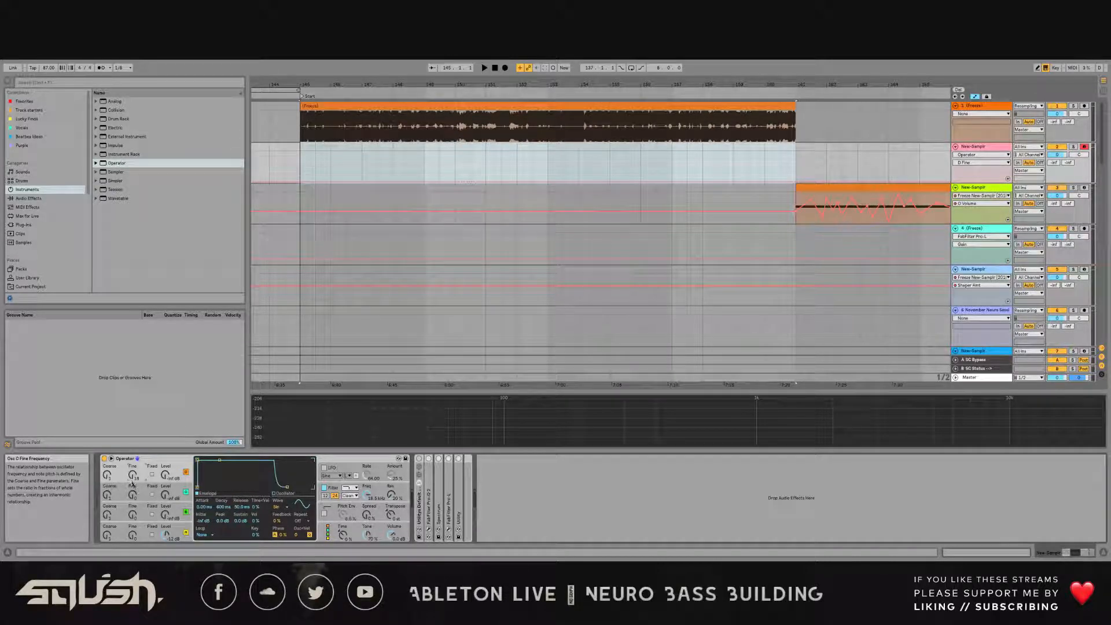
pyautogui.press('super+z')
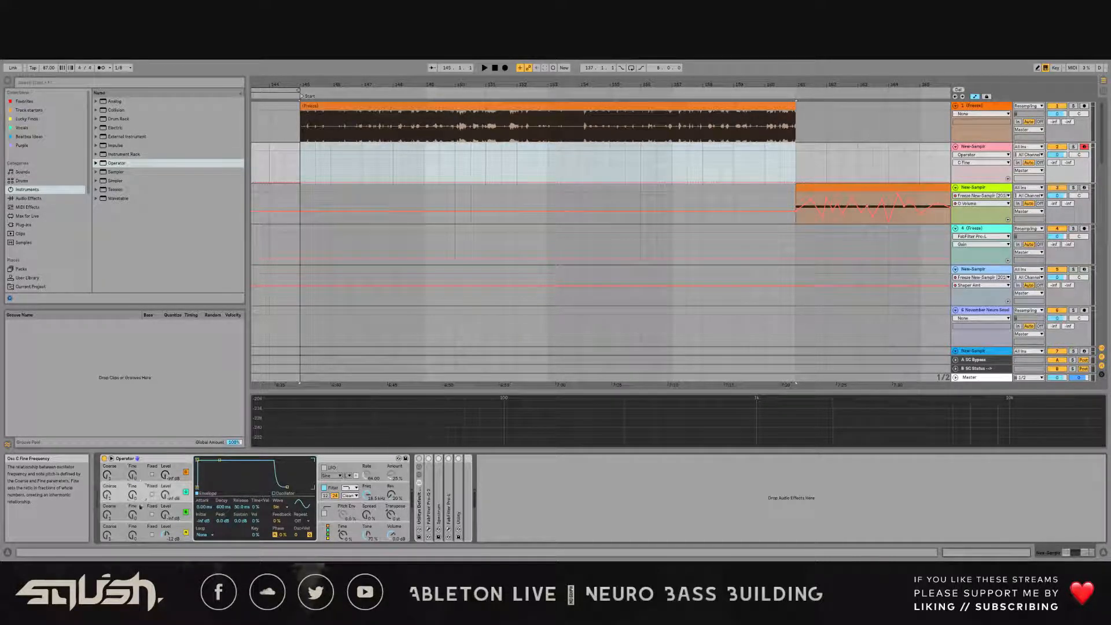
pyautogui.click(140, 515)
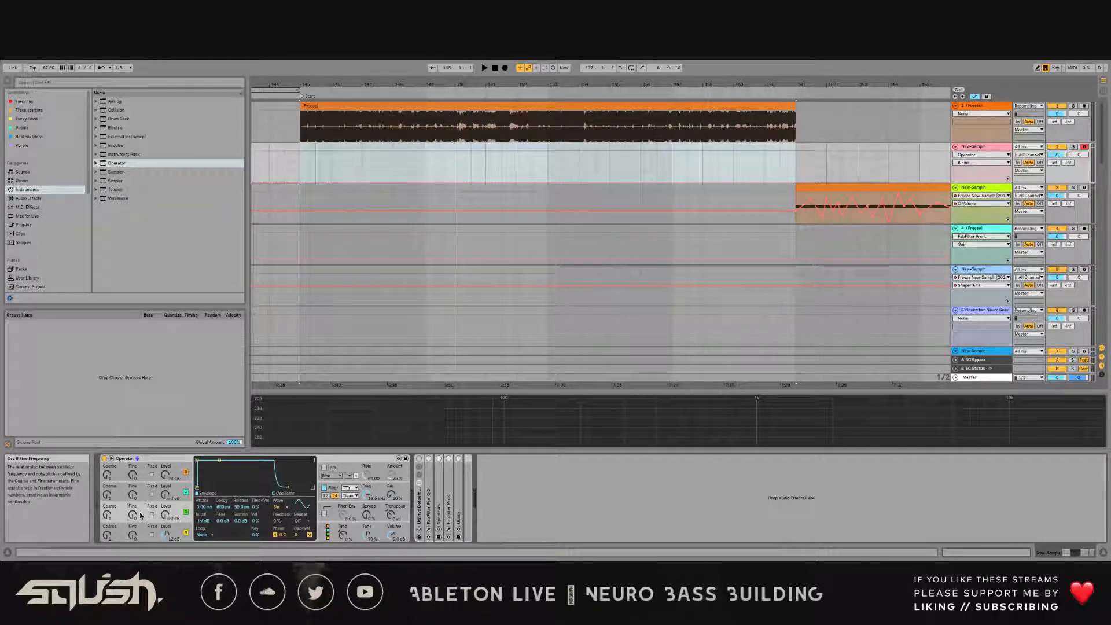
pyautogui.click(139, 493)
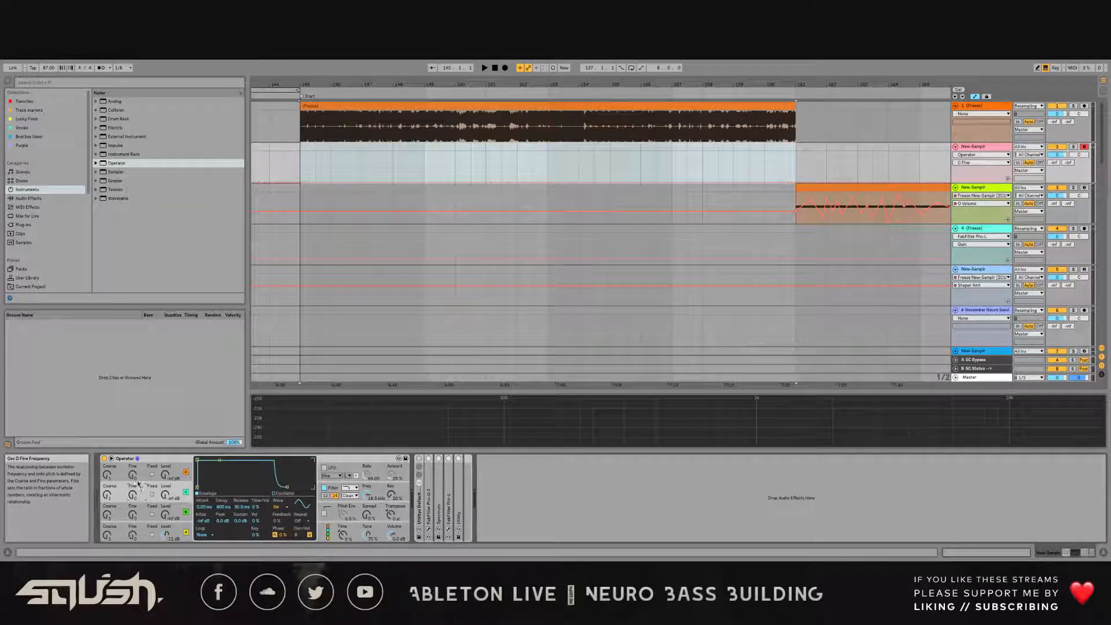
pyautogui.click(144, 528)
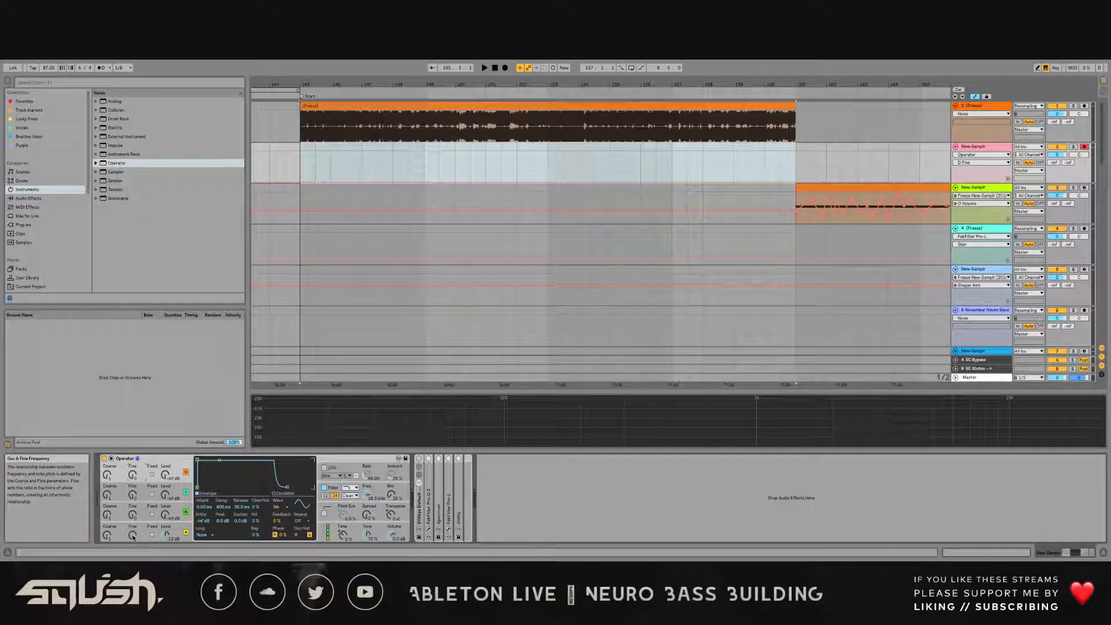
pyautogui.moveTo(134, 536); pyautogui.dragTo(134, 542)
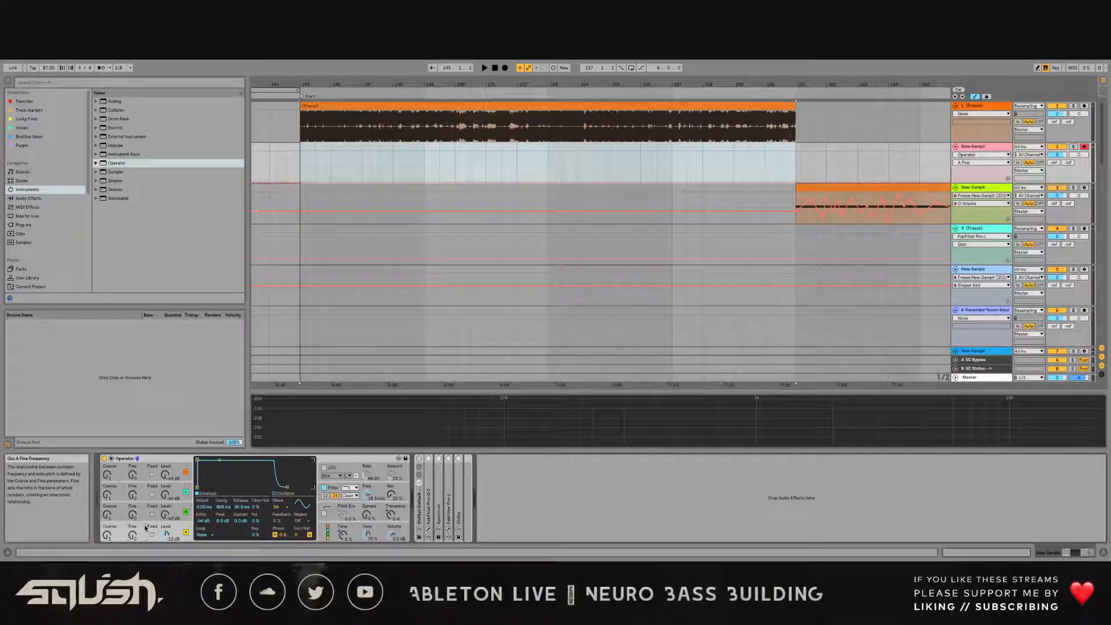
pyautogui.click(138, 510)
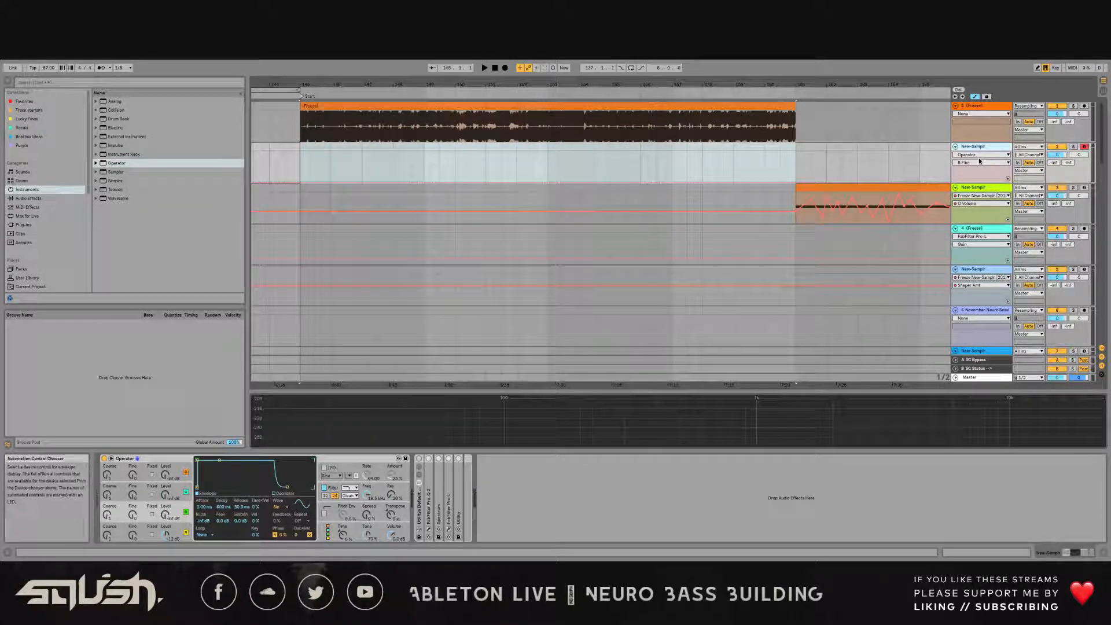
pyautogui.press('Delete')
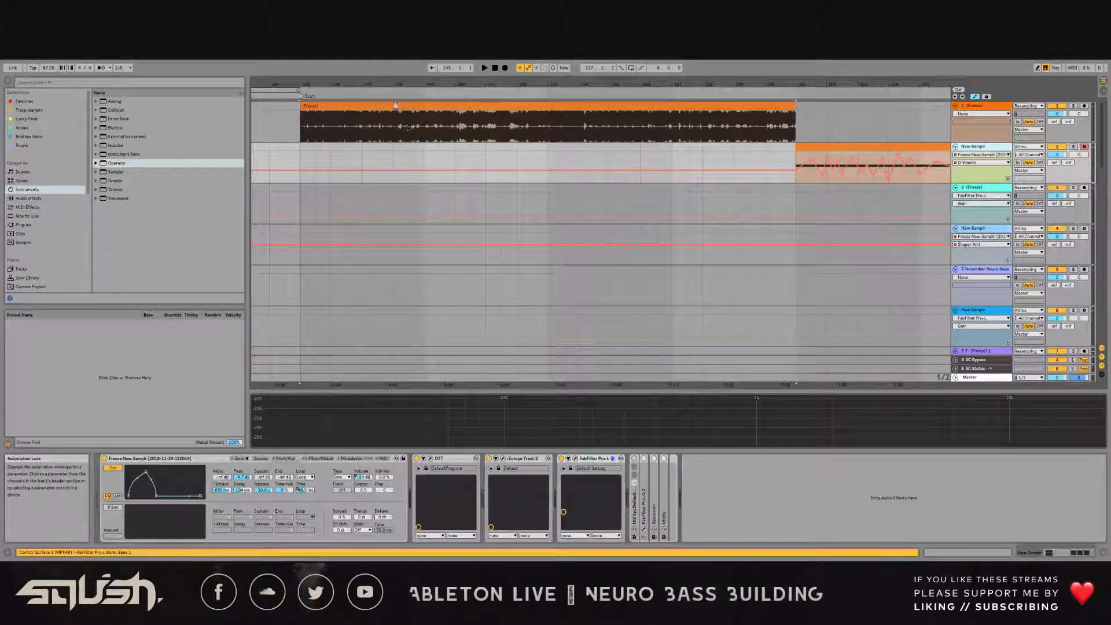
# Step: Play back the opening bars of the frozen clip on the first track
pyautogui.click(396, 106)
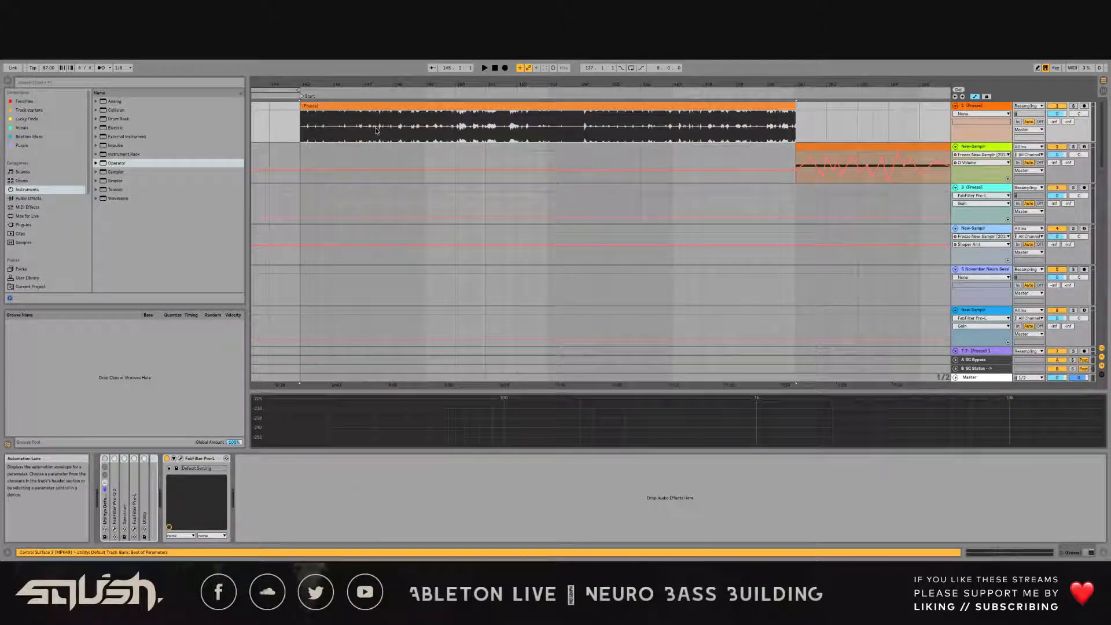
pyautogui.press('space')
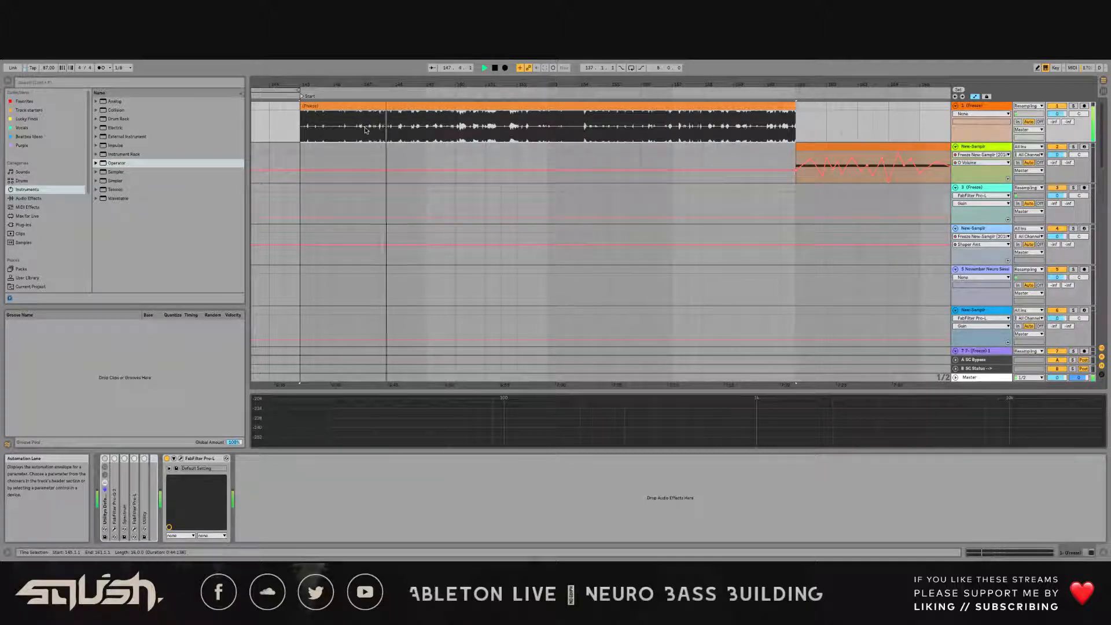
pyautogui.press('space')
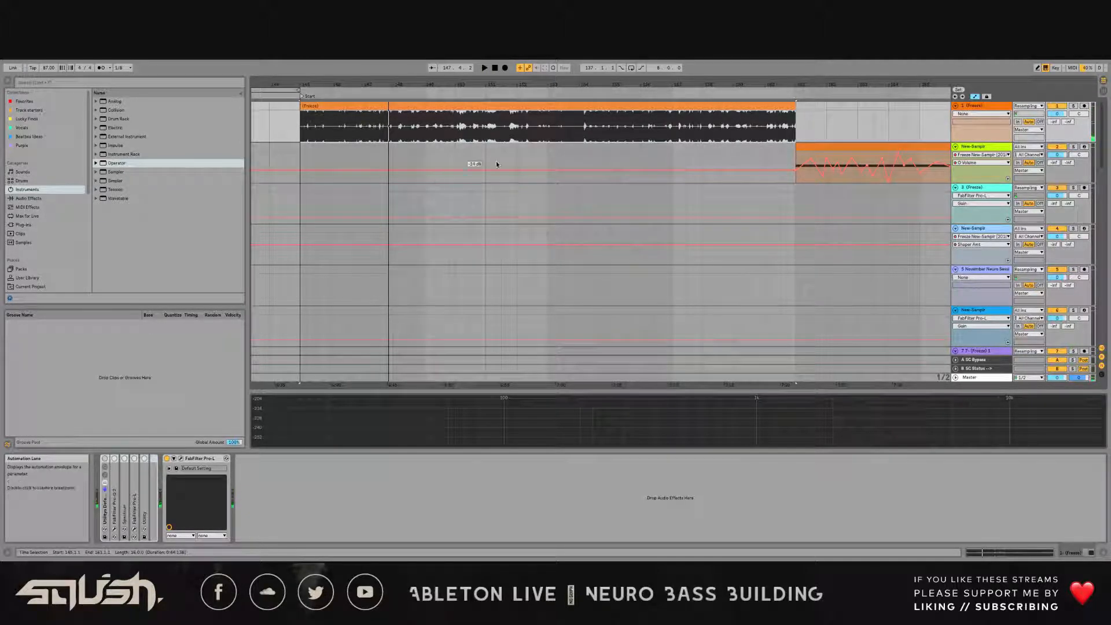
# Step: Select the clip on the second track and review its Sampler's sample and Pitch/Osc settings
pyautogui.hscroll(5, 654, 131)
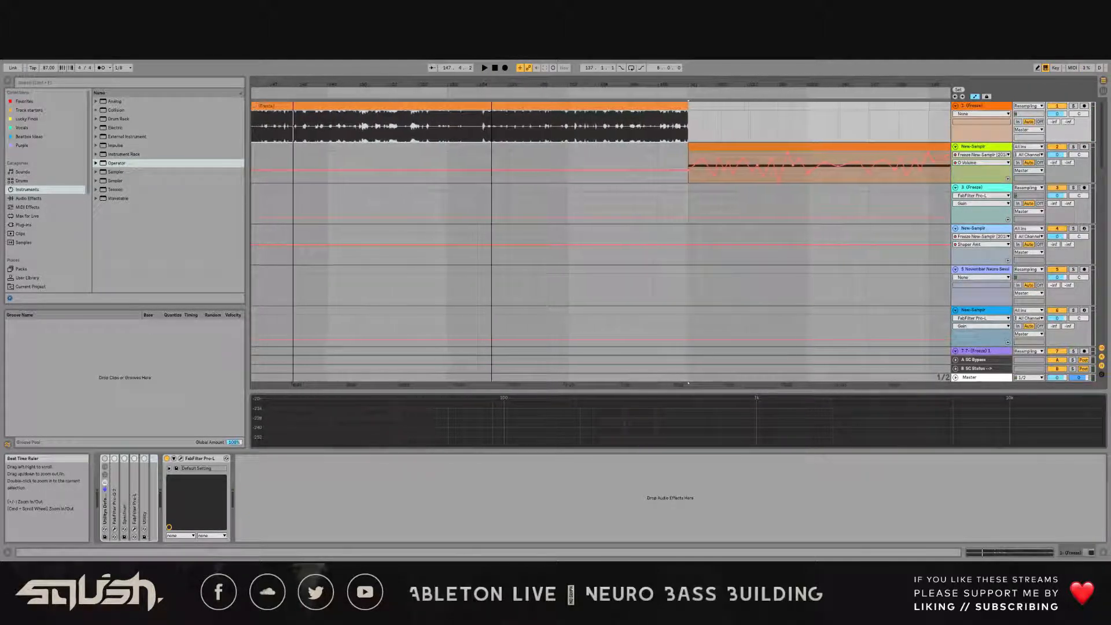
pyautogui.hscroll(10, 664, 115)
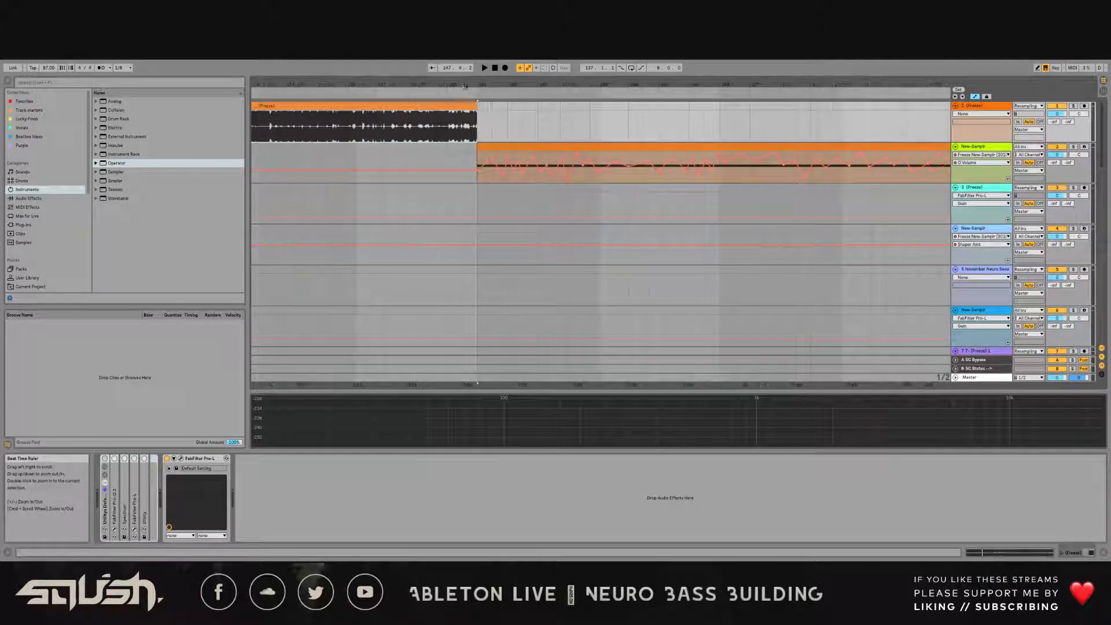
pyautogui.click(527, 145)
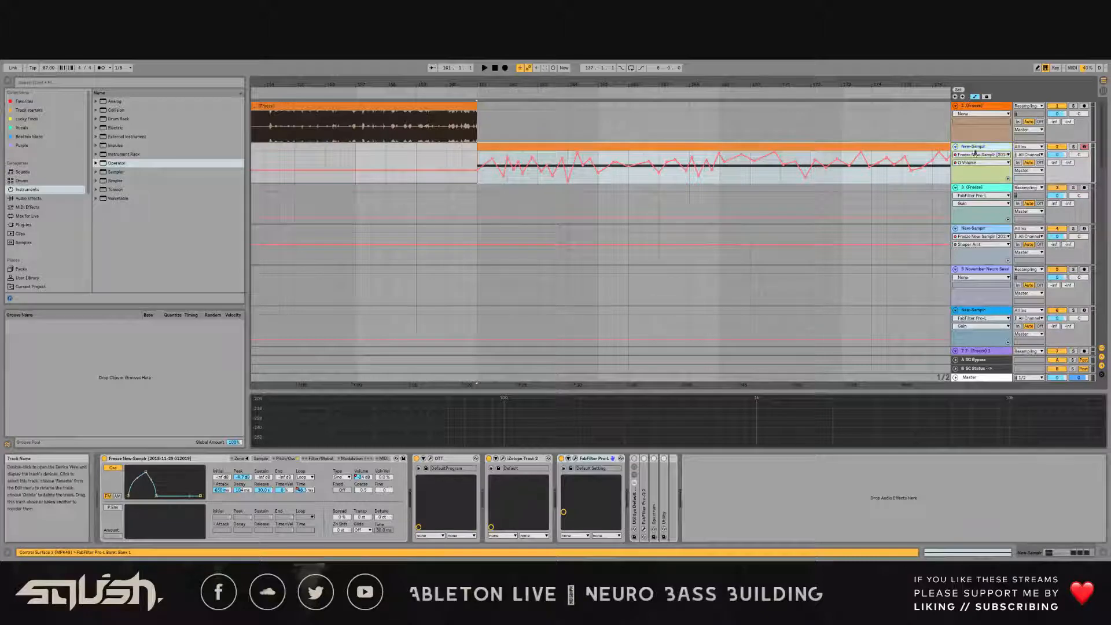
pyautogui.click(261, 459)
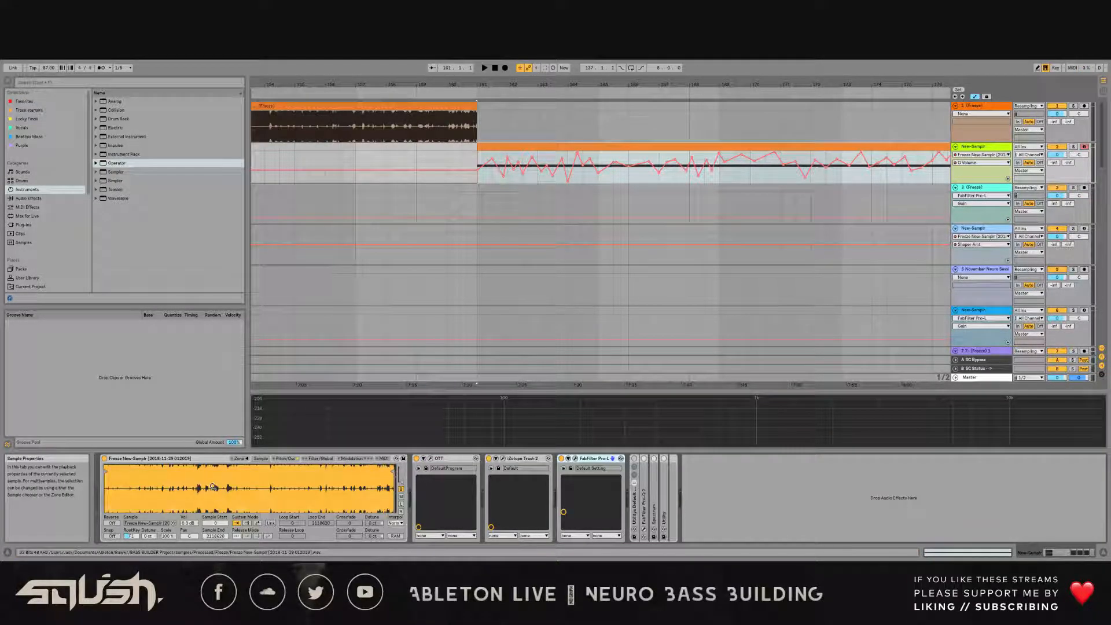
pyautogui.click(285, 459)
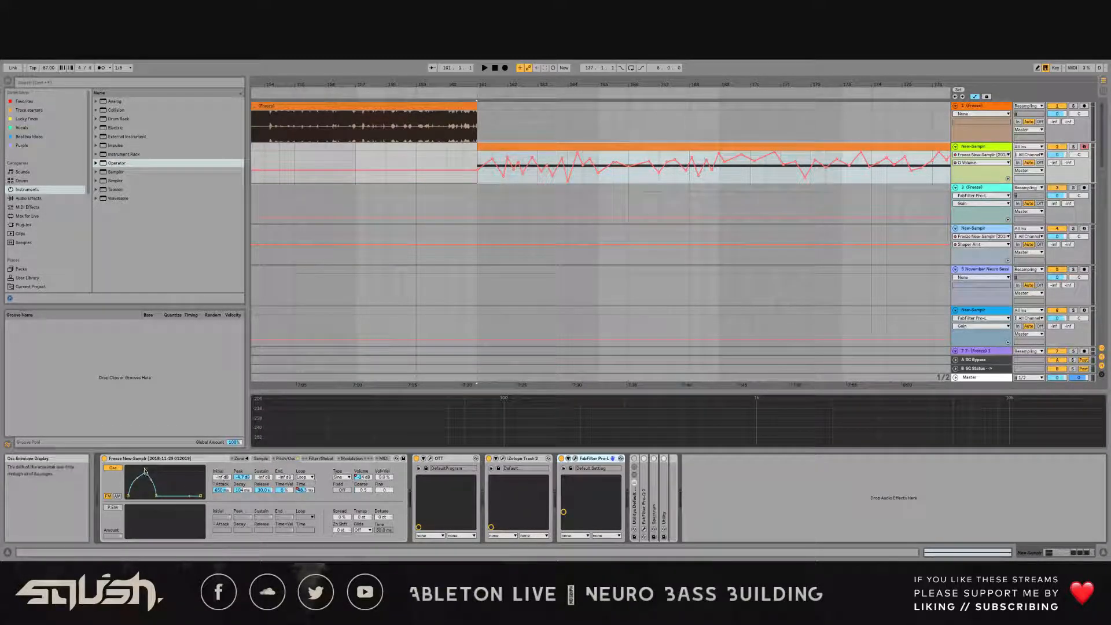
pyautogui.click(260, 459)
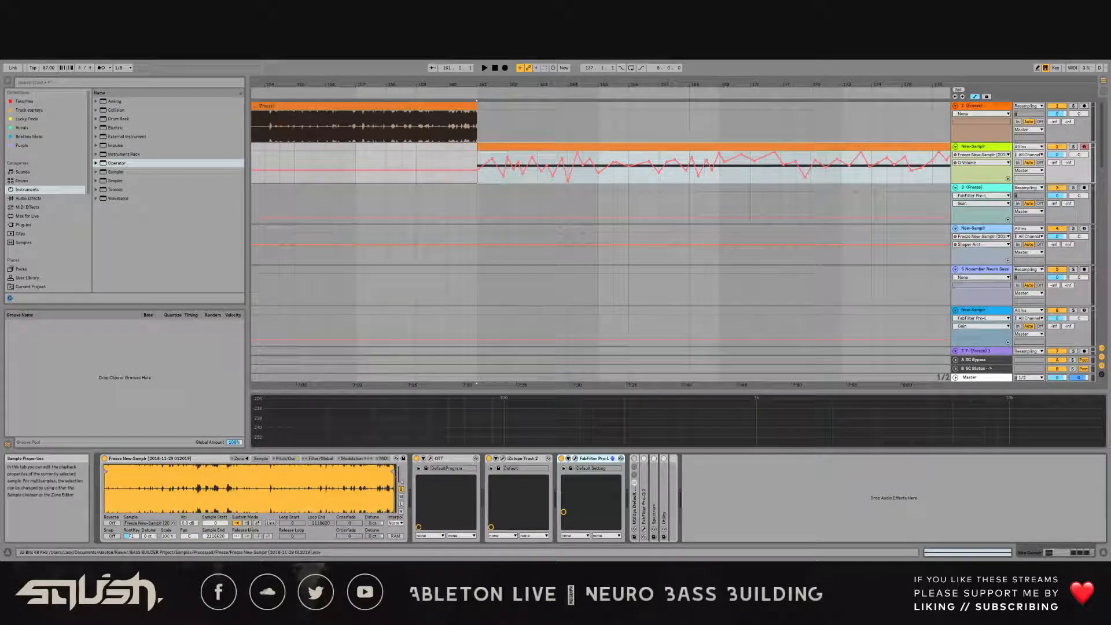
pyautogui.click(285, 459)
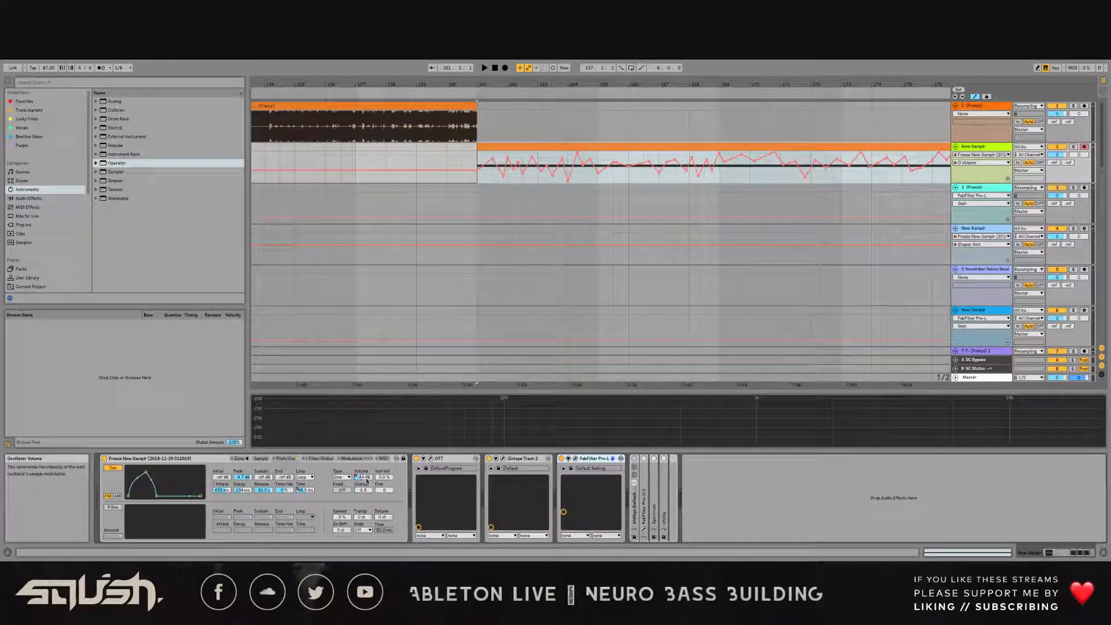
# Step: Display the second track's automation for the Sampler oscillator's Coarse setting and its envelope loop time
pyautogui.click(370, 491)
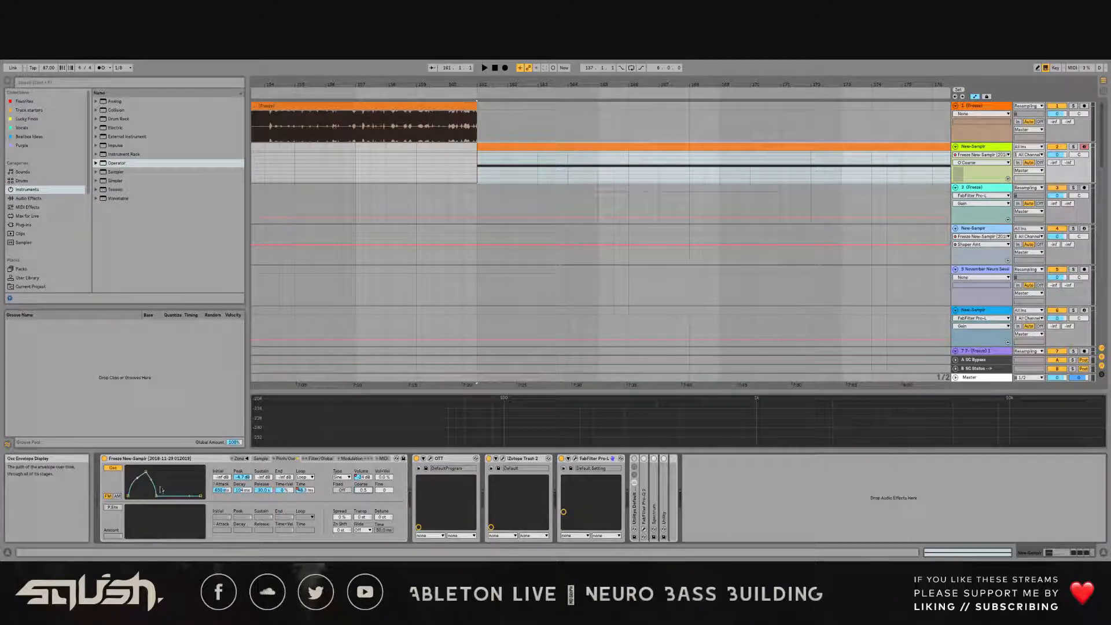
pyautogui.click(306, 491)
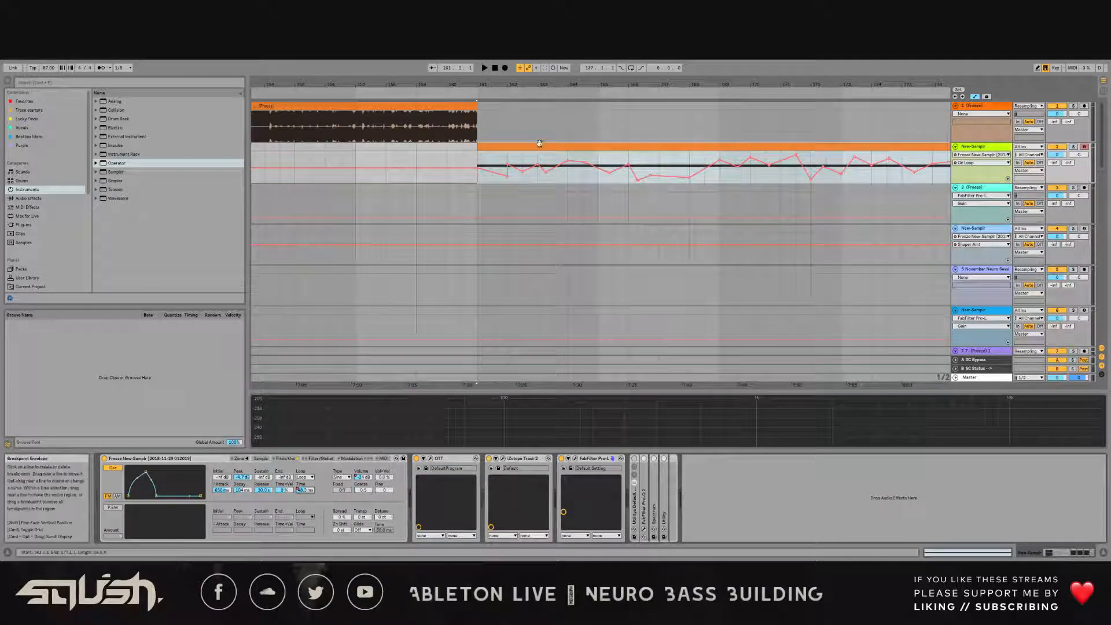
pyautogui.click(525, 211)
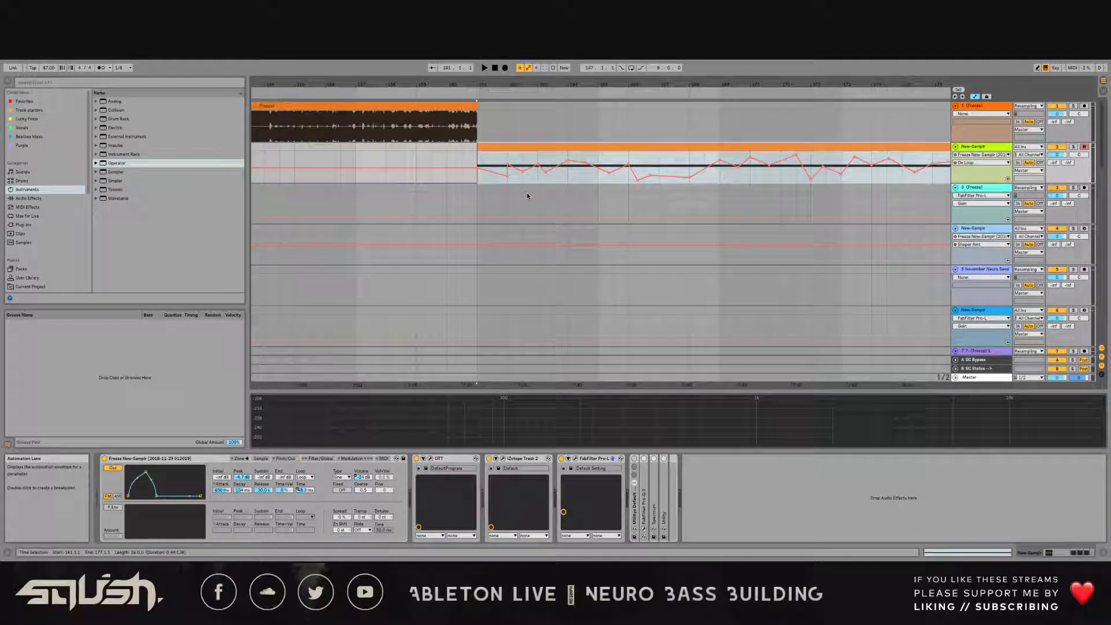
# Step: Play back the second track's automated clip while following it along the timeline towards the third track's frozen clip
pyautogui.press('space')
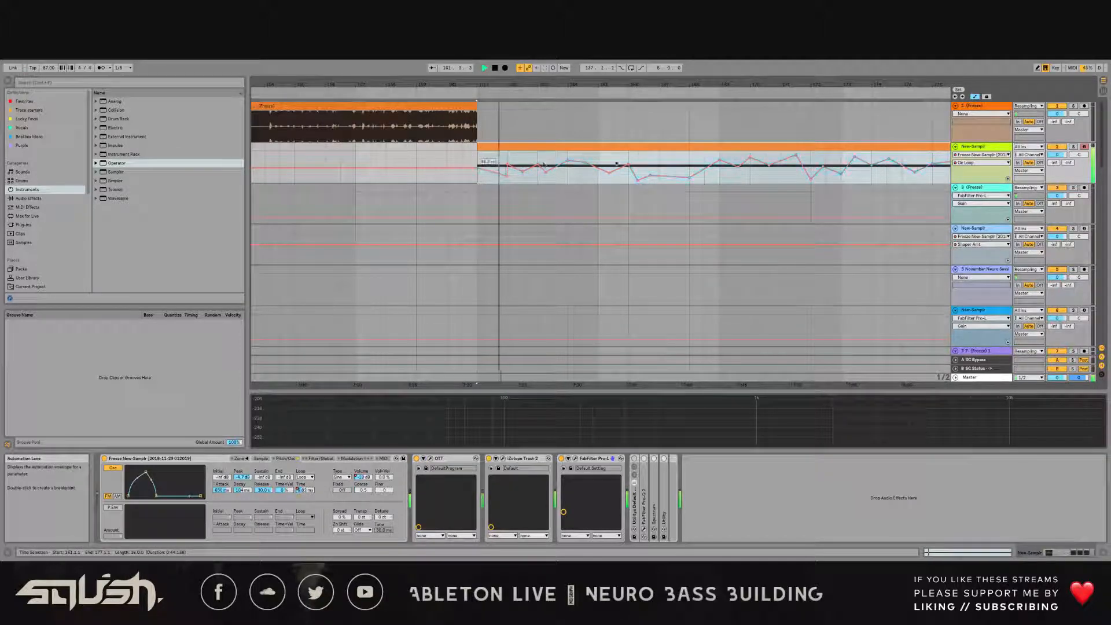
pyautogui.moveTo(588, 84); pyautogui.dragTo(493, 87)
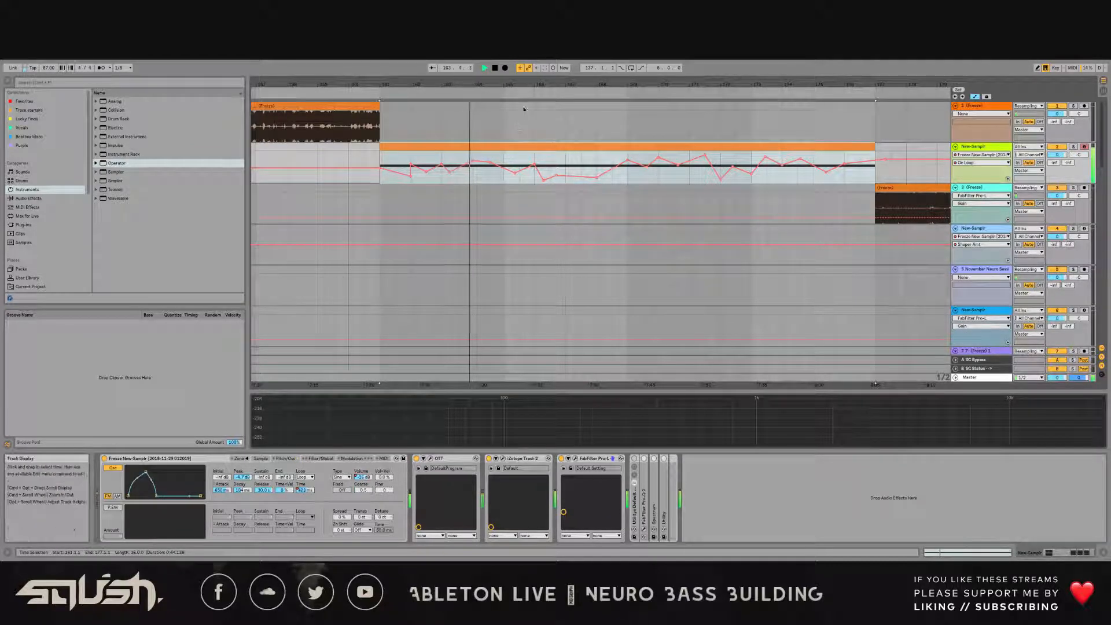
pyautogui.moveTo(532, 85); pyautogui.dragTo(352, 81)
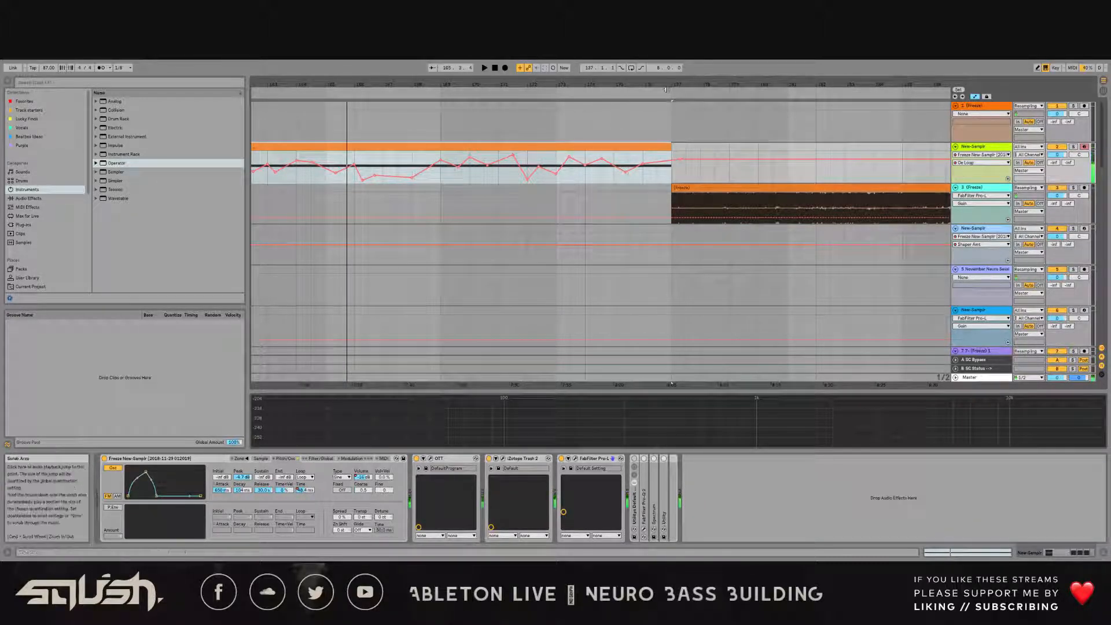
pyautogui.moveTo(648, 85); pyautogui.dragTo(404, 84)
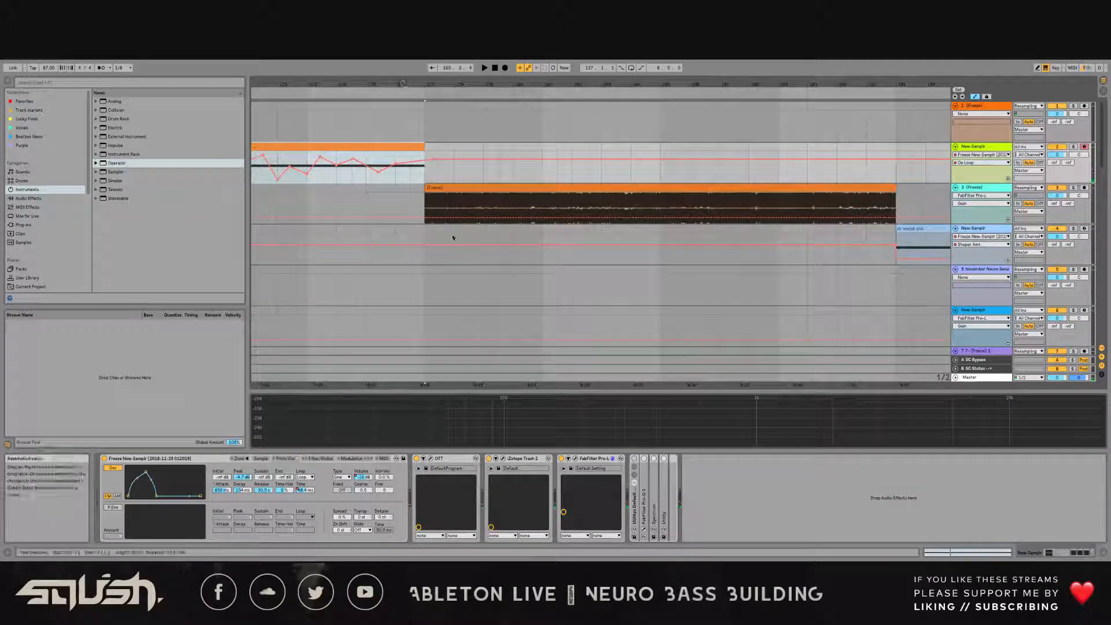
# Step: Select the third track's frozen clip, play it briefly, and inspect its FabFilter Pro-Q 2 and Pro-L settings
pyautogui.click(442, 187)
pyautogui.press('space')
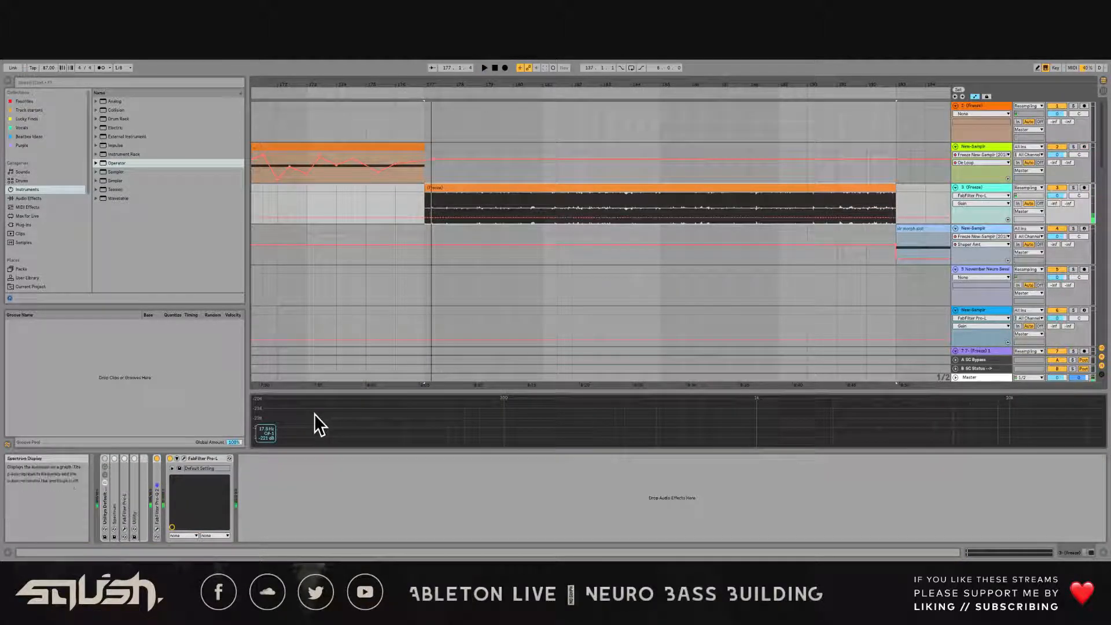
pyautogui.click(156, 530)
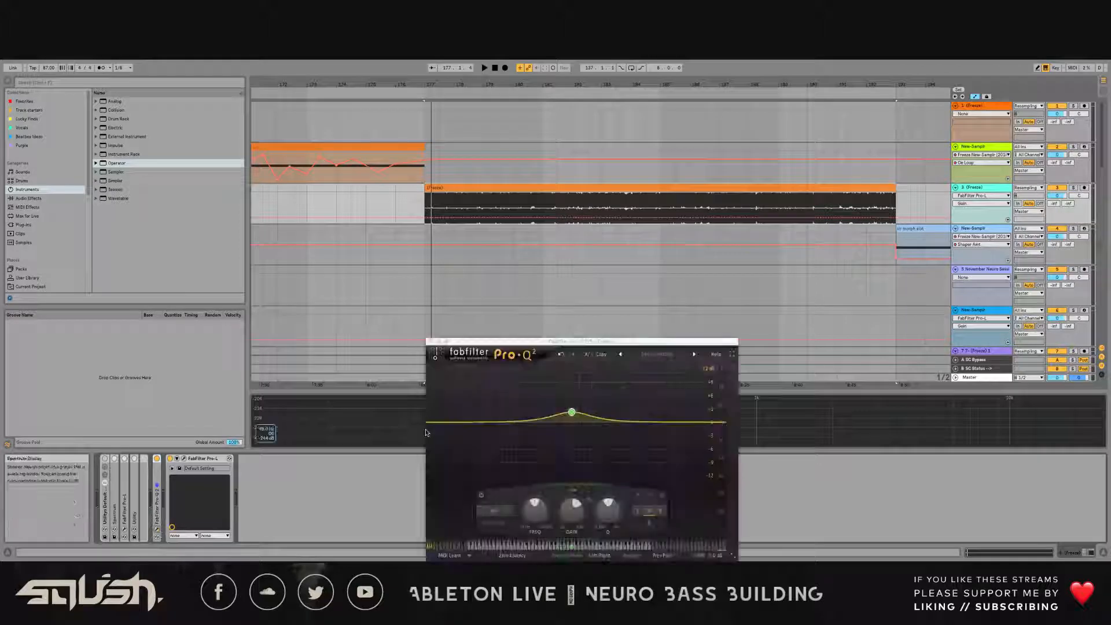
pyautogui.click(430, 342)
pyautogui.click(183, 459)
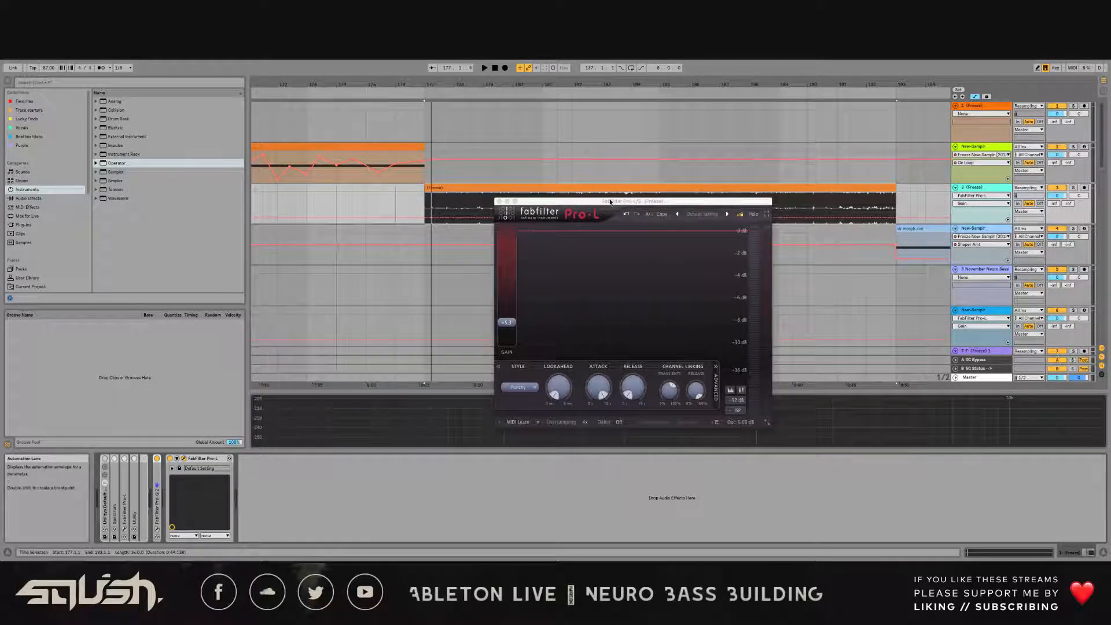
pyautogui.moveTo(610, 201); pyautogui.dragTo(543, 232)
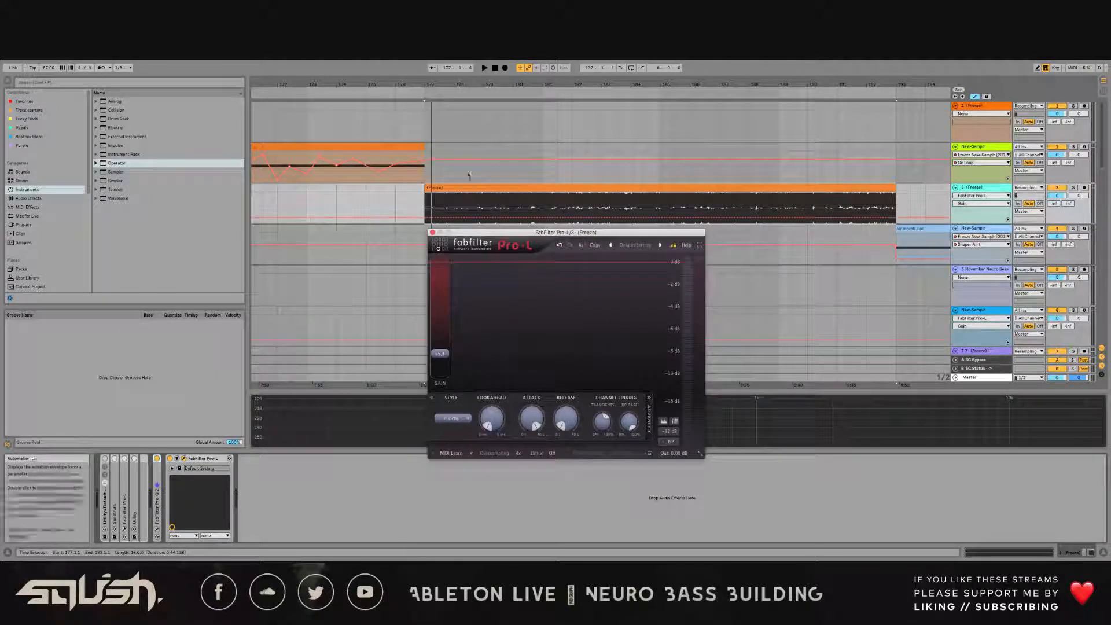
# Step: Compare the second track's FabFilter Pro-L with the third track's limiter, keeping only the third track's plug-in open
pyautogui.click(355, 168)
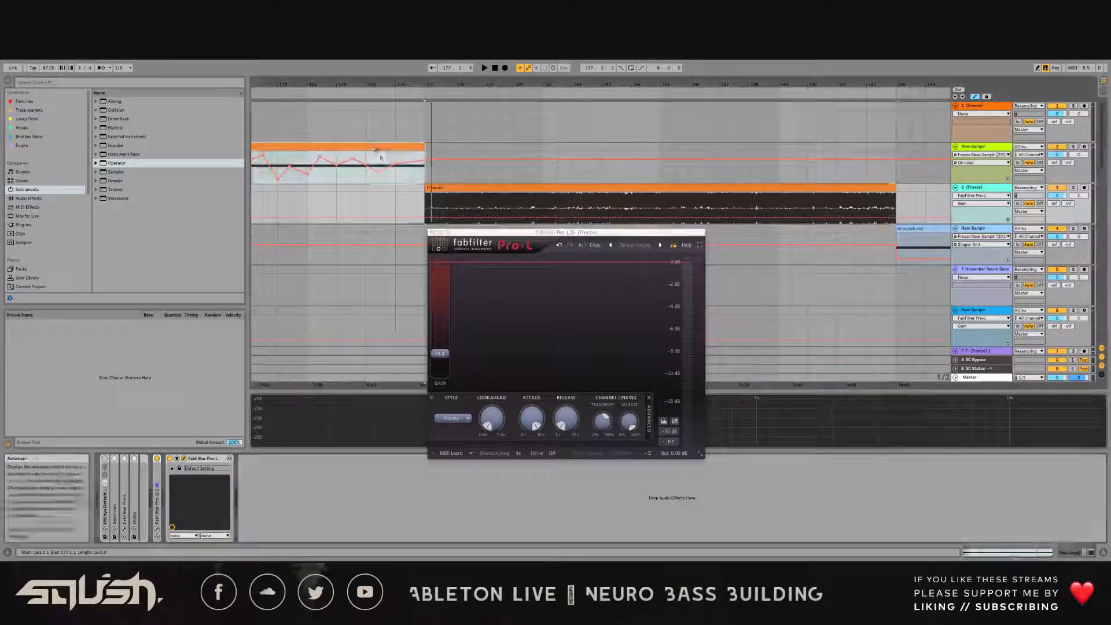
pyautogui.moveTo(561, 232); pyautogui.dragTo(777, 173)
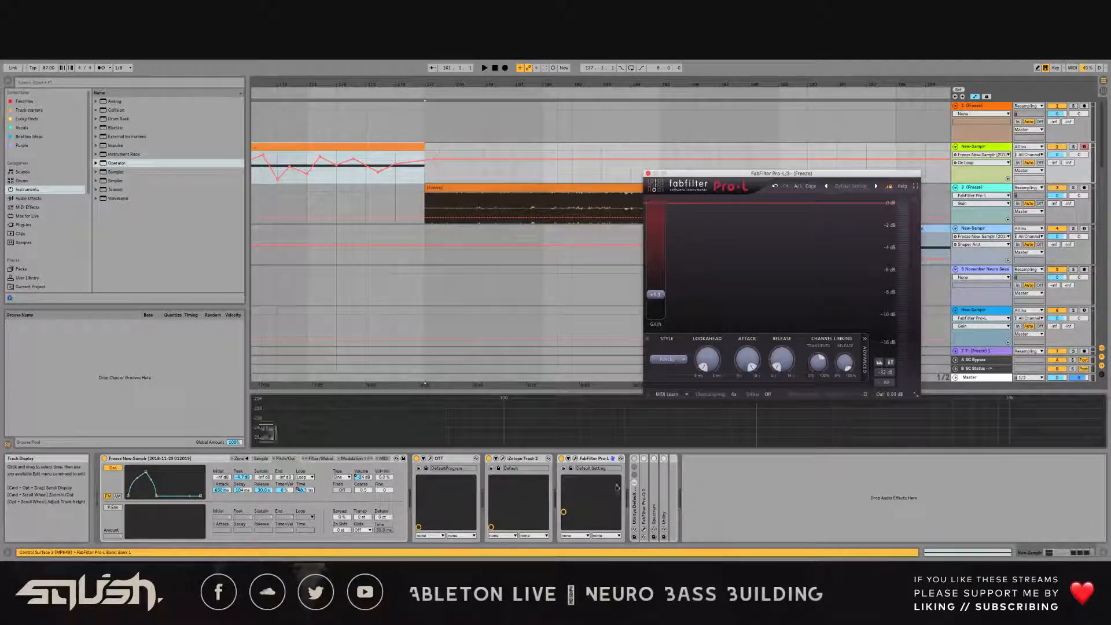
pyautogui.click(576, 458)
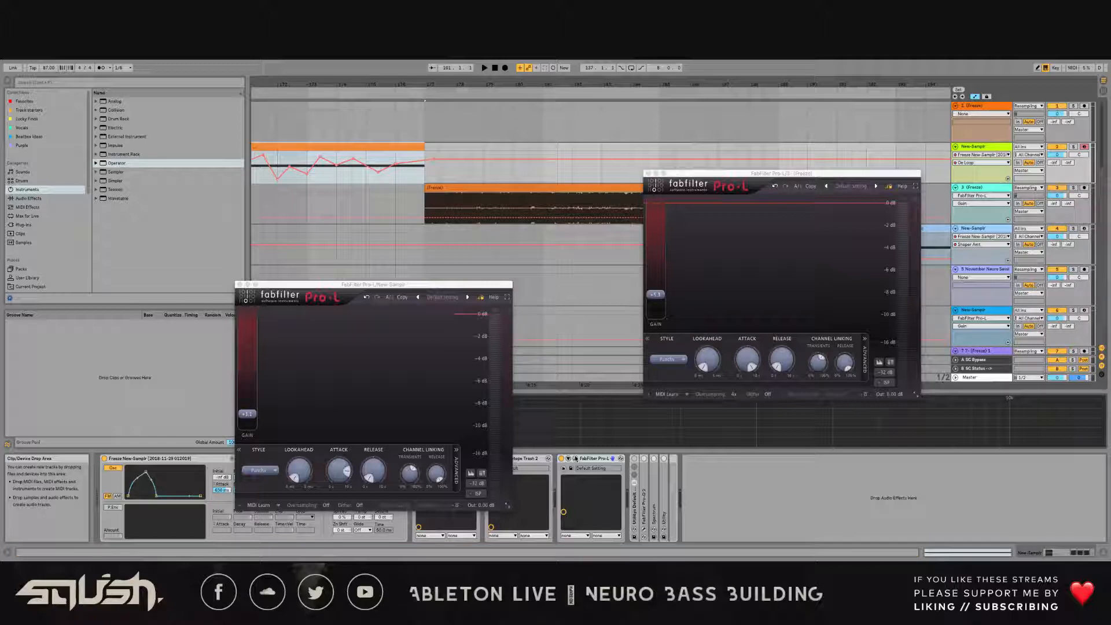
pyautogui.click(575, 459)
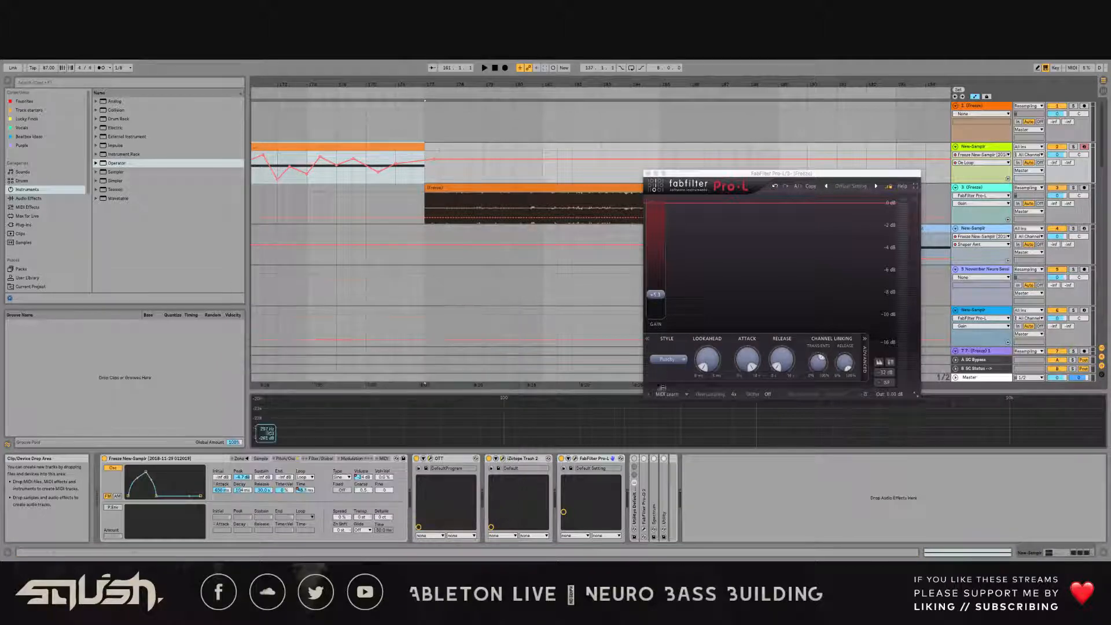
# Step: Reselect the third track's frozen clip and examine it alongside its Pro-L limiter settings
pyautogui.click(453, 188)
pyautogui.moveTo(464, 85); pyautogui.dragTo(341, 85)
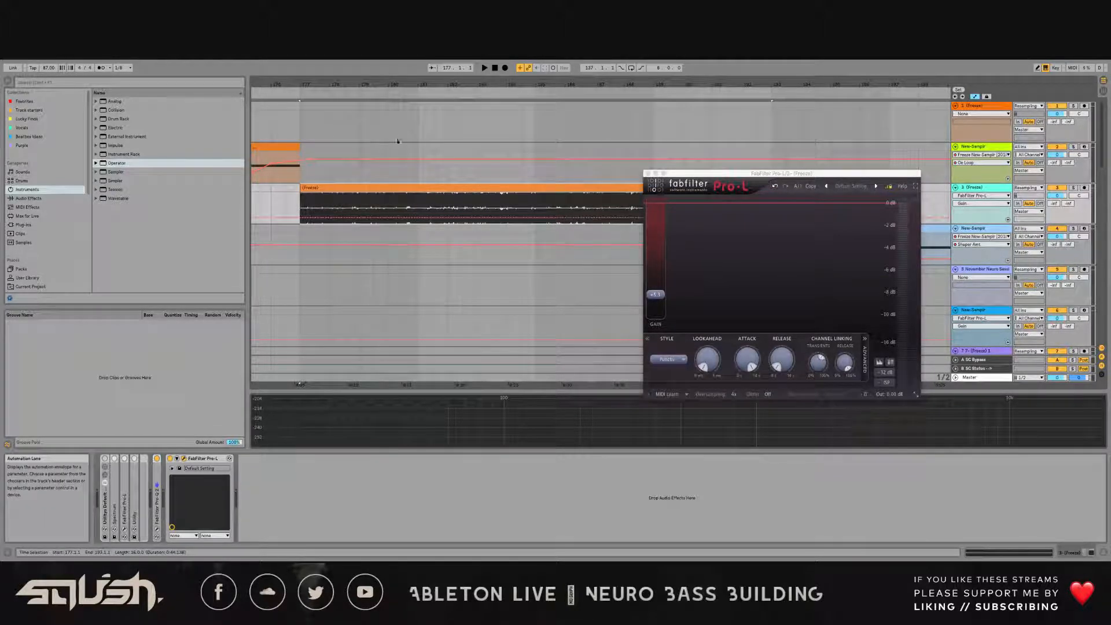
pyautogui.click(532, 185)
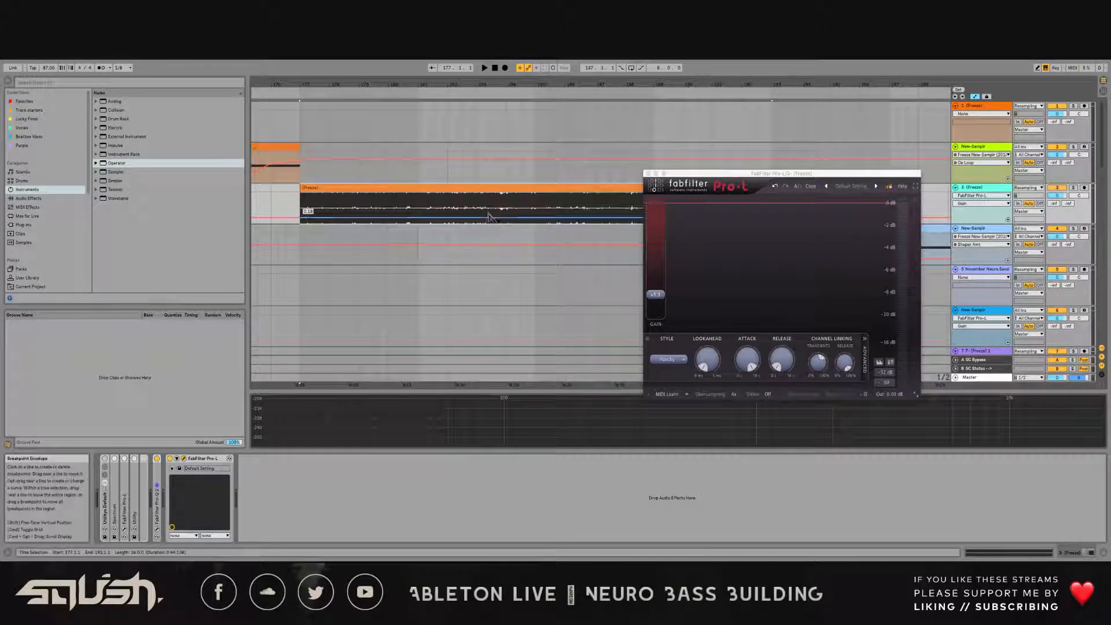
pyautogui.moveTo(735, 177); pyautogui.dragTo(736, 141)
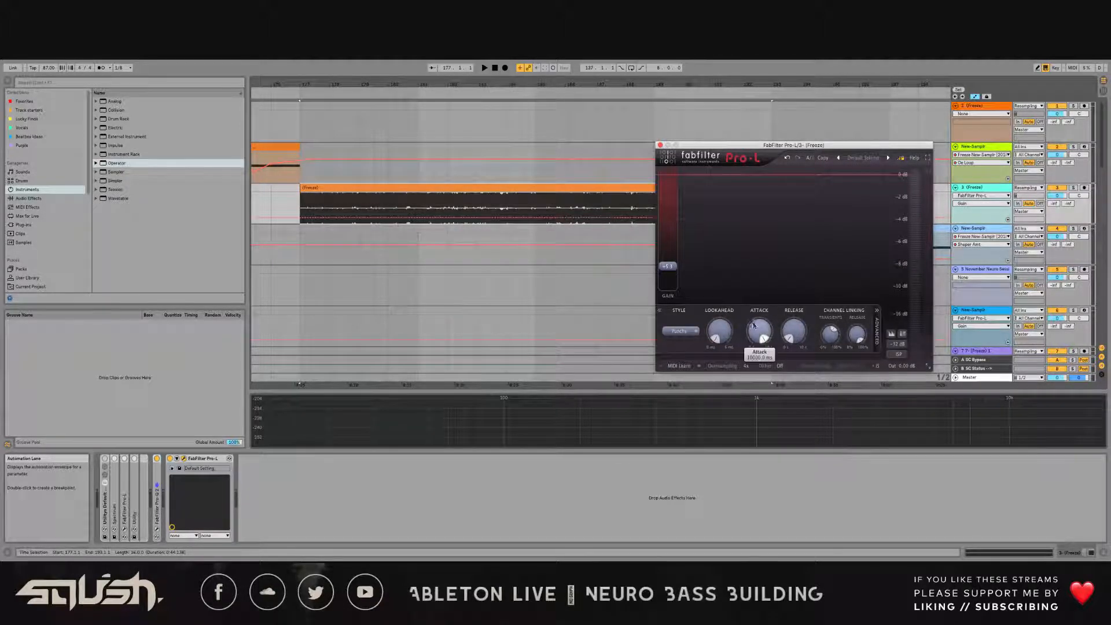
pyautogui.moveTo(776, 144); pyautogui.dragTo(661, 156)
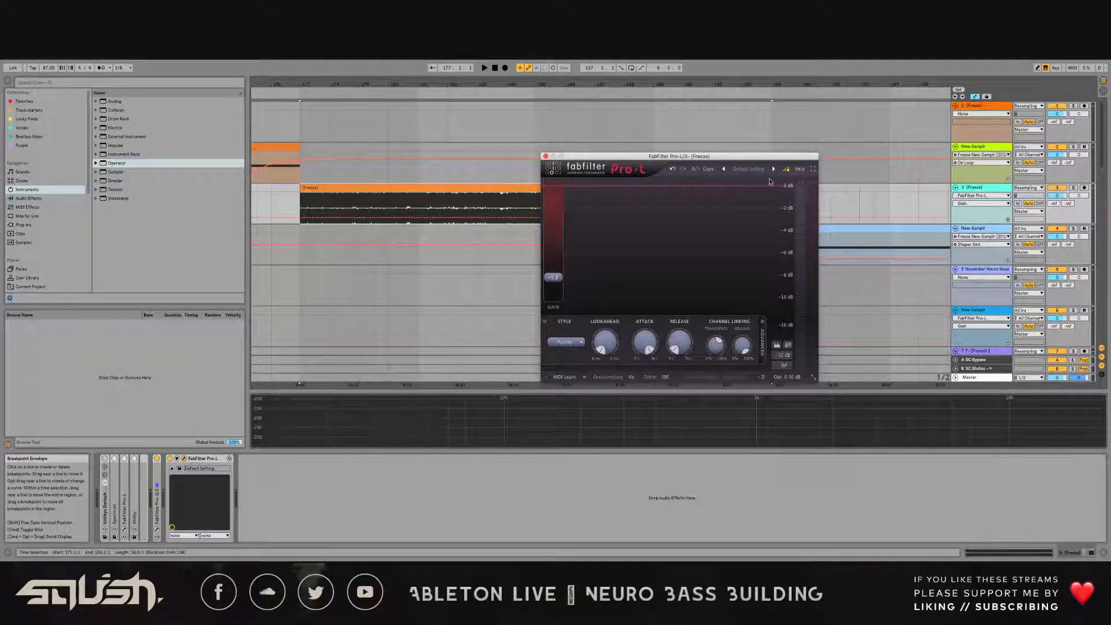
pyautogui.moveTo(723, 155); pyautogui.dragTo(686, 162)
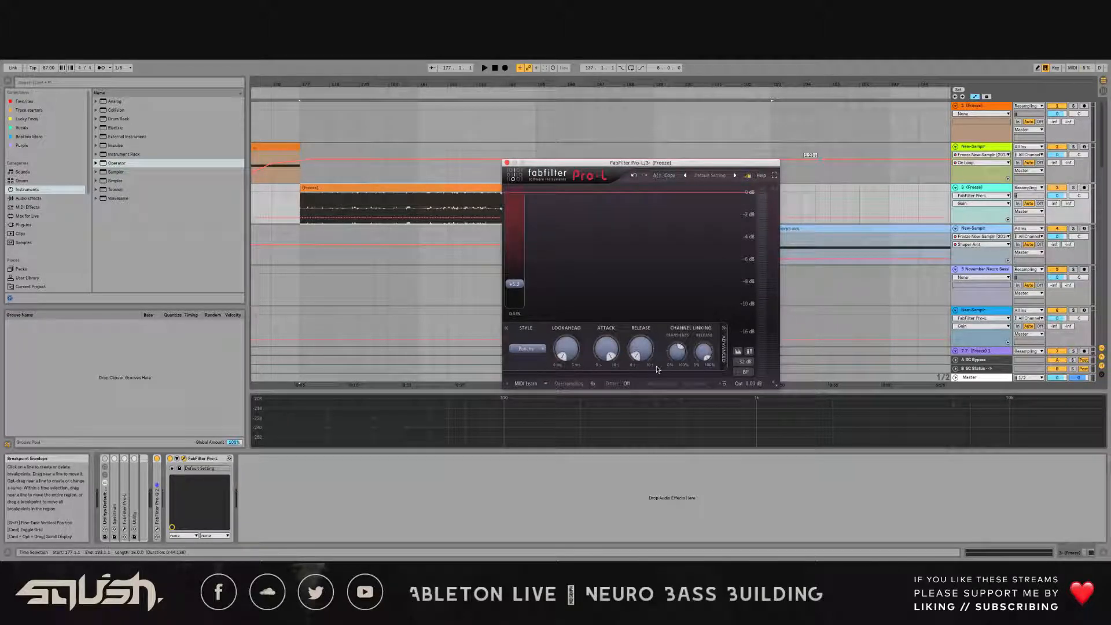
# Step: Check Pro-L's Lookahead and Attack controls, play the frozen clip through the limiter, and close the plug-in
pyautogui.moveTo(567, 357); pyautogui.dragTo(579, 383)
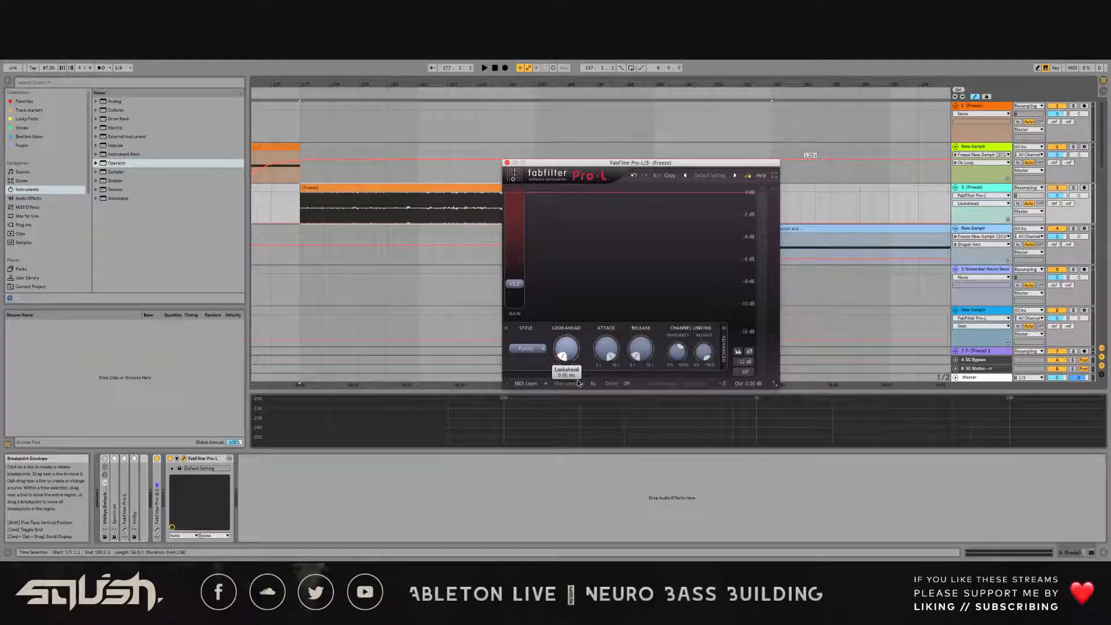
pyautogui.click(604, 356)
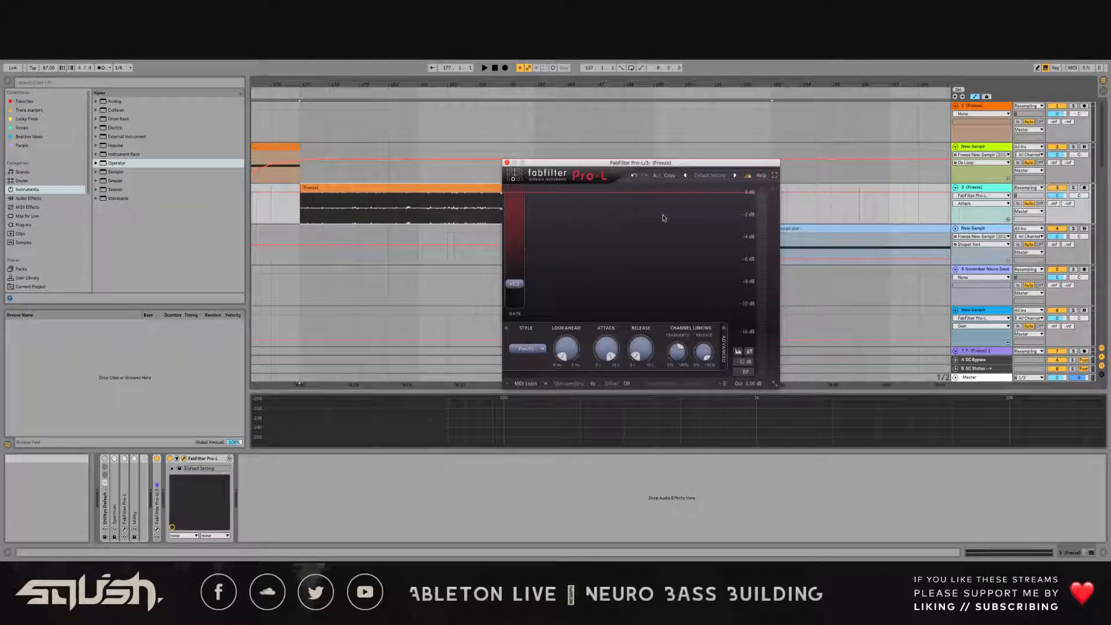
pyautogui.press('space')
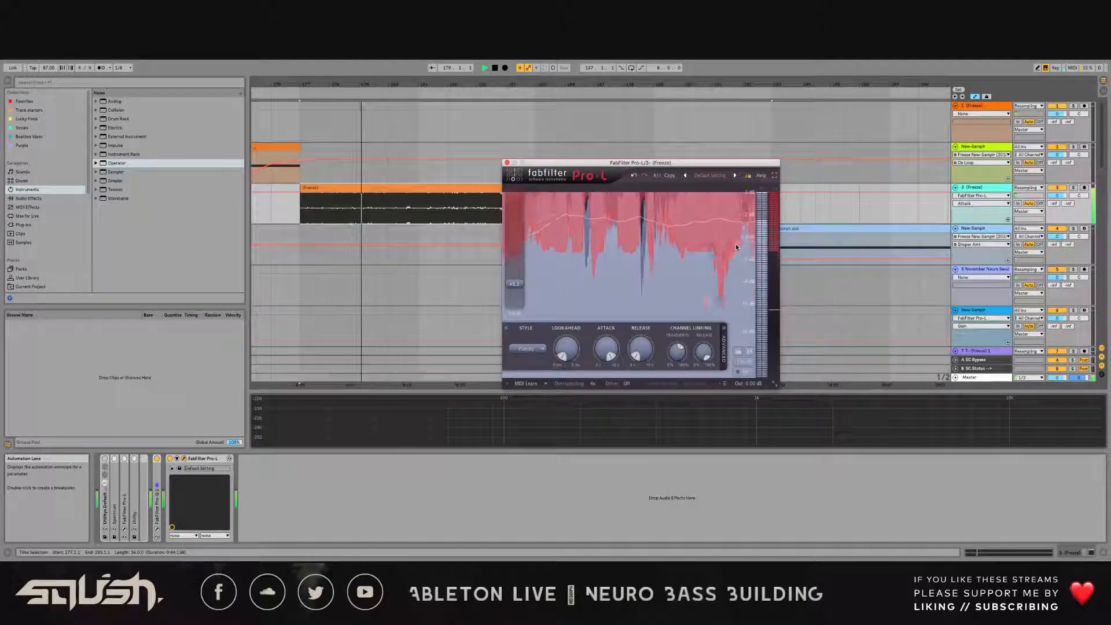
pyautogui.press('space')
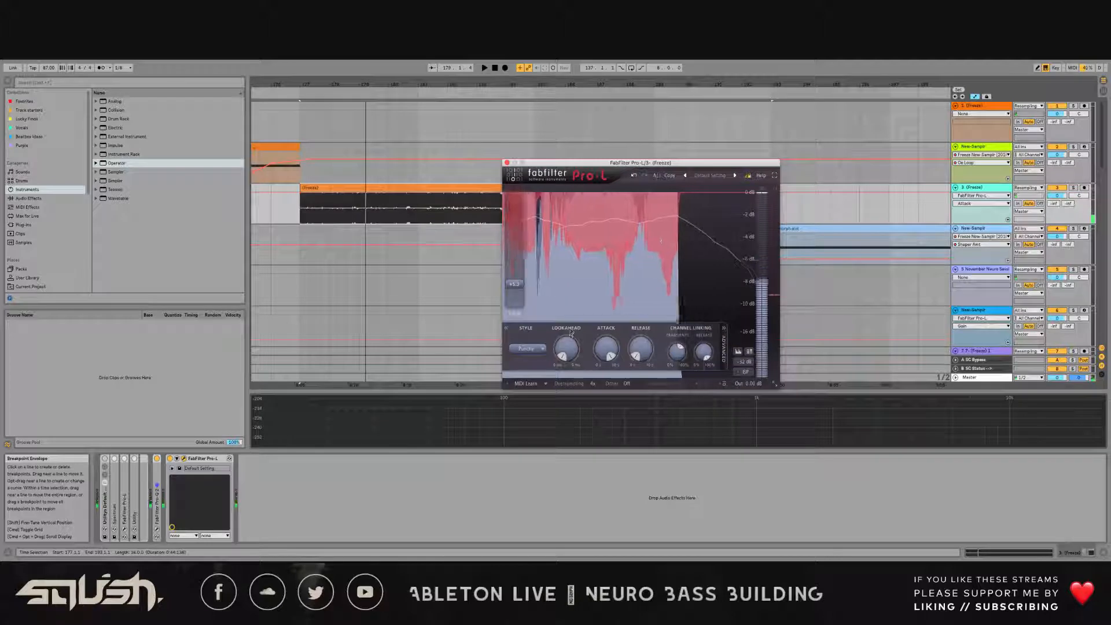
pyautogui.click(507, 164)
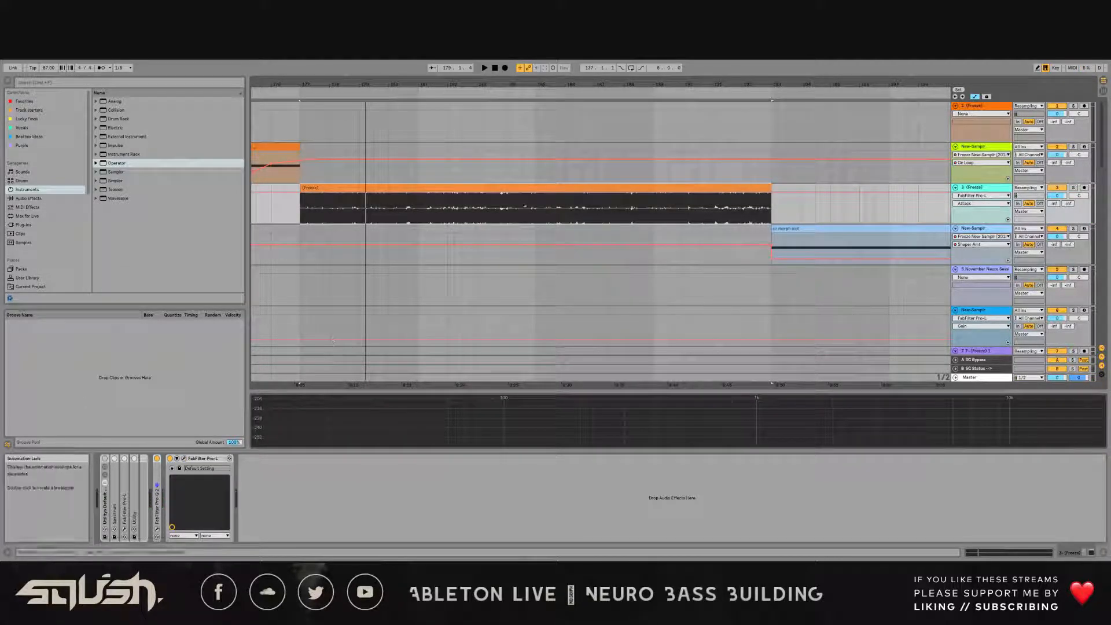
# Step: Select the morph clip on the fourth track, review its Sampler's sample and Filter/Global settings, and play its opening
pyautogui.moveTo(810, 86); pyautogui.dragTo(382, 85)
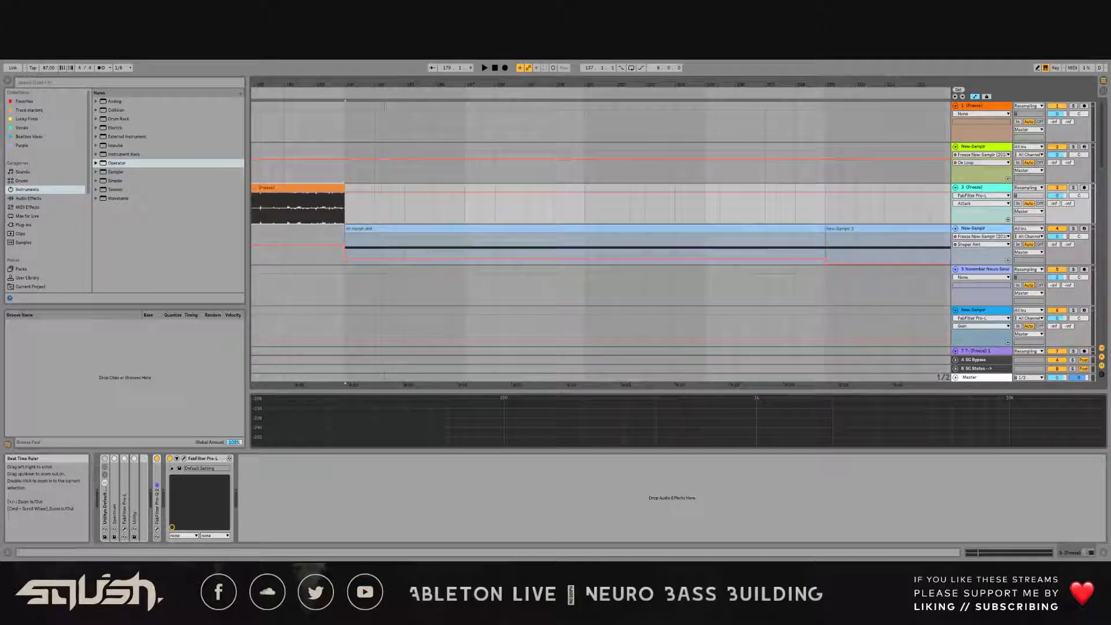
pyautogui.click(497, 228)
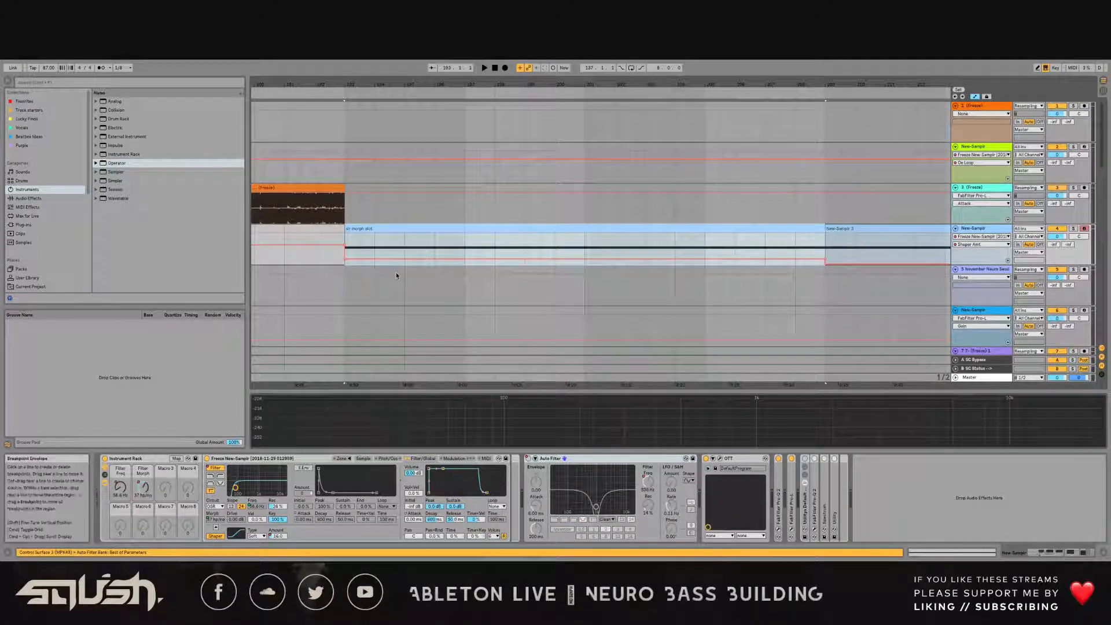
pyautogui.click(365, 459)
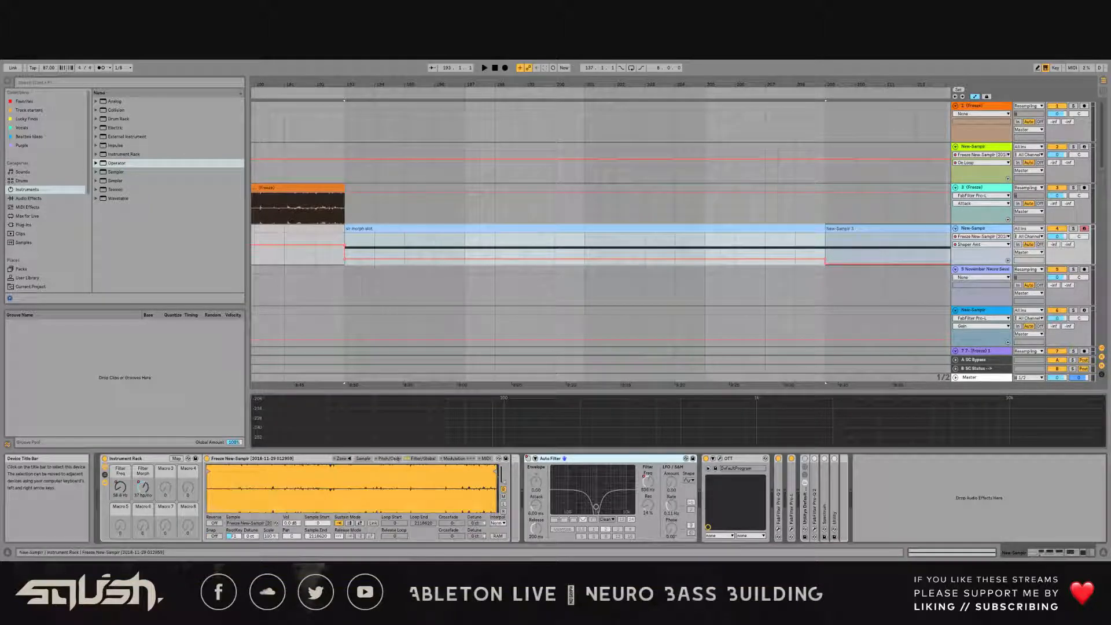
pyautogui.click(396, 458)
pyautogui.press('space')
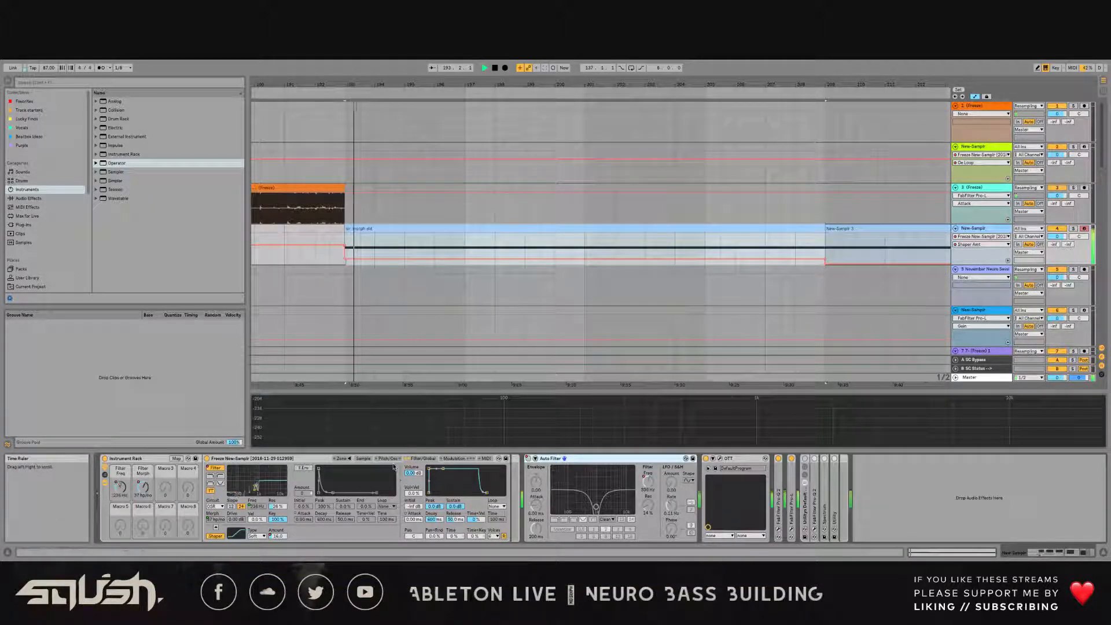
pyautogui.press('space')
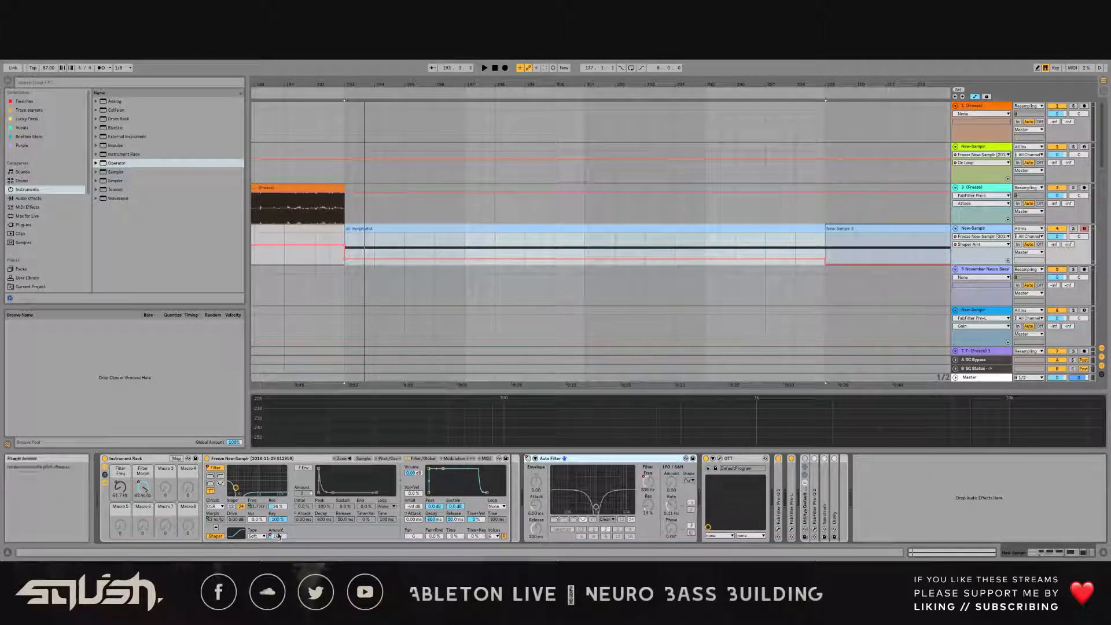
# Step: Examine the Morph control of the fourth track's Sampler filter and play back more of the morph clip
pyautogui.click(218, 521)
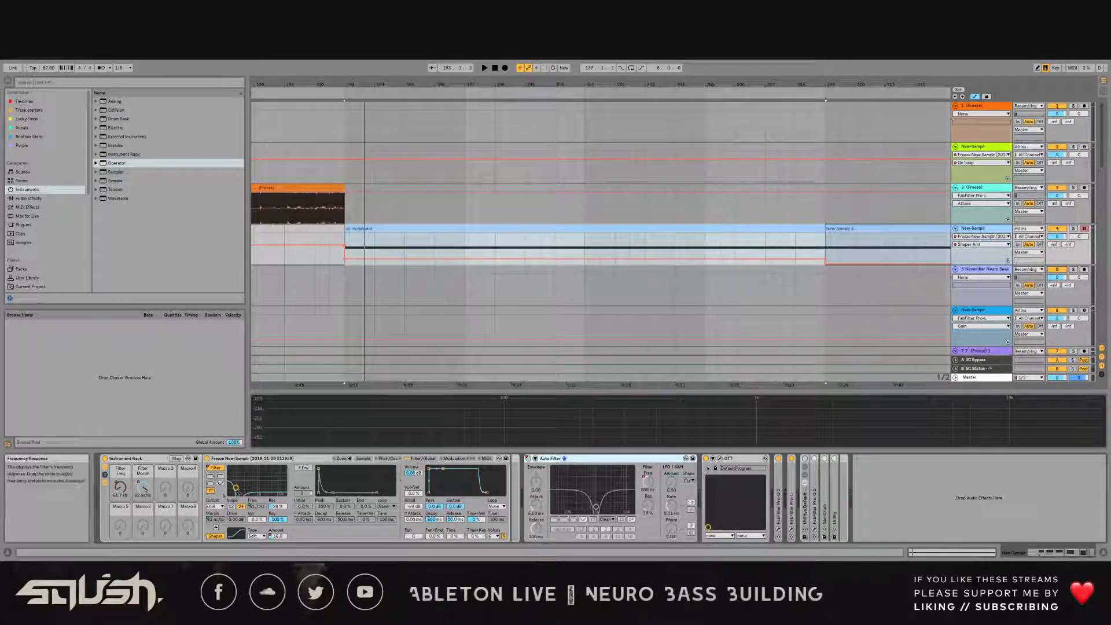
pyautogui.click(217, 520)
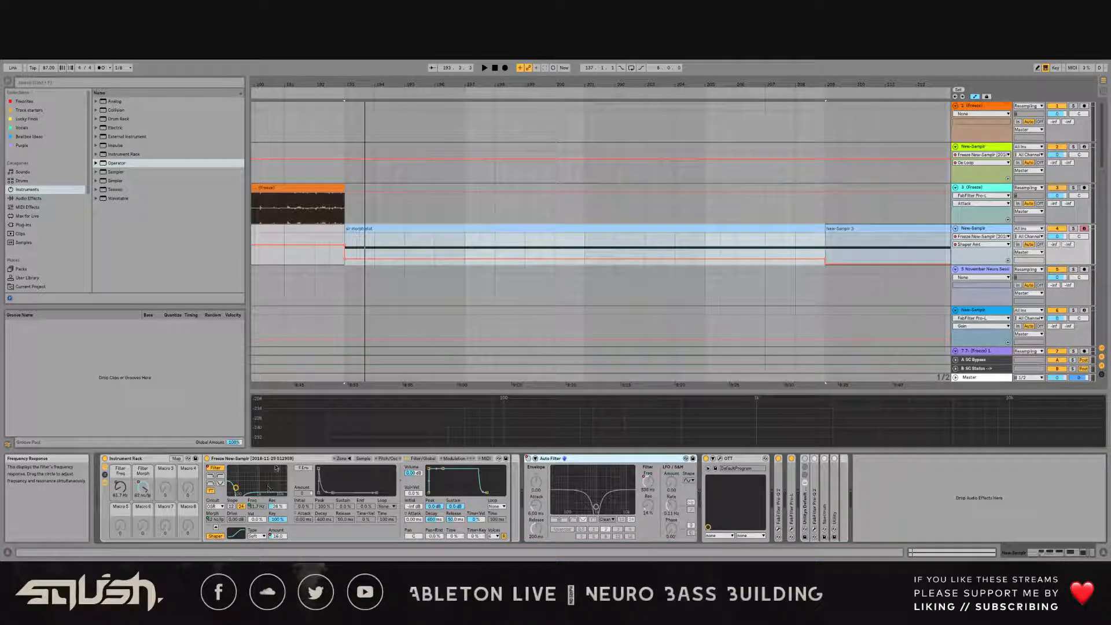
pyautogui.press('space')
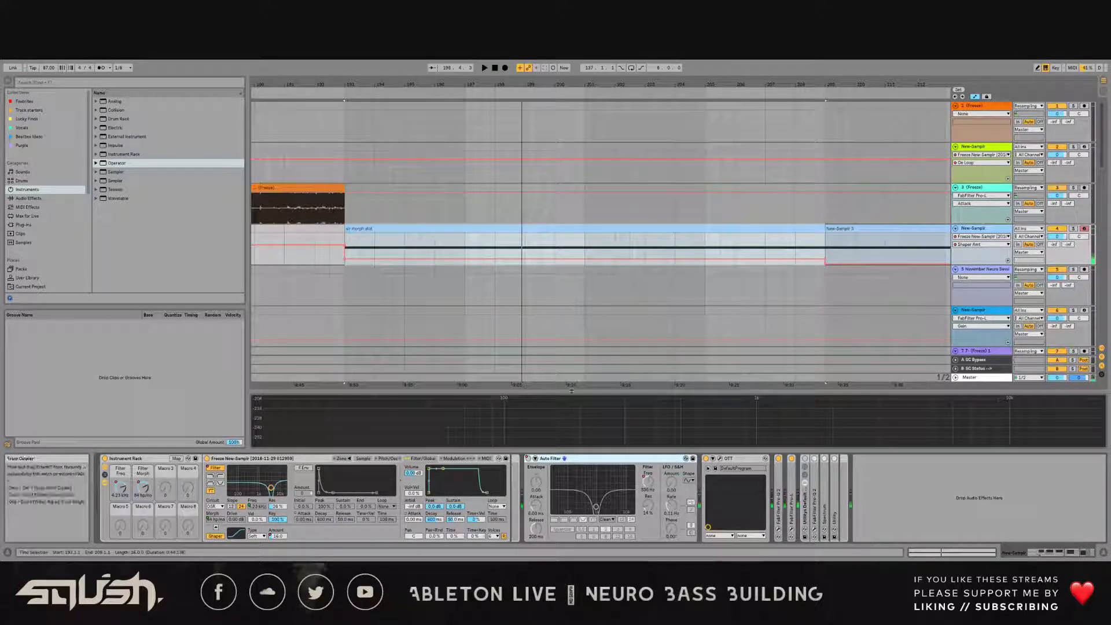
# Step: Select the second clip on the fourth track and play it back to hear its Auto Filter notch movement
pyautogui.moveTo(783, 103); pyautogui.dragTo(601, 77)
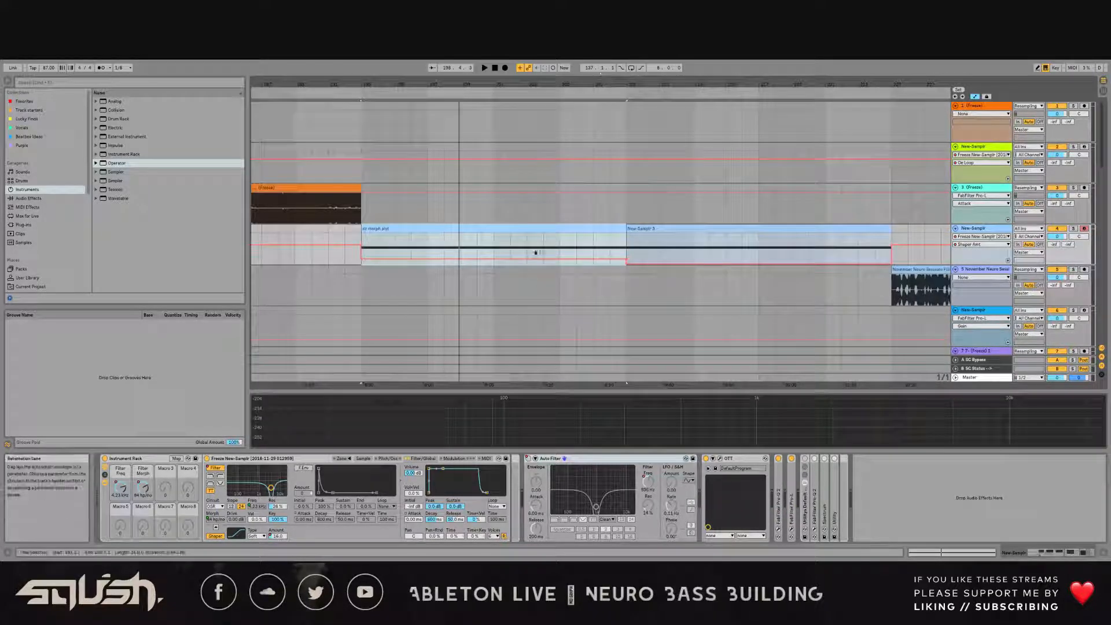
pyautogui.click(635, 227)
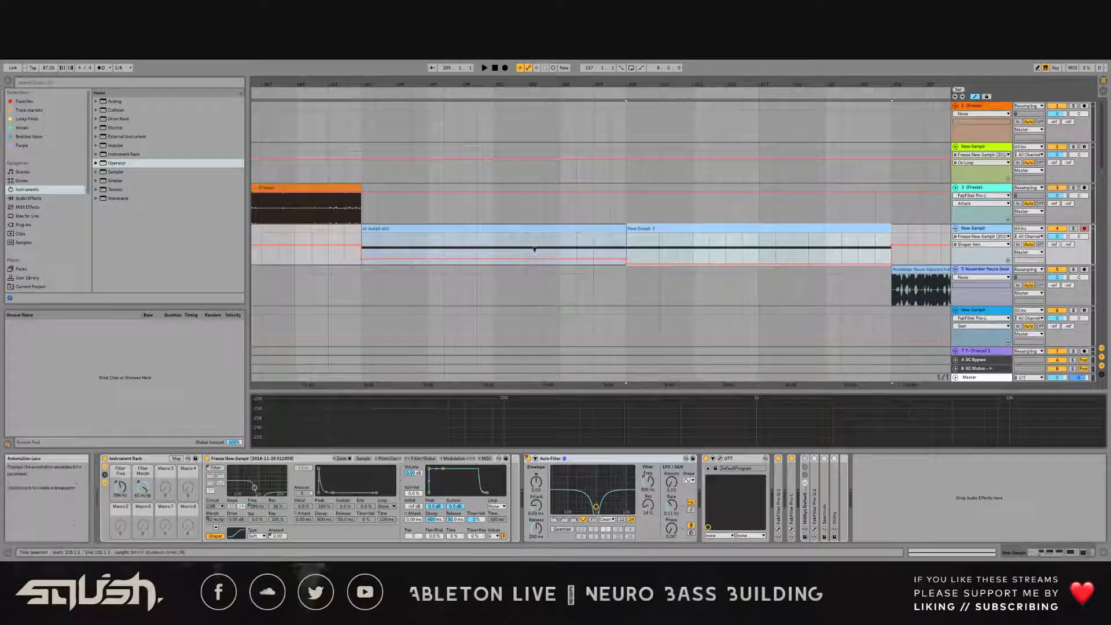
pyautogui.moveTo(718, 85); pyautogui.dragTo(503, 97)
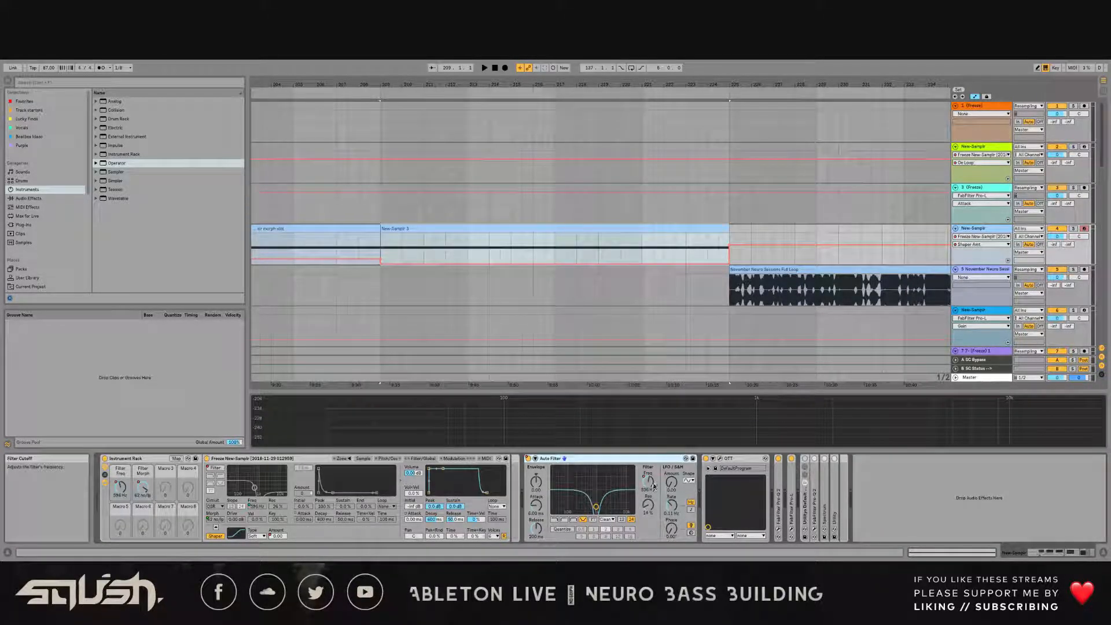
pyautogui.press('space')
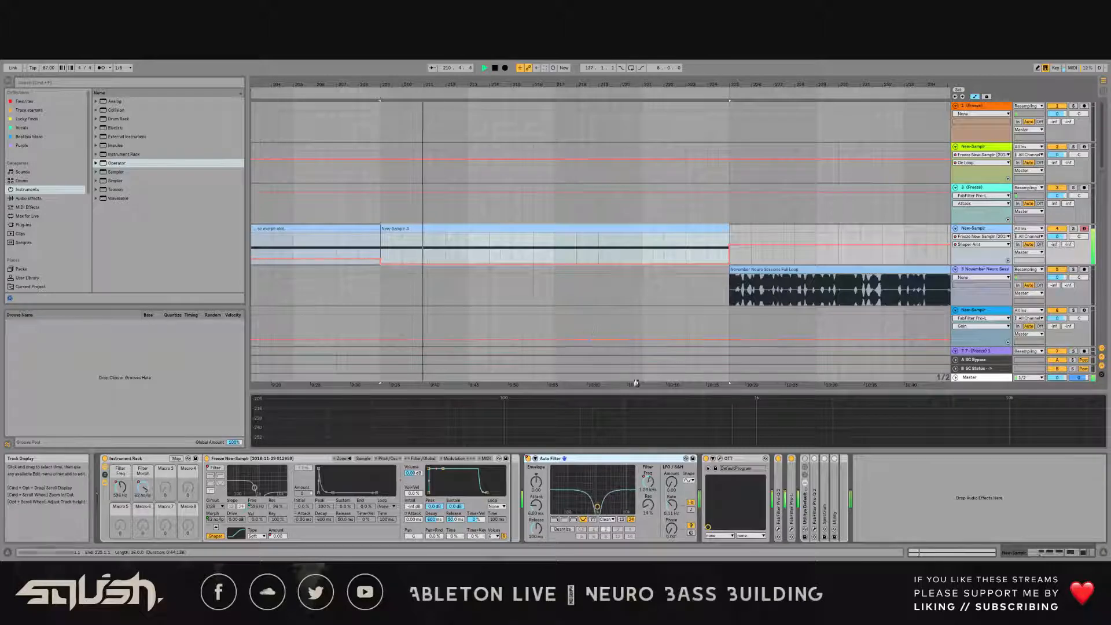
pyautogui.press('space')
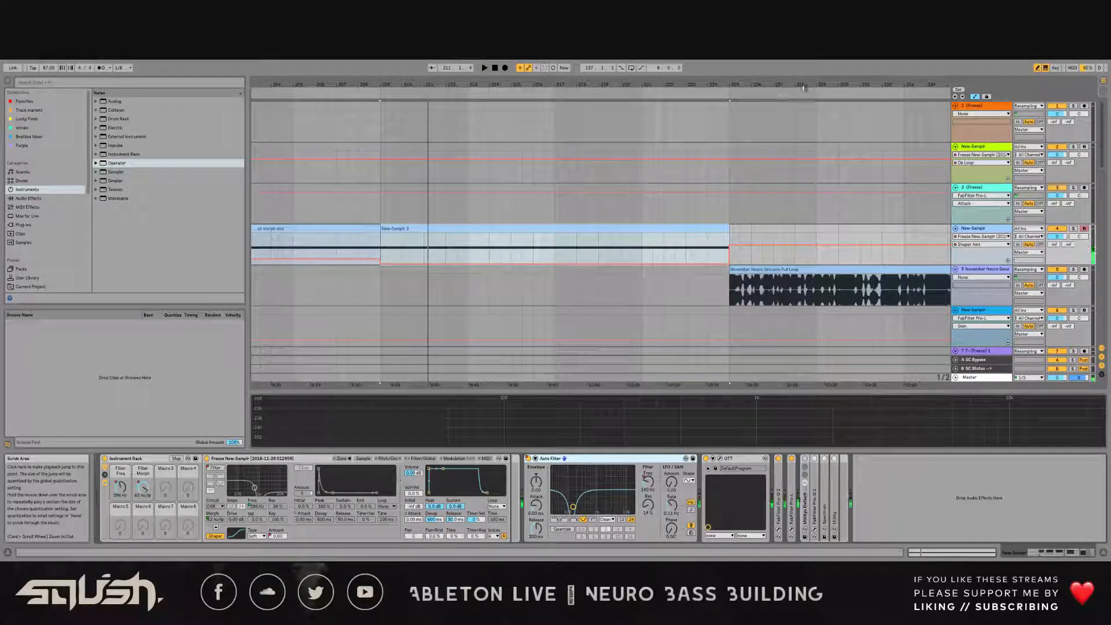
# Step: Play back the November Neuro Sessions Full Loop clip on the fifth track and show the sixth track's clip with its Kontakt device
pyautogui.moveTo(824, 84); pyautogui.dragTo(383, 81)
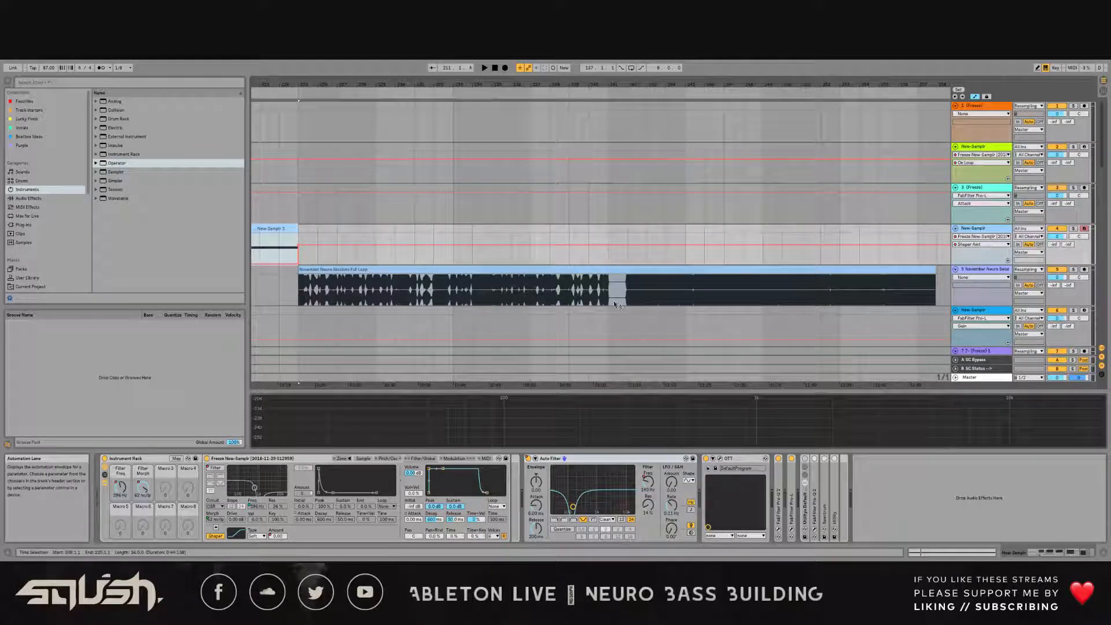
pyautogui.click(642, 270)
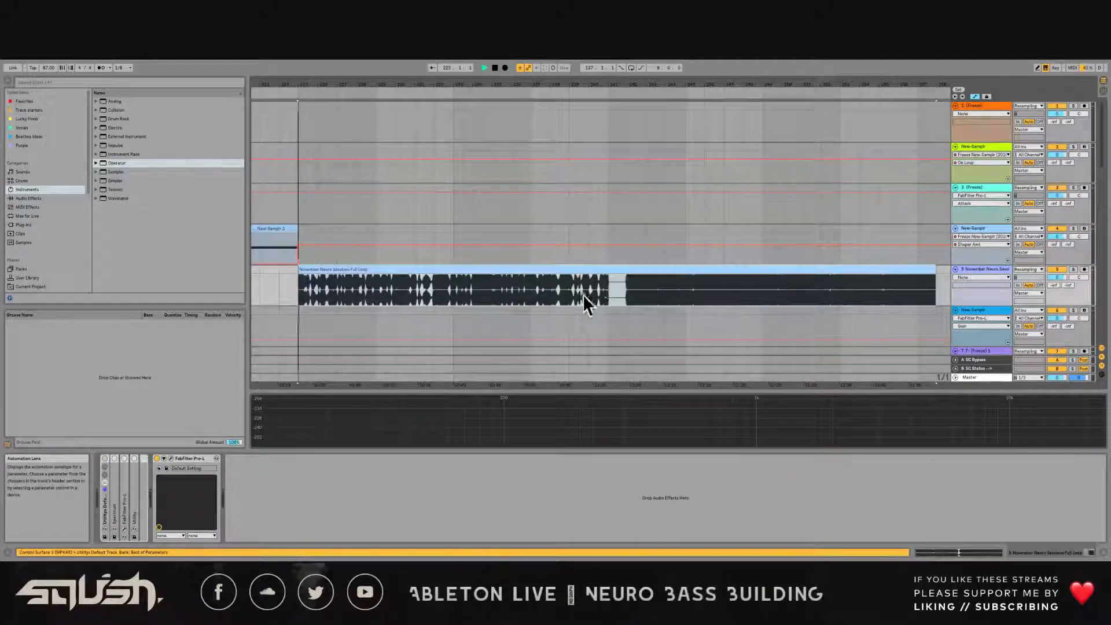
pyautogui.moveTo(808, 85); pyautogui.dragTo(319, 71)
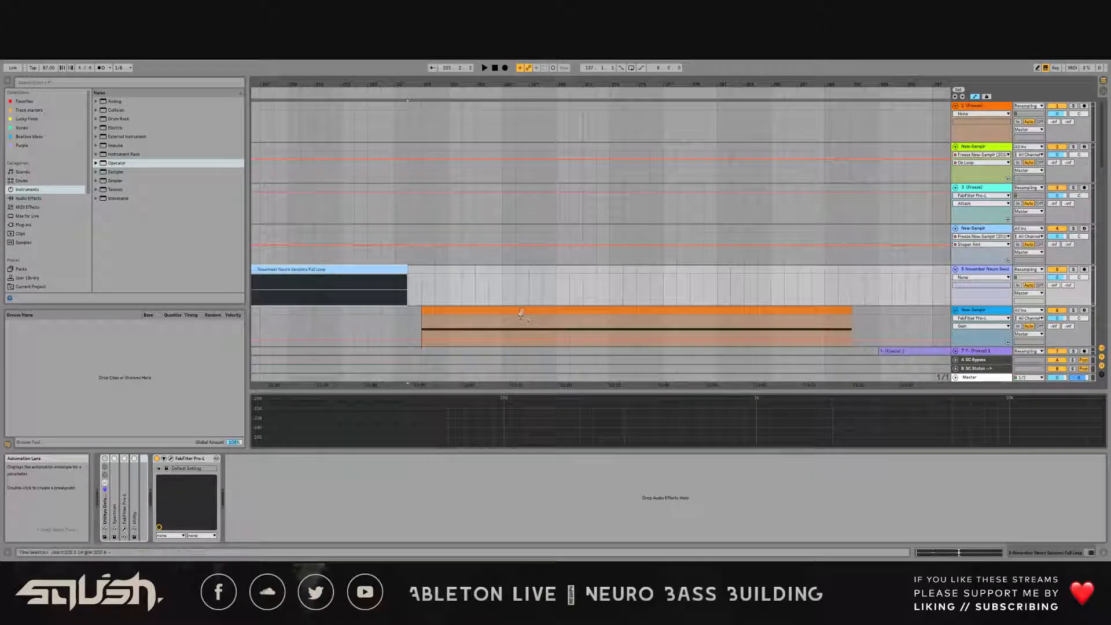
pyautogui.click(537, 322)
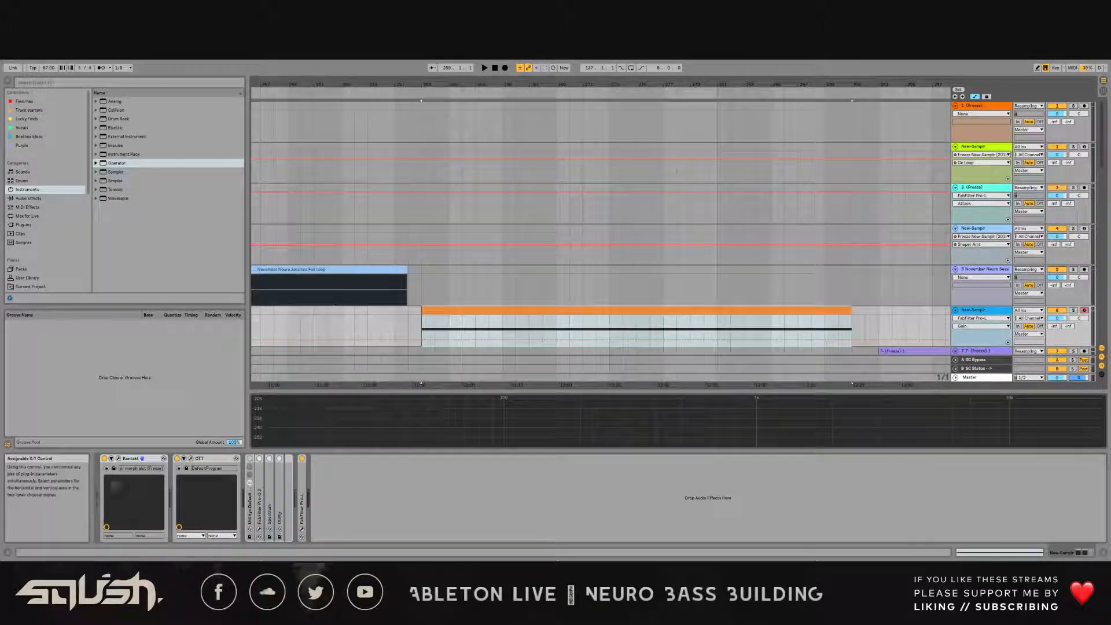
# Step: Open the sixth track's Kontakt instrument and examine the sample in its mapping and wave editors
pyautogui.click(118, 459)
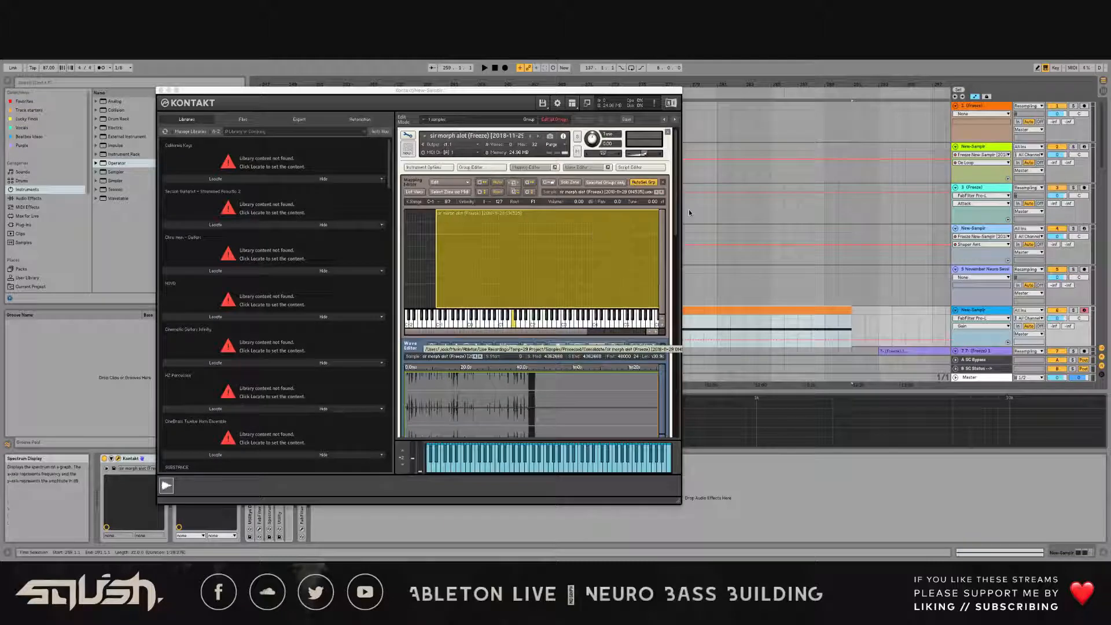
pyautogui.scroll(-2, 678, 224)
pyautogui.scroll(2, 678, 224)
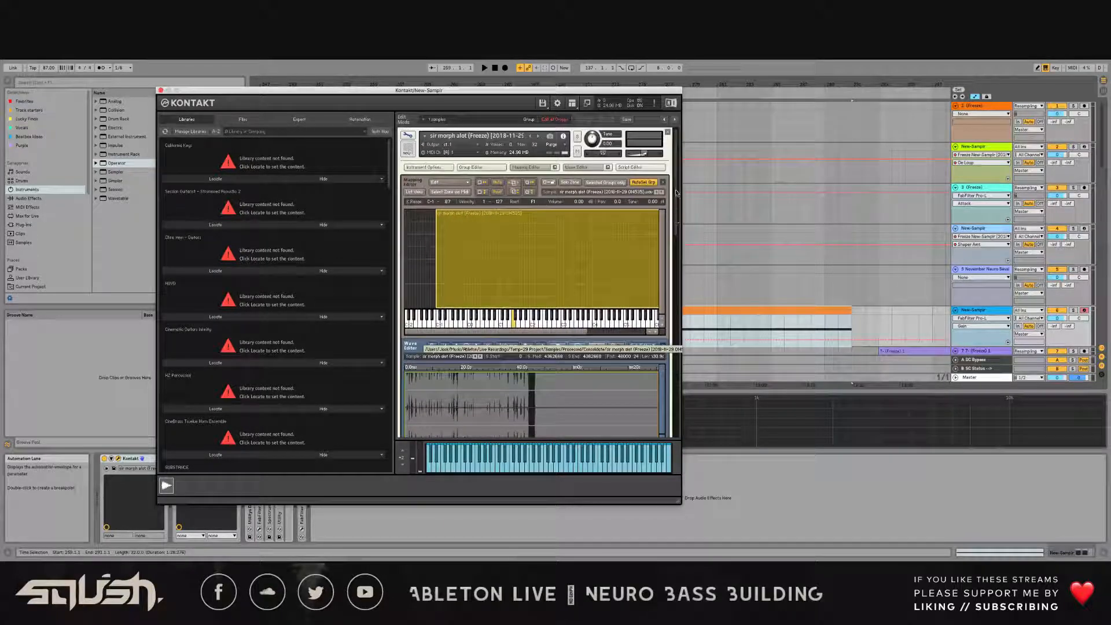
pyautogui.scroll(-10, 677, 177)
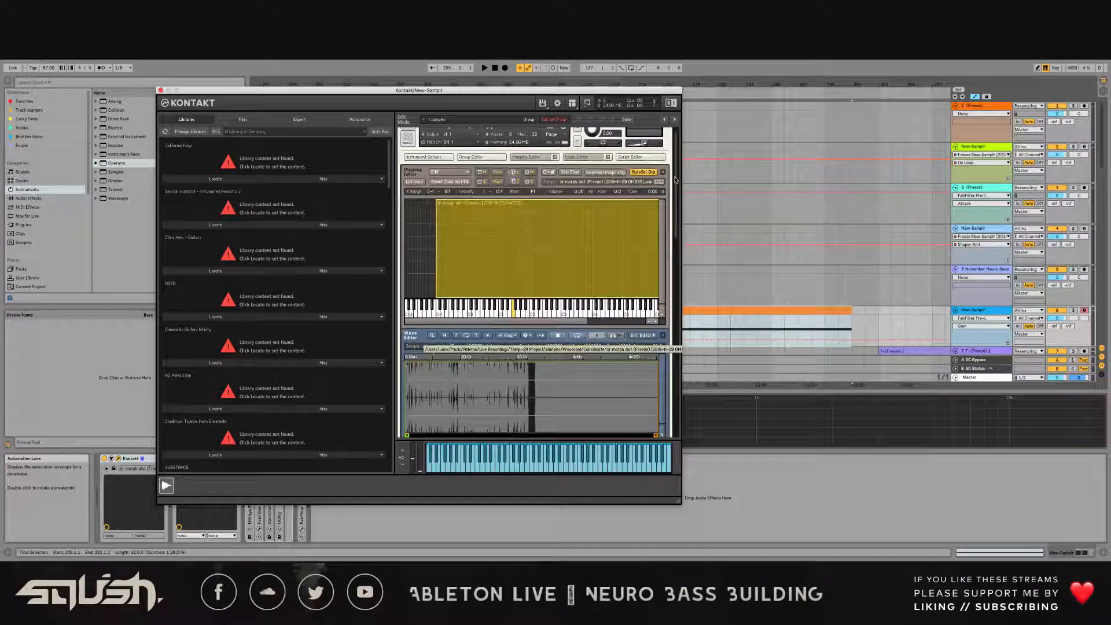
pyautogui.scroll(-15, 678, 260)
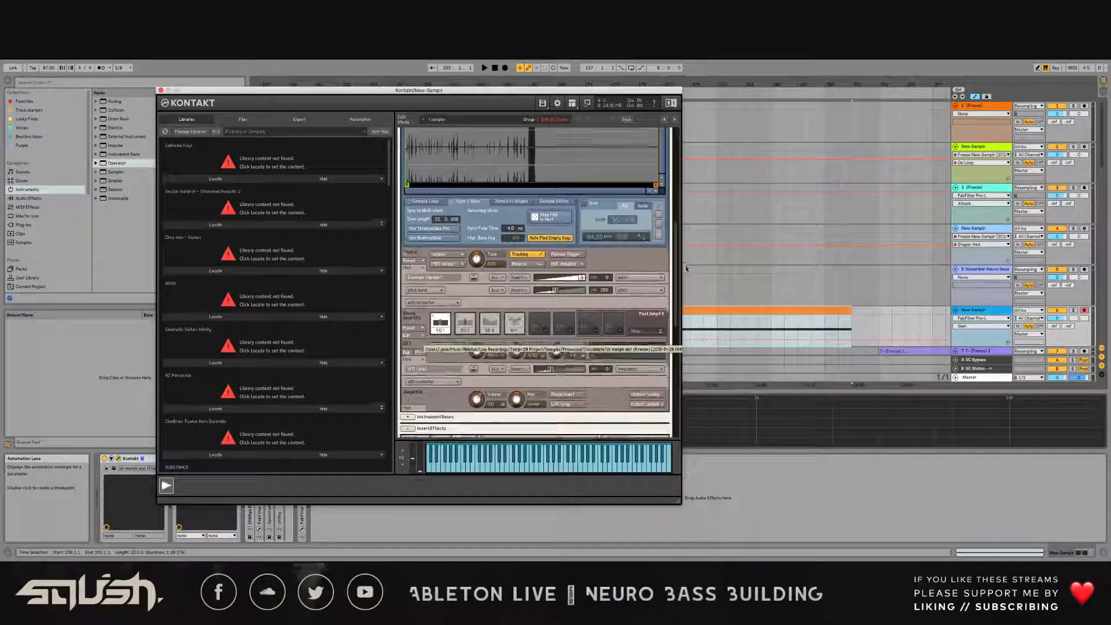
# Step: Review Kontakt's Source settings, group insert effects, and the Flanger and Phaser among the instrument insert effects
pyautogui.moveTo(689, 287); pyautogui.dragTo(689, 291)
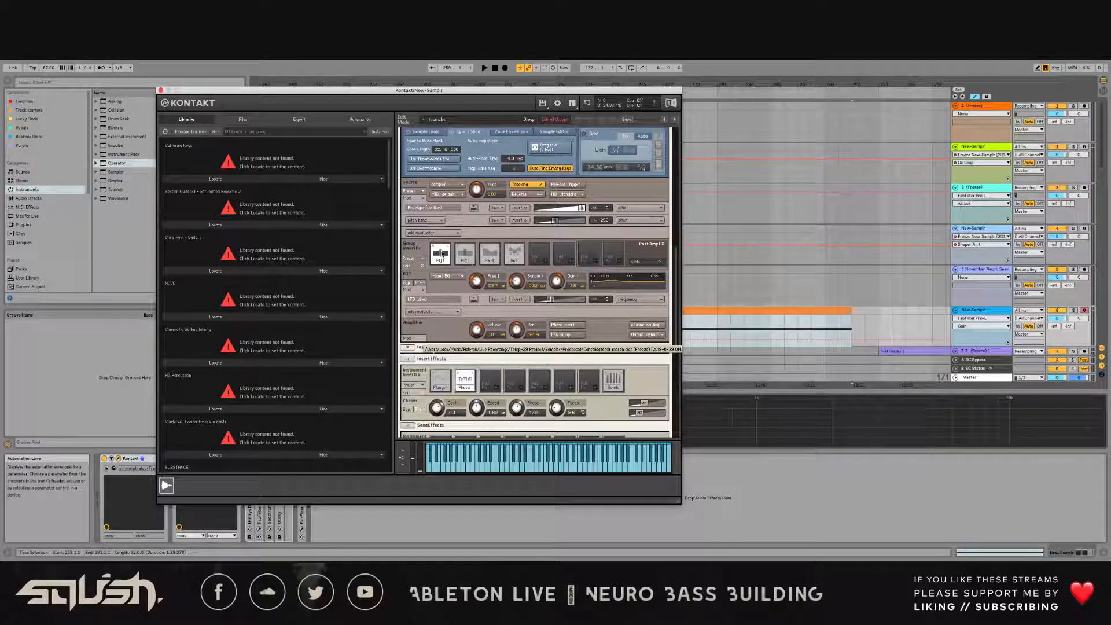
pyautogui.click(441, 382)
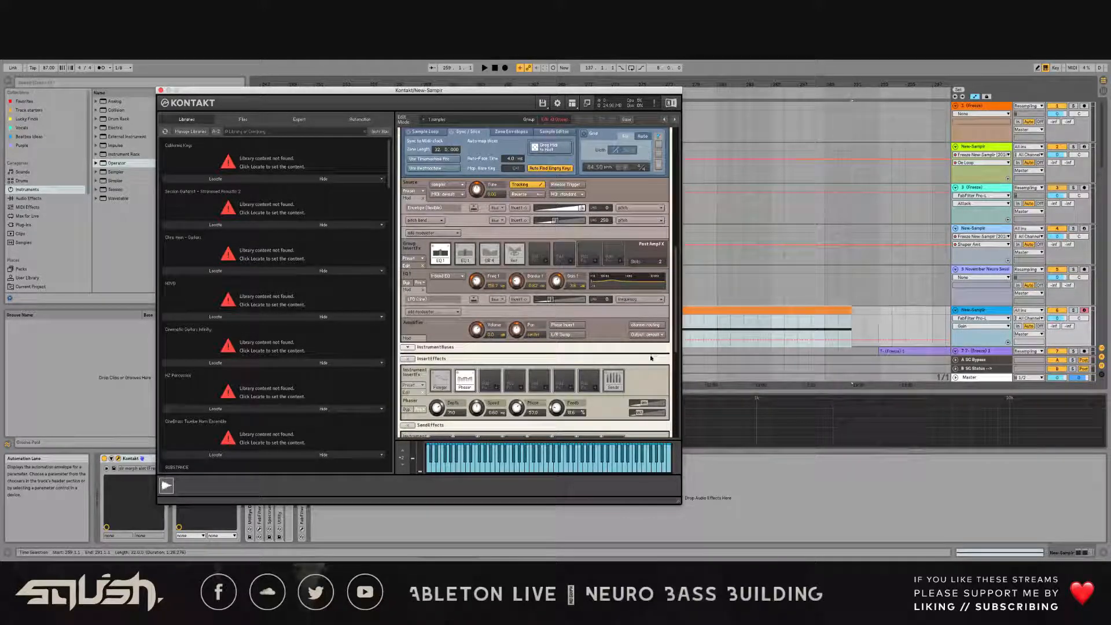
pyautogui.moveTo(677, 329)
pyautogui.mouseDown()
pyautogui.moveTo(678, 341)
pyautogui.moveTo(680, 321)
pyautogui.mouseUp()
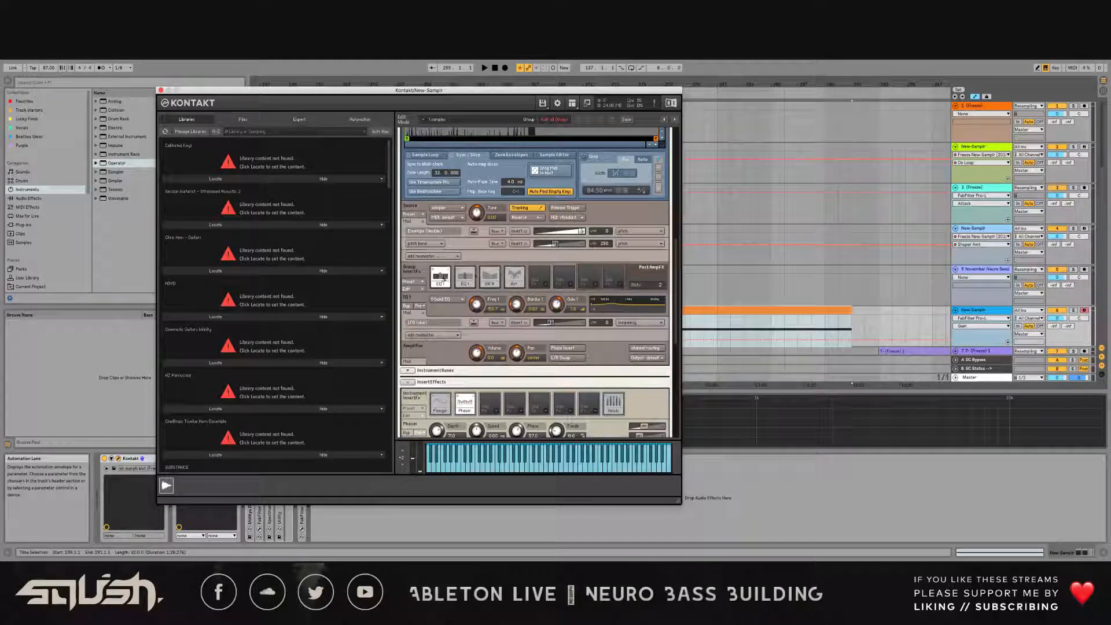
pyautogui.moveTo(678, 267)
pyautogui.mouseDown()
pyautogui.moveTo(679, 257)
pyautogui.moveTo(673, 334)
pyautogui.moveTo(679, 258)
pyautogui.mouseUp()
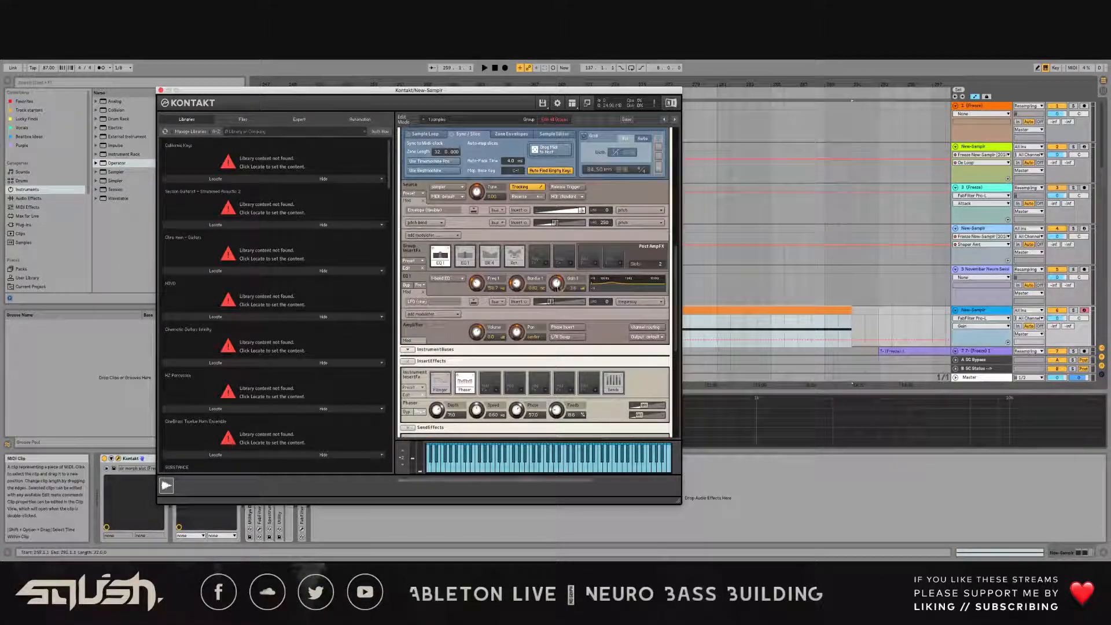
# Step: Compare the settings of the two EQs in Kontakt's group inserts while playing back the sixth track's clip
pyautogui.click(463, 260)
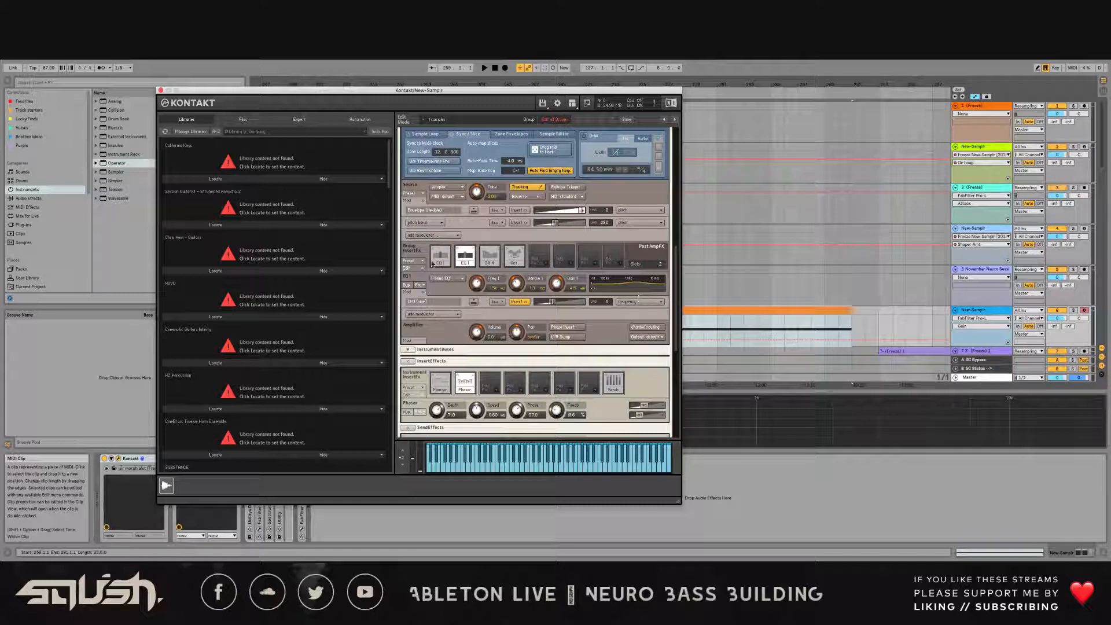
pyautogui.click(435, 258)
pyautogui.press('space')
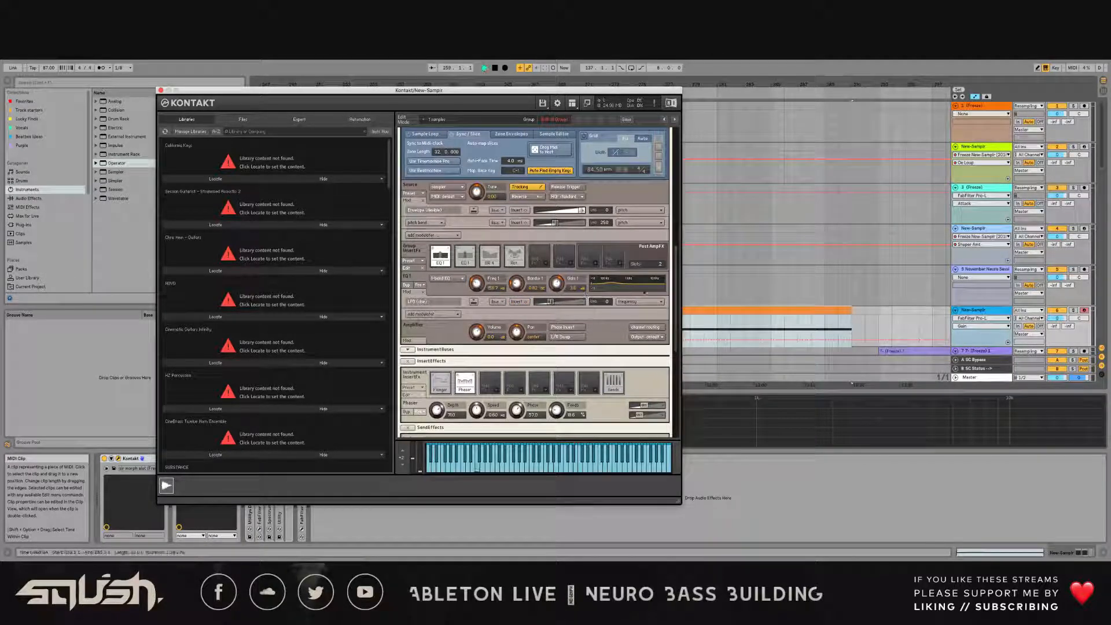
pyautogui.click(464, 259)
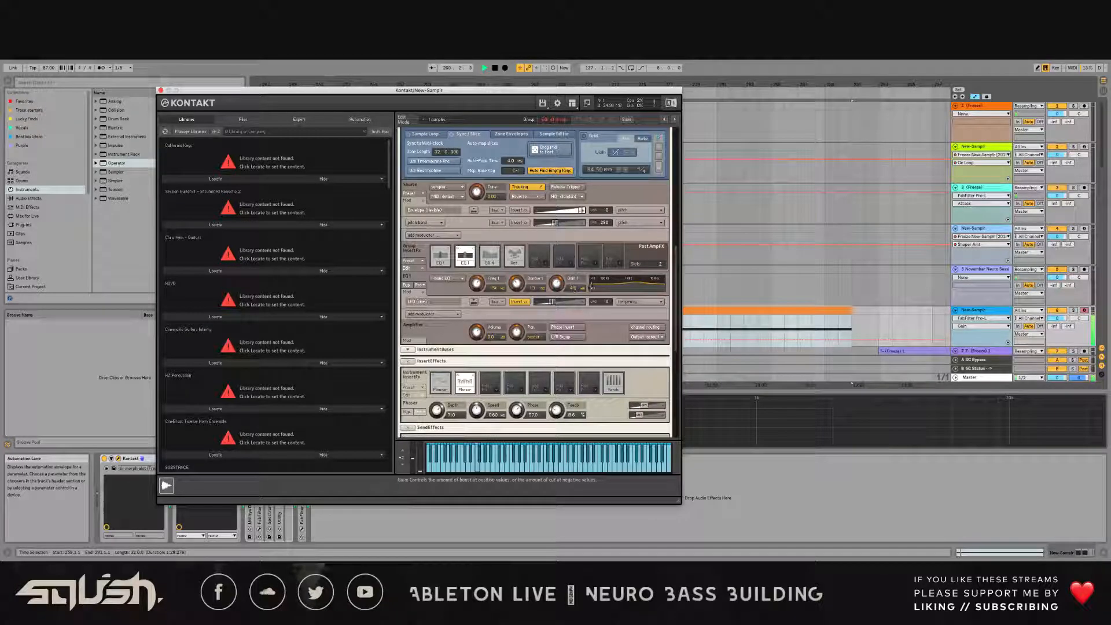
pyautogui.click(449, 259)
pyautogui.click(447, 260)
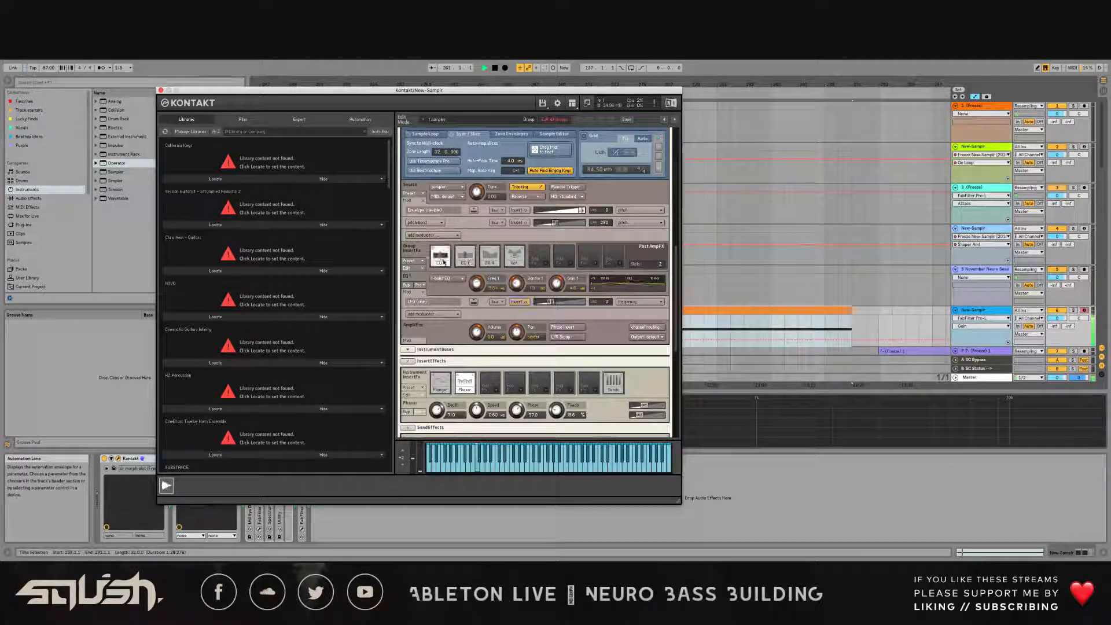
pyautogui.press('space')
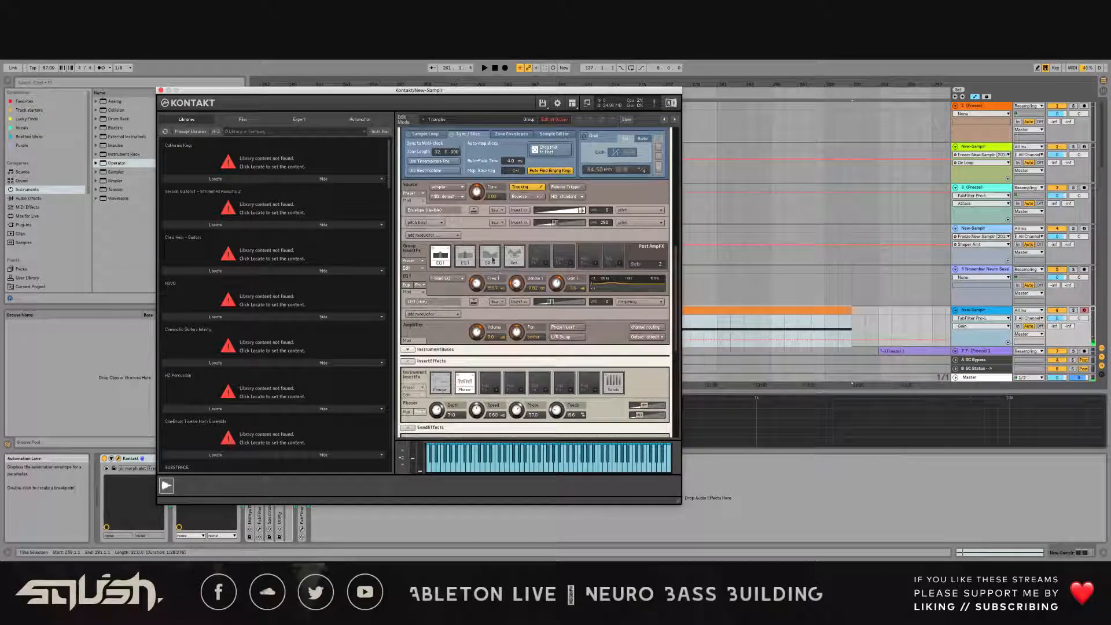
# Step: Examine the band-reject filter in the group inserts, play a snippet, and show the envelope types available for modulating its Cutoff
pyautogui.click(492, 260)
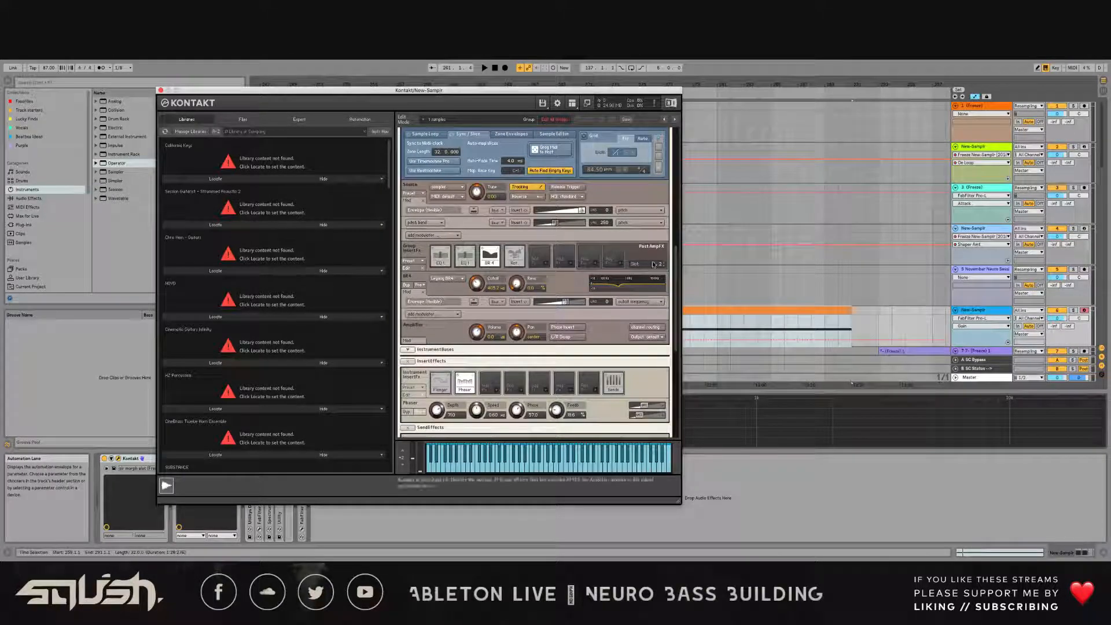
pyautogui.press('space')
pyautogui.press('space')
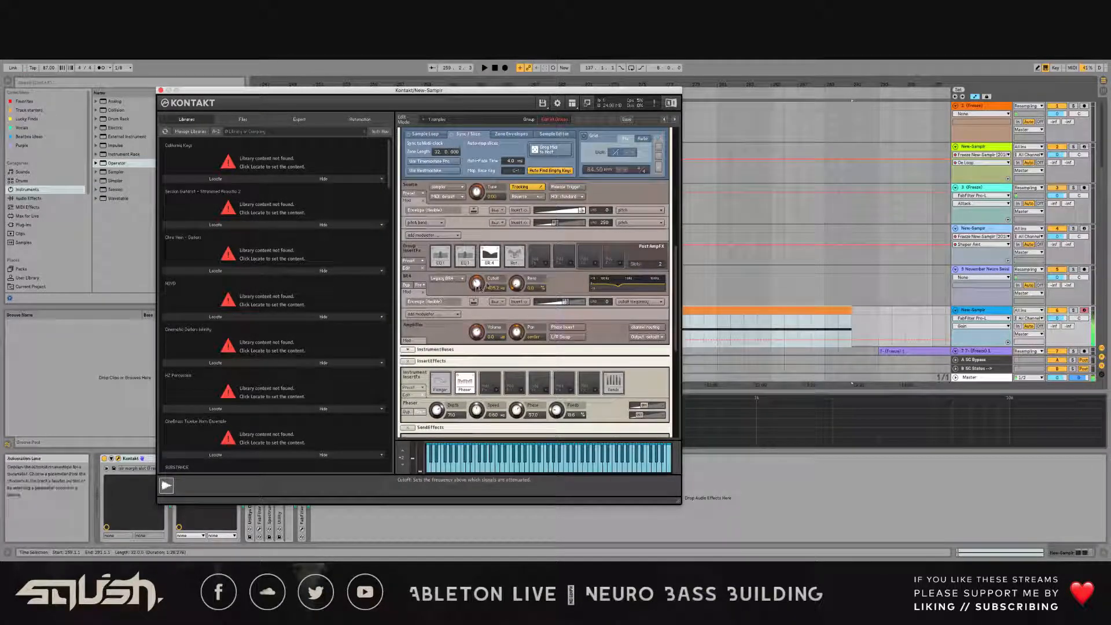
pyautogui.rightClick(484, 294)
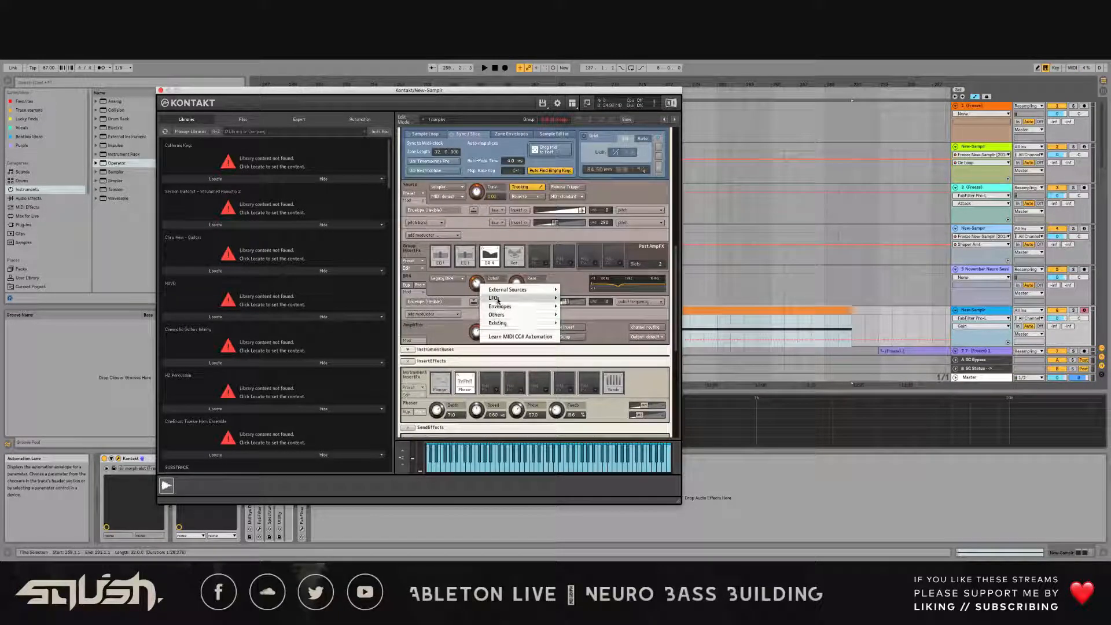
pyautogui.moveTo(509, 310)
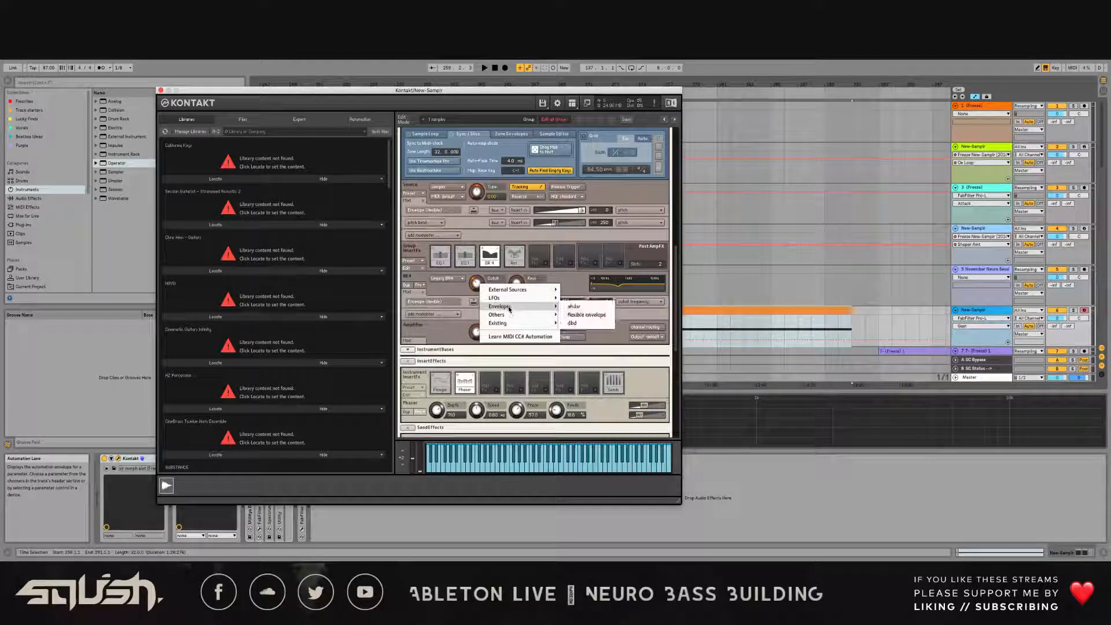
pyautogui.click(628, 317)
# Step: Show the flexible cutoff envelope in Kontakt's Modulation section and play the clip to hear its movement
pyautogui.scroll(-5, 607, 307)
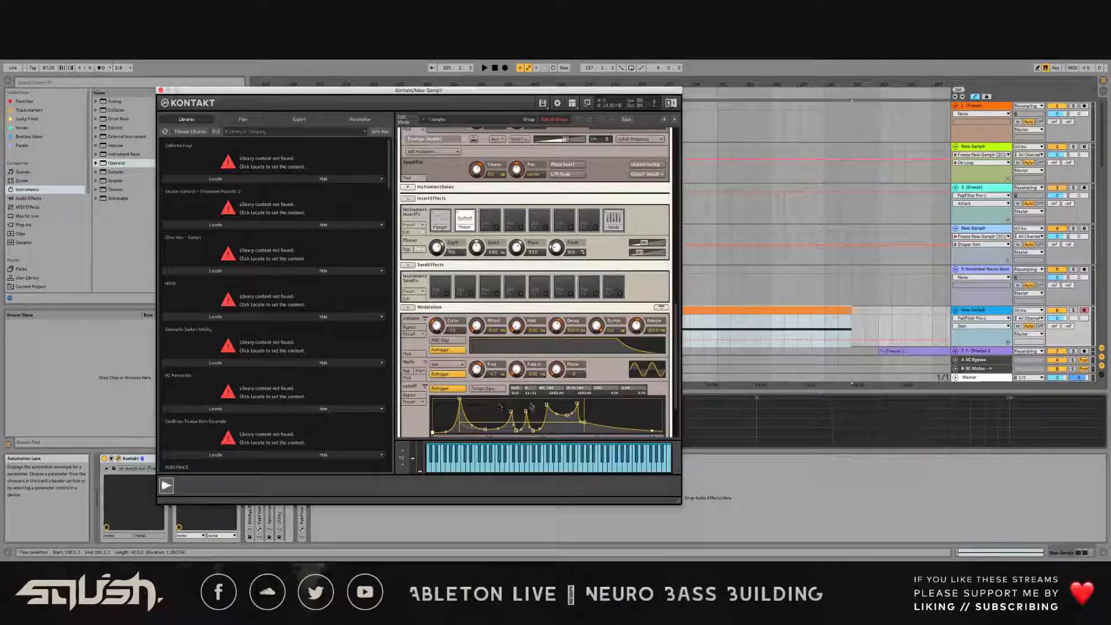
pyautogui.press('space')
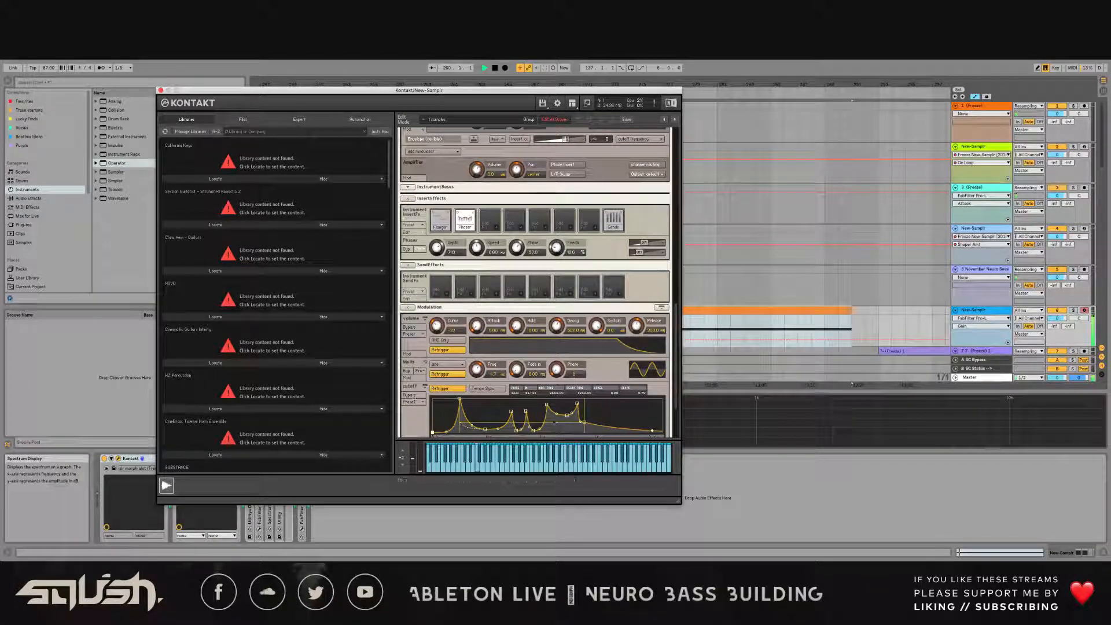
pyautogui.scroll(-3, 529, 348)
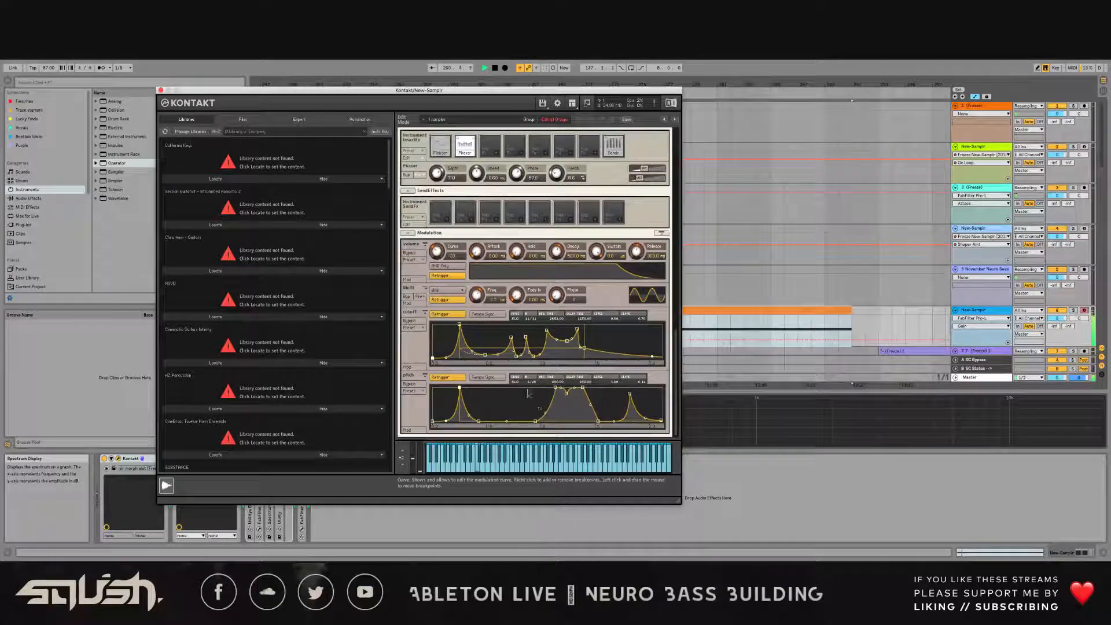
# Step: Trace the flexible pitch envelope between Kontakt's Source and Modulation sections and point out its modulation intensity slider
pyautogui.moveTo(676, 397); pyautogui.dragTo(678, 283)
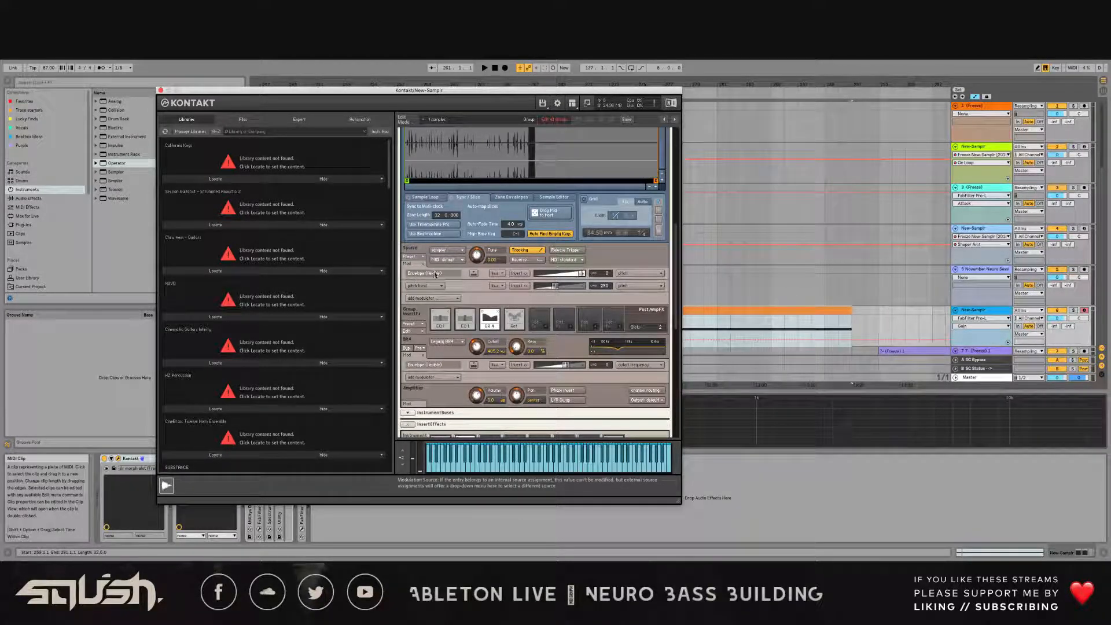
pyautogui.moveTo(677, 264); pyautogui.dragTo(665, 373)
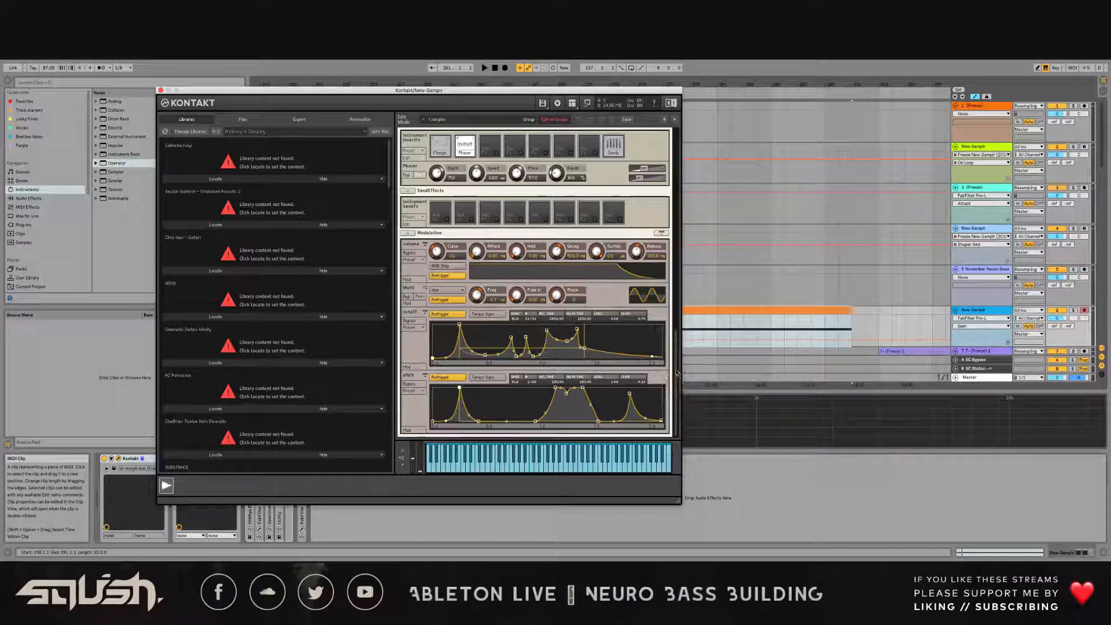
pyautogui.moveTo(677, 372); pyautogui.dragTo(694, 283)
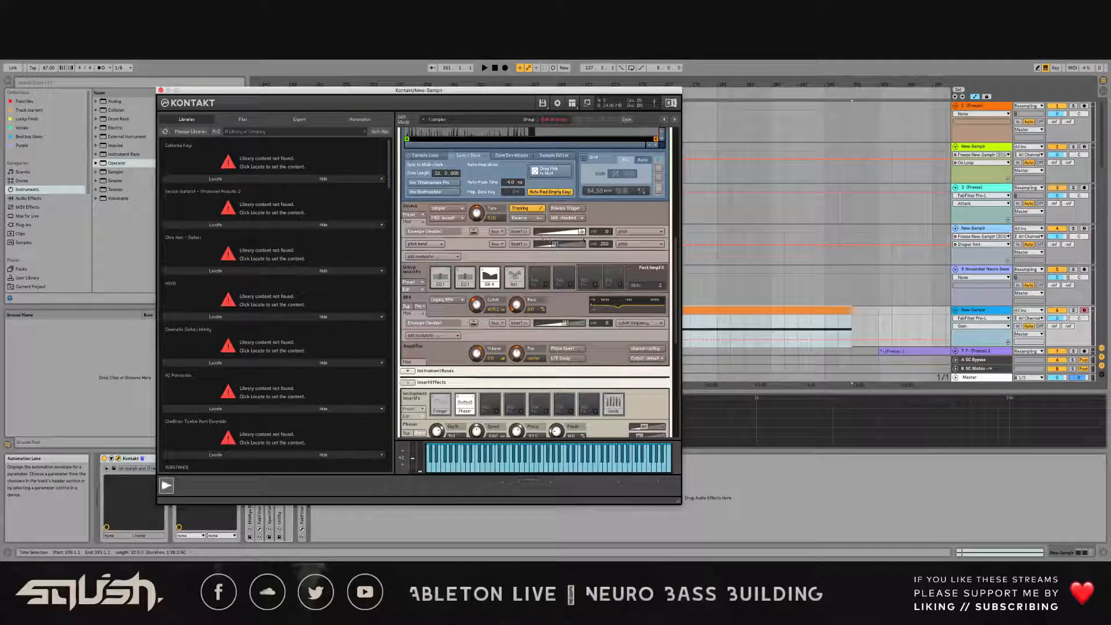
pyautogui.moveTo(581, 232); pyautogui.dragTo(565, 237)
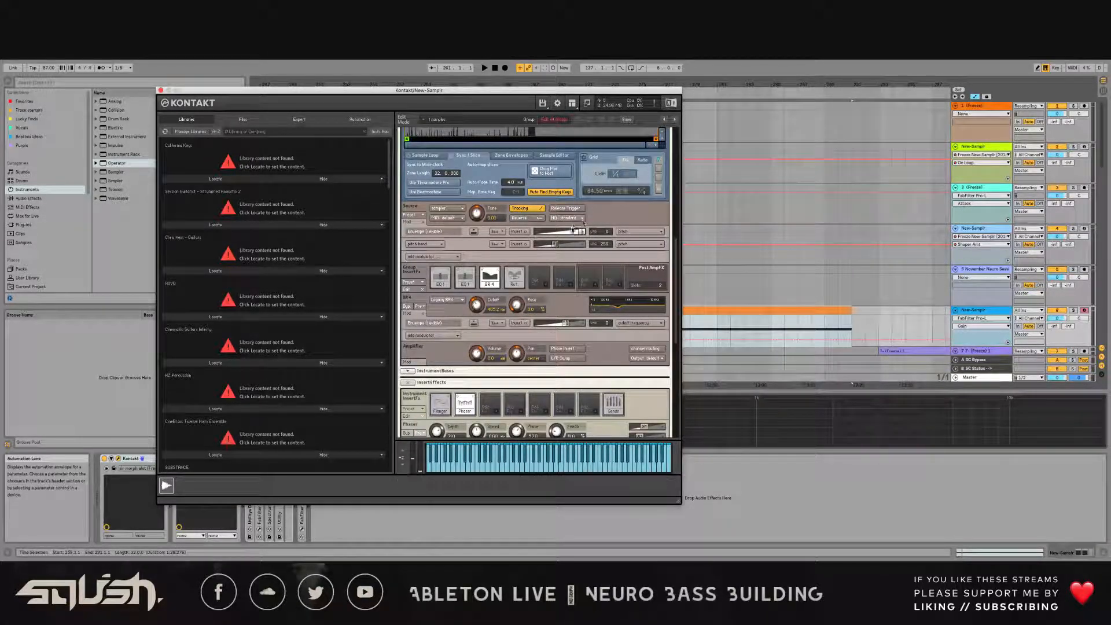
# Step: Look through the breakpoints of the flexible pitch envelope along its full timeline
pyautogui.moveTo(676, 312); pyautogui.dragTo(683, 409)
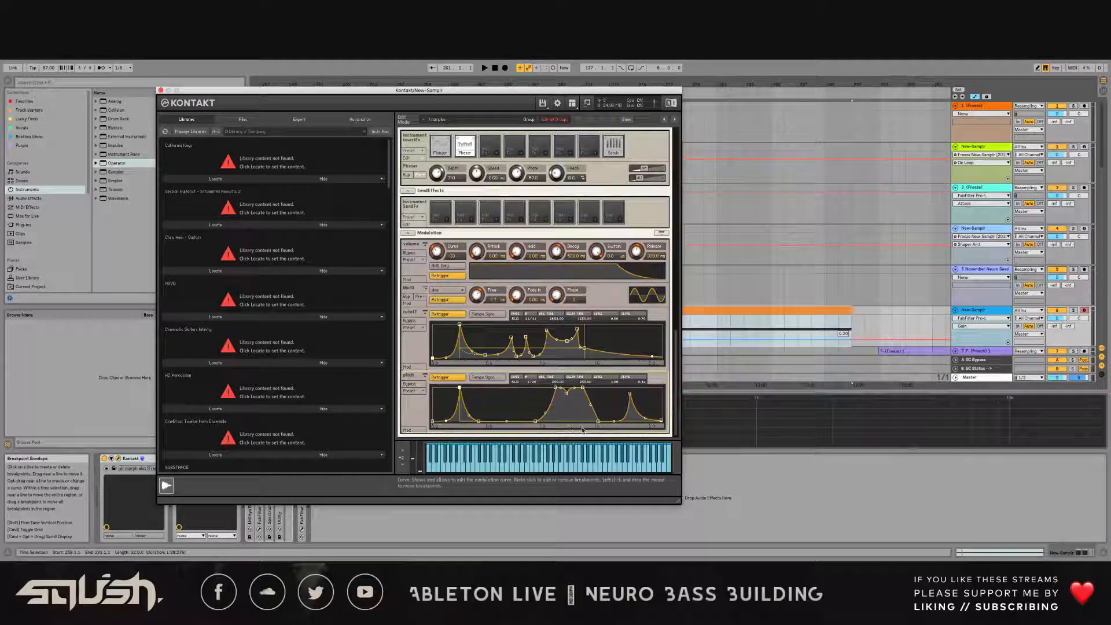
pyautogui.moveTo(574, 427); pyautogui.dragTo(536, 428)
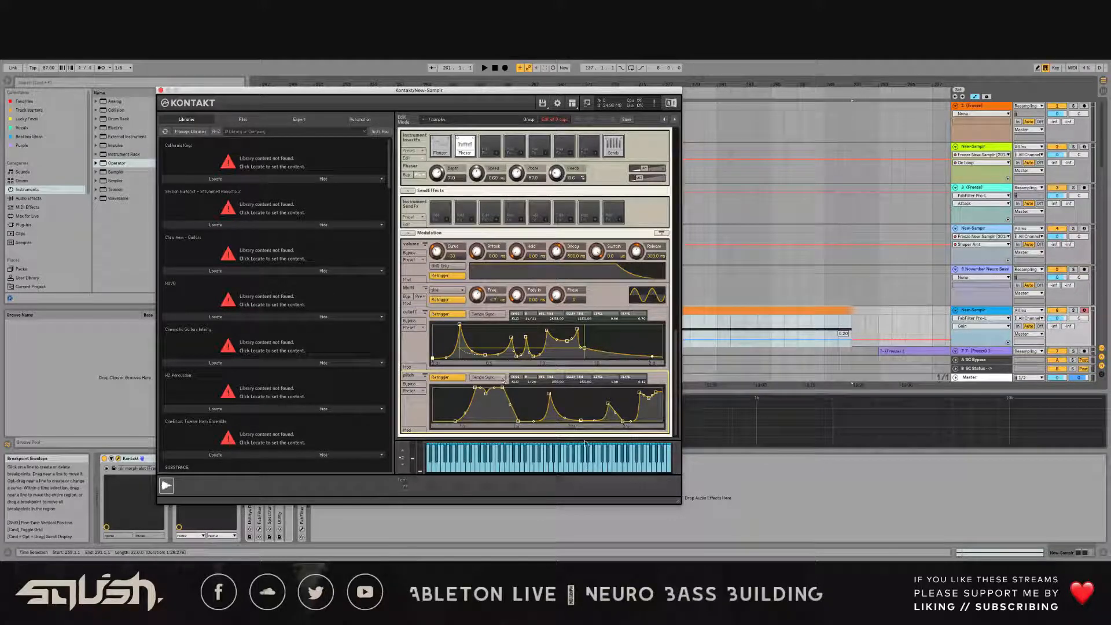
pyautogui.moveTo(536, 428); pyautogui.dragTo(483, 437)
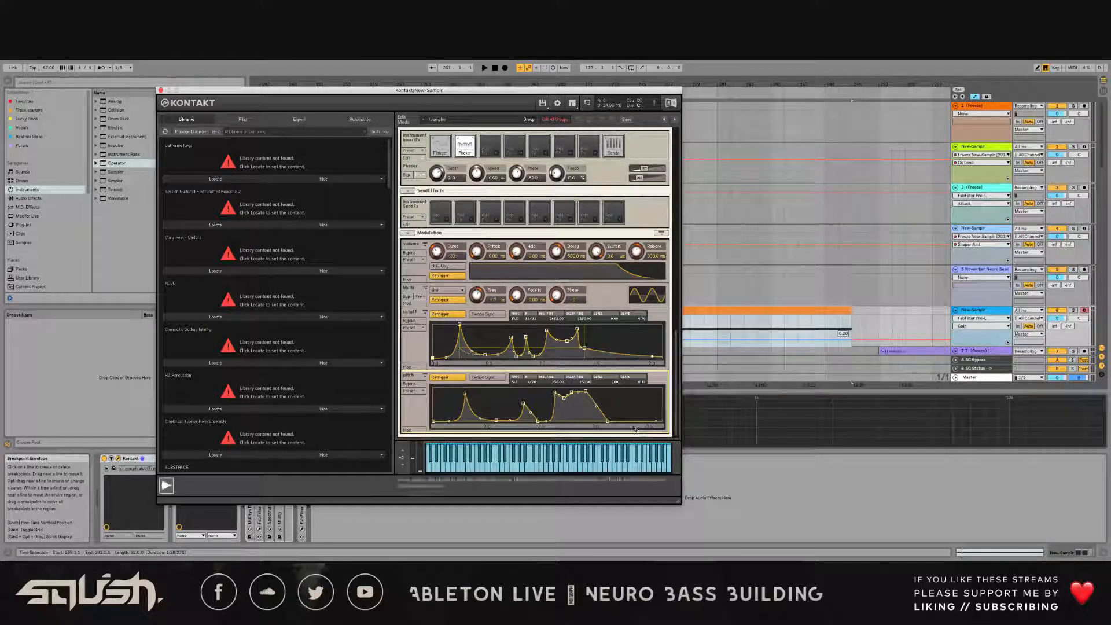
pyautogui.moveTo(629, 427); pyautogui.dragTo(584, 405)
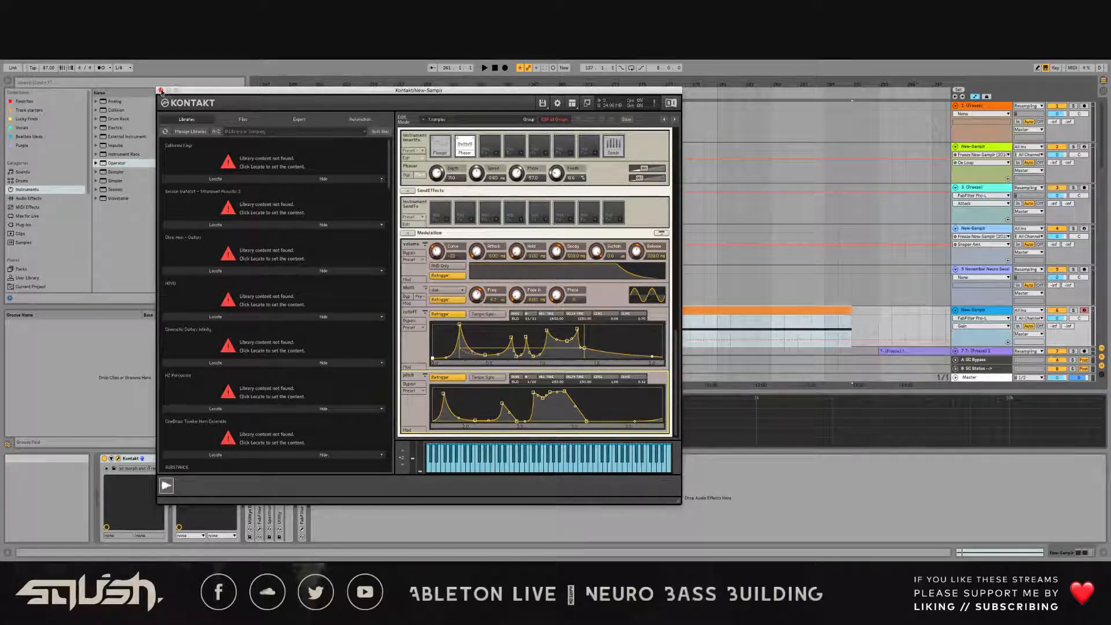
# Step: Close the Kontakt window, play the sixth track's clip, and briefly view the OTT plug-in on its device chain
pyautogui.click(160, 89)
pyautogui.press('space')
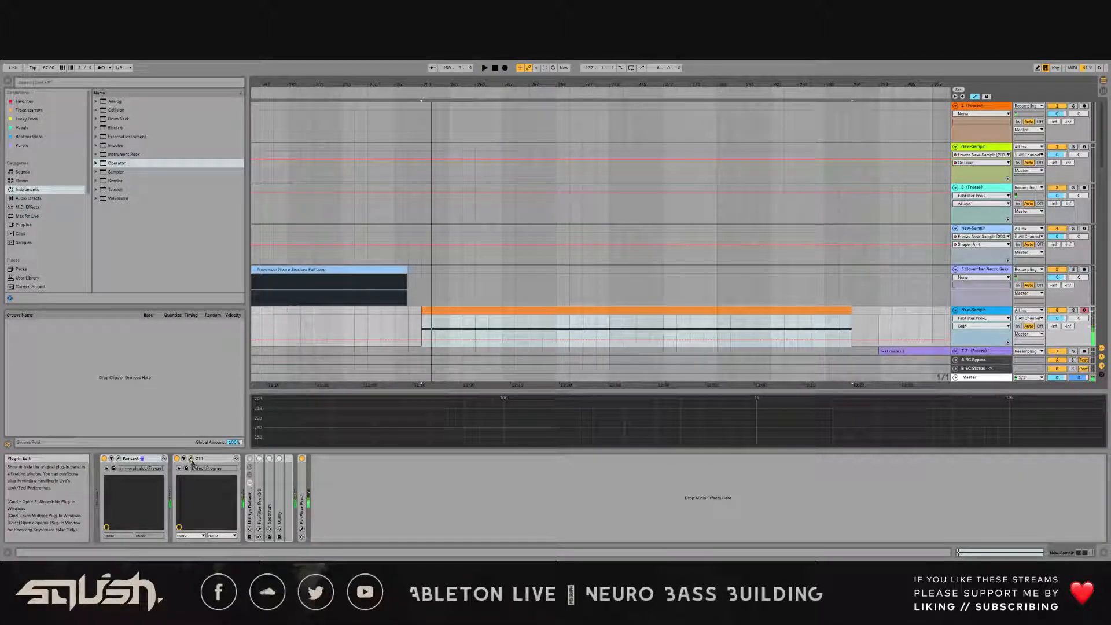
pyautogui.click(191, 459)
pyautogui.click(191, 459)
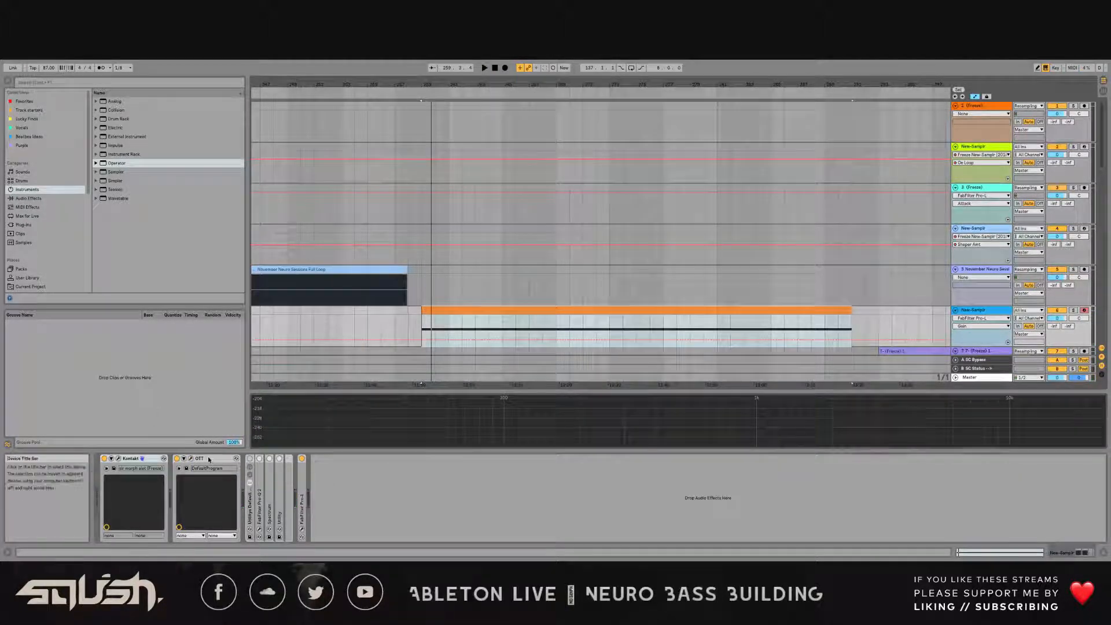
# Step: Select the frozen audio clip on the seventh track, play its opening, and briefly view its FabFilter Pro-L limiter
pyautogui.scroll(-2, 805, 205)
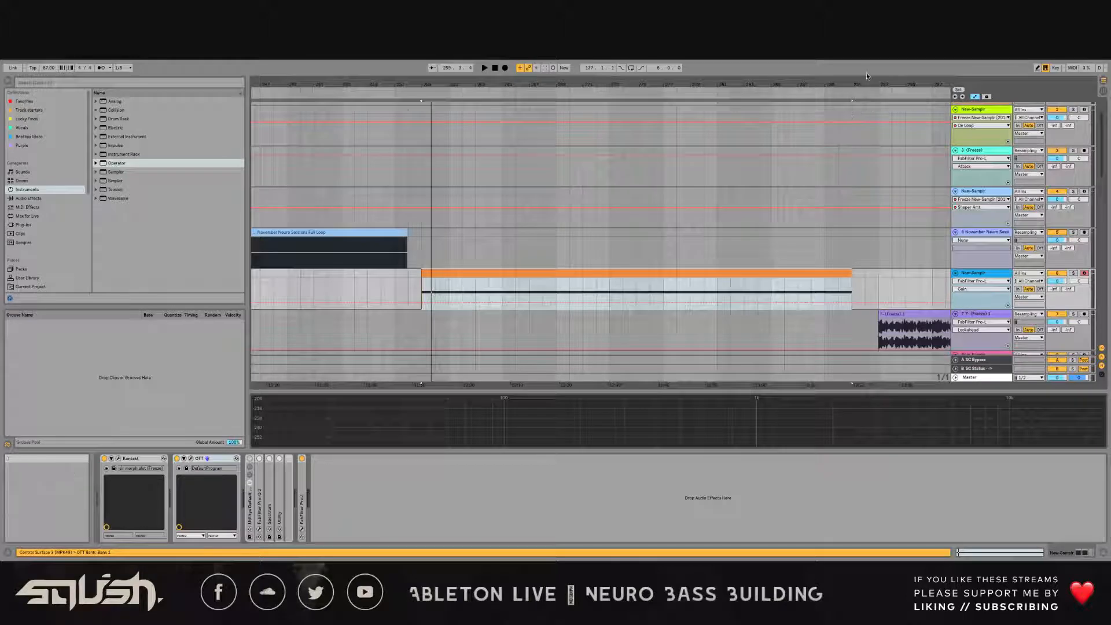
pyautogui.moveTo(870, 84); pyautogui.dragTo(465, 83)
pyautogui.click(544, 314)
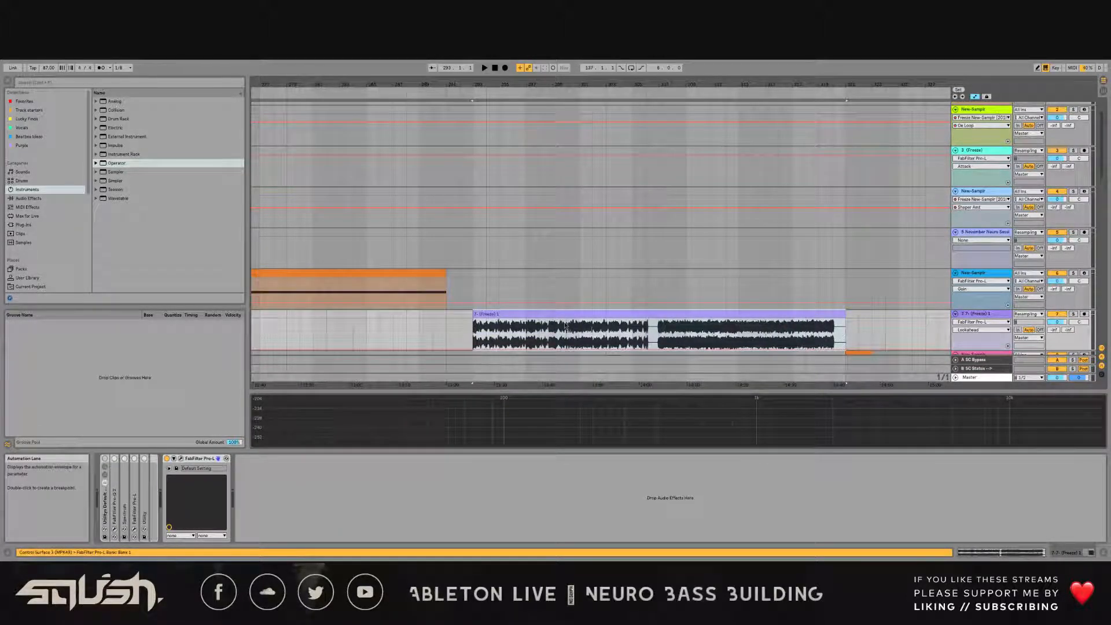
pyautogui.press('space')
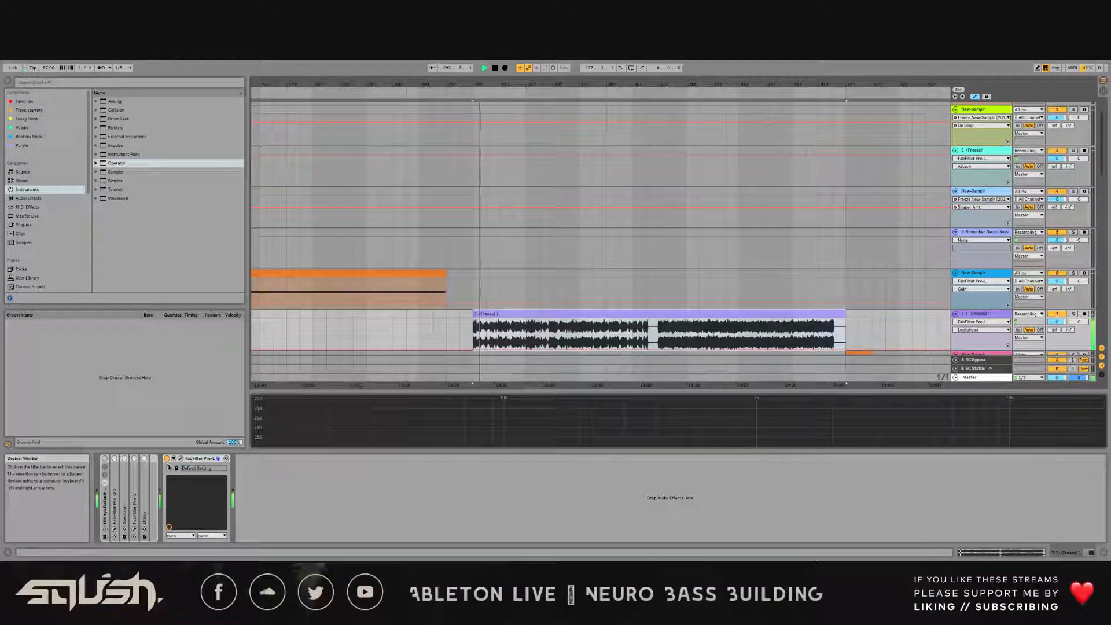
pyautogui.click(181, 459)
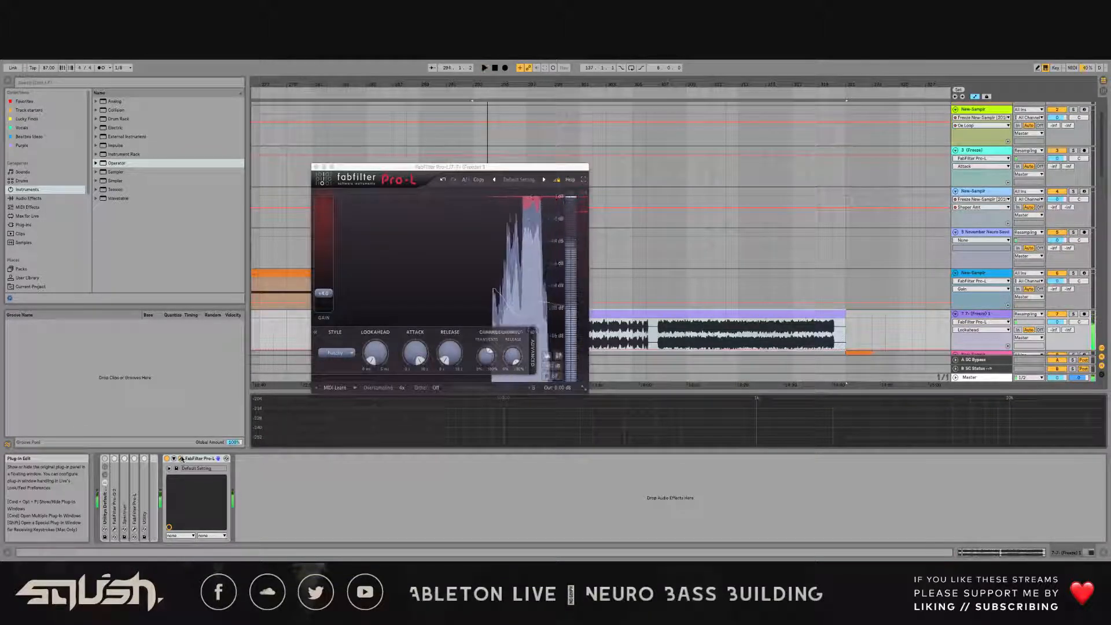
pyautogui.click(181, 459)
pyautogui.scroll(-3, 745, 298)
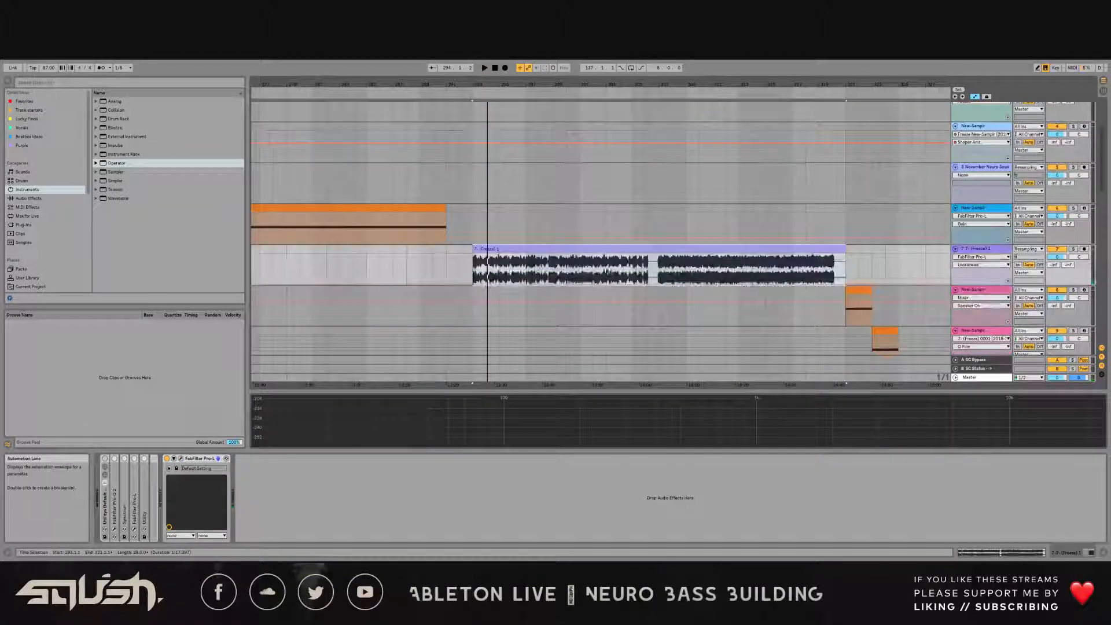
# Step: Select the eighth track's MIDI clip after the frozen audio and view its Sampler device chain
pyautogui.moveTo(856, 81); pyautogui.dragTo(470, 80)
pyautogui.scroll(-3, 446, 305)
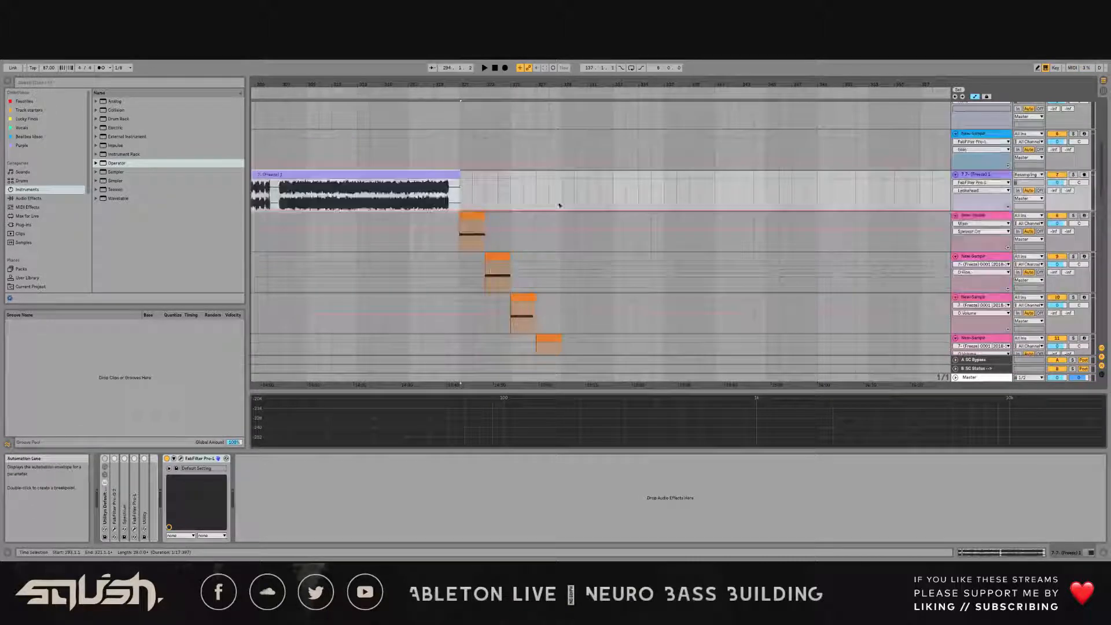
pyautogui.click(472, 217)
pyautogui.click(414, 169)
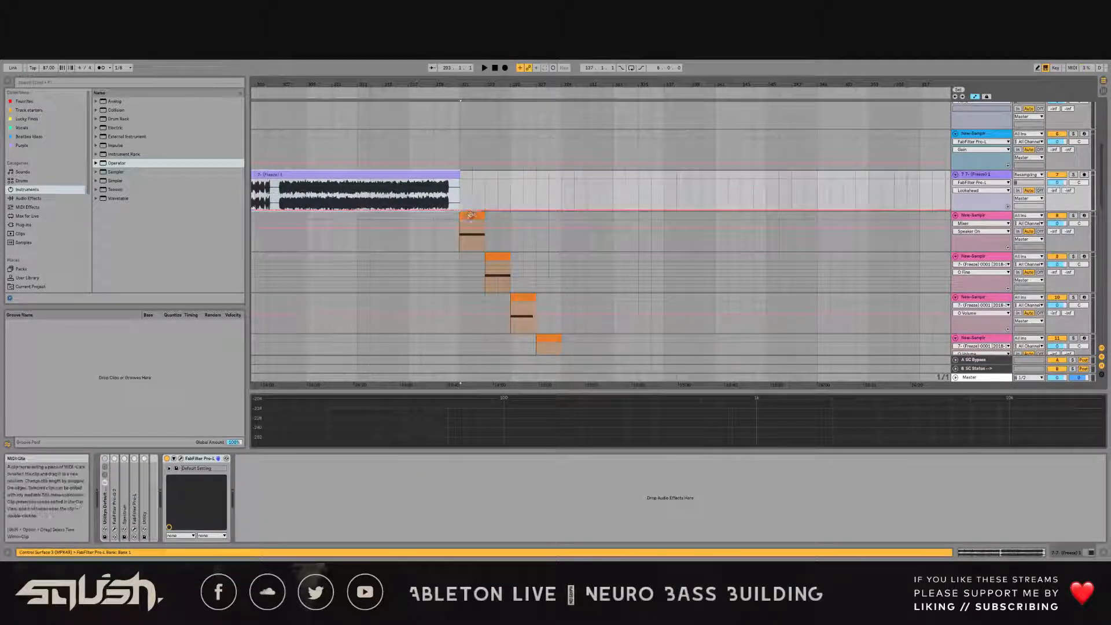
pyautogui.click(472, 216)
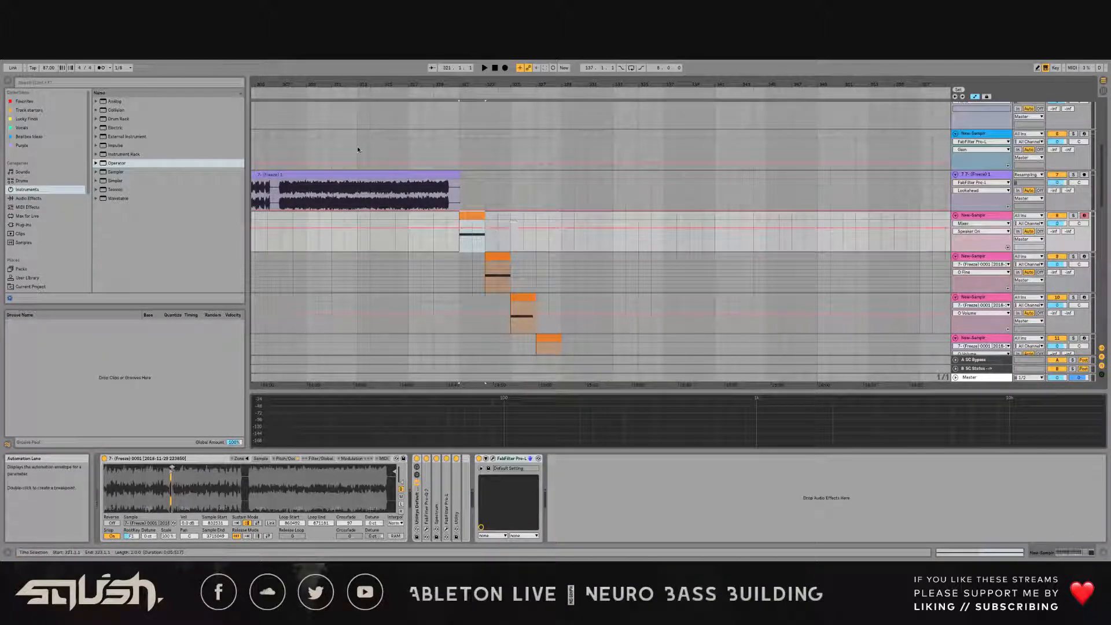
# Step: Compare the seventh track's frozen clip with the eighth track's Sampler, which holds that recording, and look over the clips that follow
pyautogui.click(359, 185)
pyautogui.moveTo(471, 86); pyautogui.dragTo(582, 216)
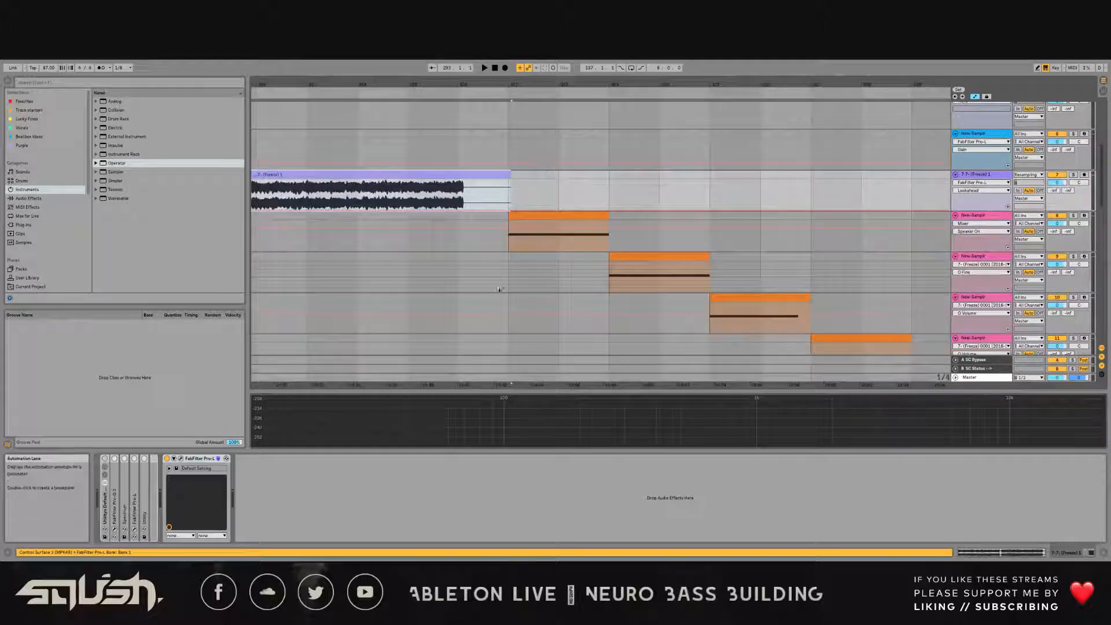
pyautogui.click(580, 213)
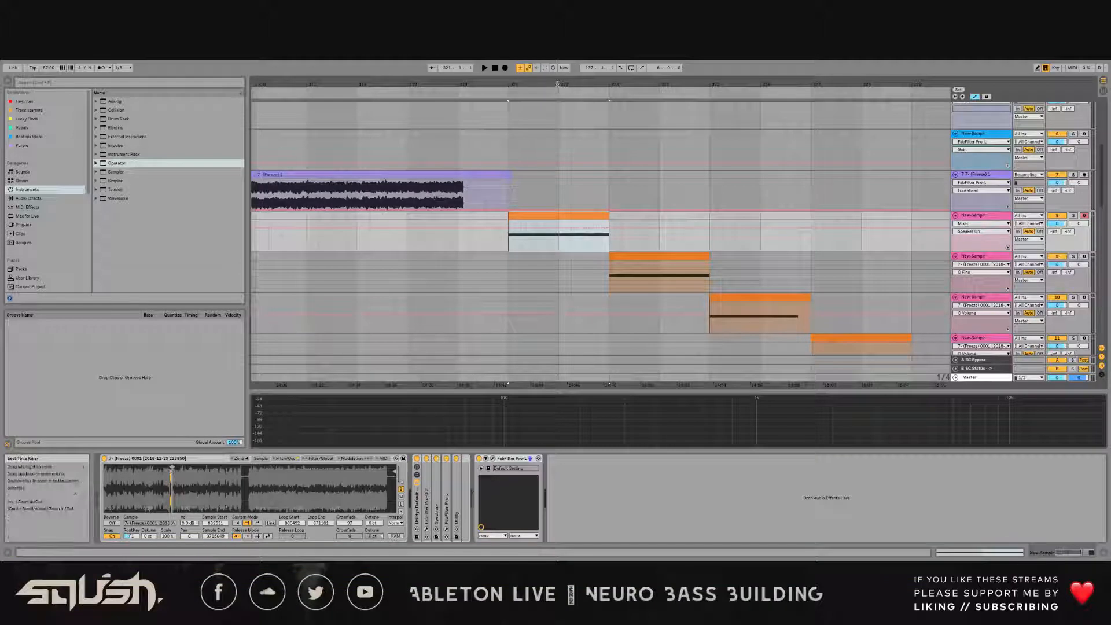
pyautogui.moveTo(553, 90); pyautogui.dragTo(429, 77)
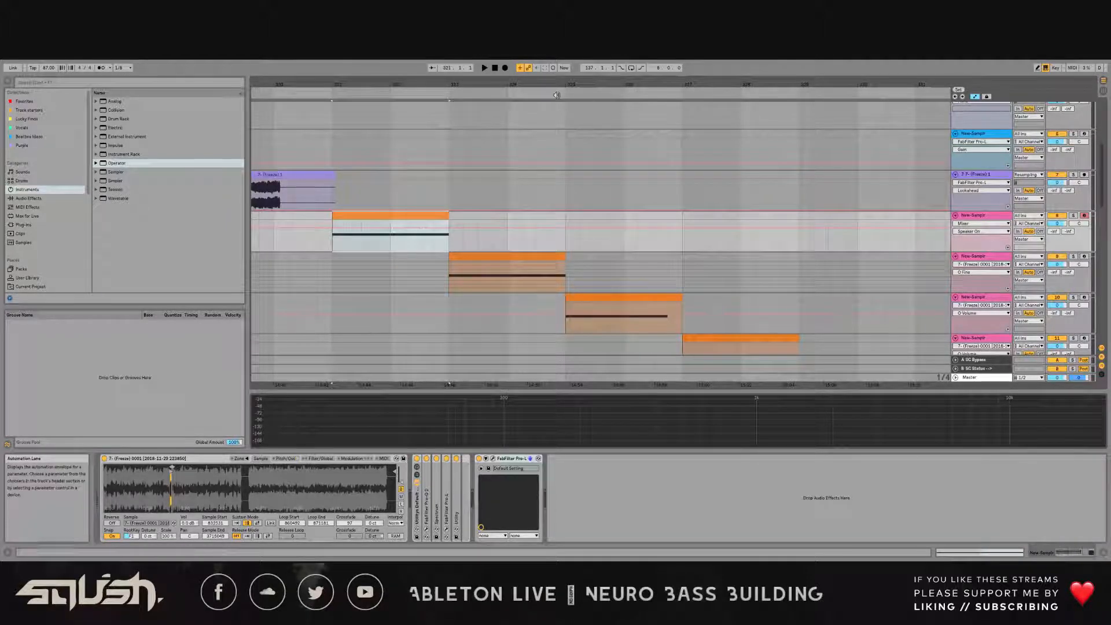
pyautogui.moveTo(550, 86); pyautogui.dragTo(529, 79)
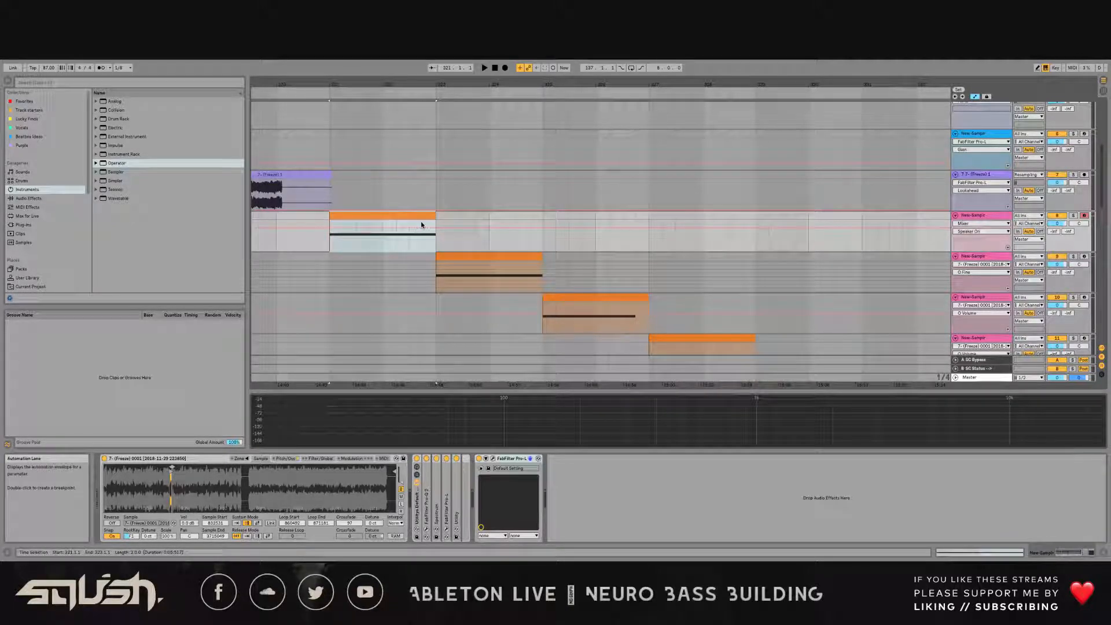
# Step: Turn on the metronome, inspect the looped region of the eighth track's sample up close, and play its clip
pyautogui.moveTo(1, 61)
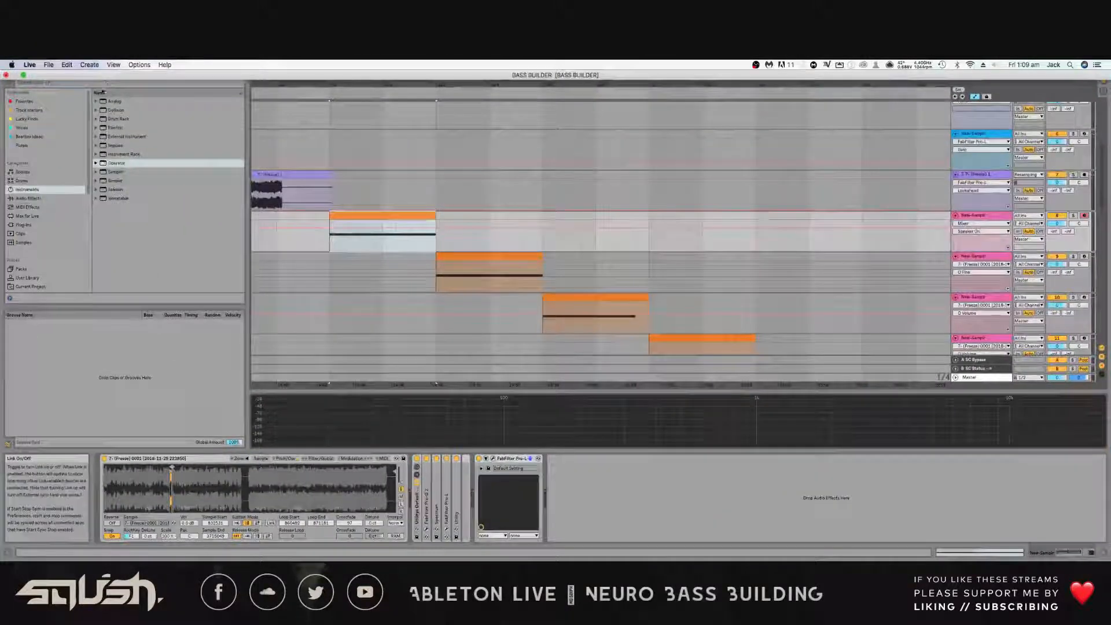
pyautogui.click(100, 67)
pyautogui.click(364, 224)
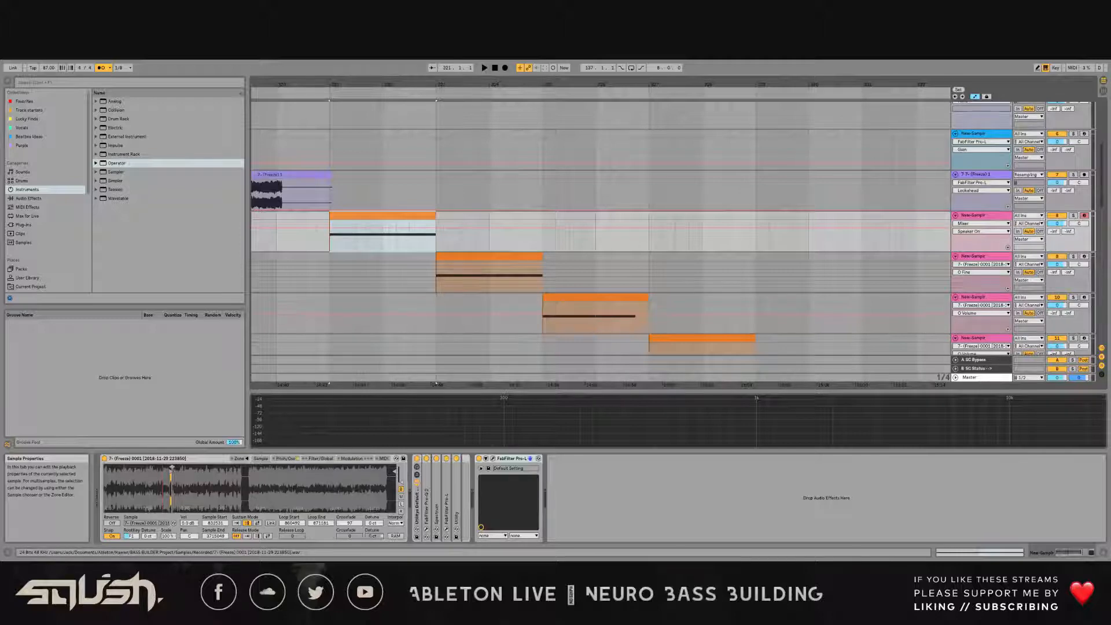
pyautogui.moveTo(172, 469); pyautogui.dragTo(238, 488)
pyautogui.press('space')
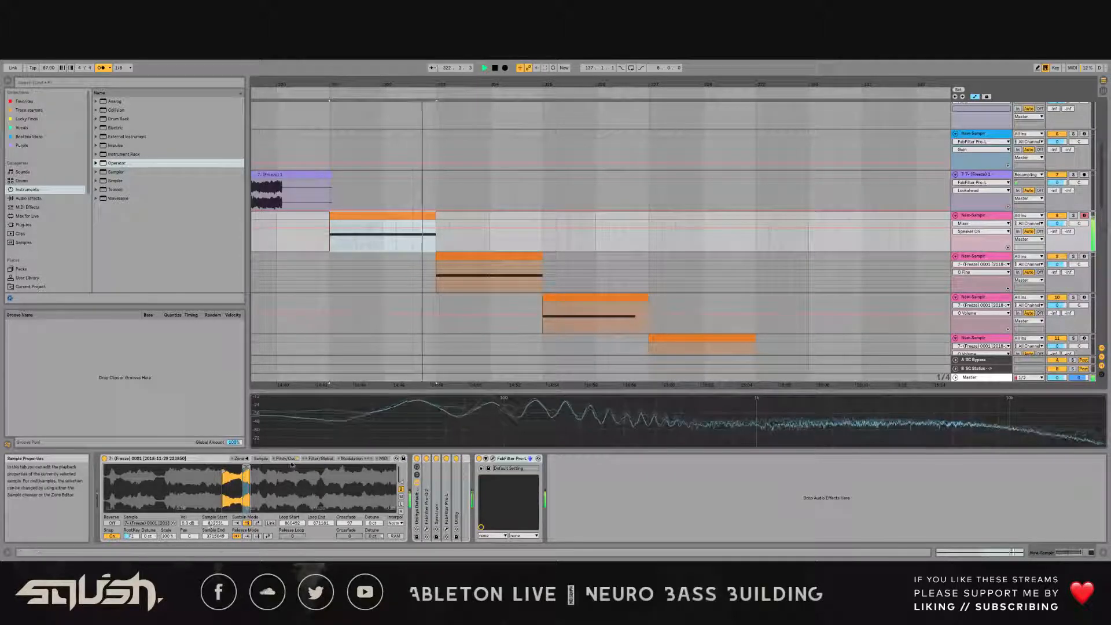
# Step: Duplicate the eighth track and deactivate the original
pyautogui.click(990, 220)
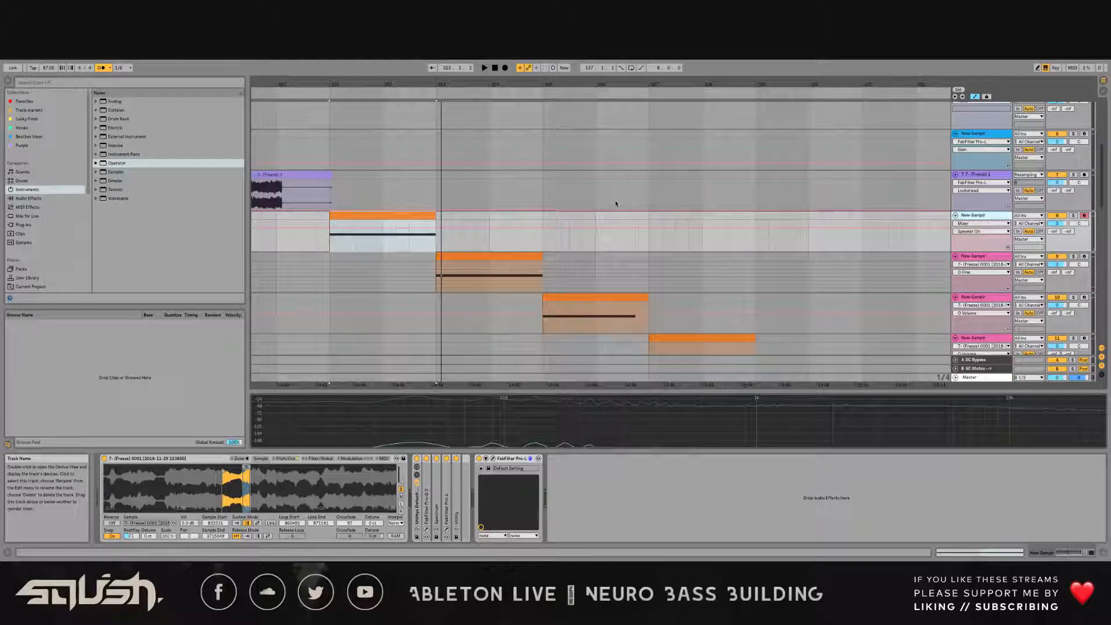
pyautogui.press('super+d')
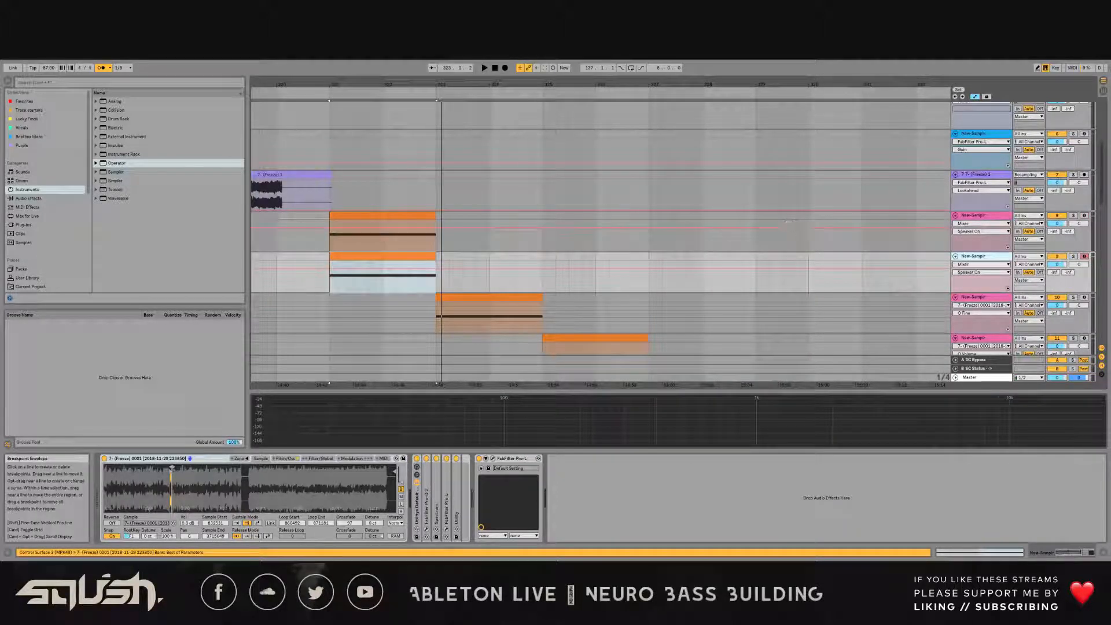
pyautogui.click(1058, 215)
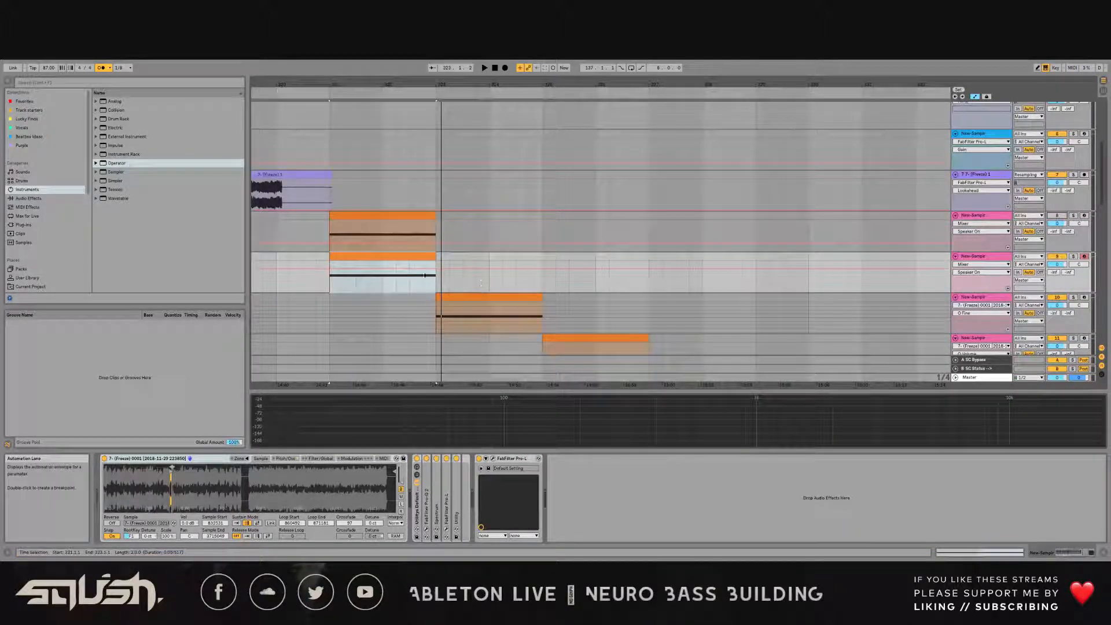
# Step: Open the duplicated track's MIDI clip and extend it to 20 bars
pyautogui.doubleClick(406, 267)
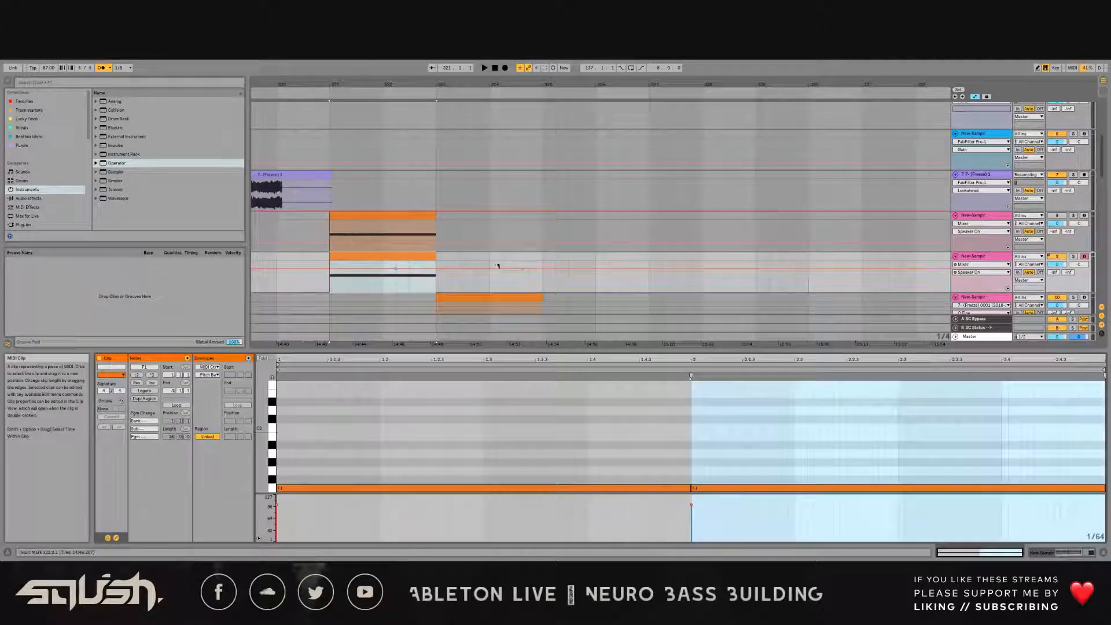
pyautogui.moveTo(381, 265); pyautogui.dragTo(850, 256)
pyautogui.moveTo(731, 85); pyautogui.dragTo(716, 43)
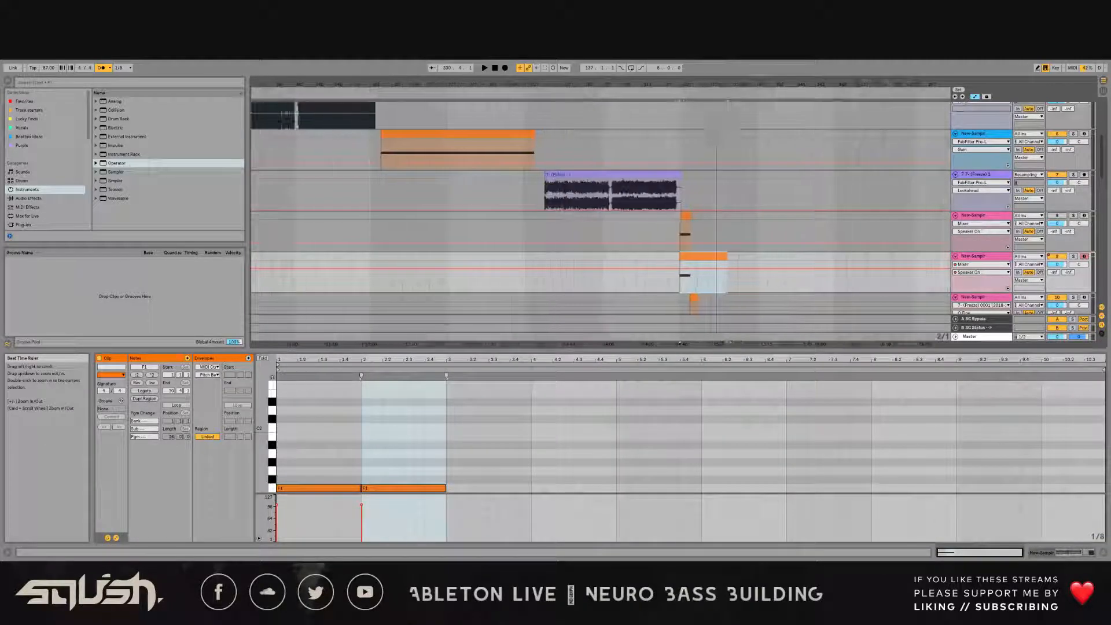
pyautogui.moveTo(727, 257); pyautogui.dragTo(776, 257)
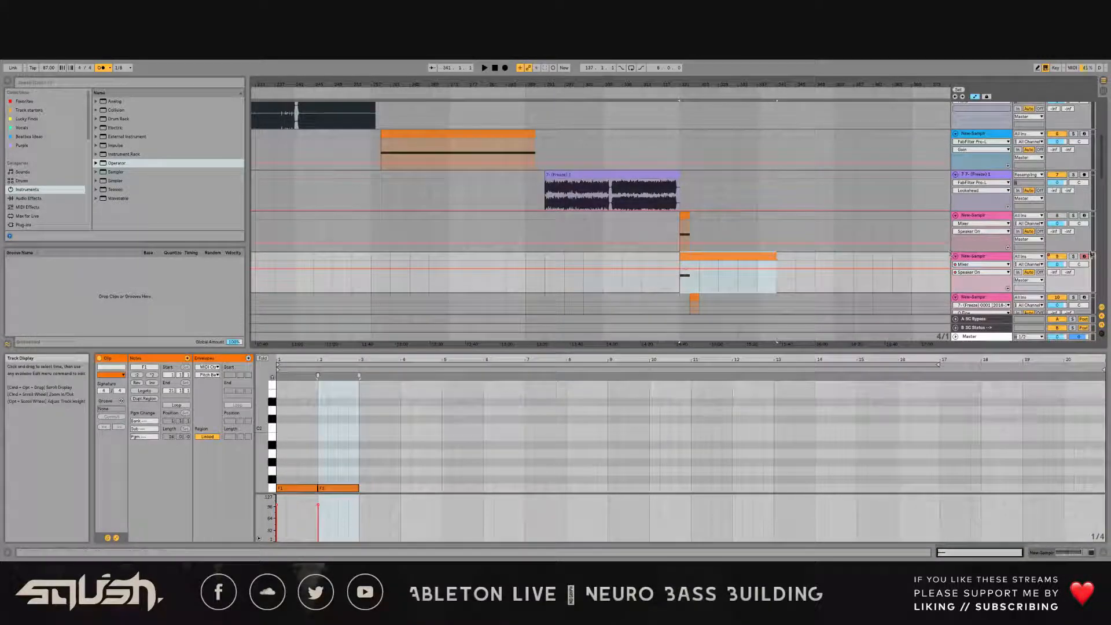
# Step: Solo the duplicated track and stretch the clip's first note to fill its whole length
pyautogui.click(1074, 256)
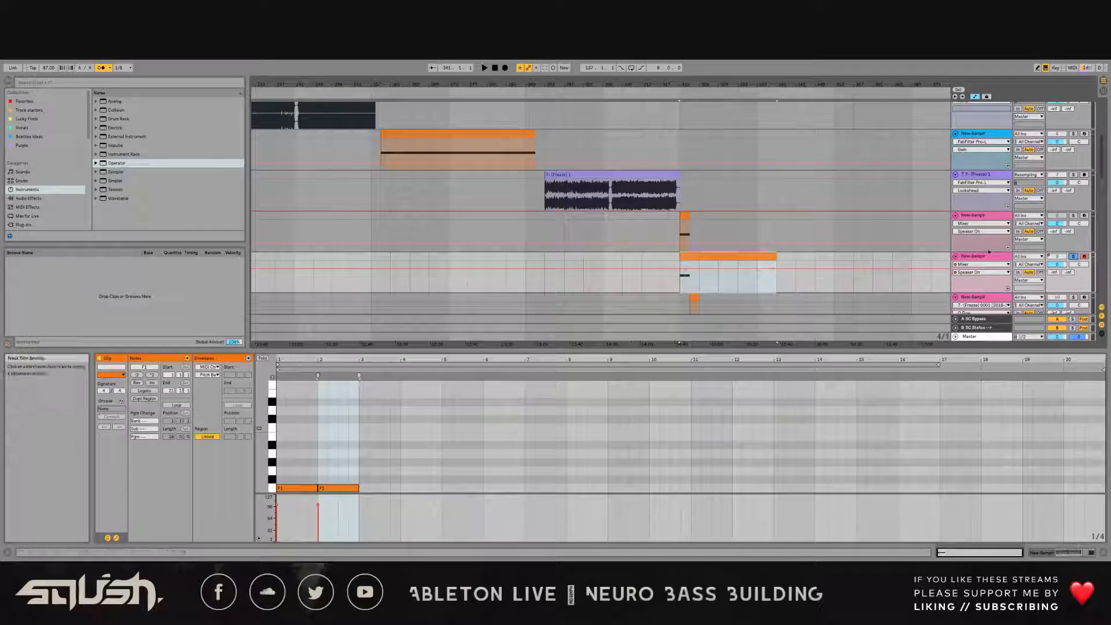
pyautogui.rightClick(1058, 256)
pyautogui.click(1034, 275)
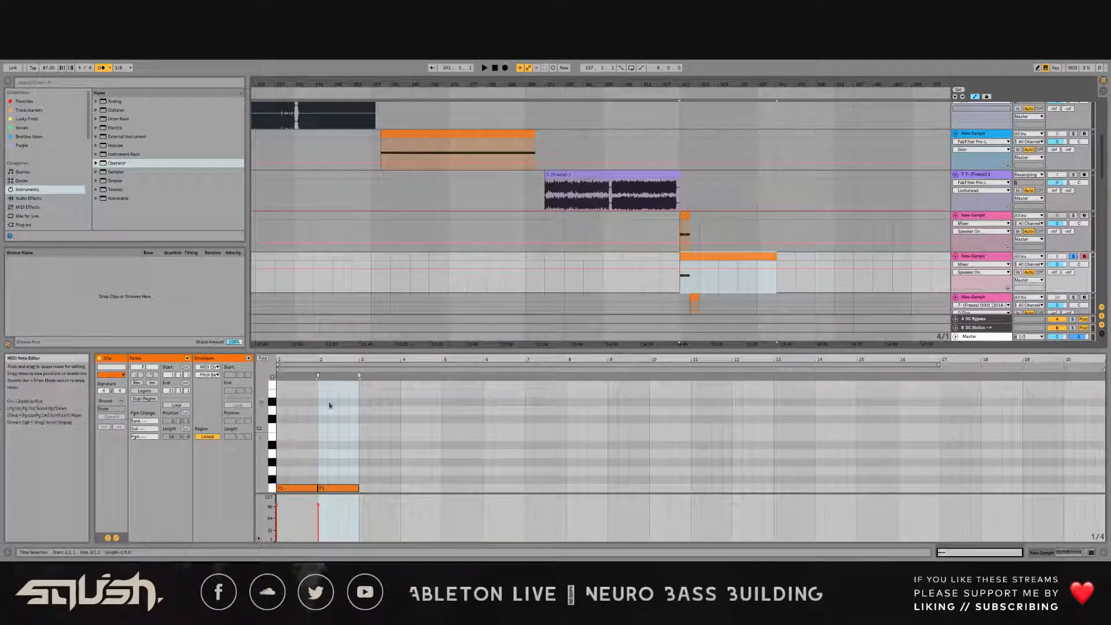
pyautogui.moveTo(317, 488); pyautogui.dragTo(1109, 447)
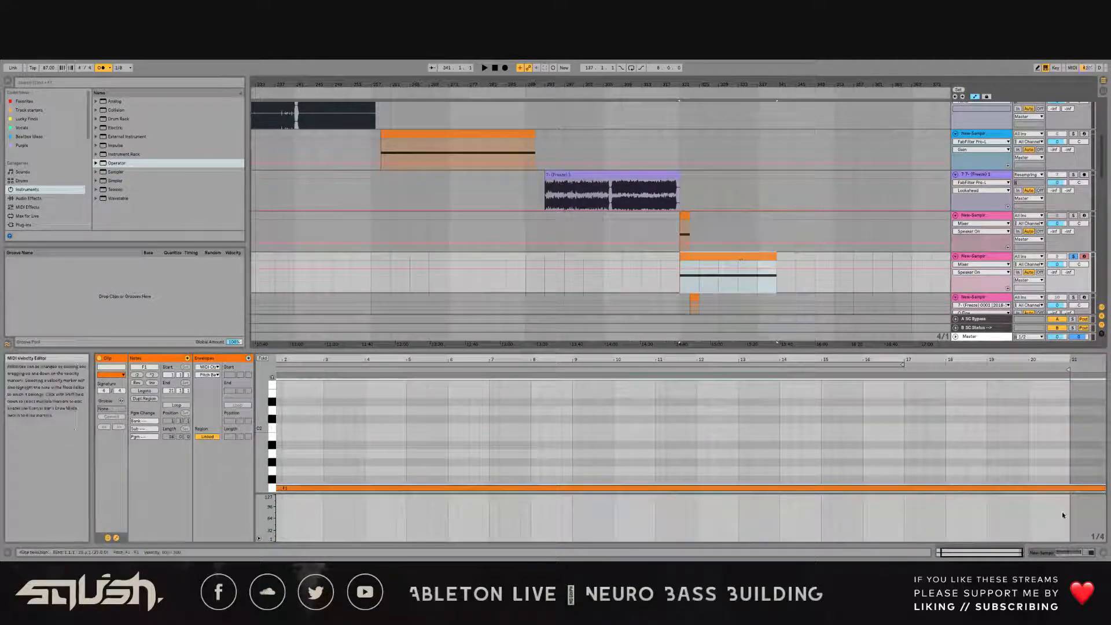
# Step: Return to the duplicated track's Sampler, examine the sustain loop in the waveform up close, and play the clip
pyautogui.click(1061, 553)
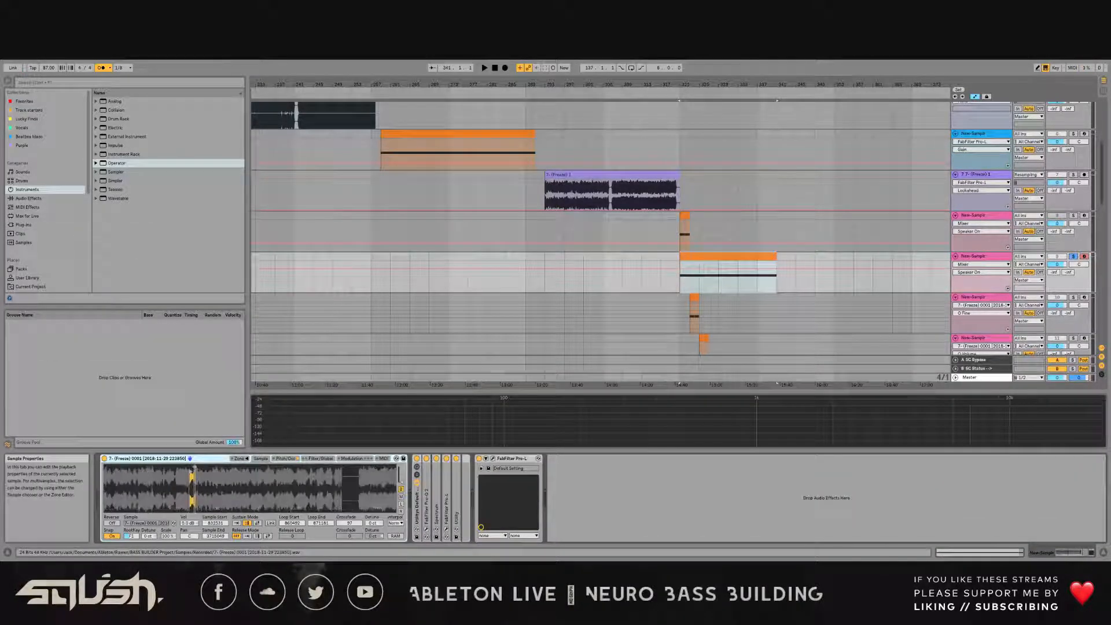
pyautogui.moveTo(192, 489); pyautogui.dragTo(191, 466)
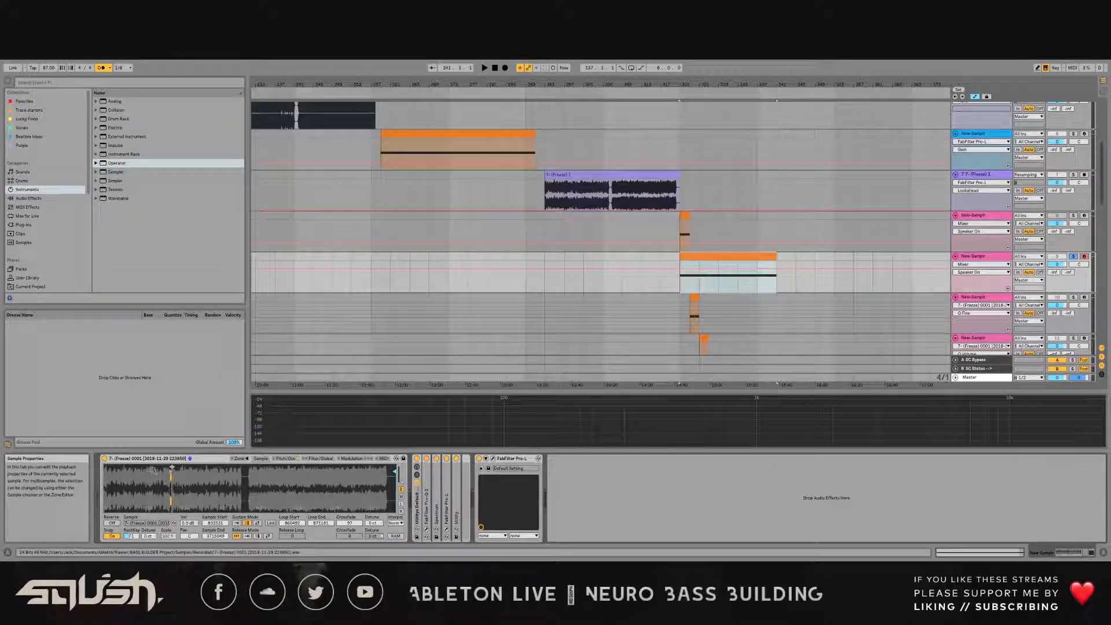
pyautogui.moveTo(172, 487); pyautogui.dragTo(168, 464)
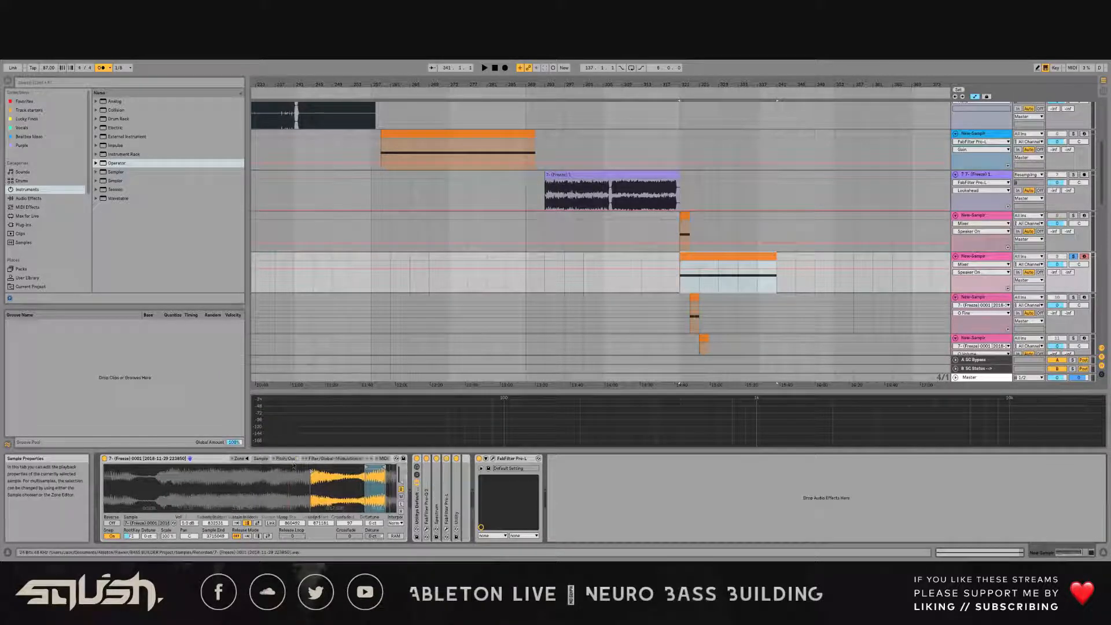
pyautogui.moveTo(294, 467); pyautogui.dragTo(194, 483)
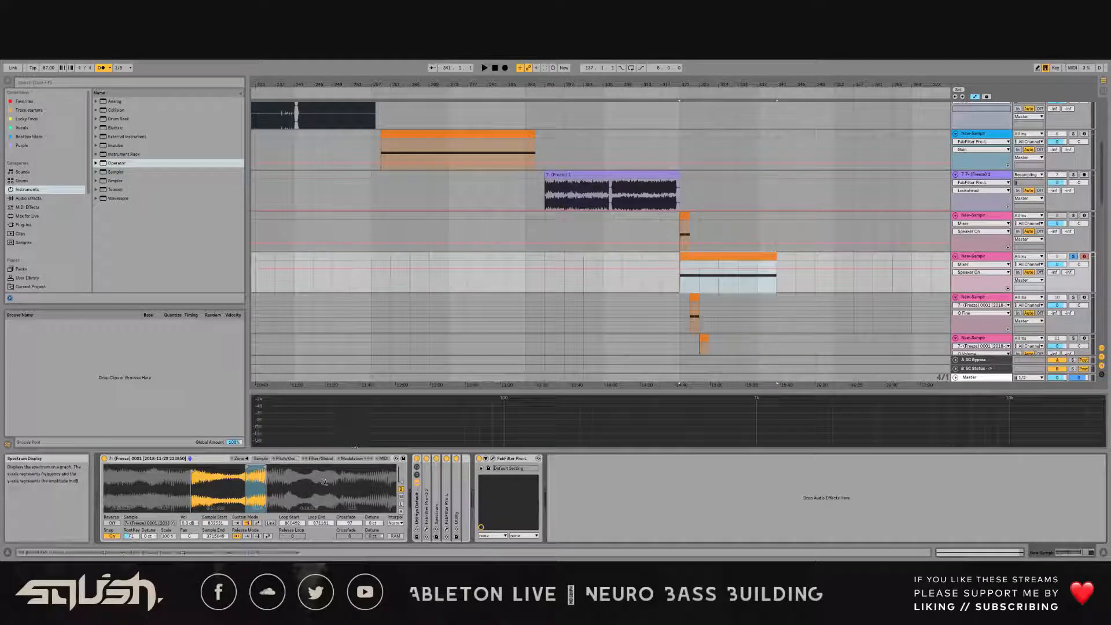
pyautogui.moveTo(324, 483); pyautogui.dragTo(251, 475)
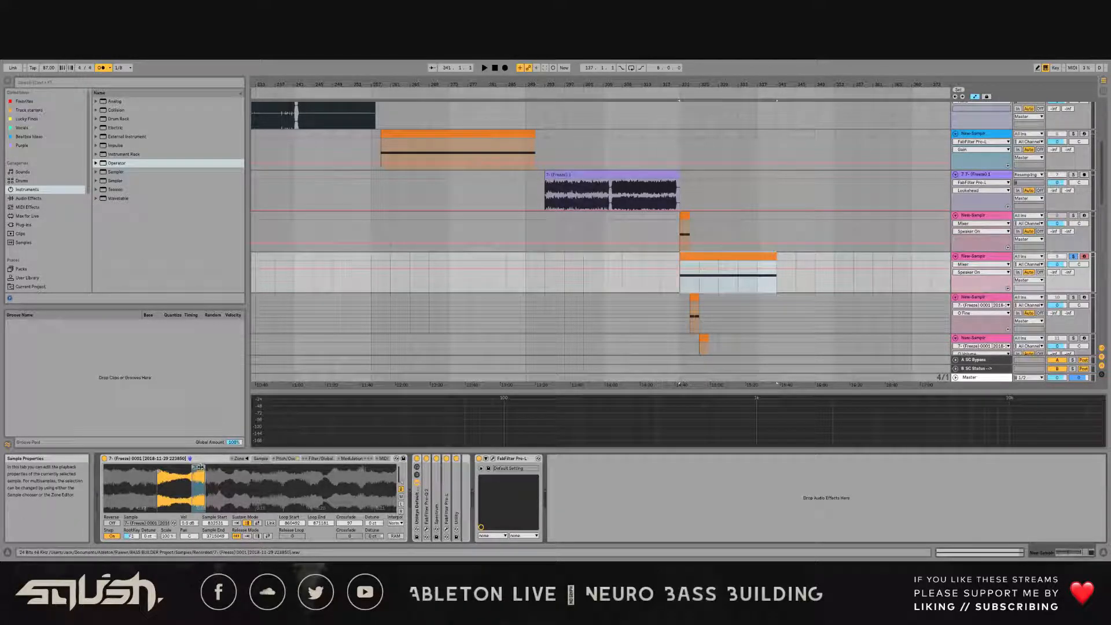
pyautogui.press('space')
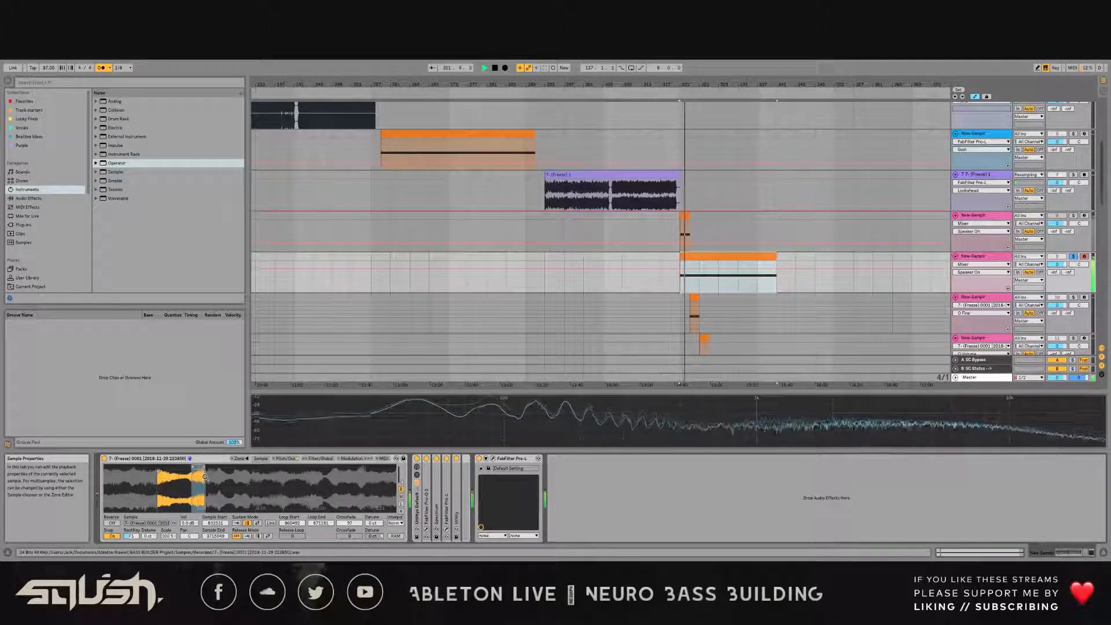
pyautogui.press('space')
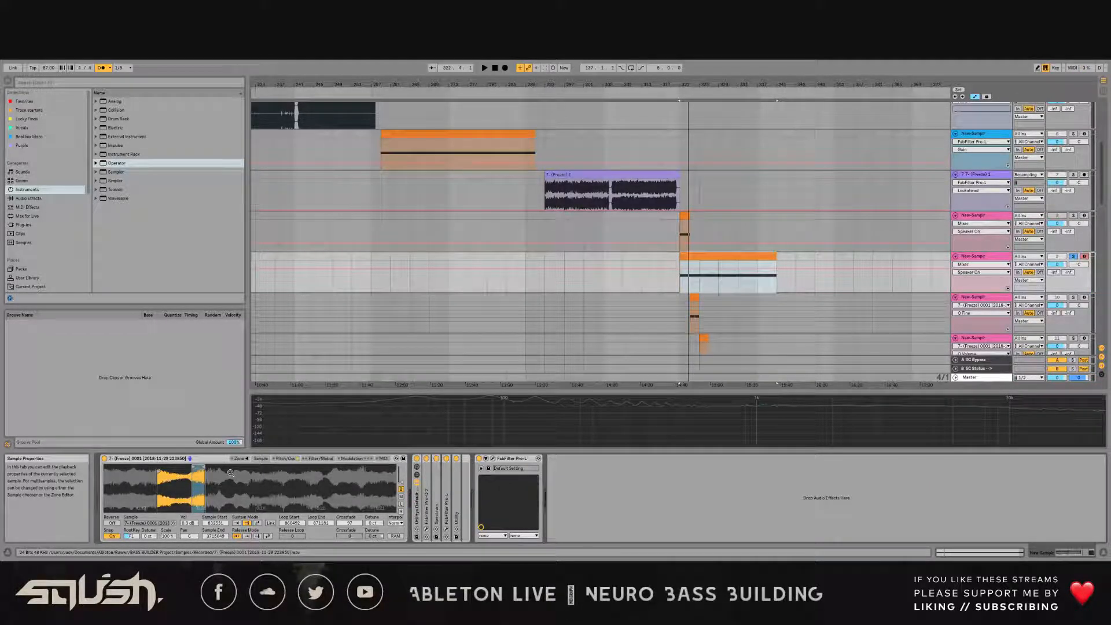
# Step: Move Sampler's sustain loop further into the sample, with the loop start at 1037414, and play the clip
pyautogui.moveTo(230, 473)
pyautogui.mouseDown()
pyautogui.moveTo(162, 467)
pyautogui.moveTo(334, 475)
pyautogui.mouseUp()
pyautogui.press('space')
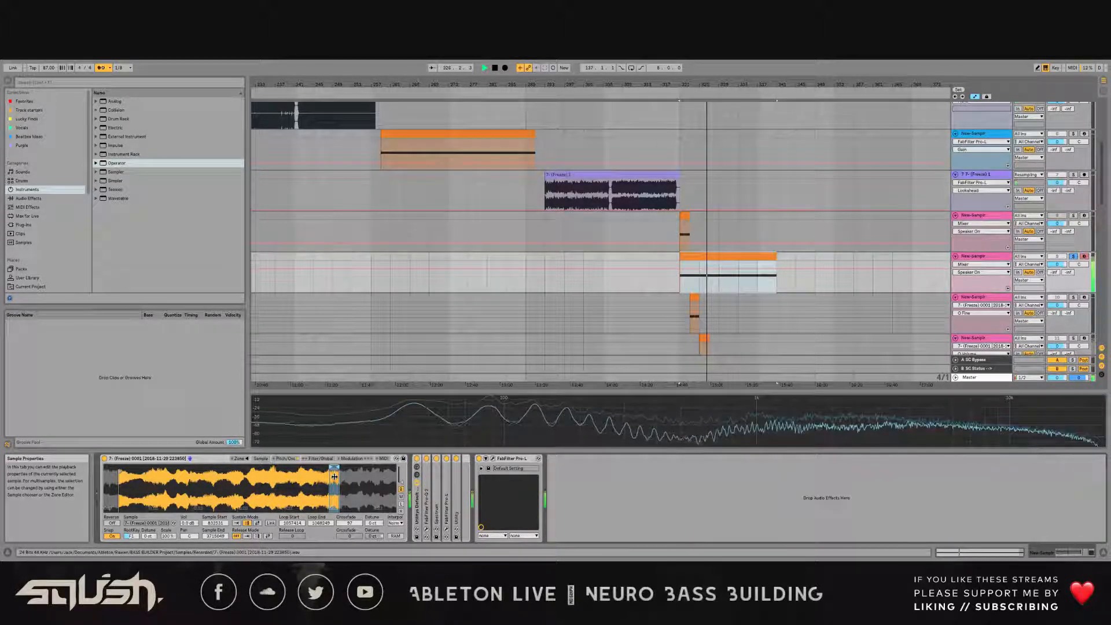
pyautogui.press('space')
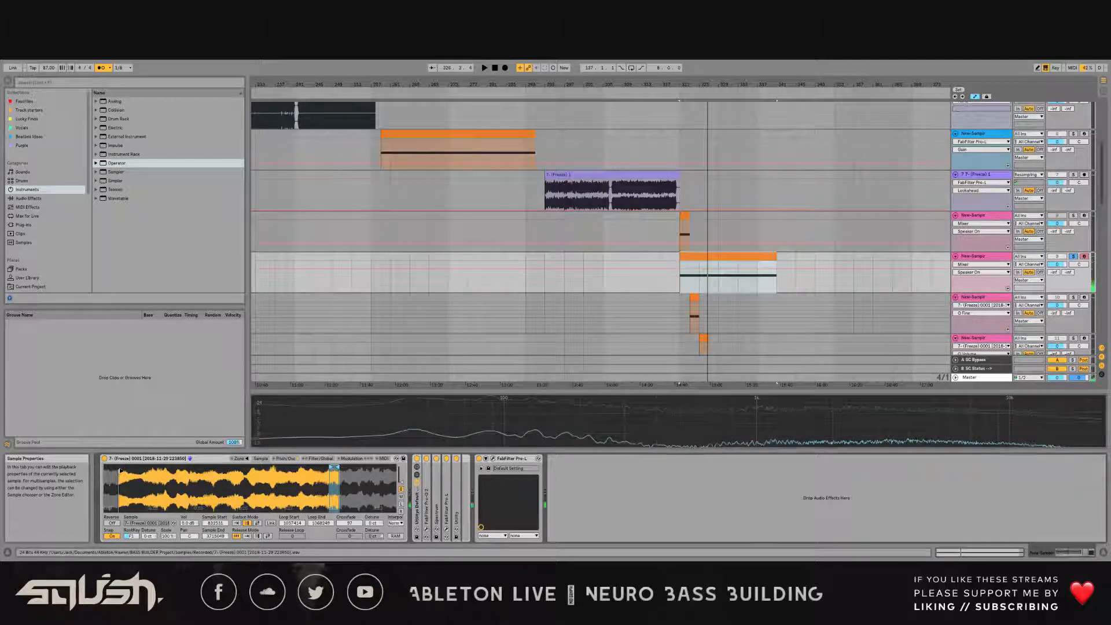
# Step: Move Sampler's sample start forward to 1017263, close to the sustain loop, and play the clip
pyautogui.moveTo(119, 472)
pyautogui.mouseDown()
pyautogui.moveTo(318, 482)
pyautogui.moveTo(186, 483)
pyautogui.moveTo(201, 484)
pyautogui.mouseUp()
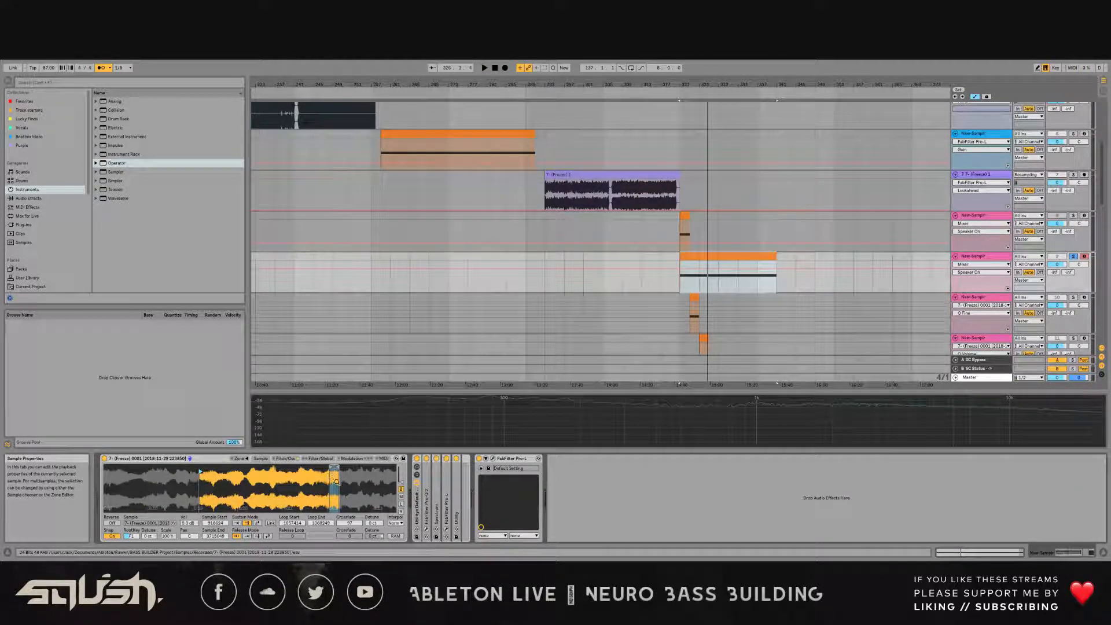
pyautogui.moveTo(200, 472)
pyautogui.mouseDown()
pyautogui.moveTo(321, 478)
pyautogui.moveTo(295, 481)
pyautogui.mouseUp()
pyautogui.press('space')
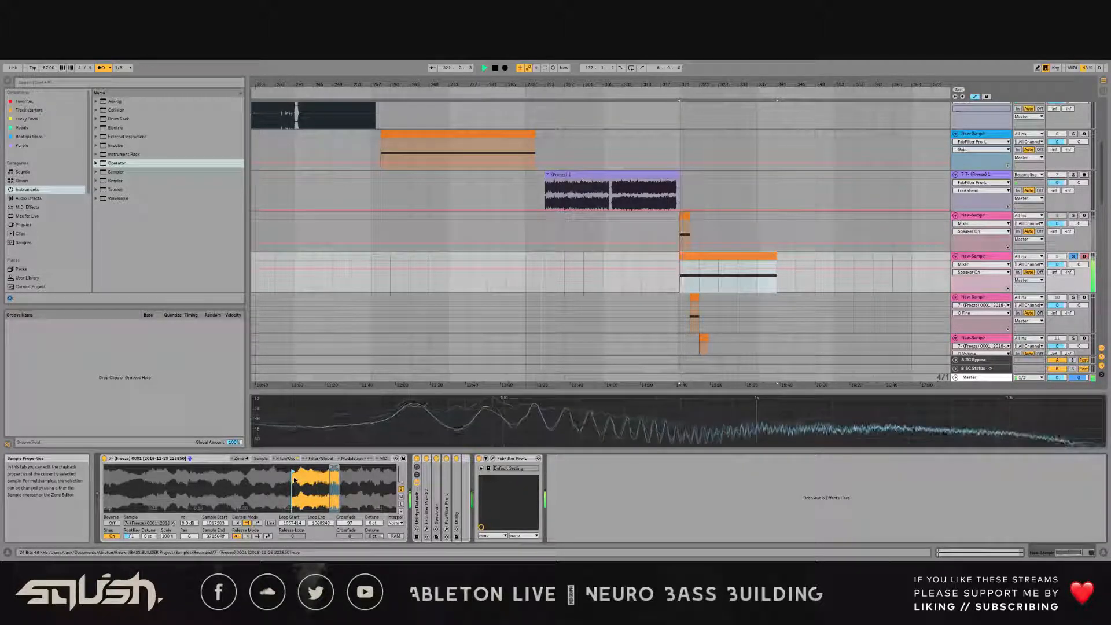
pyautogui.press('space')
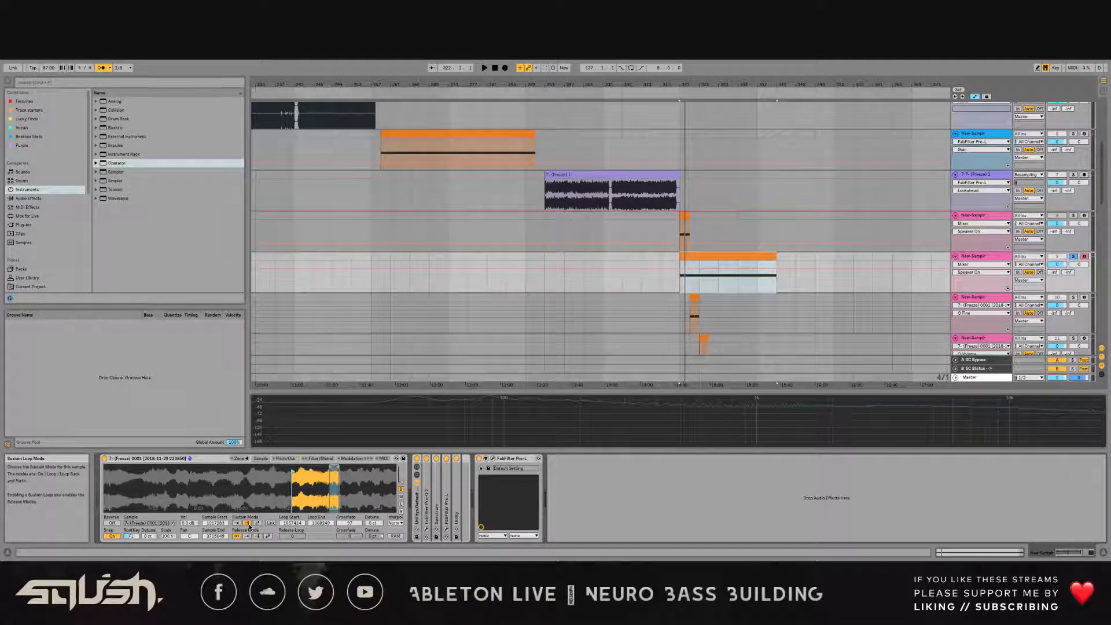
# Step: Switch Sampler's sustain mode to back-and-forth looping, play the clip, and raise the loop crossfade
pyautogui.click(236, 523)
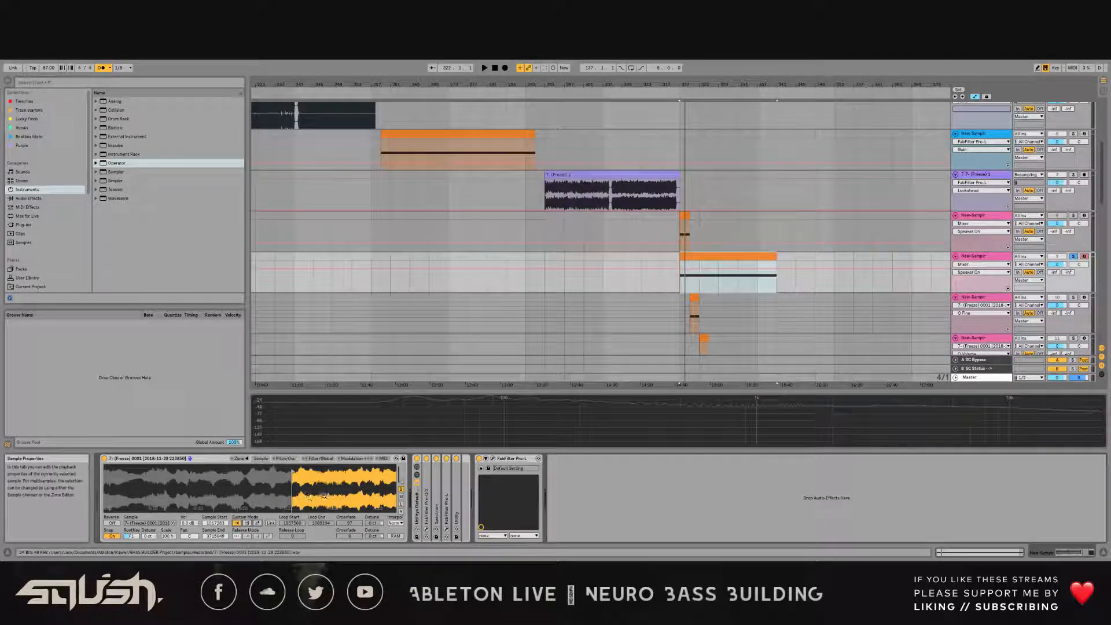
pyautogui.click(247, 523)
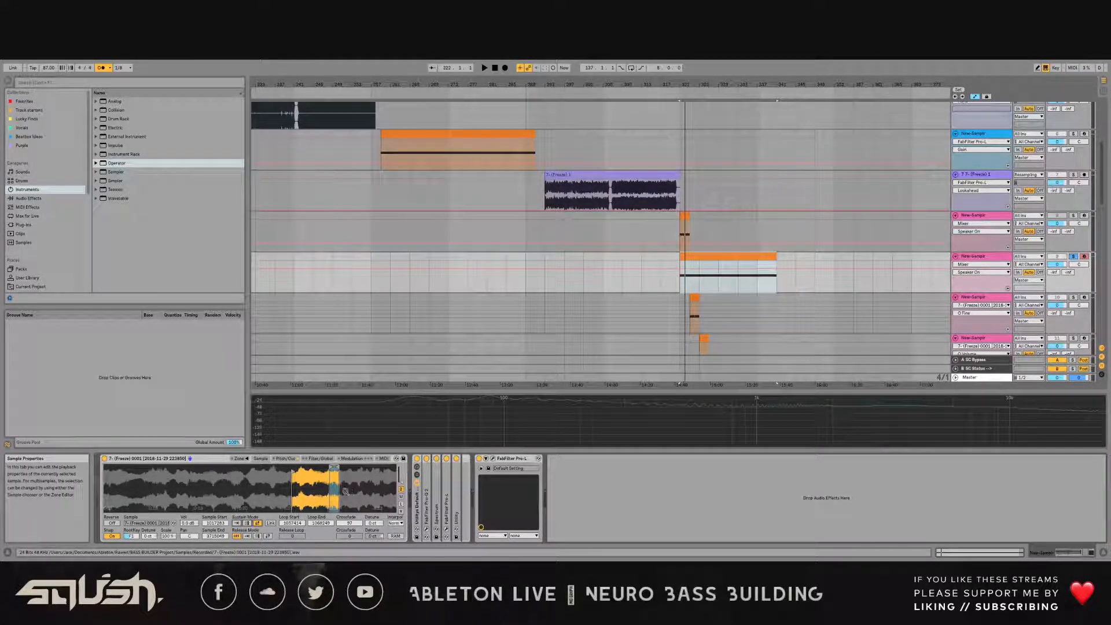
pyautogui.press('space')
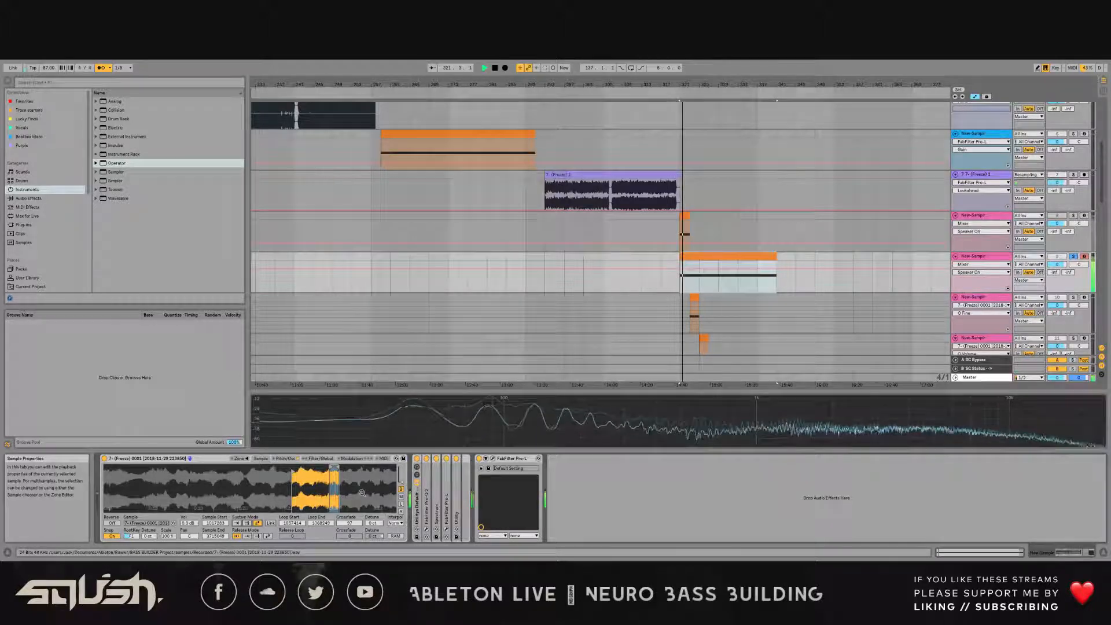
pyautogui.press('space')
pyautogui.moveTo(350, 523); pyautogui.dragTo(350, 539)
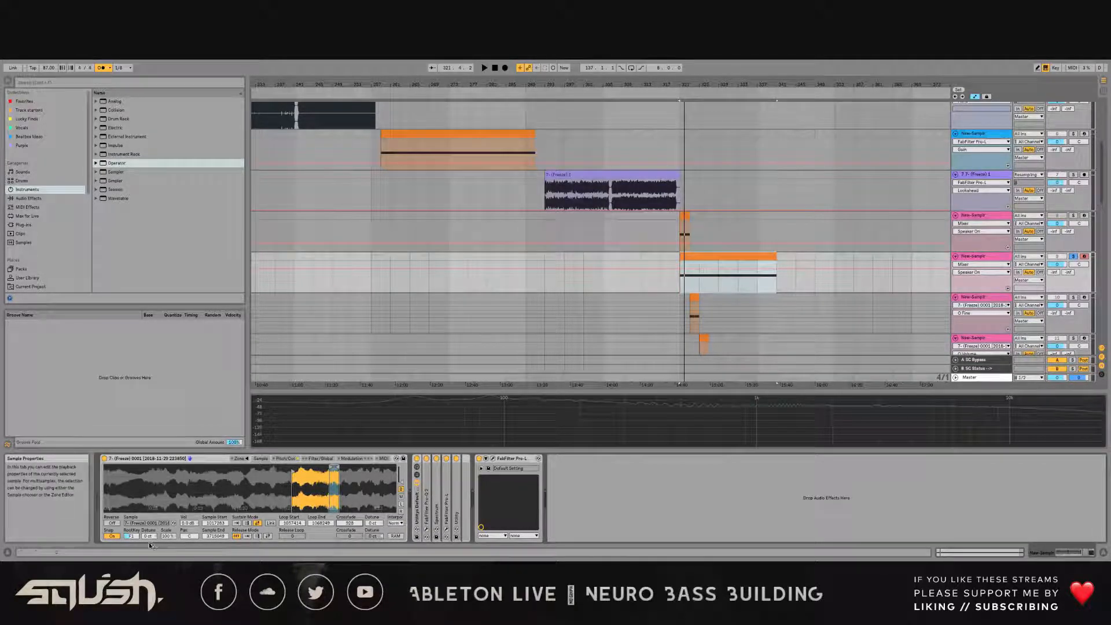
# Step: Examine the sustain loop and its crossfade up close in Sampler's waveform, and play the clip
pyautogui.moveTo(349, 476); pyautogui.dragTo(350, 493)
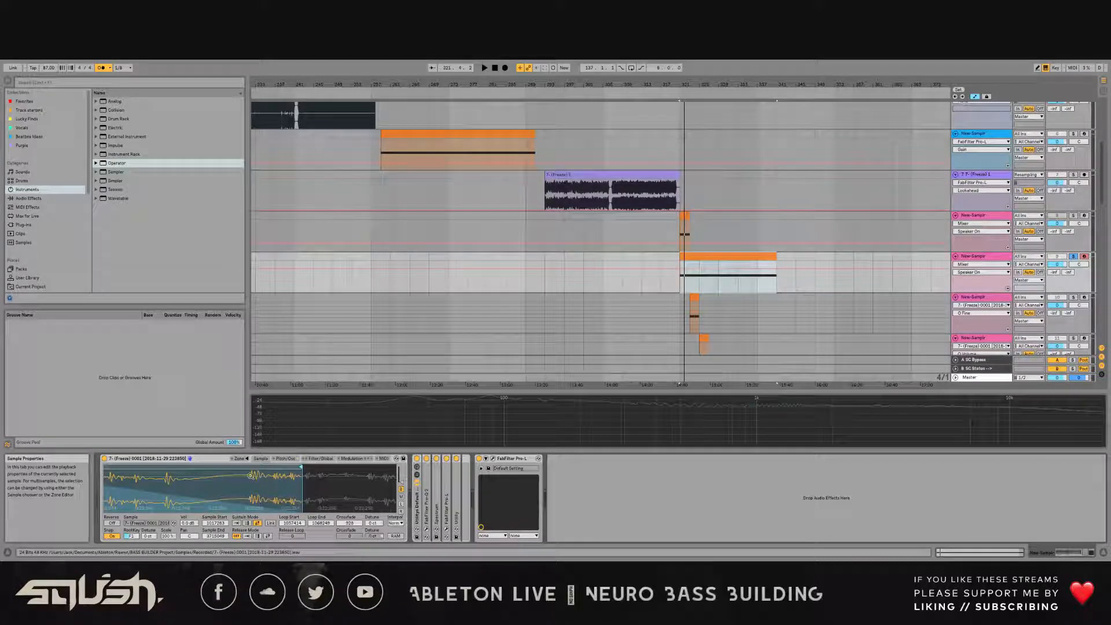
pyautogui.moveTo(251, 476)
pyautogui.mouseDown()
pyautogui.moveTo(243, 499)
pyautogui.moveTo(185, 481)
pyautogui.moveTo(278, 501)
pyautogui.moveTo(383, 482)
pyautogui.mouseUp()
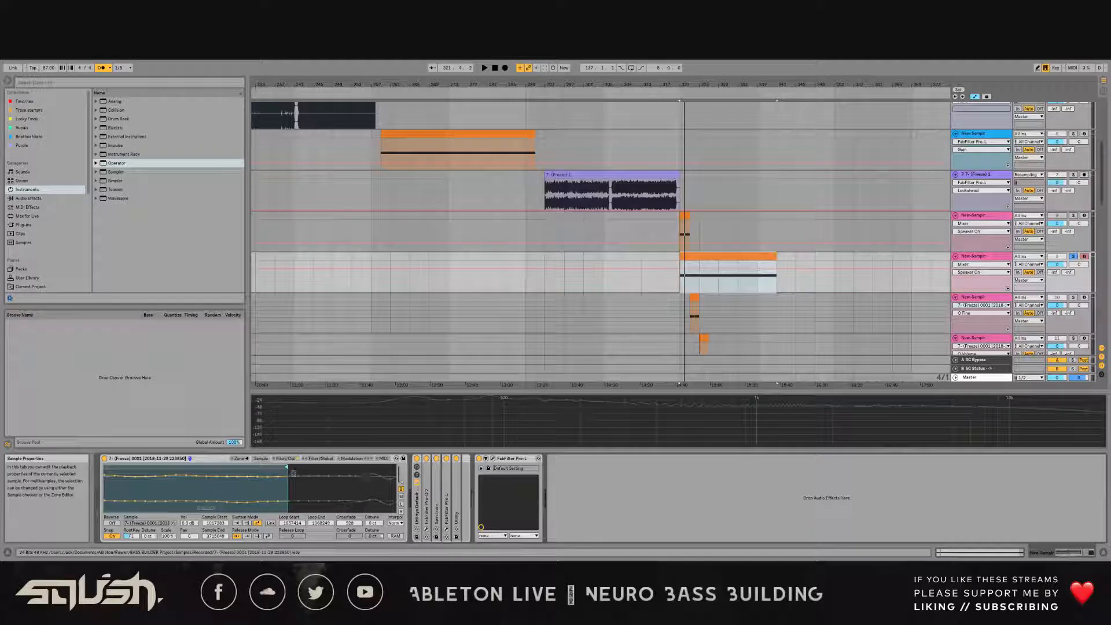
pyautogui.moveTo(294, 474)
pyautogui.mouseDown()
pyautogui.moveTo(342, 479)
pyautogui.moveTo(284, 468)
pyautogui.moveTo(322, 479)
pyautogui.moveTo(341, 469)
pyautogui.moveTo(297, 461)
pyautogui.mouseUp()
pyautogui.press('space')
pyautogui.press('space')
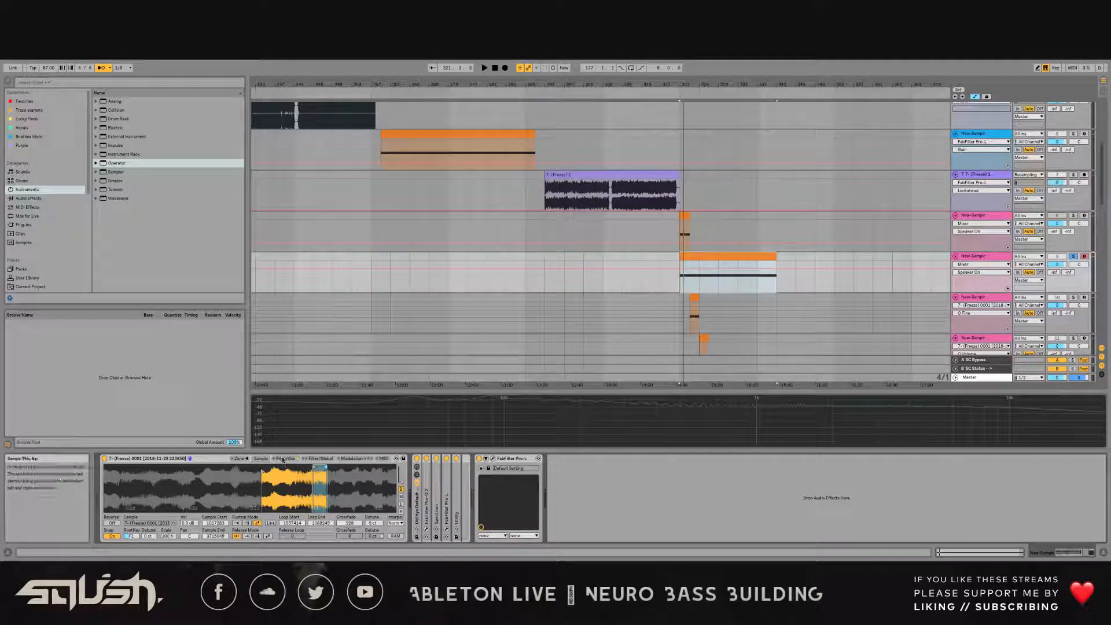
# Step: Compare the clip's sound with Sampler's modulation oscillator switched off and switched back on
pyautogui.click(284, 459)
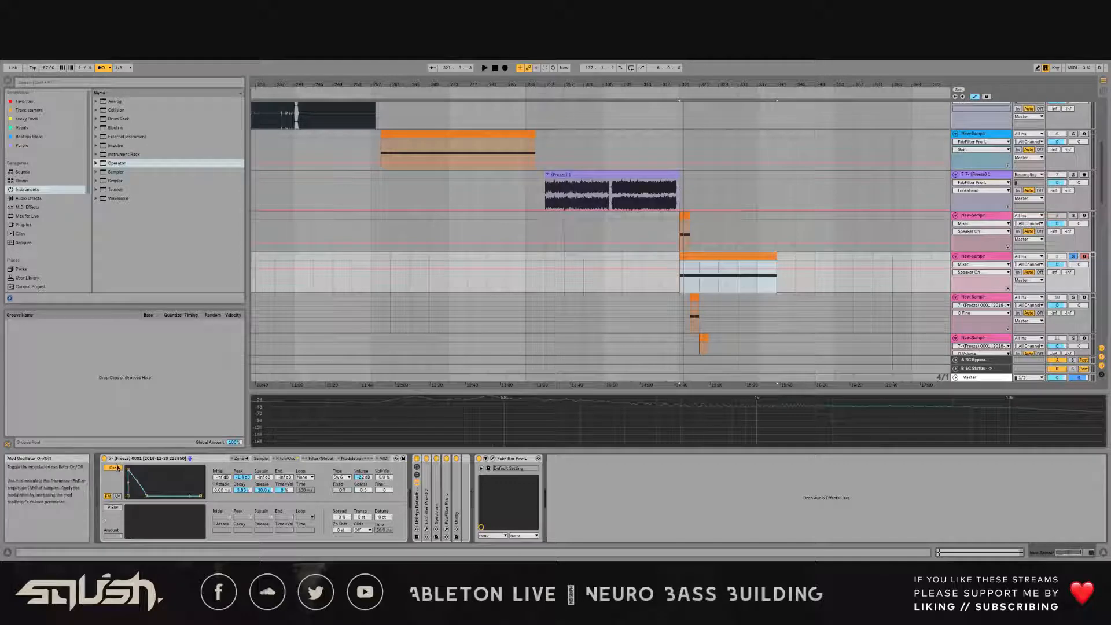
pyautogui.click(114, 469)
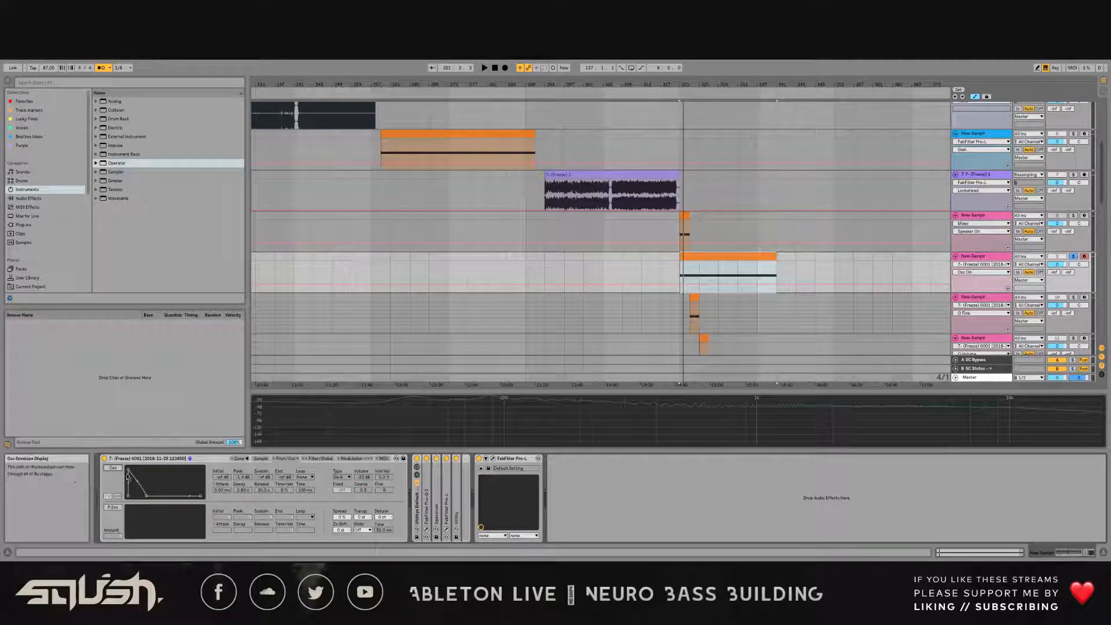
pyautogui.press('space')
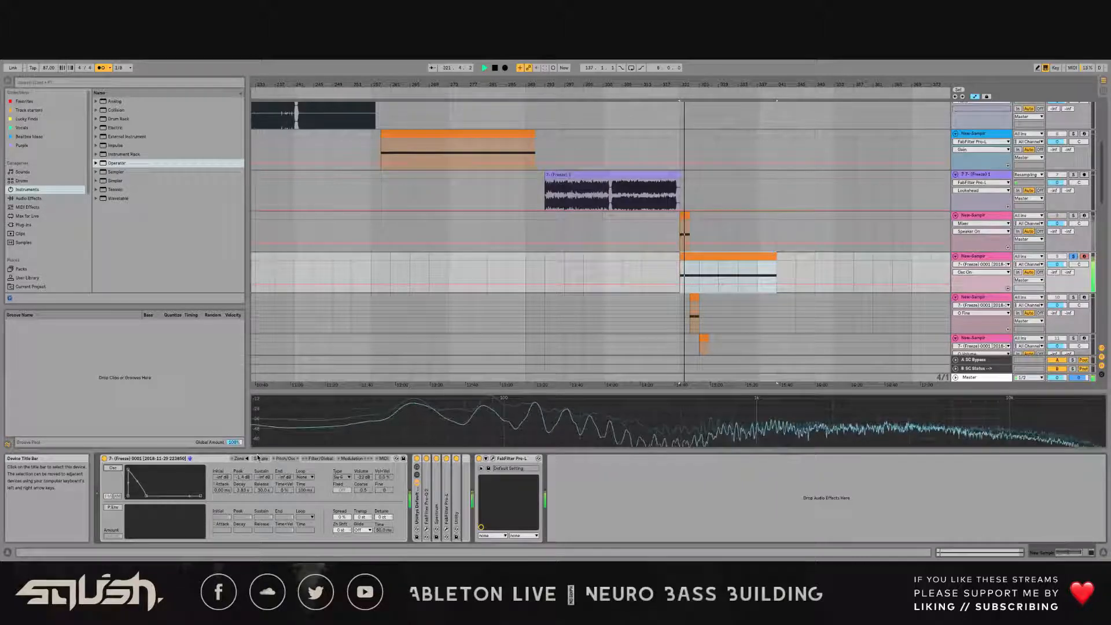
pyautogui.click(114, 469)
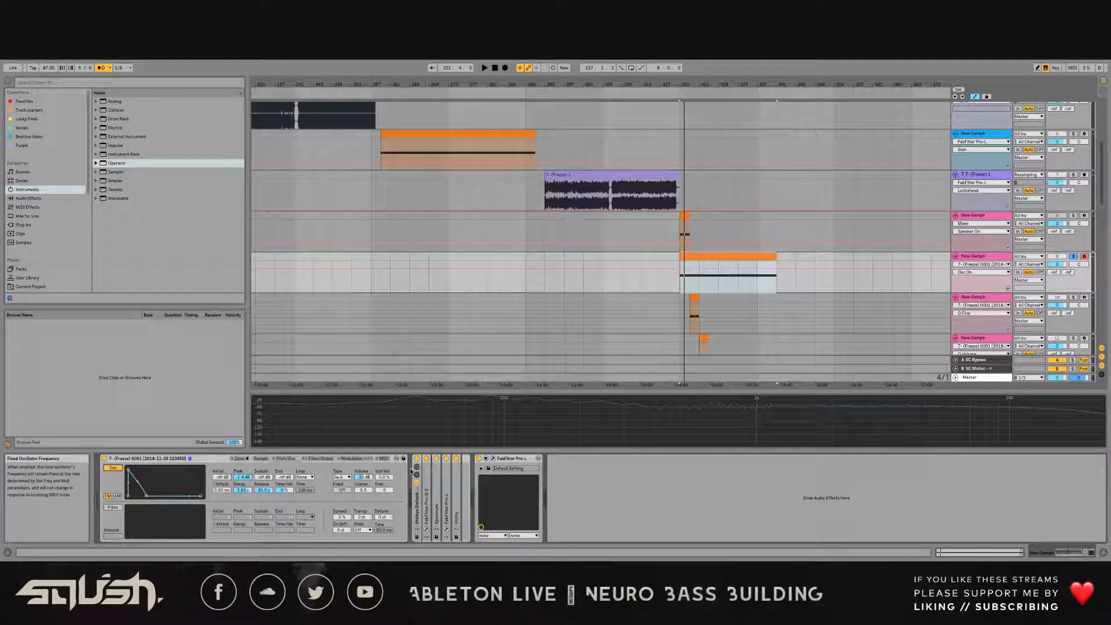
pyautogui.press('space')
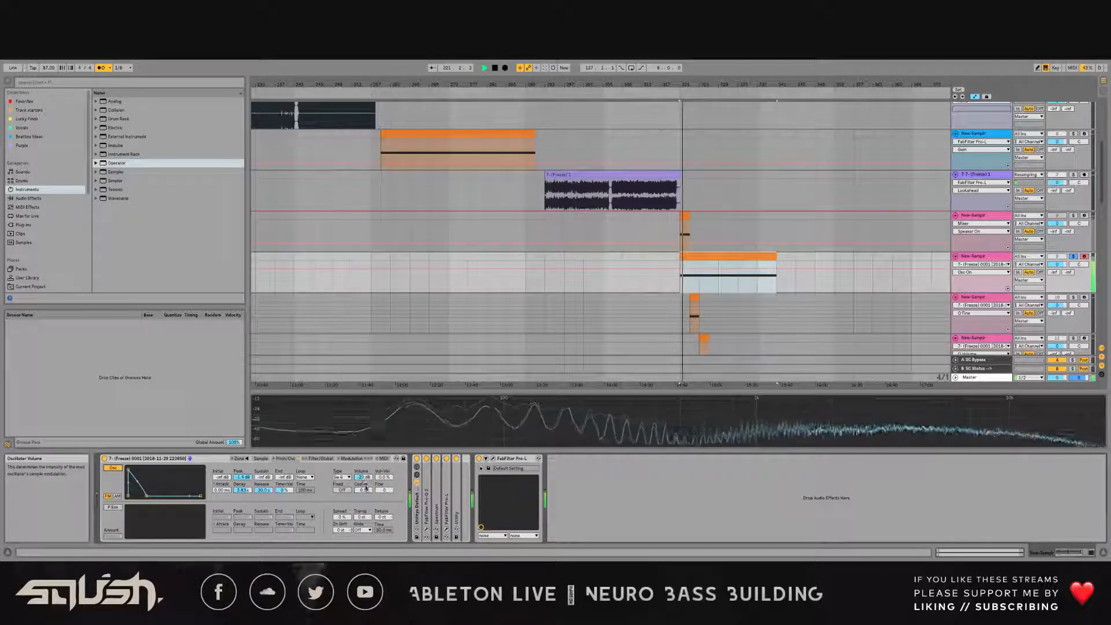
# Step: Adjust the modulation oscillator's volume and set its coarse tuning to 0.5 while auditioning the clip
pyautogui.moveTo(366, 488); pyautogui.dragTo(366, 478)
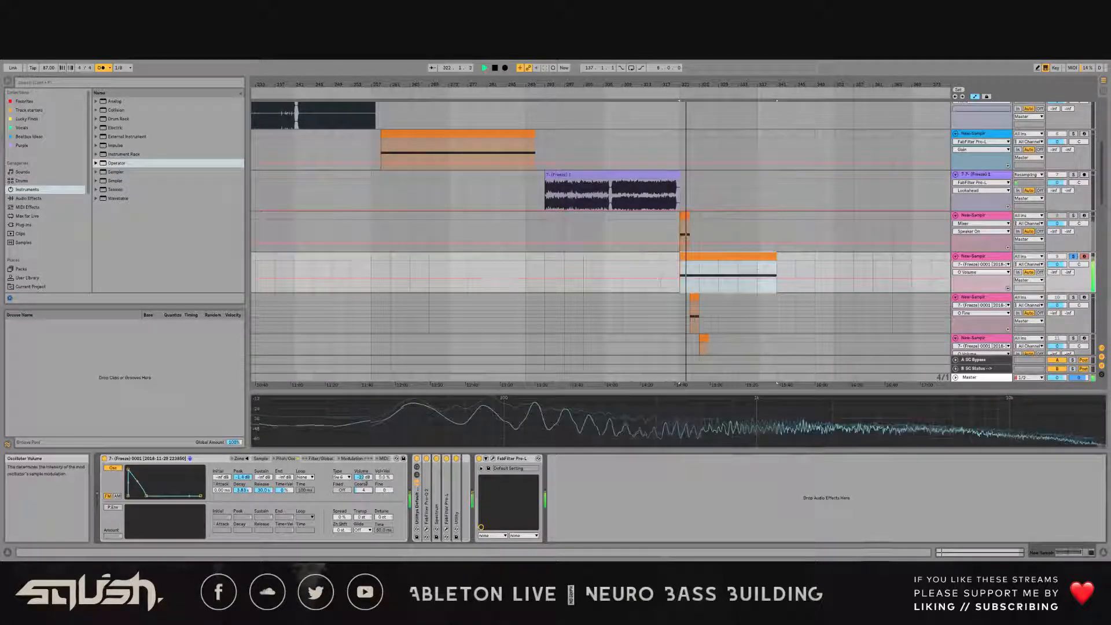
pyautogui.click(364, 478)
pyautogui.moveTo(363, 490); pyautogui.dragTo(363, 463)
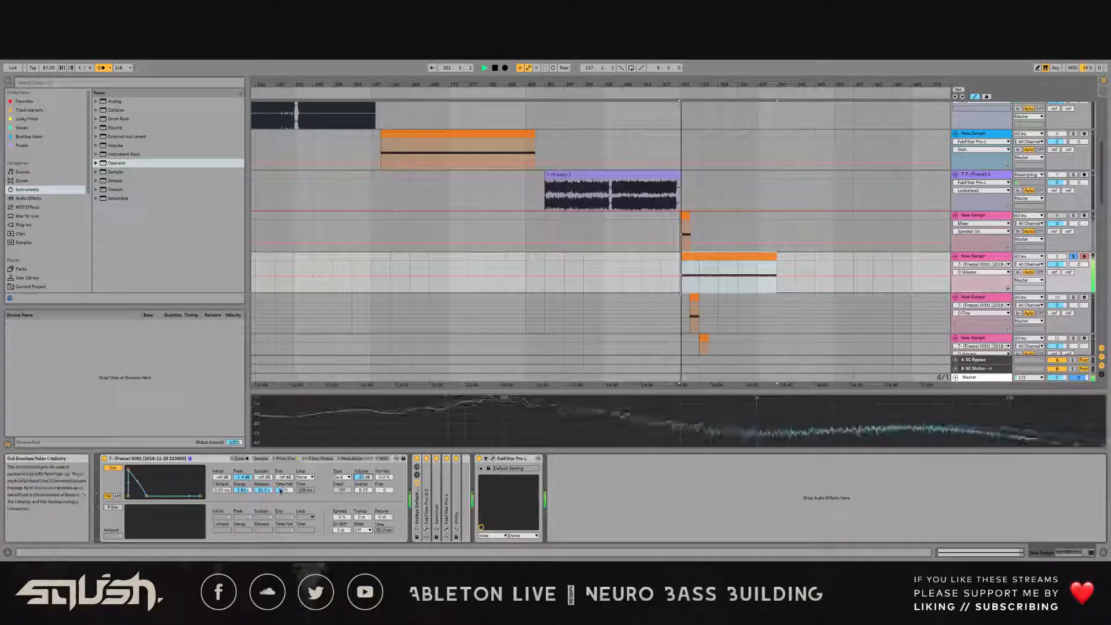
pyautogui.click(363, 490)
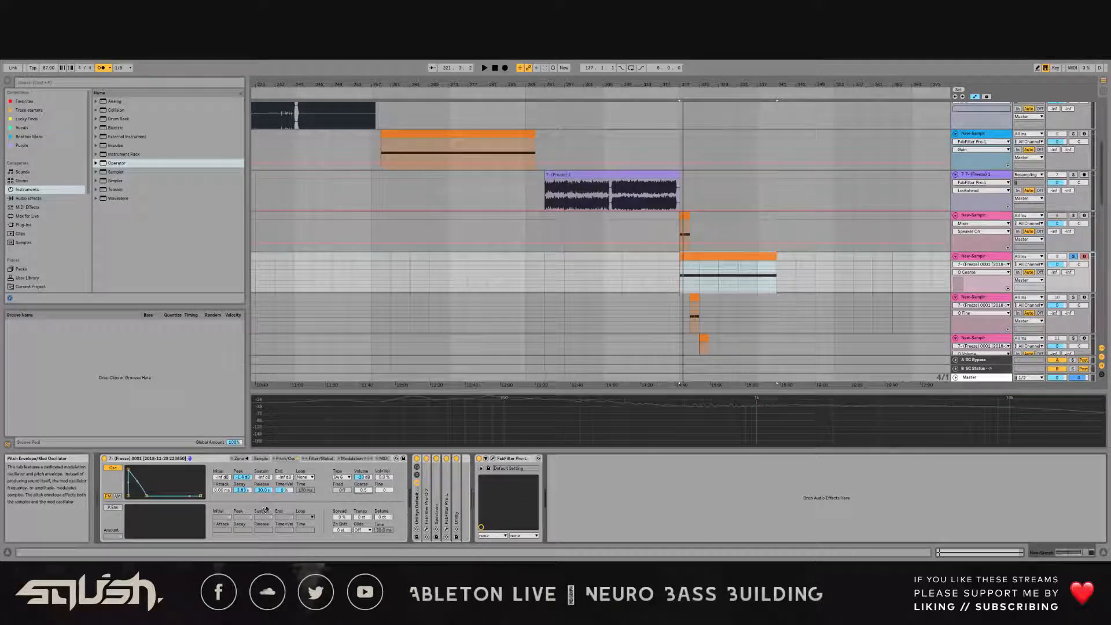
pyautogui.press('space')
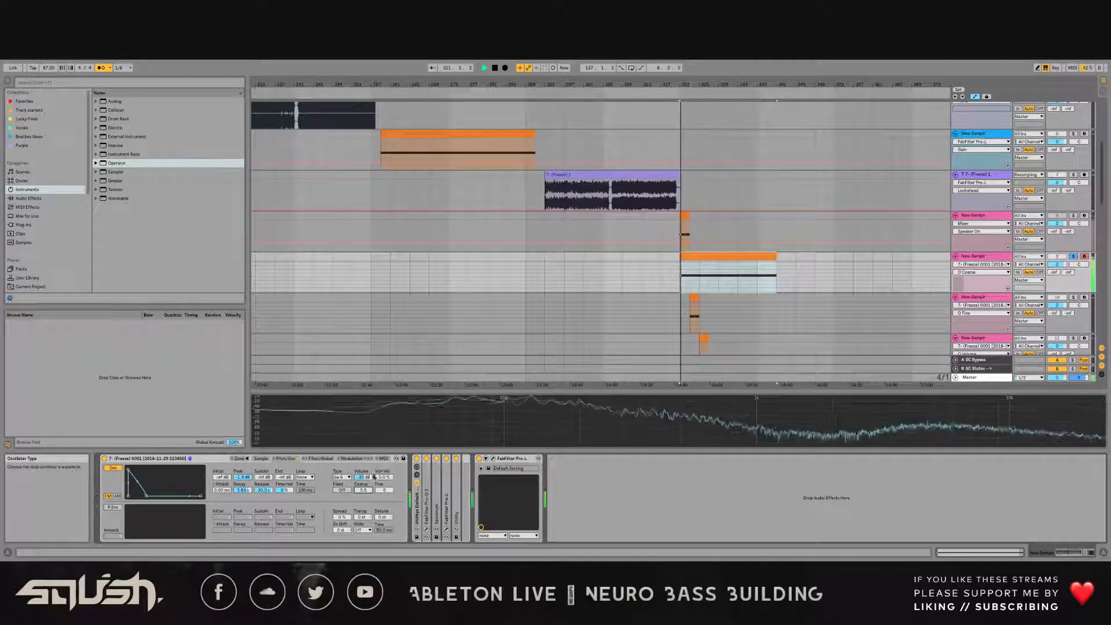
pyautogui.press('space')
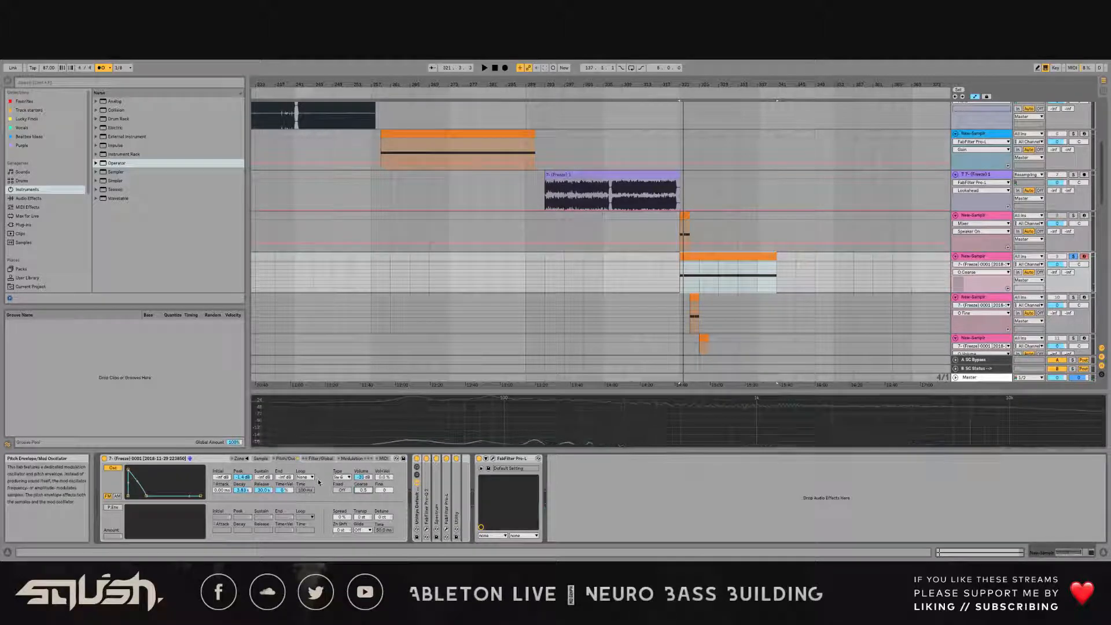
pyautogui.scroll(-5, 884, 236)
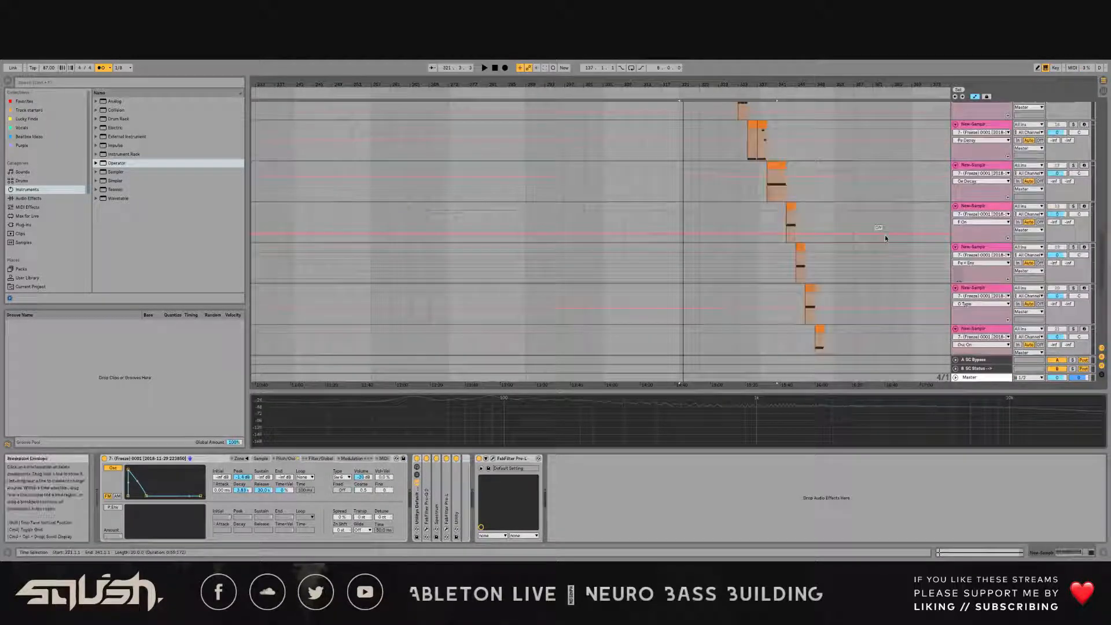
pyautogui.scroll(6, 884, 236)
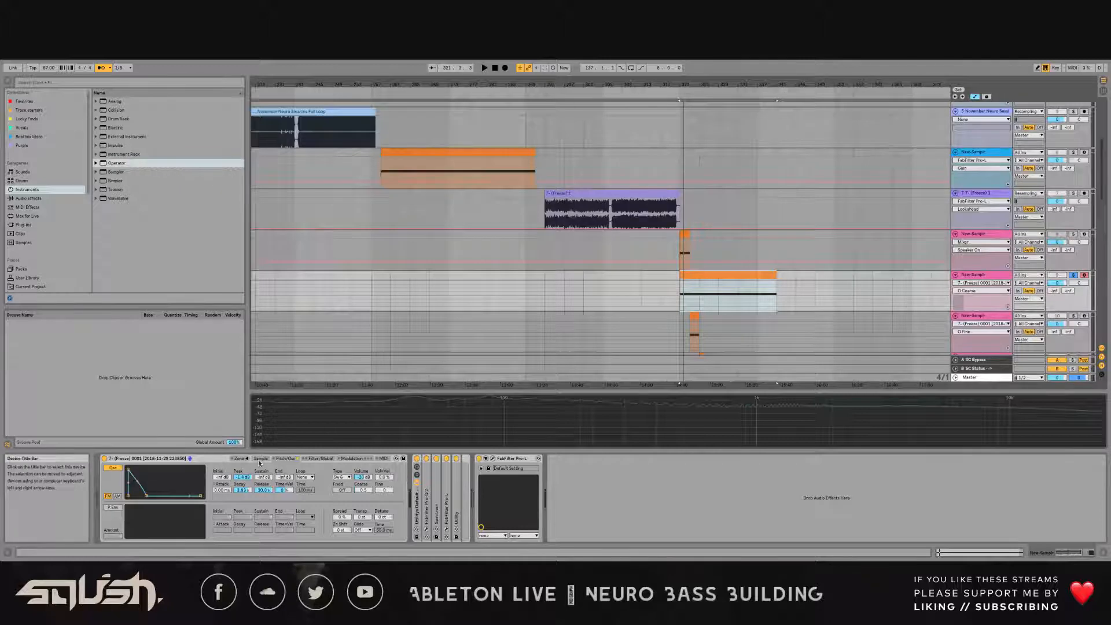
pyautogui.click(260, 459)
pyautogui.click(286, 458)
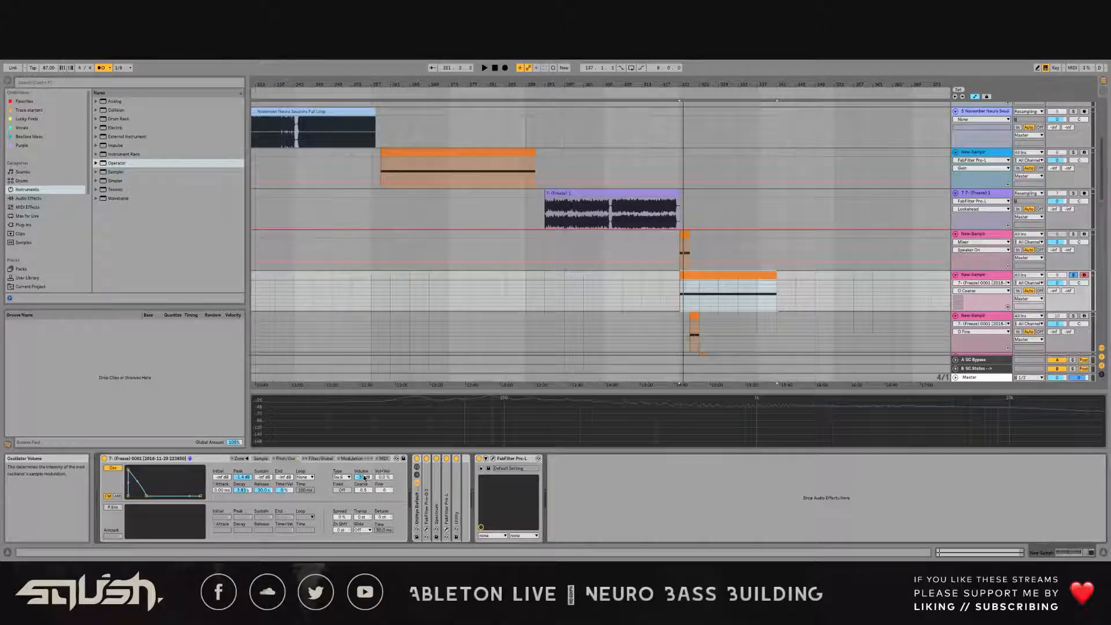
pyautogui.click(338, 477)
pyautogui.click(338, 477)
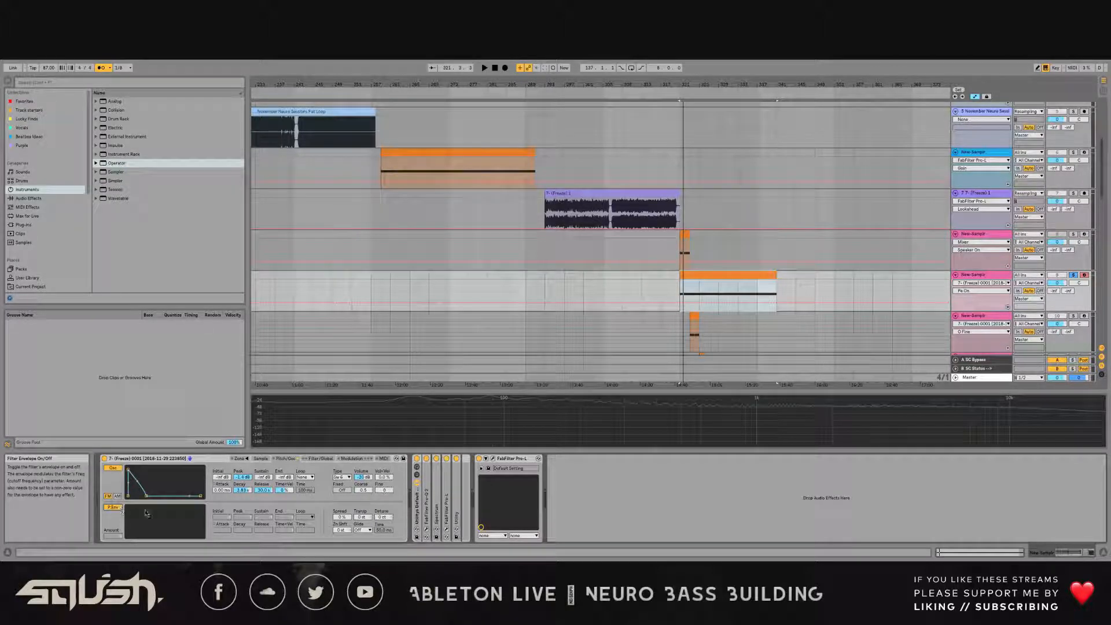
pyautogui.click(111, 509)
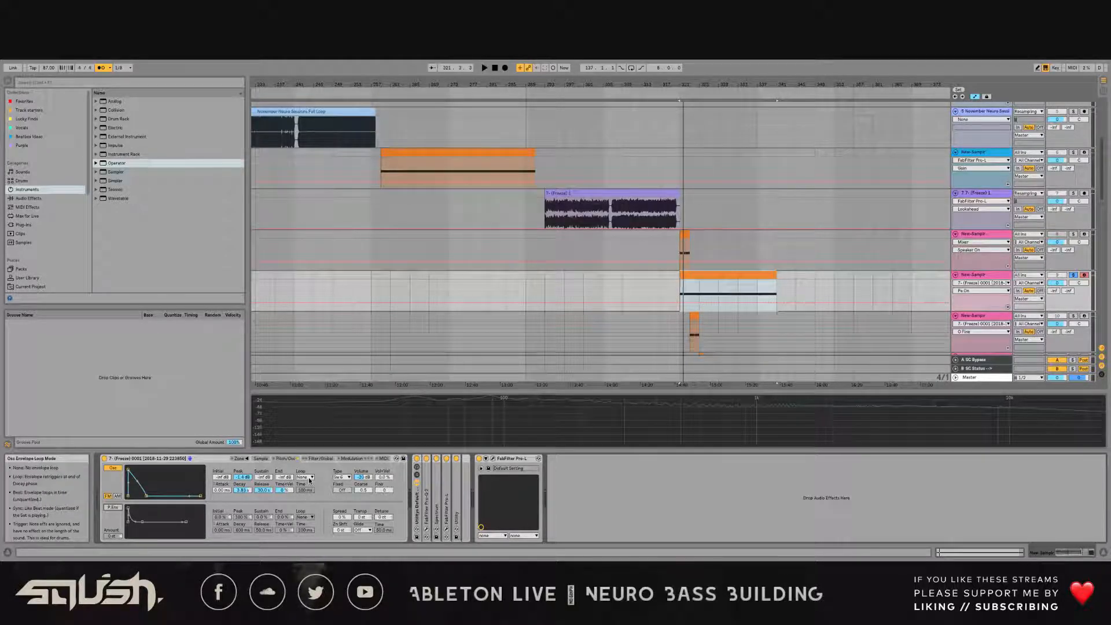
# Step: Set the modulation oscillator's envelope mode to Loop, raise its coarse tuning, and play the clip
pyautogui.click(309, 478)
pyautogui.click(309, 491)
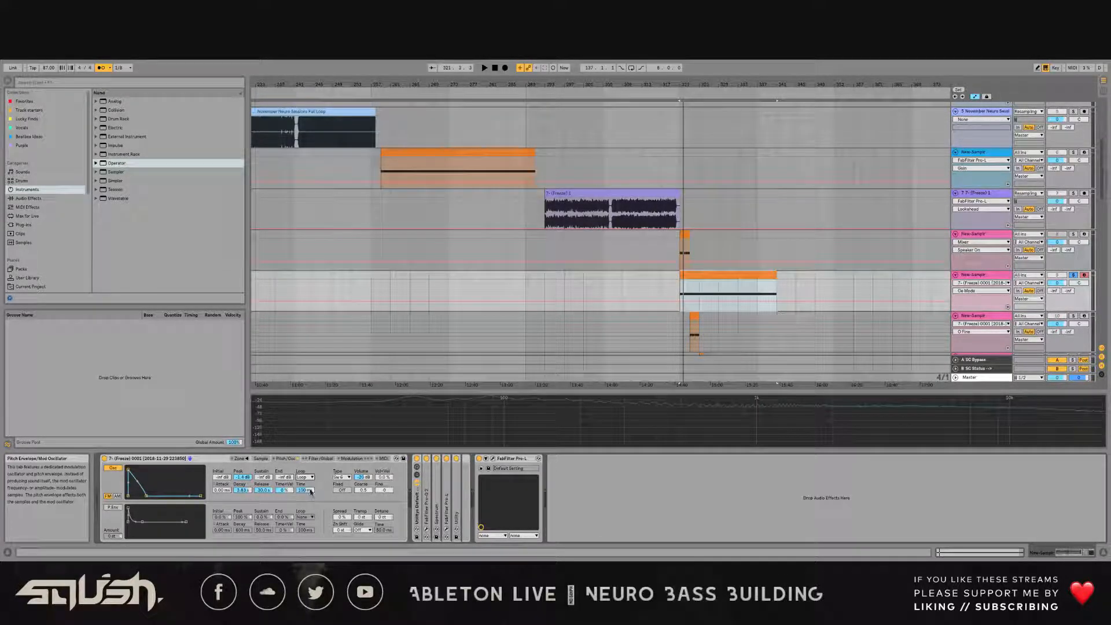
pyautogui.click(363, 490)
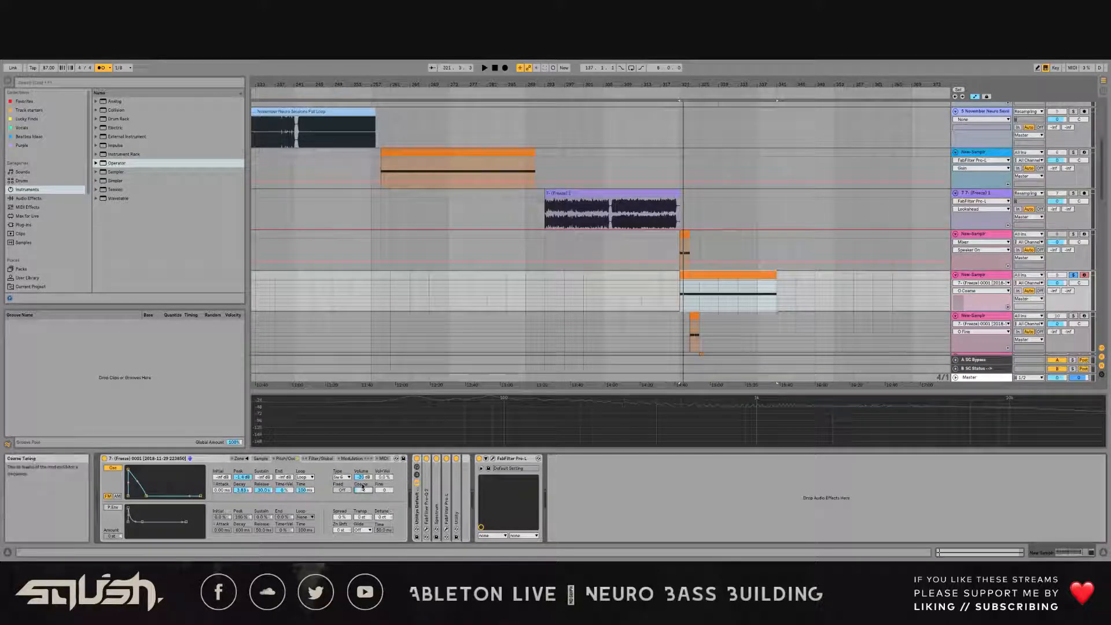
pyautogui.press('space')
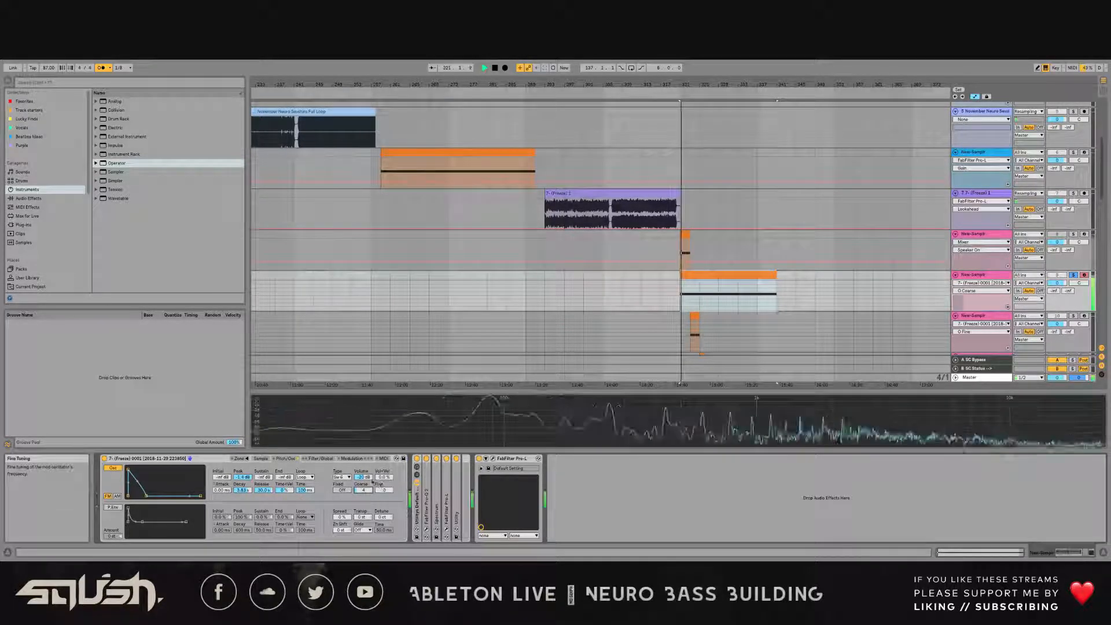
# Step: Adjust the modulation oscillator's volume and shorten its envelope's decay and loop time, with the loop time at 0.20 ms
pyautogui.click(362, 478)
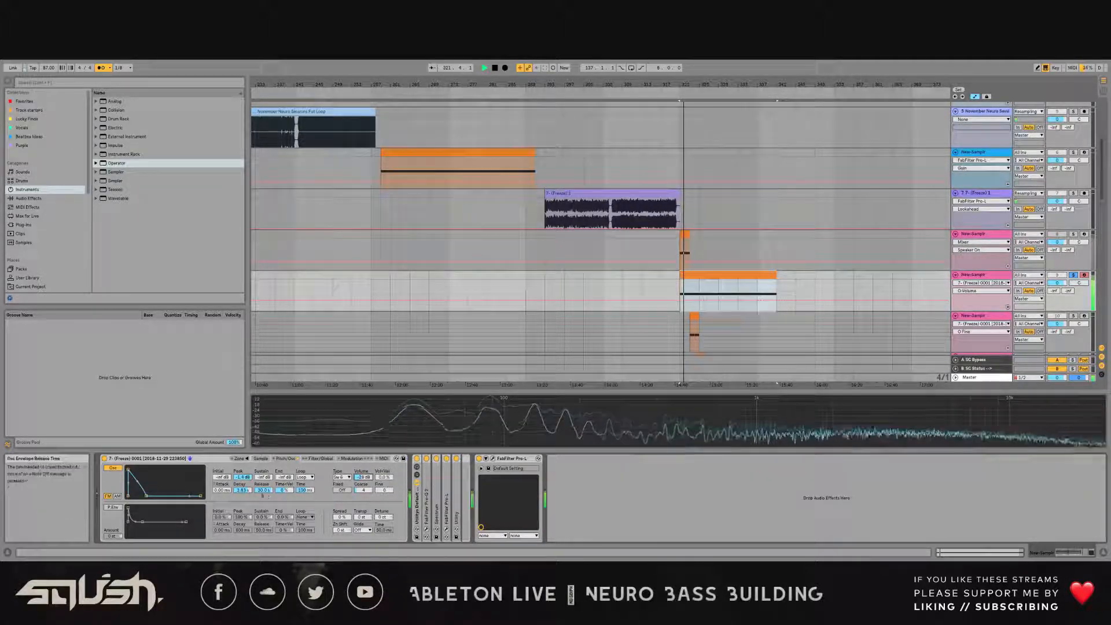
pyautogui.moveTo(145, 495); pyautogui.dragTo(141, 496)
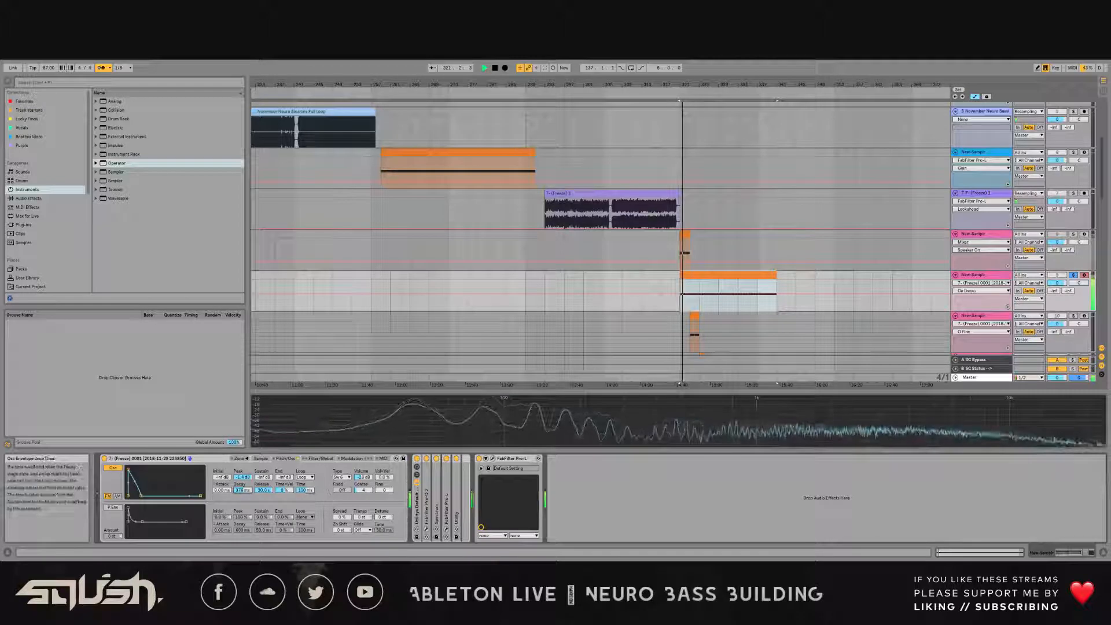
pyautogui.moveTo(306, 491); pyautogui.dragTo(363, 494)
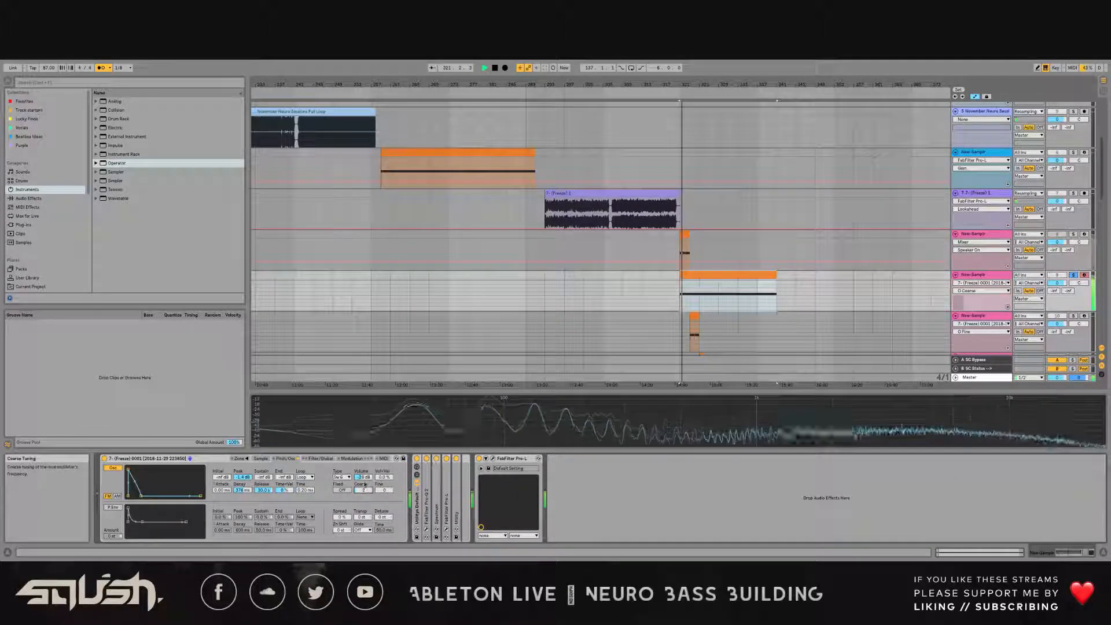
# Step: Switch the modulation oscillator's waveform to Sine and adjust its volume and coarse tuning, with coarse at 7, during playback
pyautogui.click(342, 477)
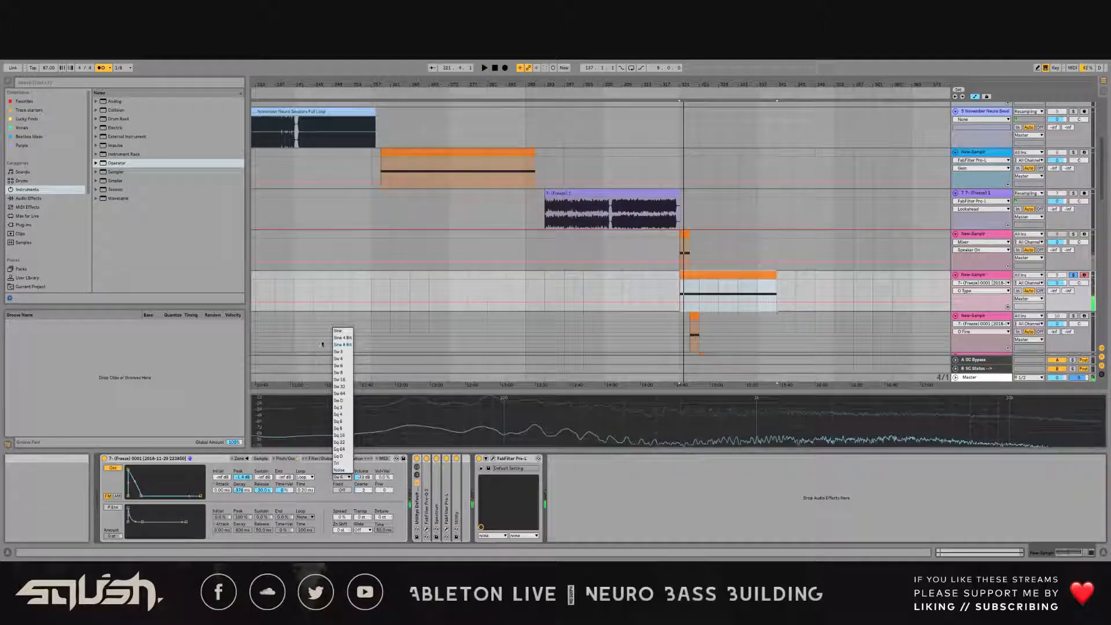
pyautogui.click(340, 331)
pyautogui.press('space')
pyautogui.click(364, 478)
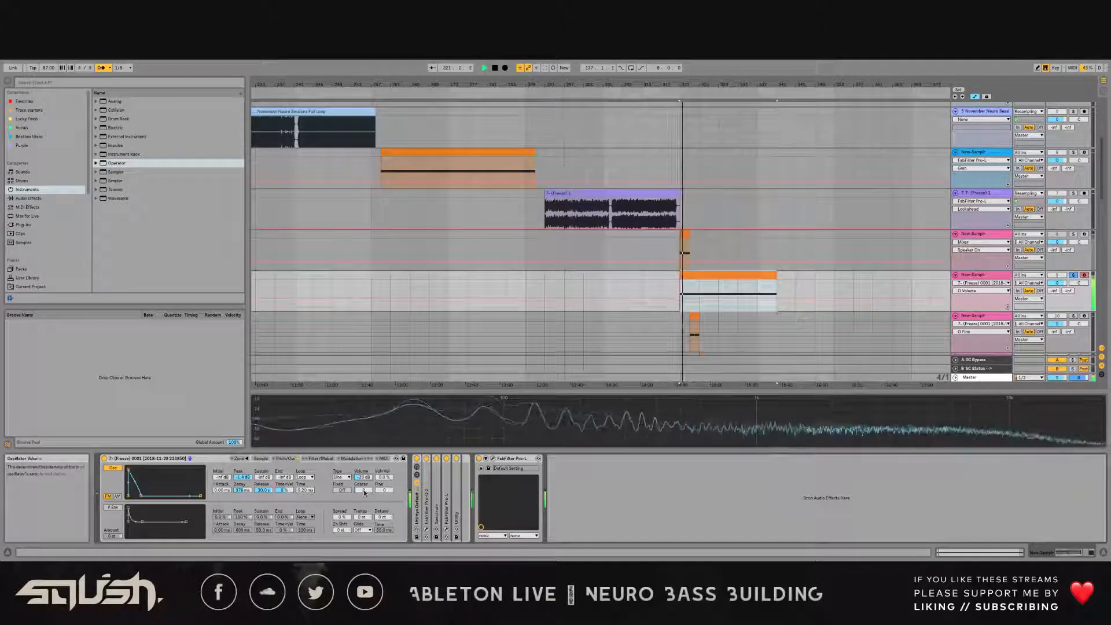
pyautogui.click(363, 490)
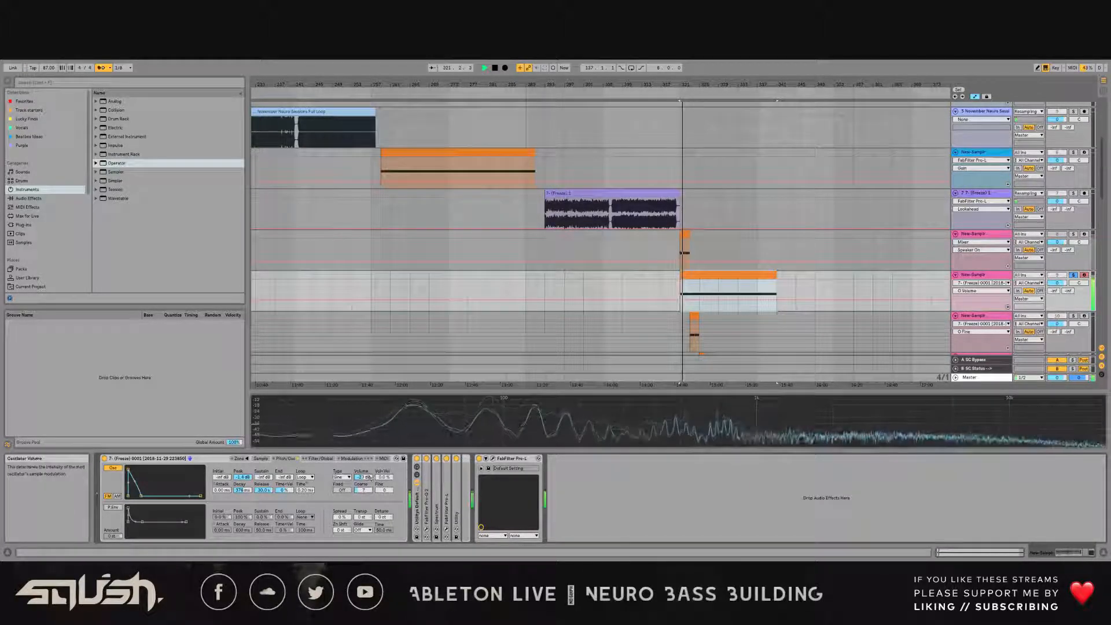
pyautogui.click(363, 478)
pyautogui.moveTo(366, 478); pyautogui.dragTo(366, 470)
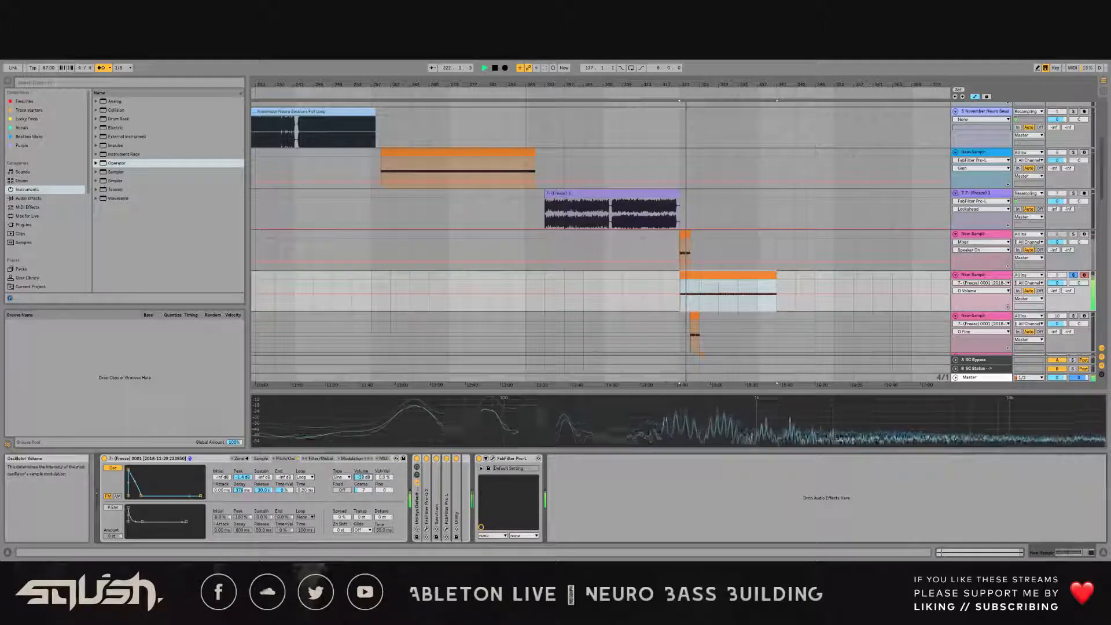
# Step: Raise the oscillator envelope's peak to -0.7 dB, rework its decay and loop time for a fast repeating pulse, and play the clip
pyautogui.moveTo(135, 491); pyautogui.dragTo(128, 470)
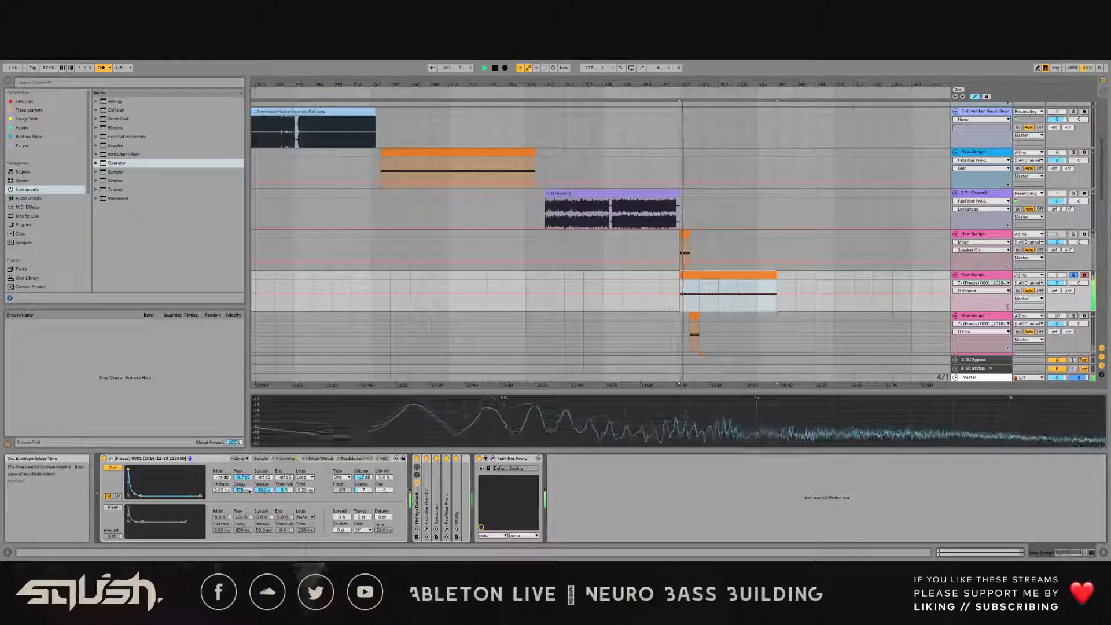
pyautogui.moveTo(249, 490); pyautogui.dragTo(307, 493)
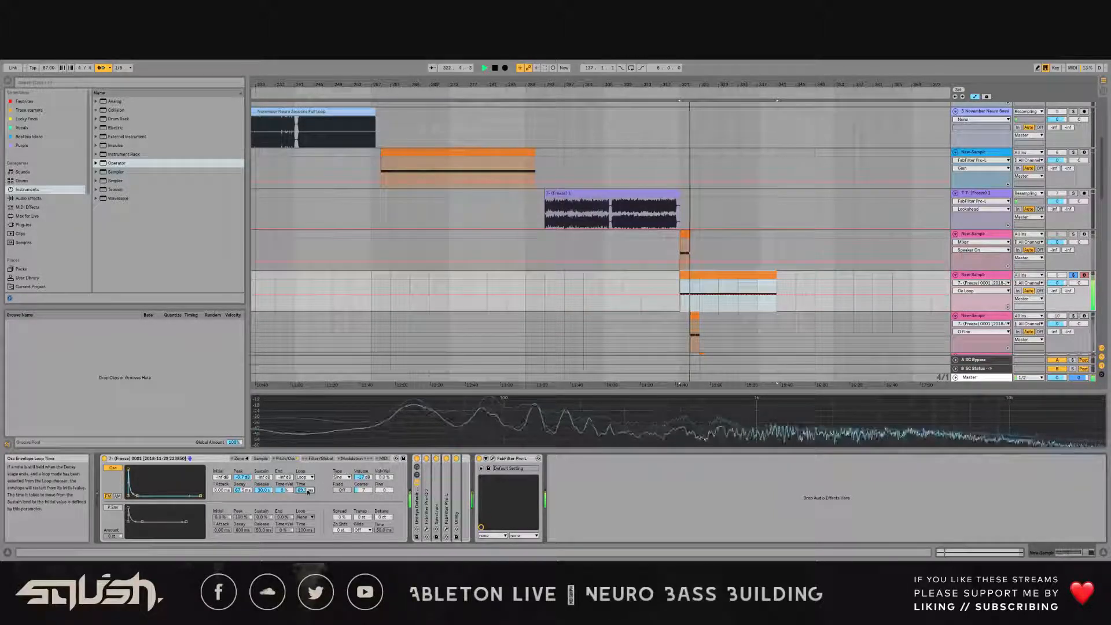
pyautogui.press('space')
pyautogui.press('space')
pyautogui.press('space')
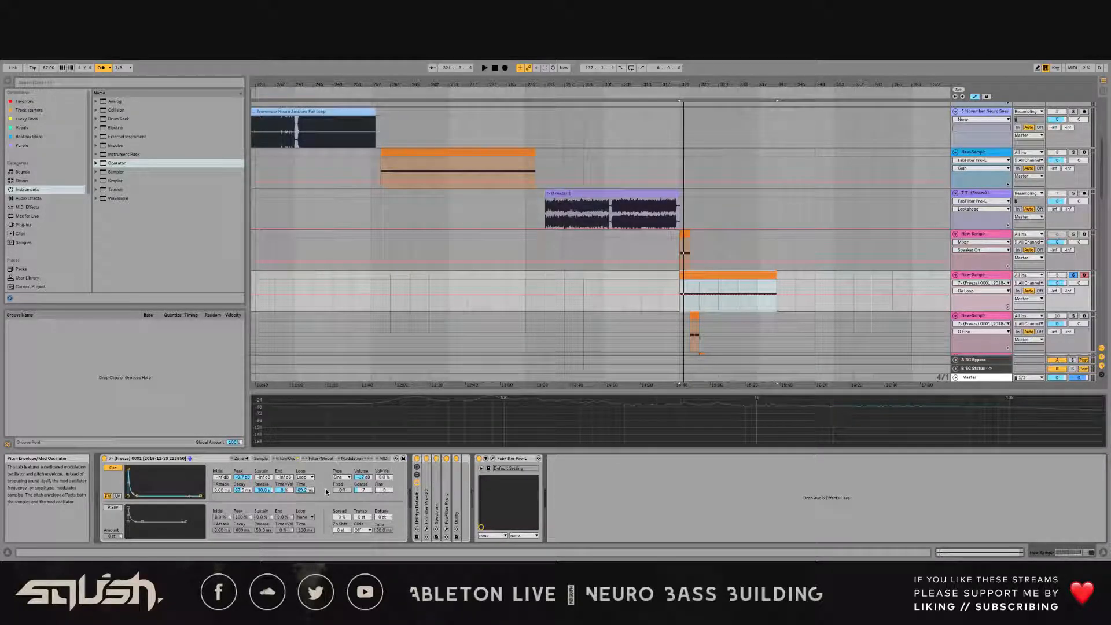
pyautogui.press('space')
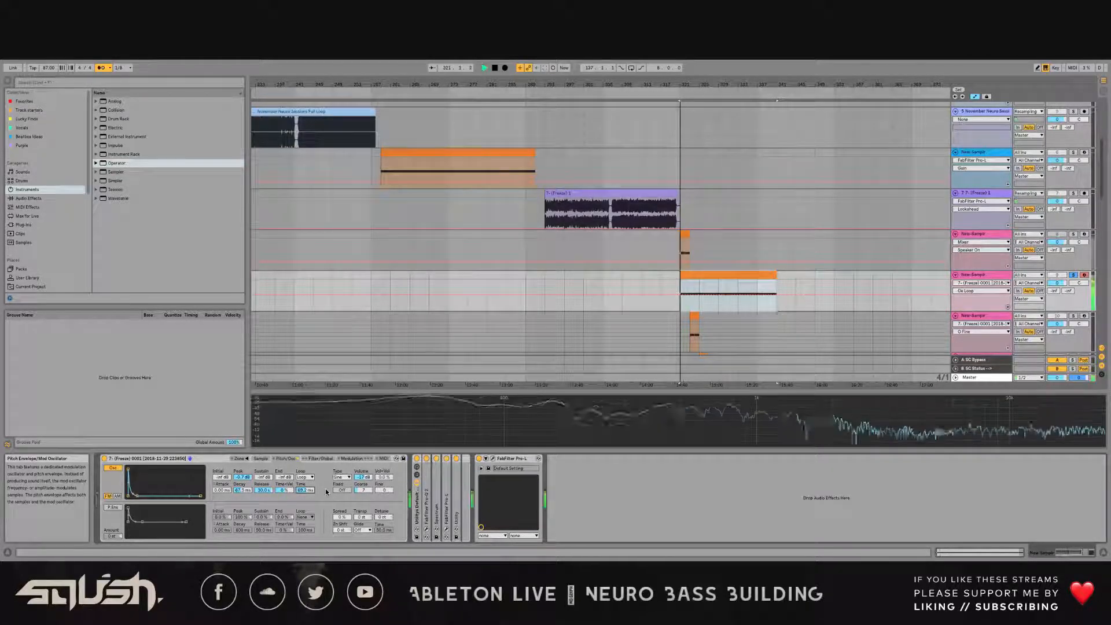
pyautogui.press('space')
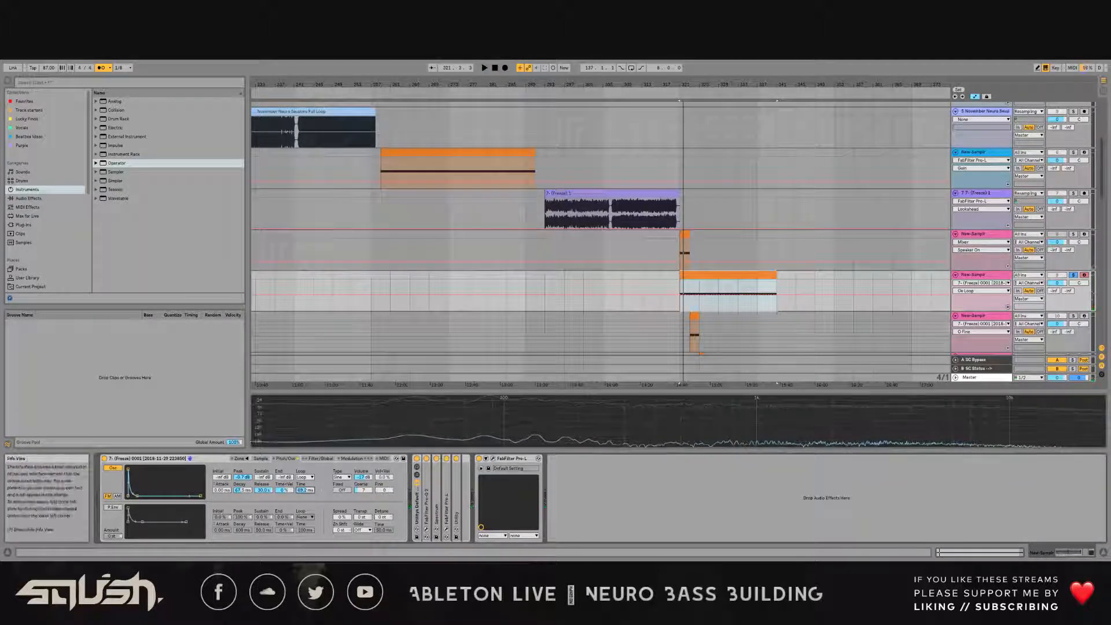
# Step: Reshape the oscillator envelope with a long decay and its sustain raised to 0.0 dB, and play the clip
pyautogui.moveTo(138, 497); pyautogui.dragTo(130, 467)
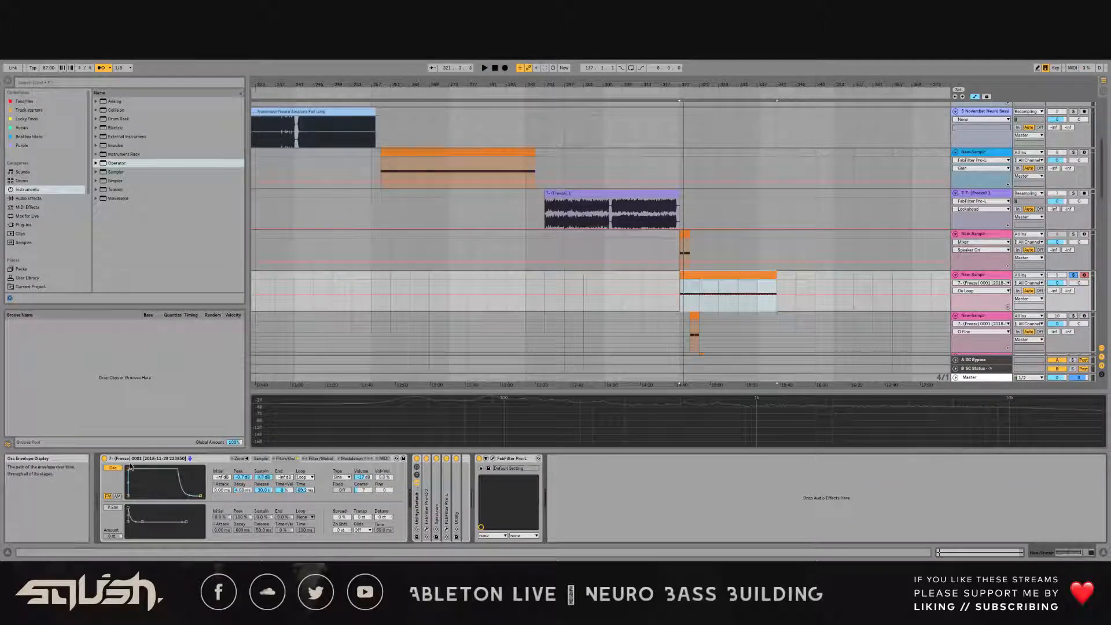
pyautogui.press('space')
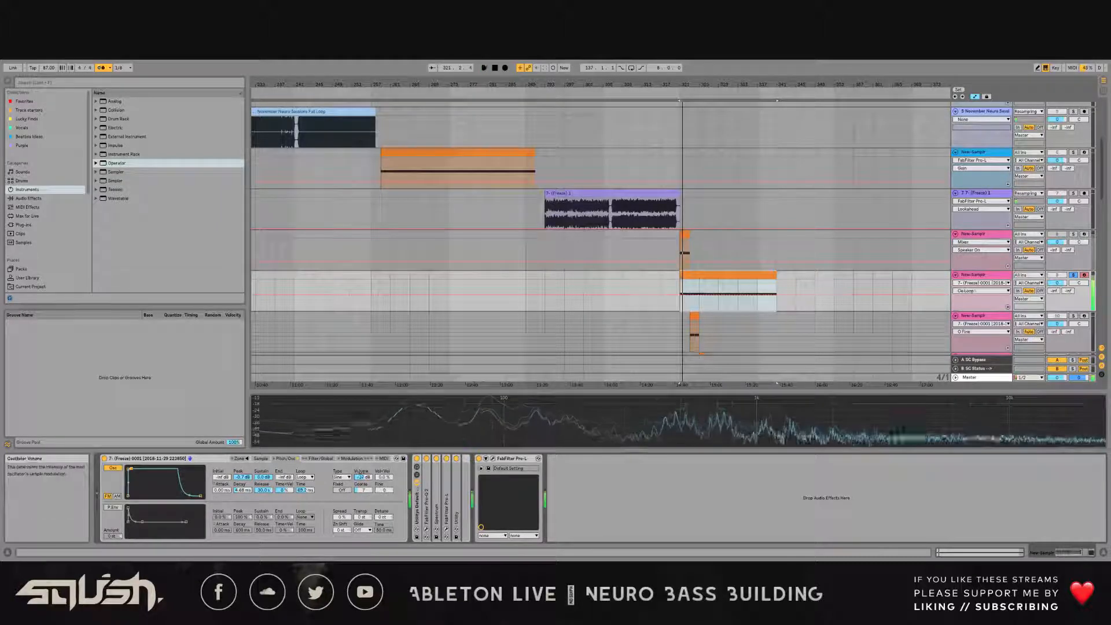
# Step: Lower the modulation oscillator's volume and play the clip
pyautogui.moveTo(363, 478); pyautogui.dragTo(363, 496)
pyautogui.press('space')
pyautogui.press('space')
pyautogui.click(363, 477)
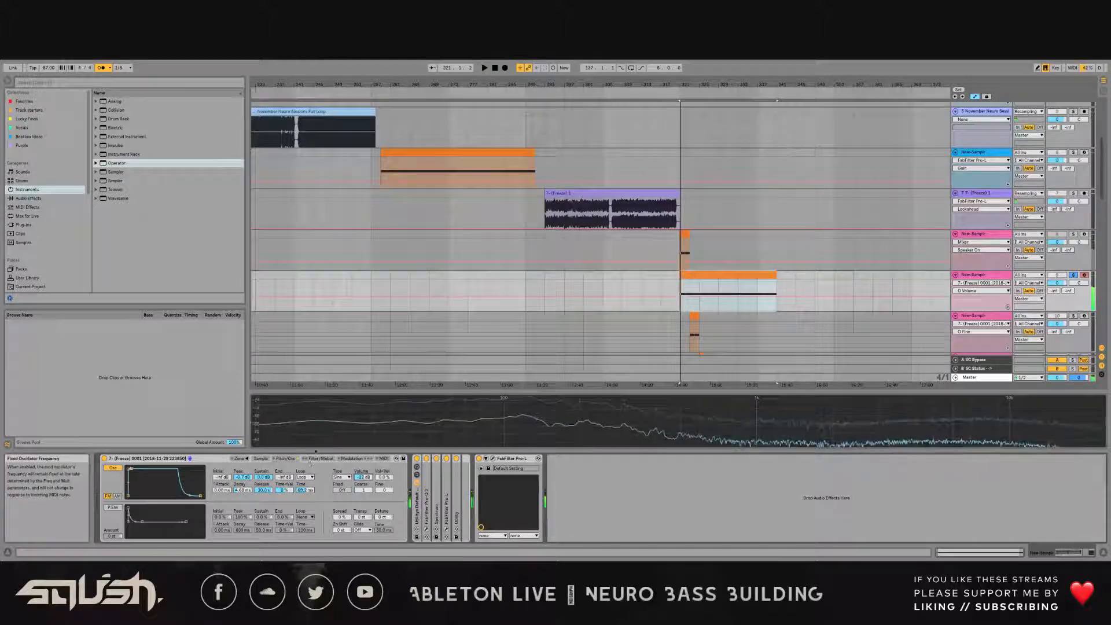
# Step: Switch the modulation oscillator off, enable the pitch envelope with an amount of +24 st, lengthen its decay and play the clip
pyautogui.click(112, 467)
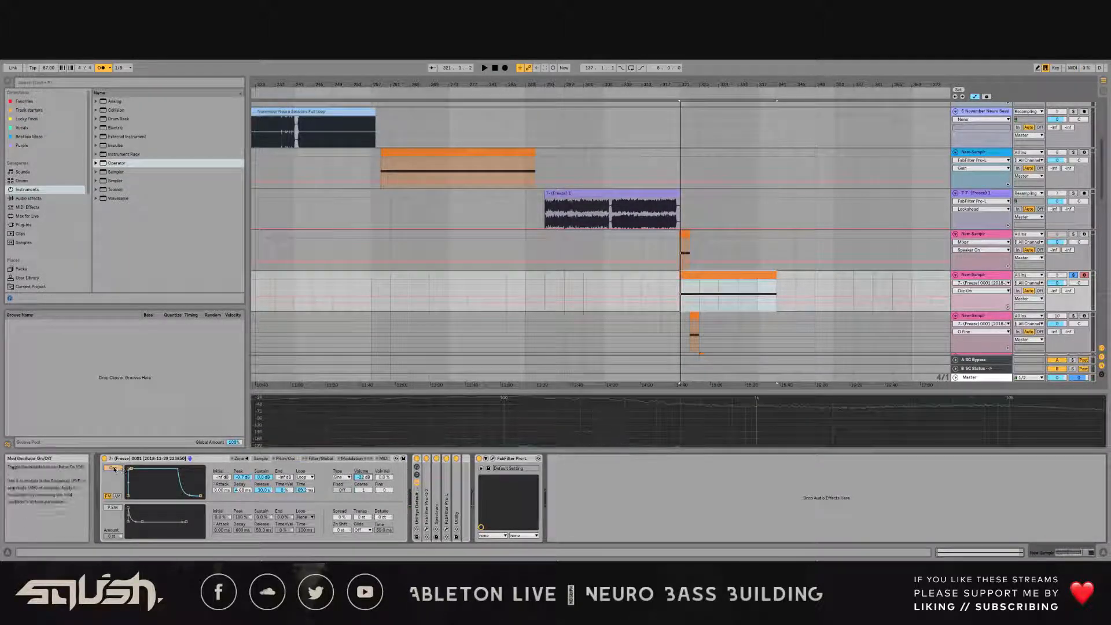
pyautogui.click(112, 507)
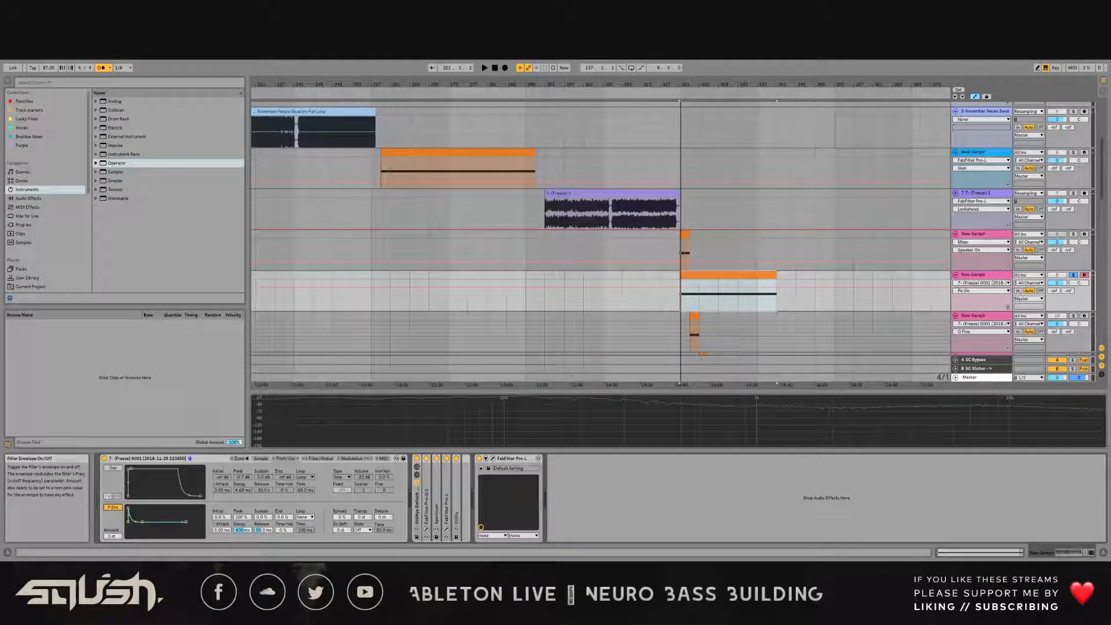
pyautogui.moveTo(112, 536)
pyautogui.mouseDown()
pyautogui.moveTo(112, 513)
pyautogui.moveTo(112, 533)
pyautogui.mouseUp()
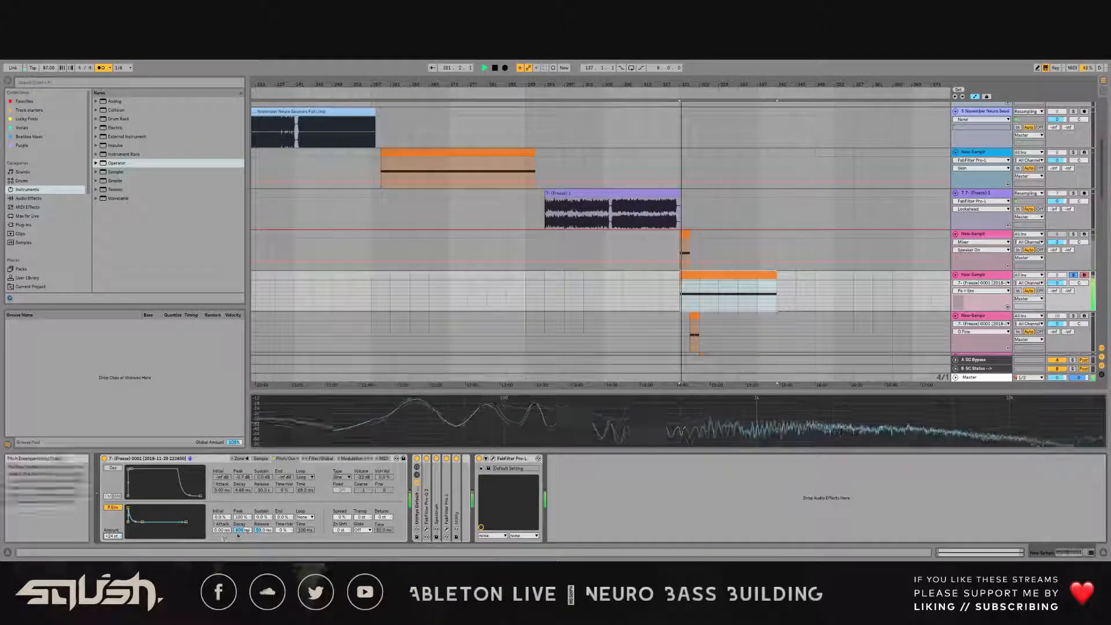
pyautogui.moveTo(132, 519); pyautogui.dragTo(135, 514)
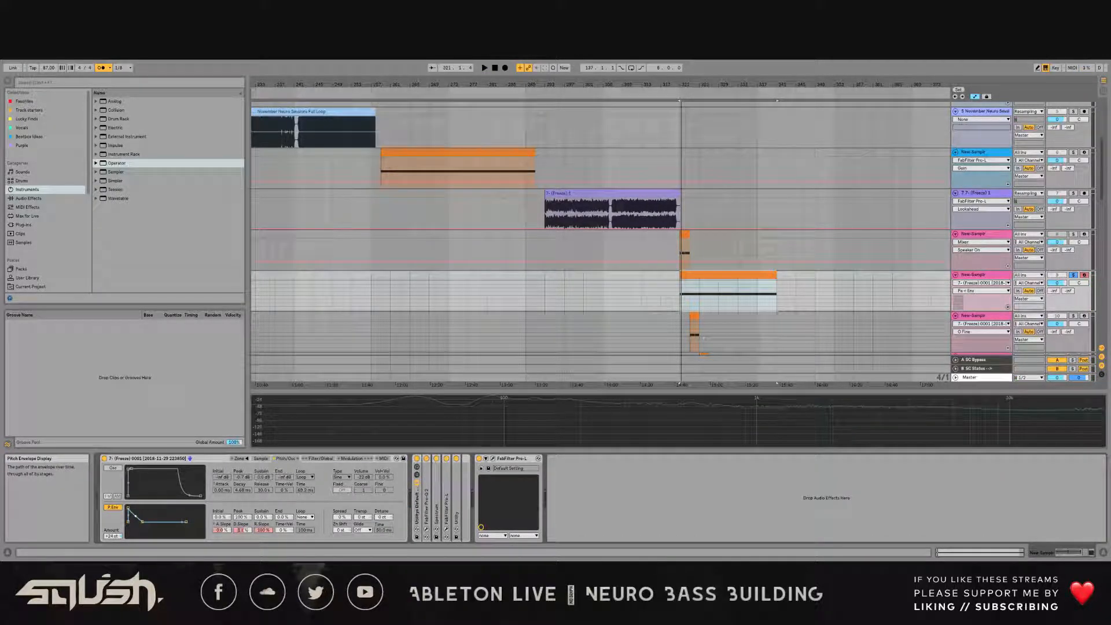
pyautogui.press('space')
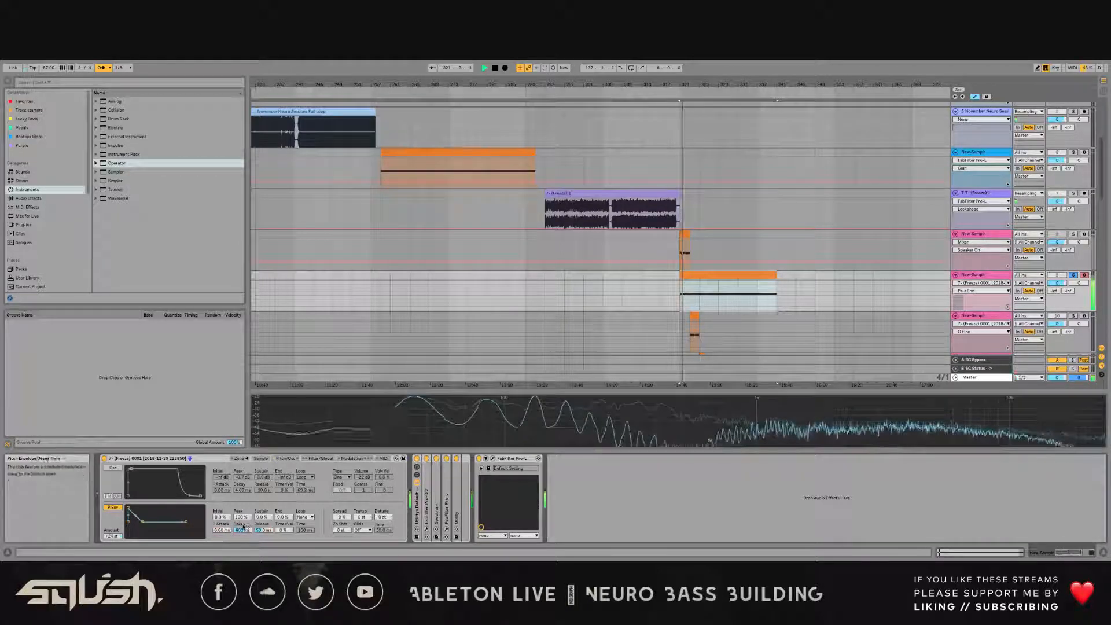
pyautogui.press('space')
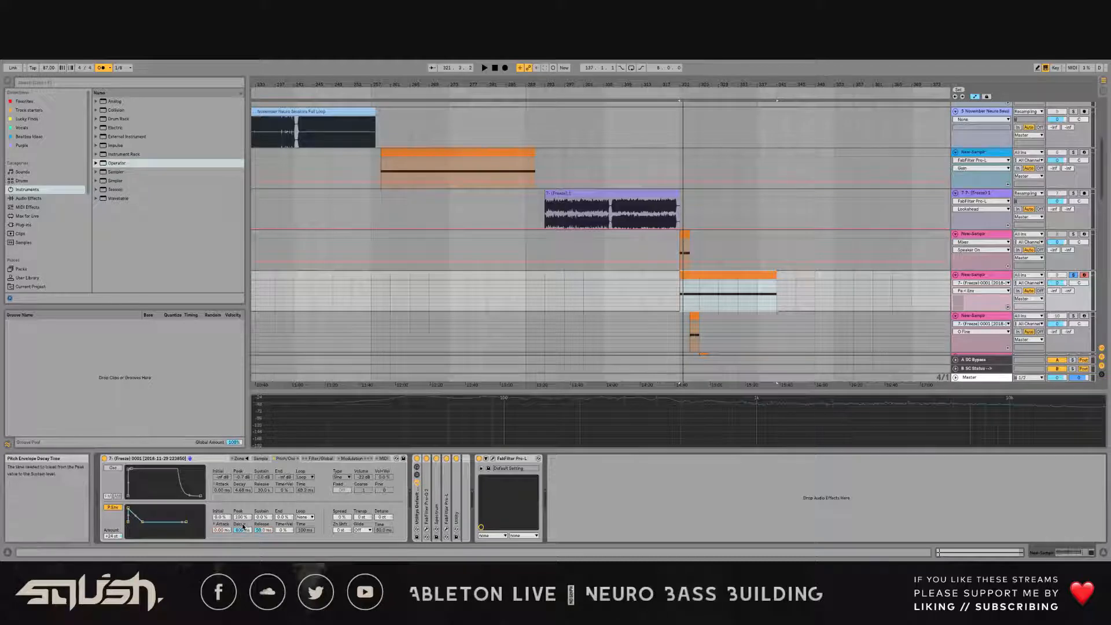
# Step: Try different decay slopes on the pitch envelope, return the slope to linear, and play the clip
pyautogui.click(242, 531)
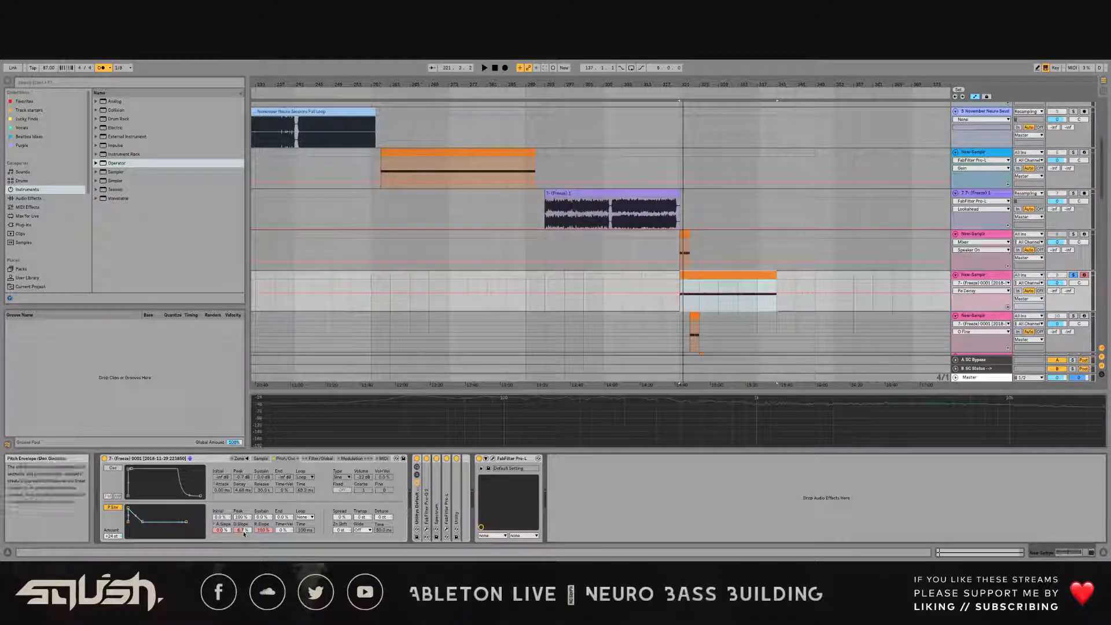
pyautogui.moveTo(243, 530)
pyautogui.mouseDown()
pyautogui.moveTo(243, 550)
pyautogui.moveTo(243, 521)
pyautogui.moveTo(244, 536)
pyautogui.mouseUp()
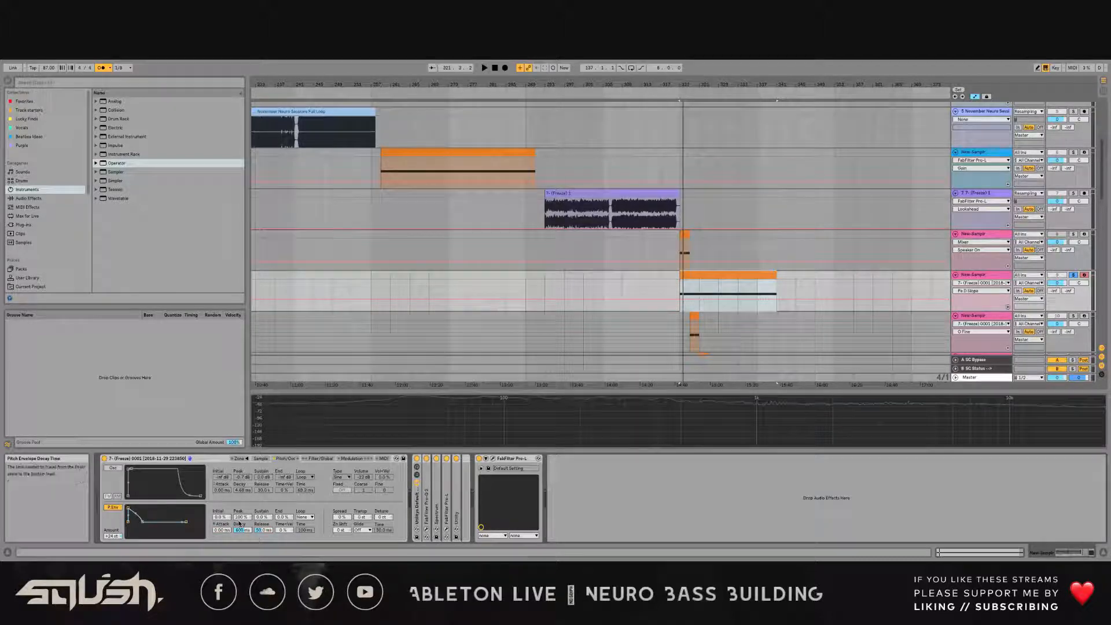
pyautogui.click(215, 524)
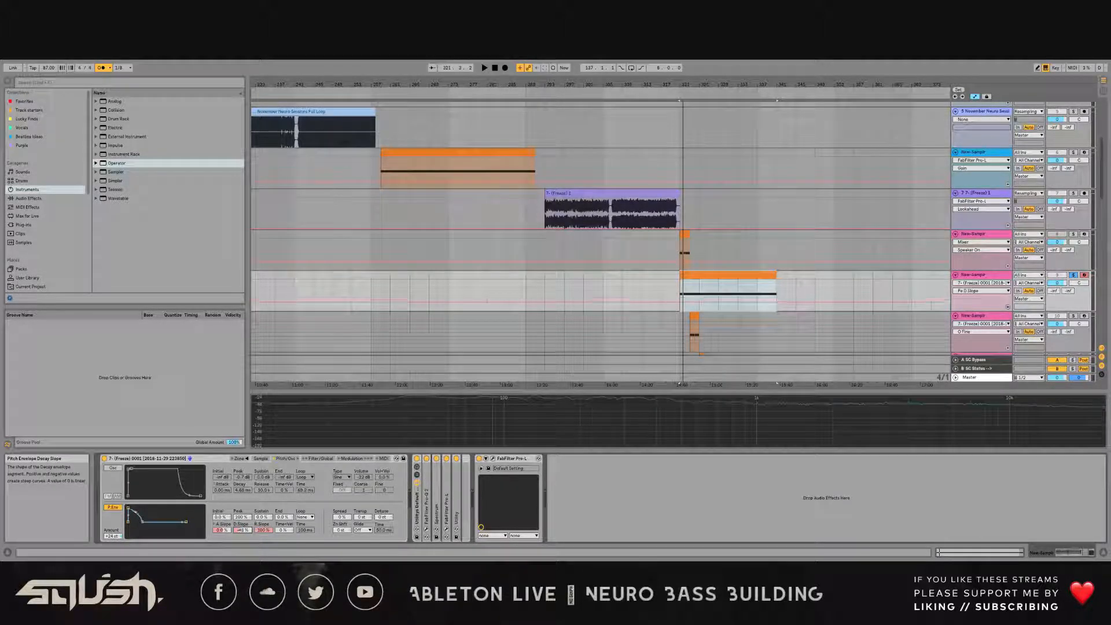
pyautogui.moveTo(244, 535); pyautogui.dragTo(243, 540)
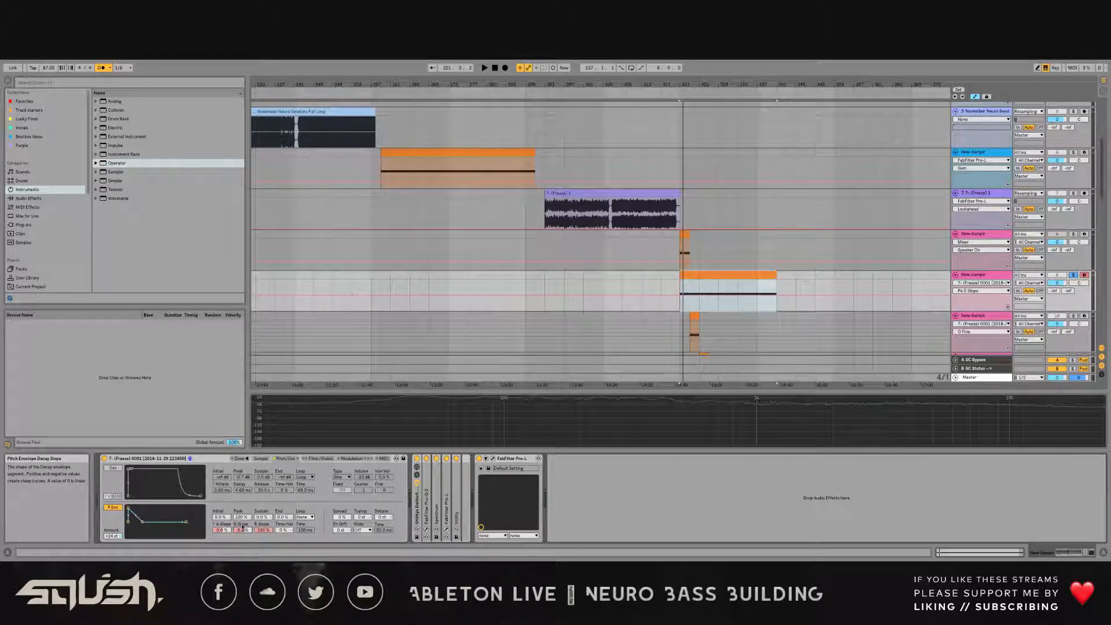
pyautogui.click(215, 524)
pyautogui.click(243, 530)
pyautogui.press('space')
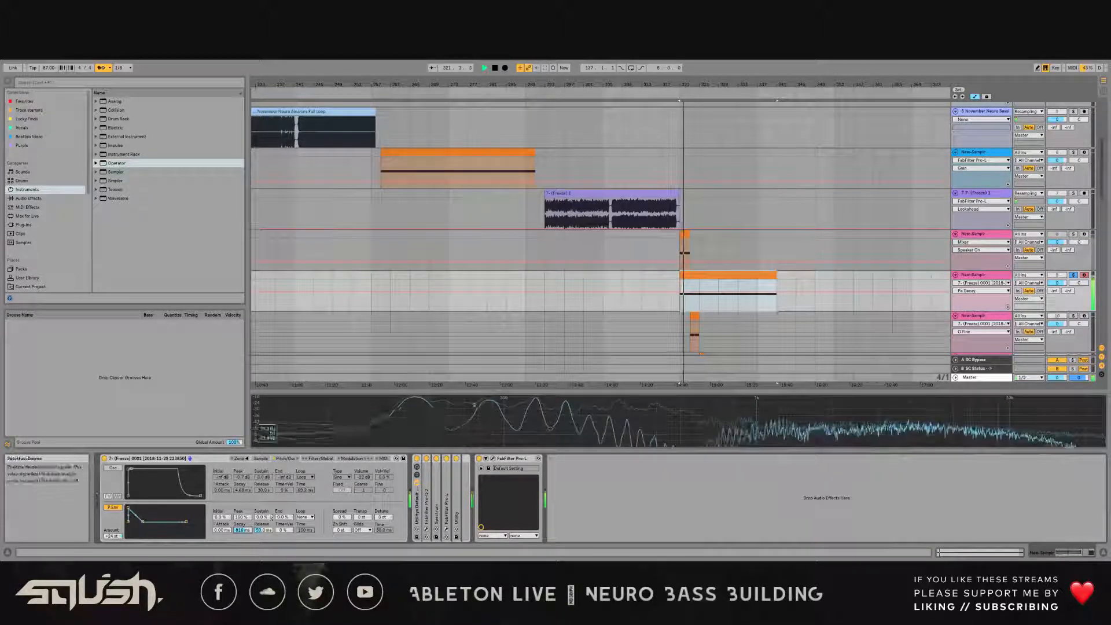
# Step: Split the long MIDI clip two bars after its start and delete the remainder
pyautogui.moveTo(692, 81); pyautogui.dragTo(597, 162)
pyautogui.press('space')
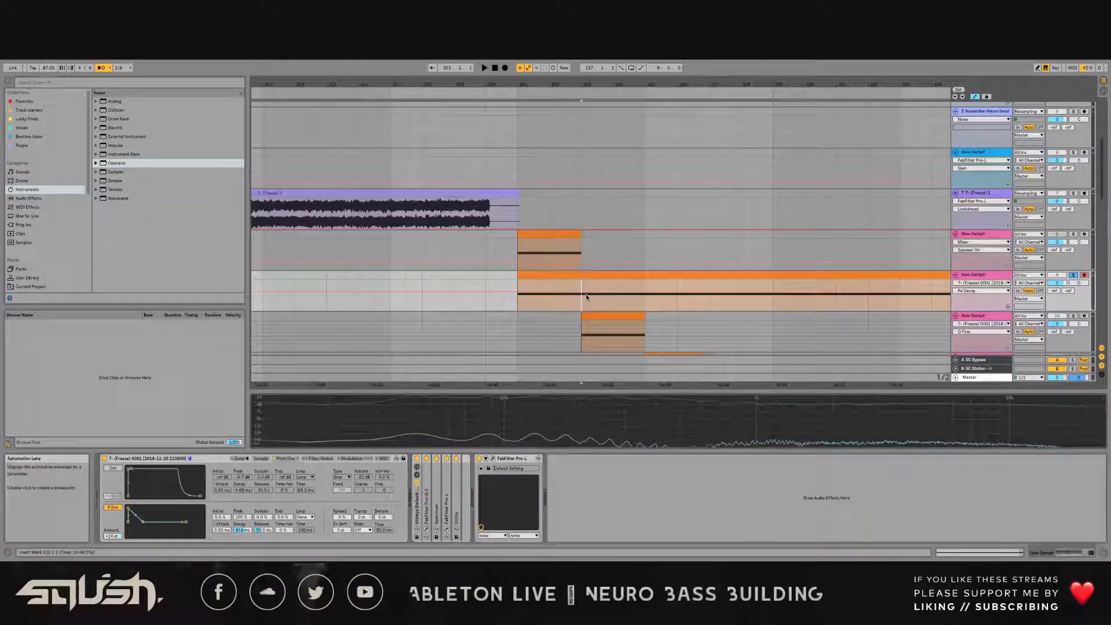
pyautogui.click(609, 272)
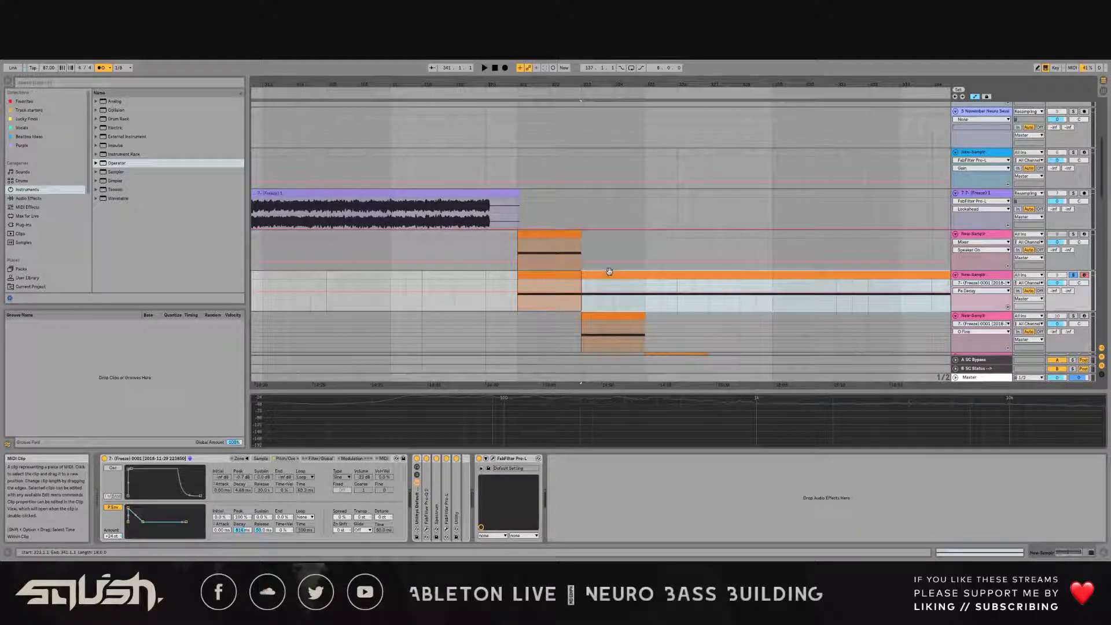
pyautogui.press('a')
pyautogui.scroll(-3, 670, 296)
pyautogui.scroll(2, 586, 255)
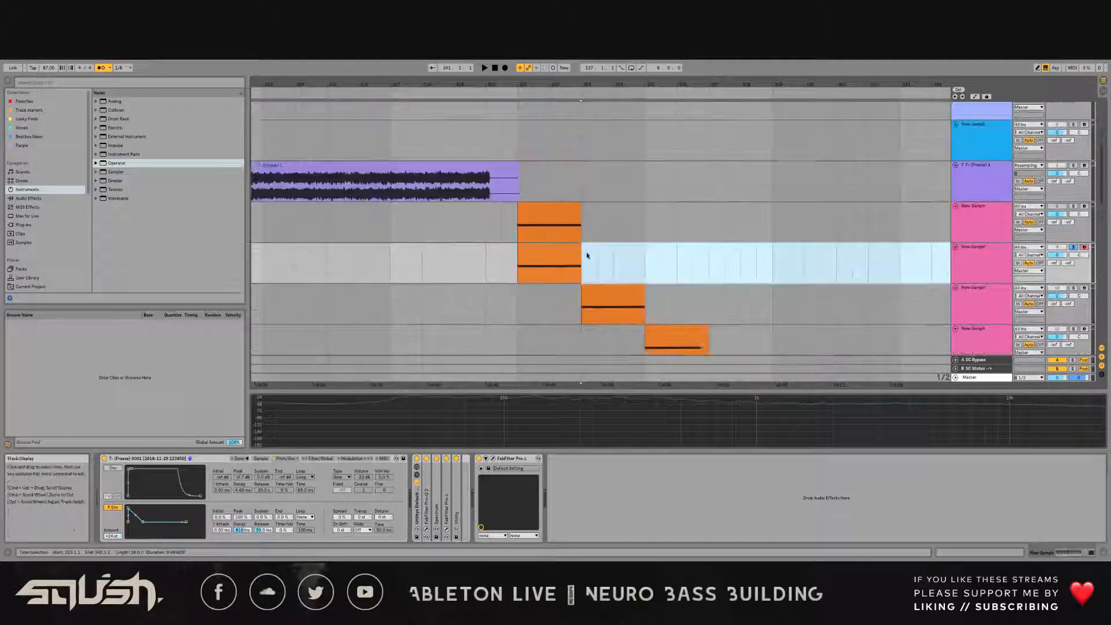
# Step: Select the remaining two-bar clip and play it
pyautogui.click(545, 255)
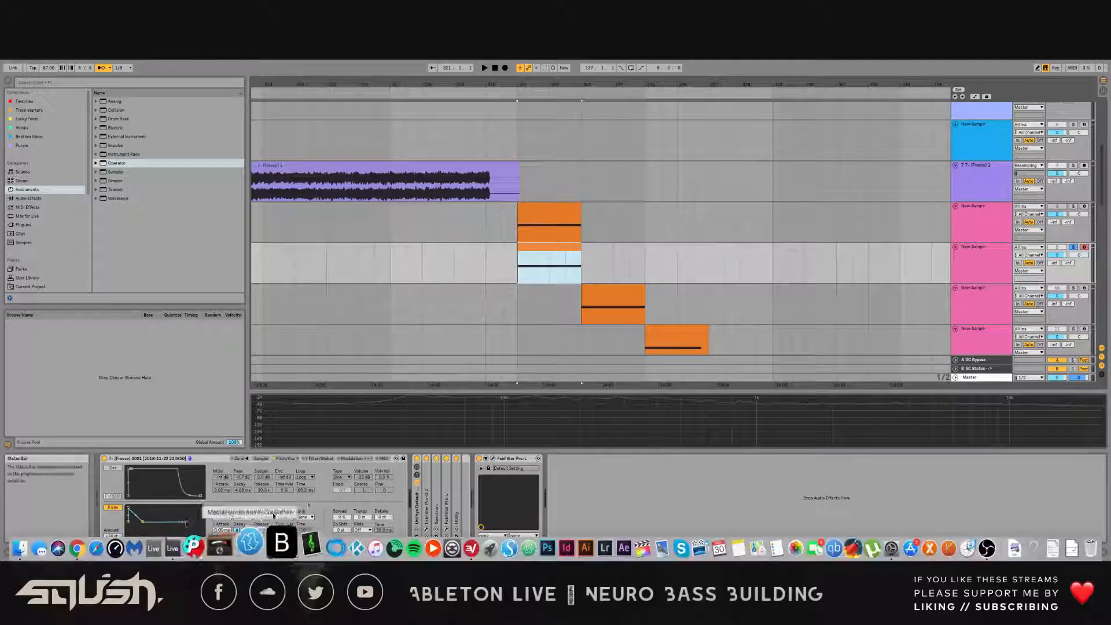
pyautogui.moveTo(524, 96); pyautogui.dragTo(516, 276)
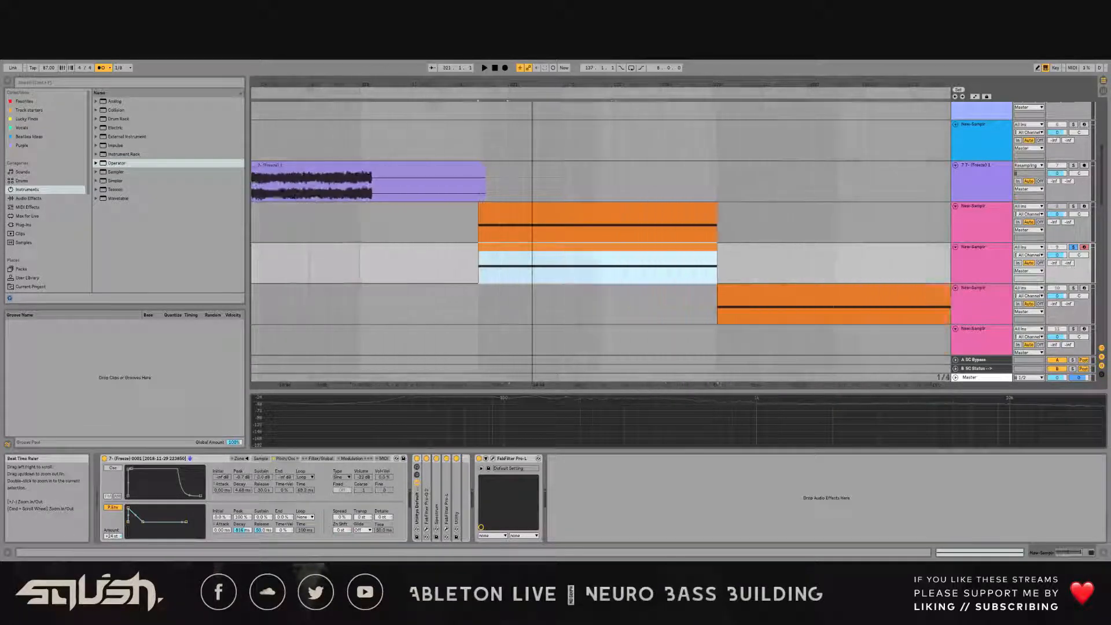
pyautogui.press('space')
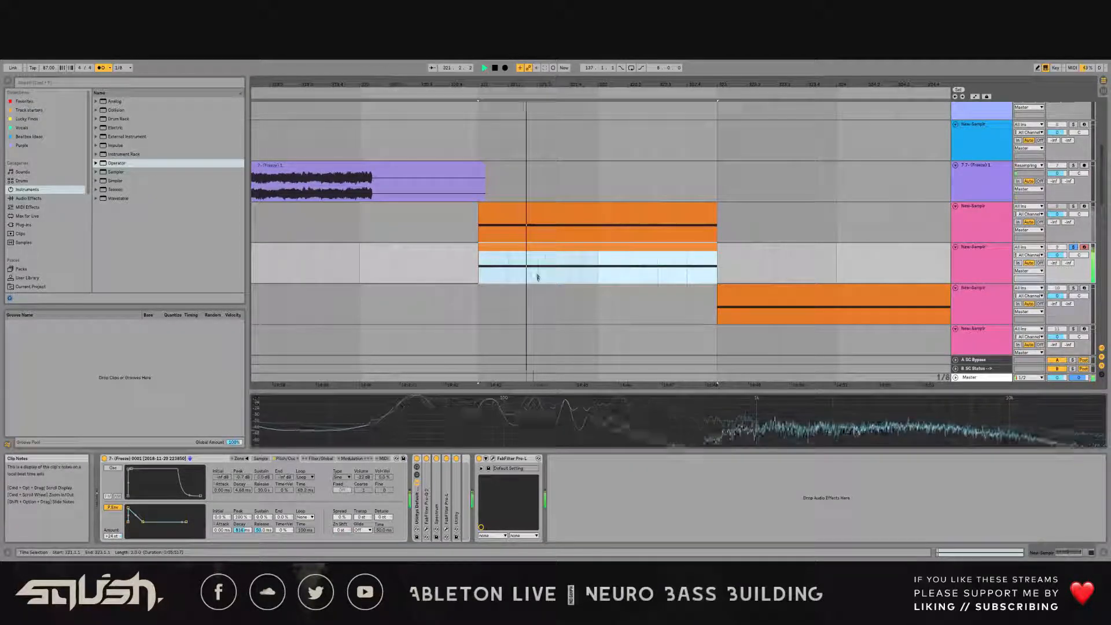
pyautogui.press('space')
# Step: Trim the two-bar clip to one bar and duplicate it directly behind itself
pyautogui.moveTo(479, 273); pyautogui.dragTo(542, 272)
pyautogui.click(539, 275)
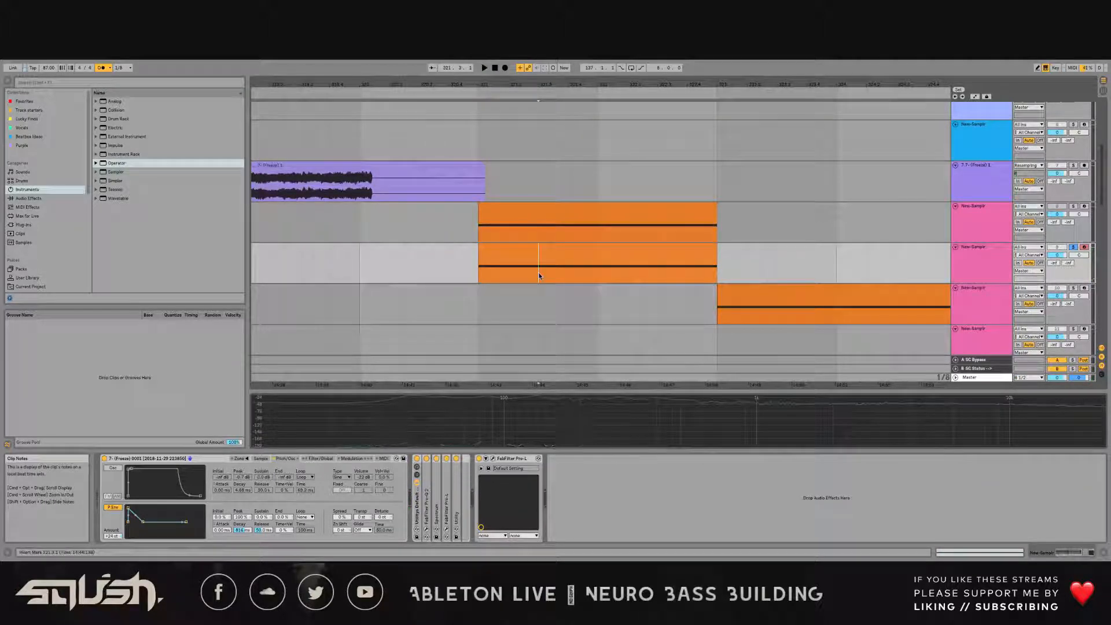
pyautogui.moveTo(479, 270); pyautogui.dragTo(538, 273)
pyautogui.click(539, 272)
pyautogui.moveTo(717, 266); pyautogui.dragTo(598, 261)
pyautogui.click(572, 255)
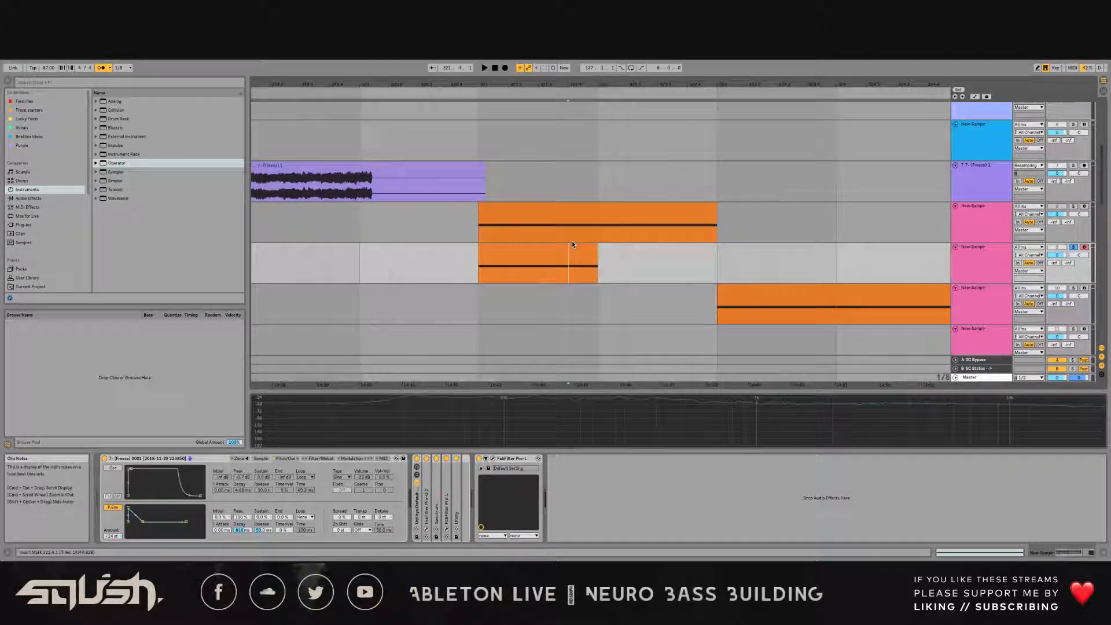
pyautogui.click(569, 249)
pyautogui.press('super+d')
pyautogui.click(567, 249)
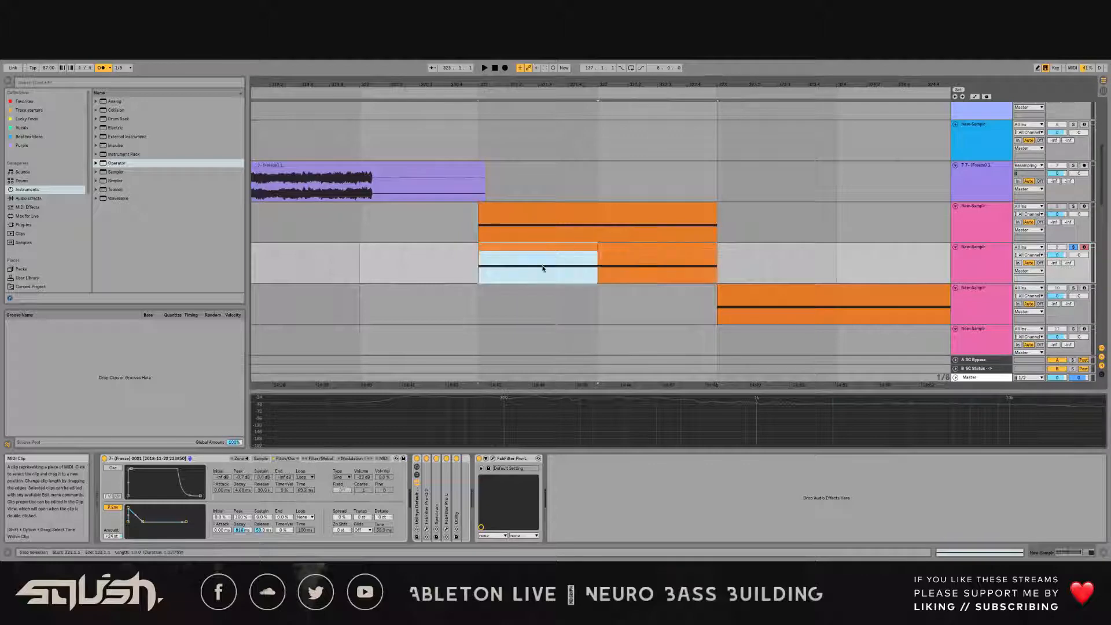
# Step: Review Sampler's sustain loop settings and the pitch envelope while playing the one-bar clips
pyautogui.moveTo(480, 276); pyautogui.dragTo(532, 274)
pyautogui.click(539, 274)
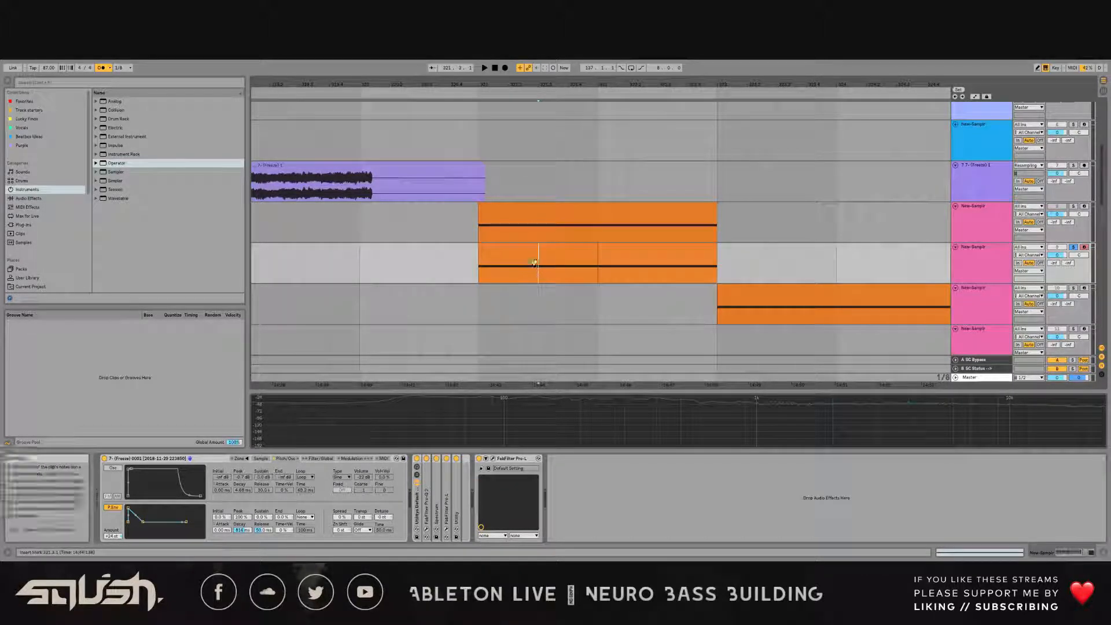
pyautogui.click(265, 460)
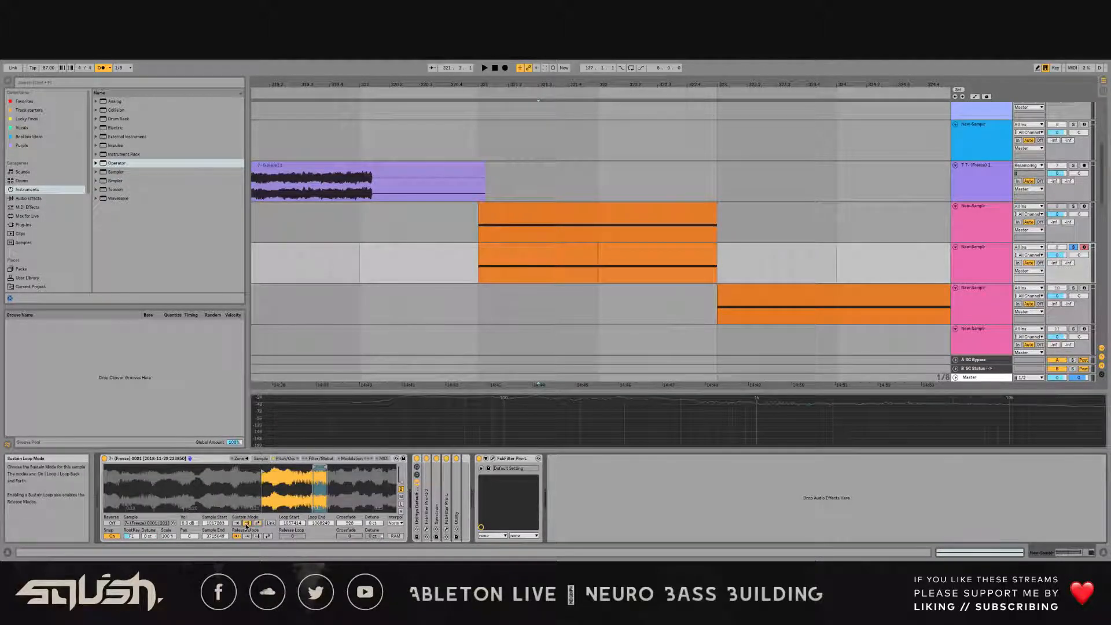
pyautogui.press('space')
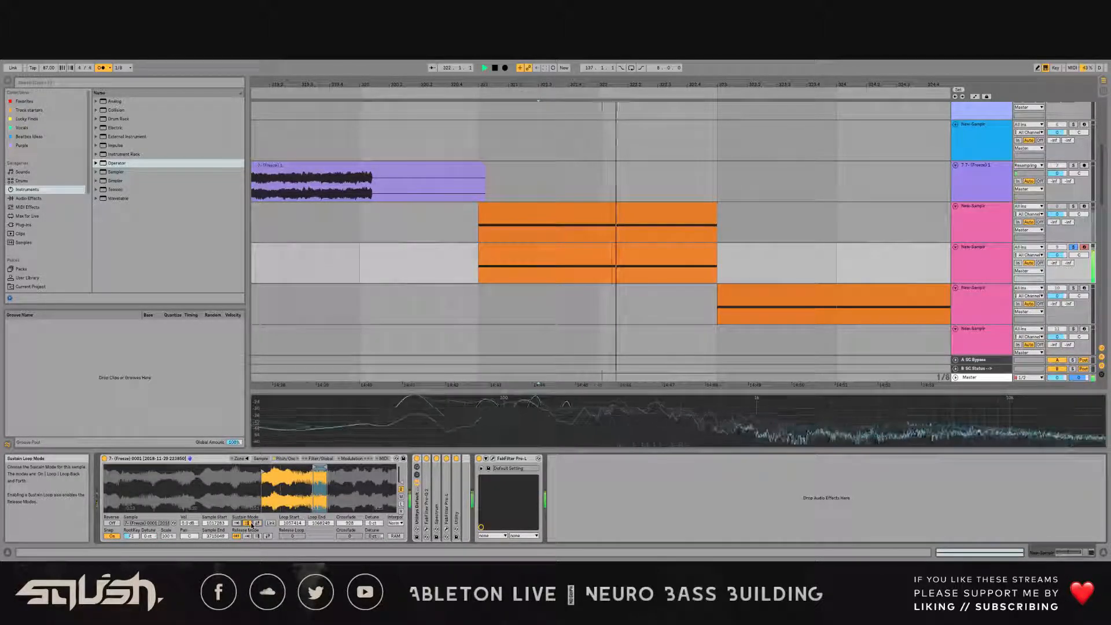
pyautogui.press('space')
pyautogui.click(533, 249)
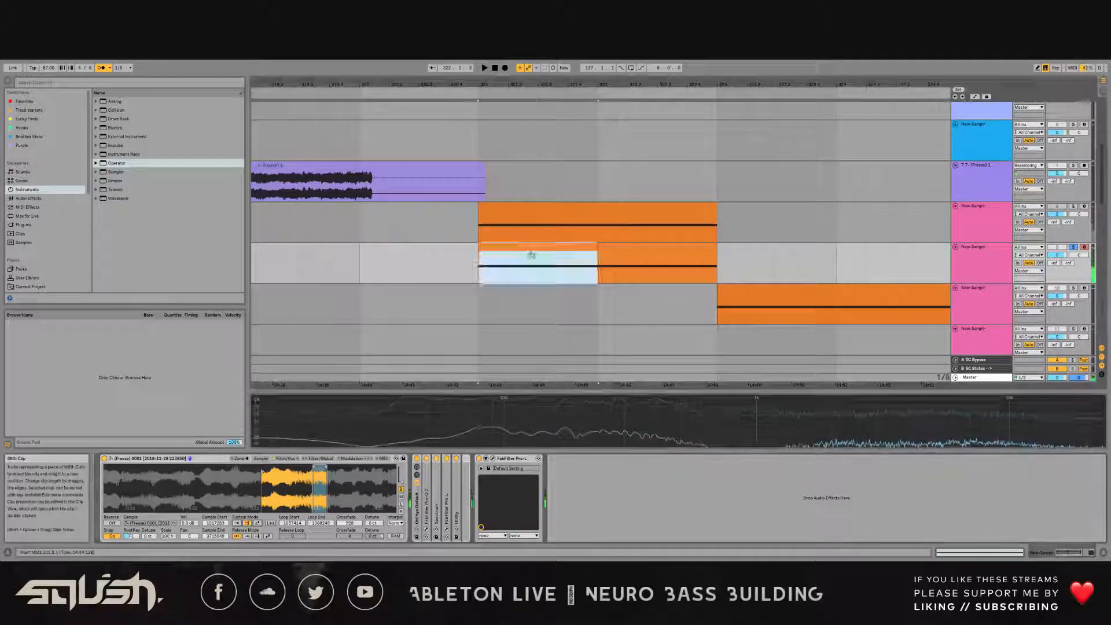
pyautogui.click(286, 458)
pyautogui.press('space')
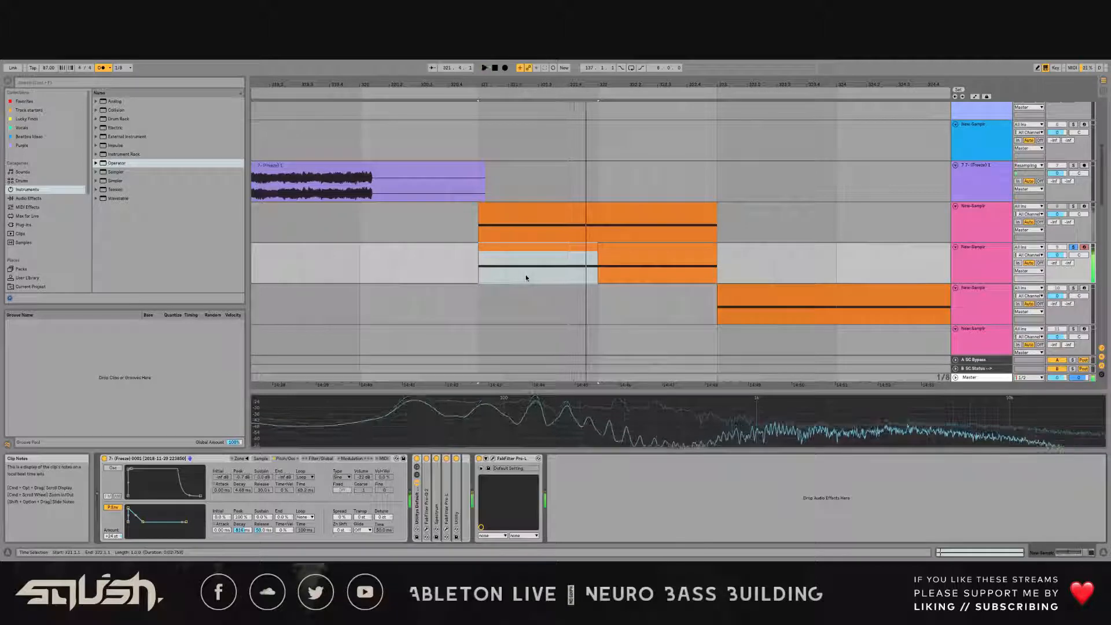
pyautogui.press('space')
# Step: Mark the midpoint of the first one-bar clip and select its second and first halves in turn
pyautogui.click(540, 270)
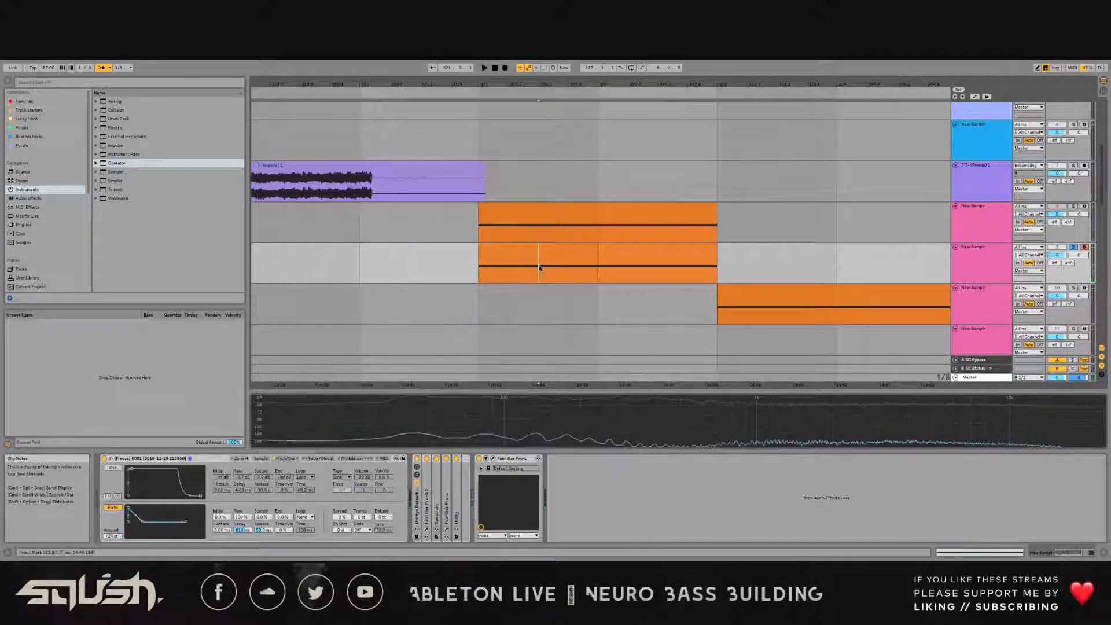
pyautogui.moveTo(539, 270); pyautogui.dragTo(594, 277)
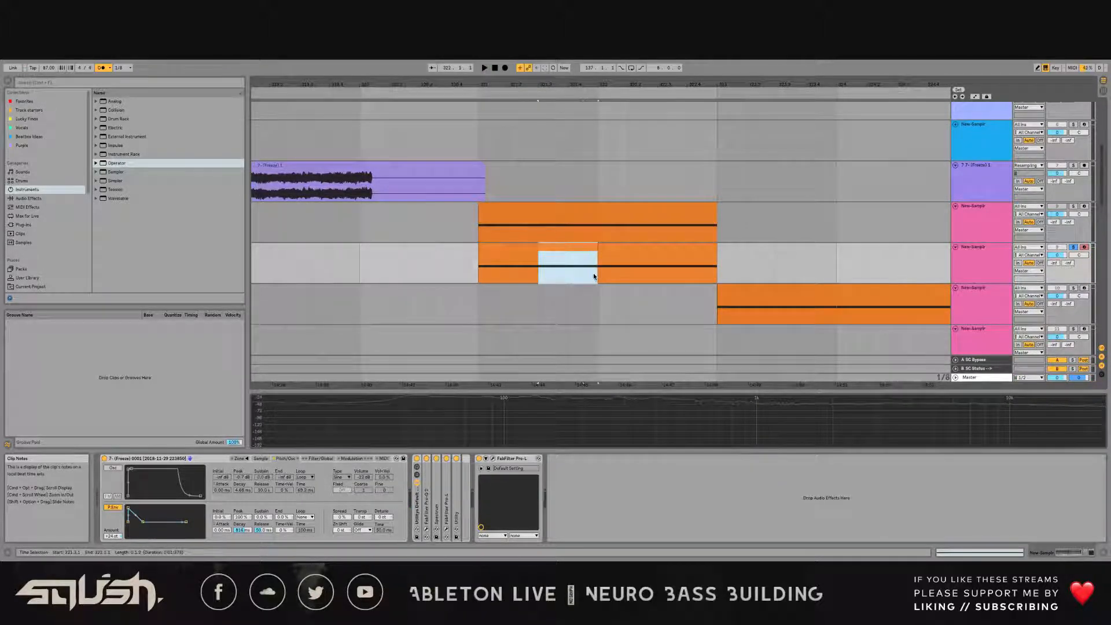
pyautogui.click(540, 277)
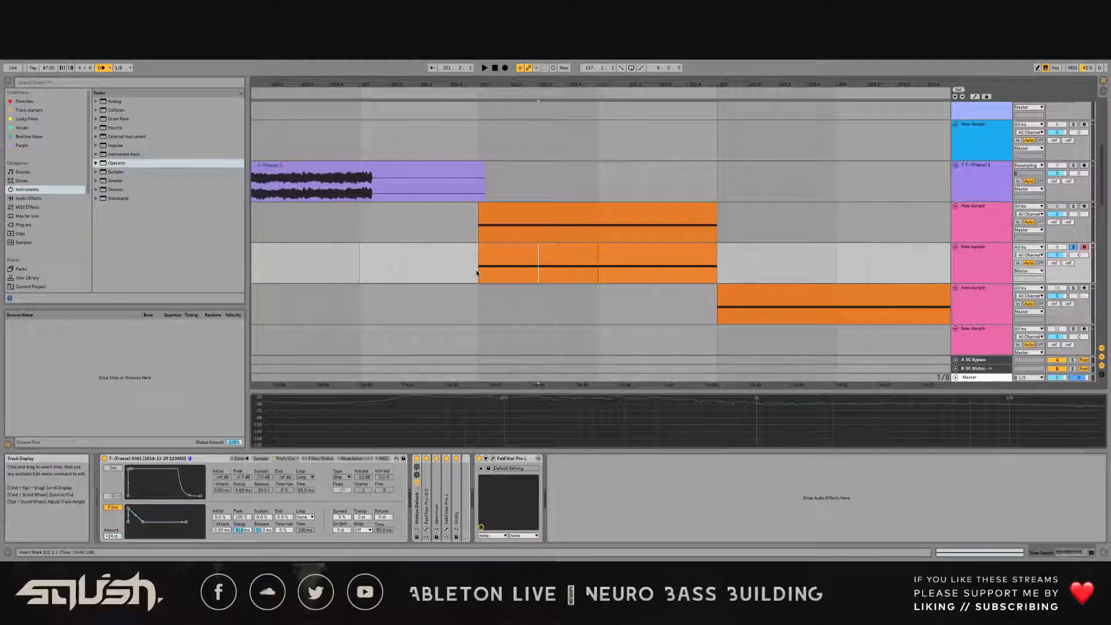
pyautogui.moveTo(478, 273); pyautogui.dragTo(540, 279)
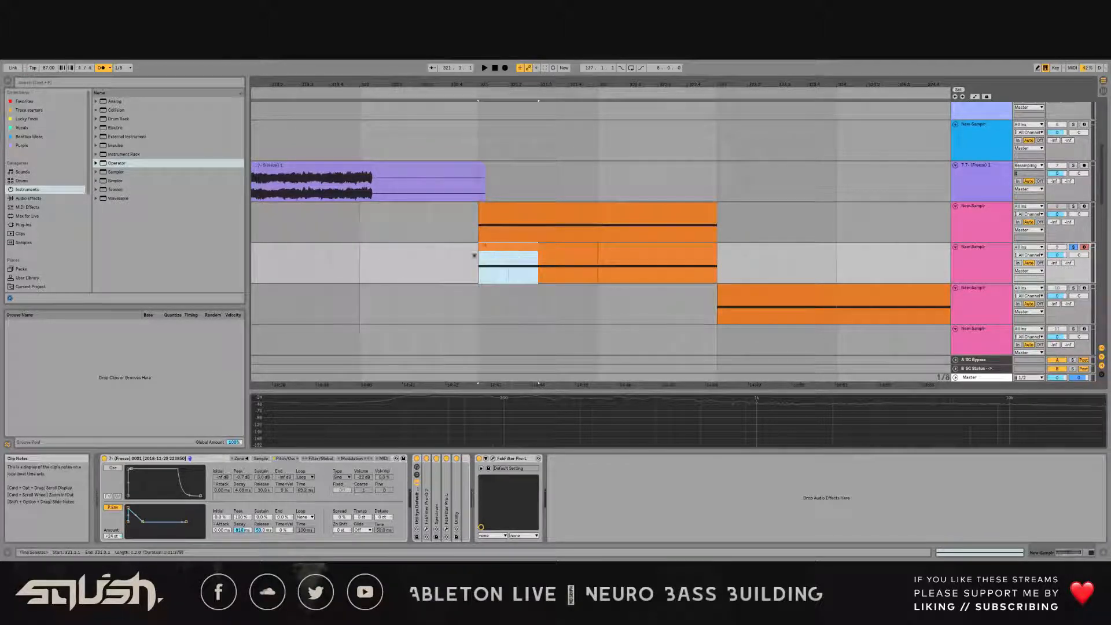
pyautogui.click(493, 253)
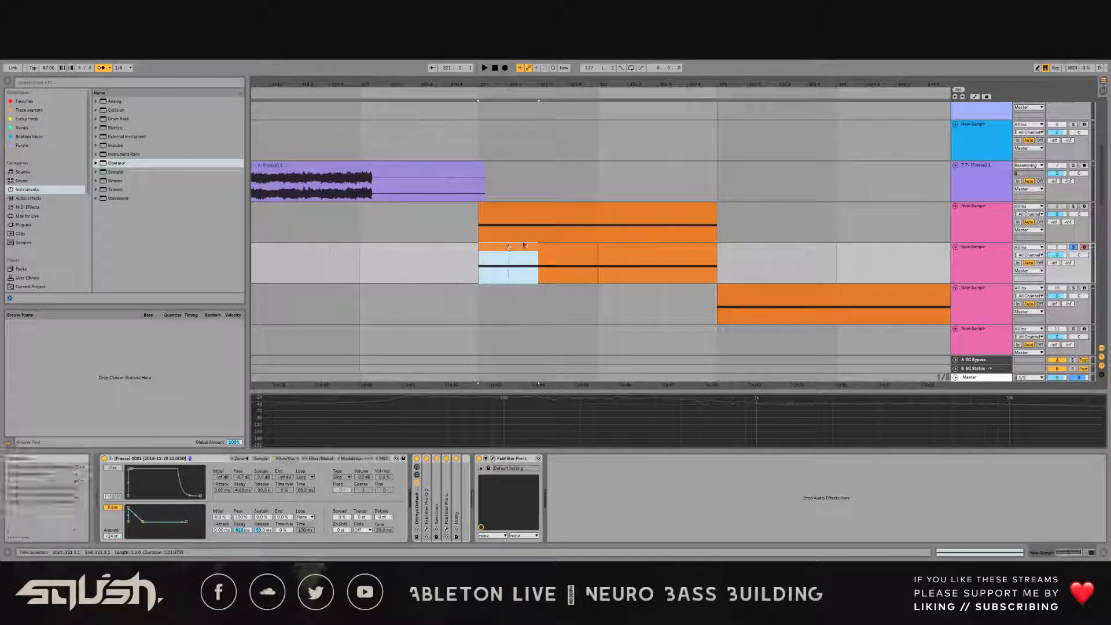
# Step: Lengthen the pitch envelope's decay to 1.38 s and play the one-bar clips from their start
pyautogui.click(239, 532)
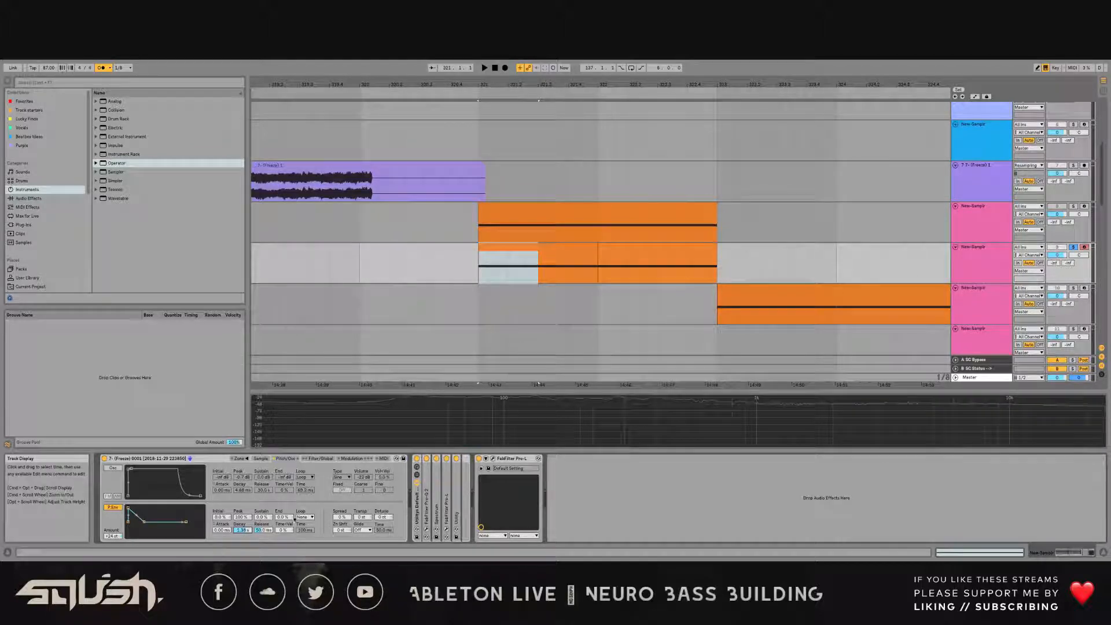
pyautogui.click(541, 282)
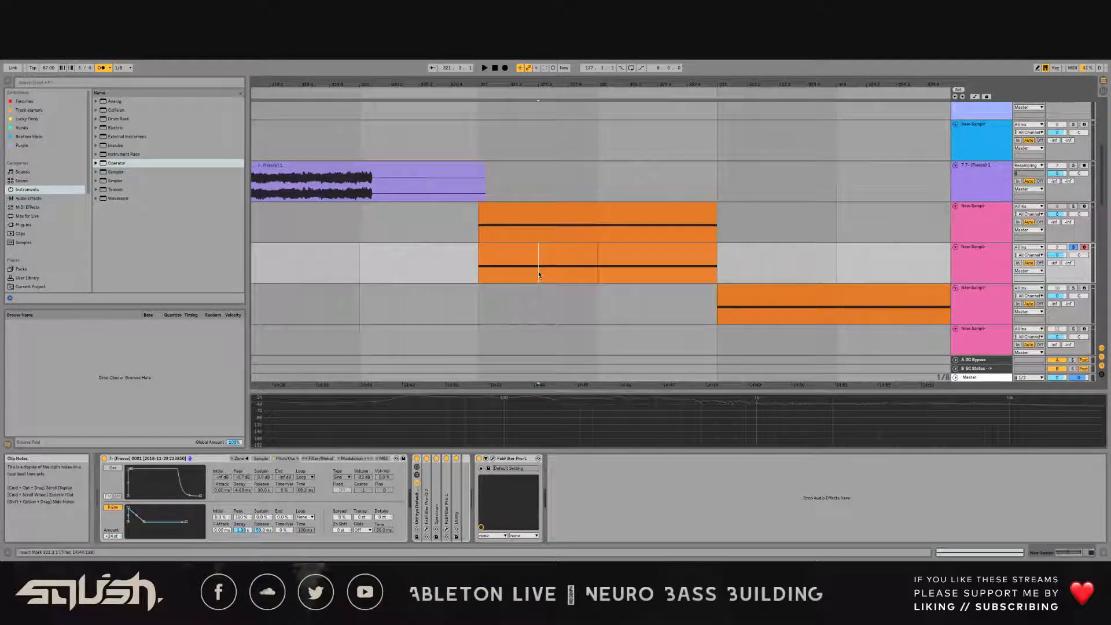
pyautogui.click(476, 274)
pyautogui.press('space')
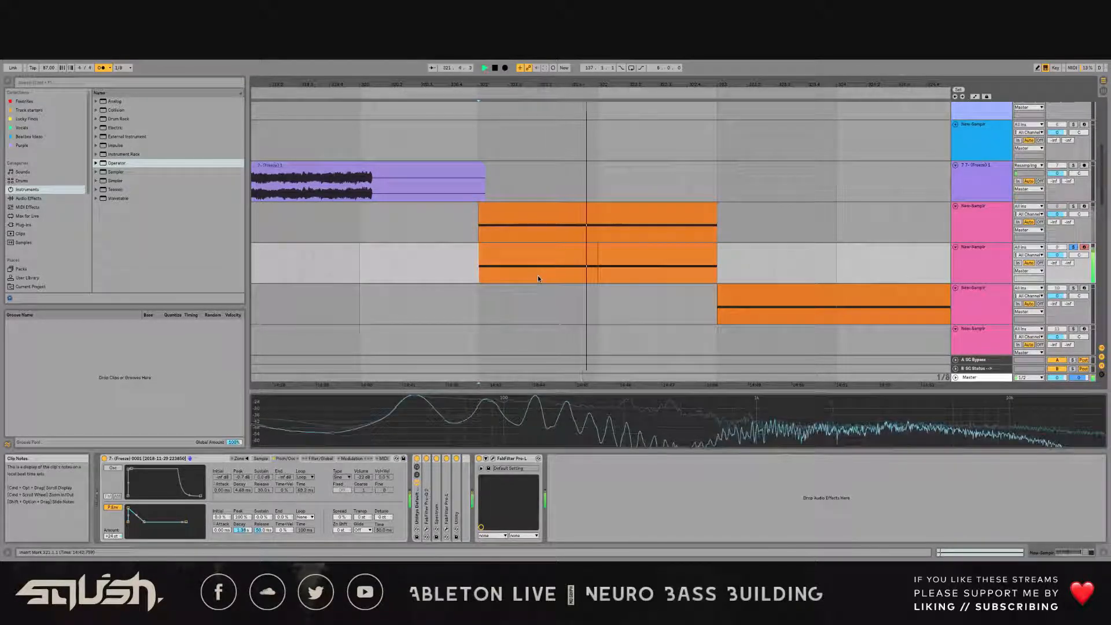
pyautogui.click(496, 271)
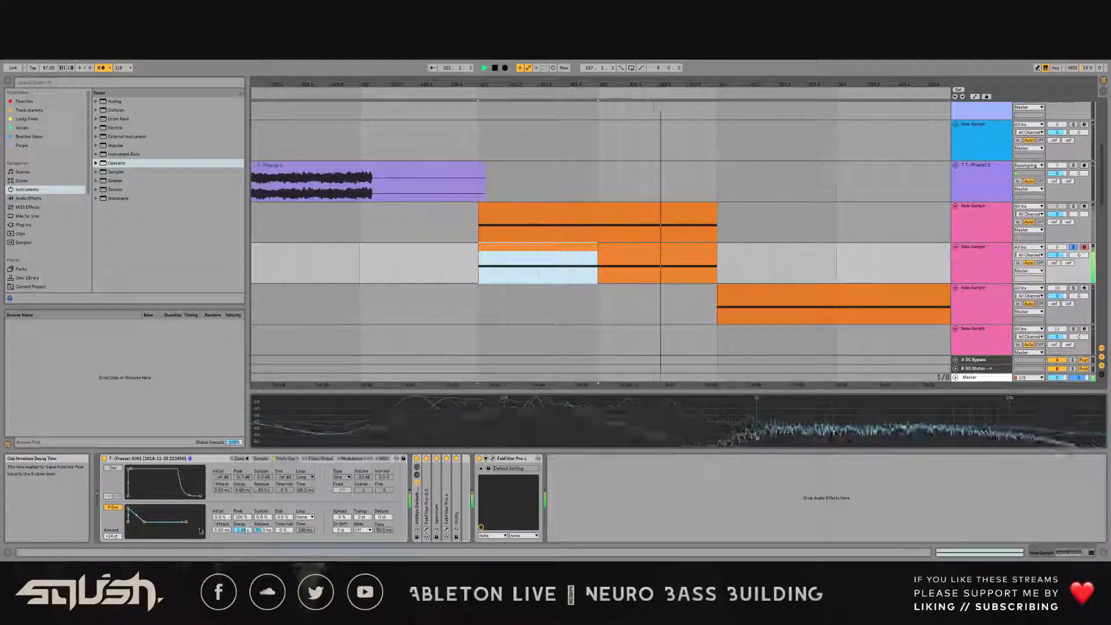
# Step: Try lower pitch envelope amounts in Sampler in stages, playing the one-bar clips after each change
pyautogui.press('space')
pyautogui.moveTo(112, 536); pyautogui.dragTo(112, 541)
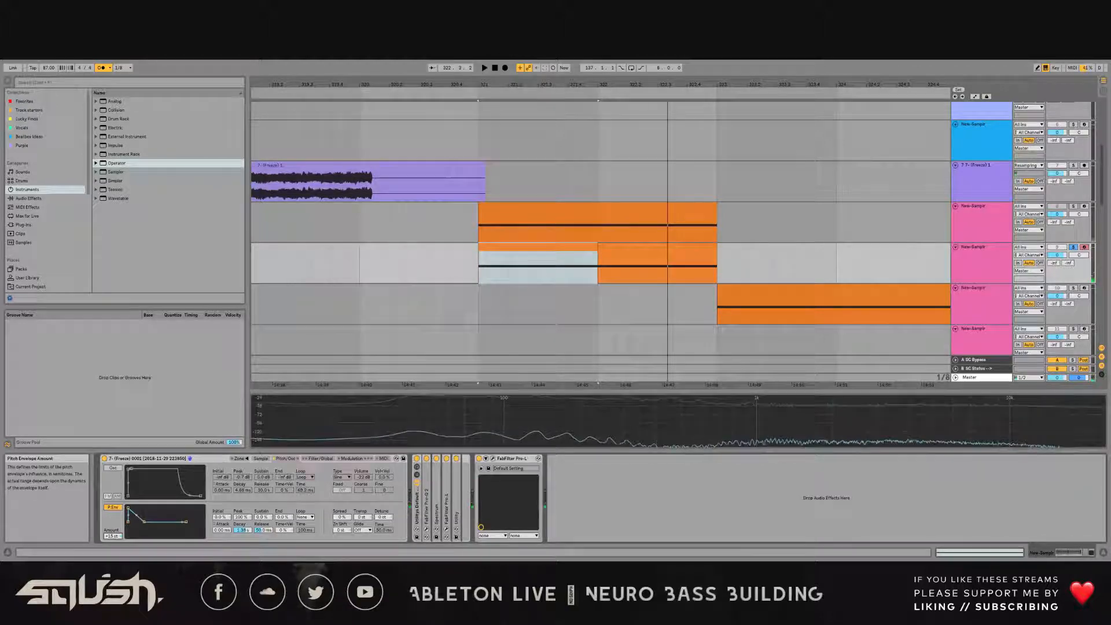
pyautogui.press('space')
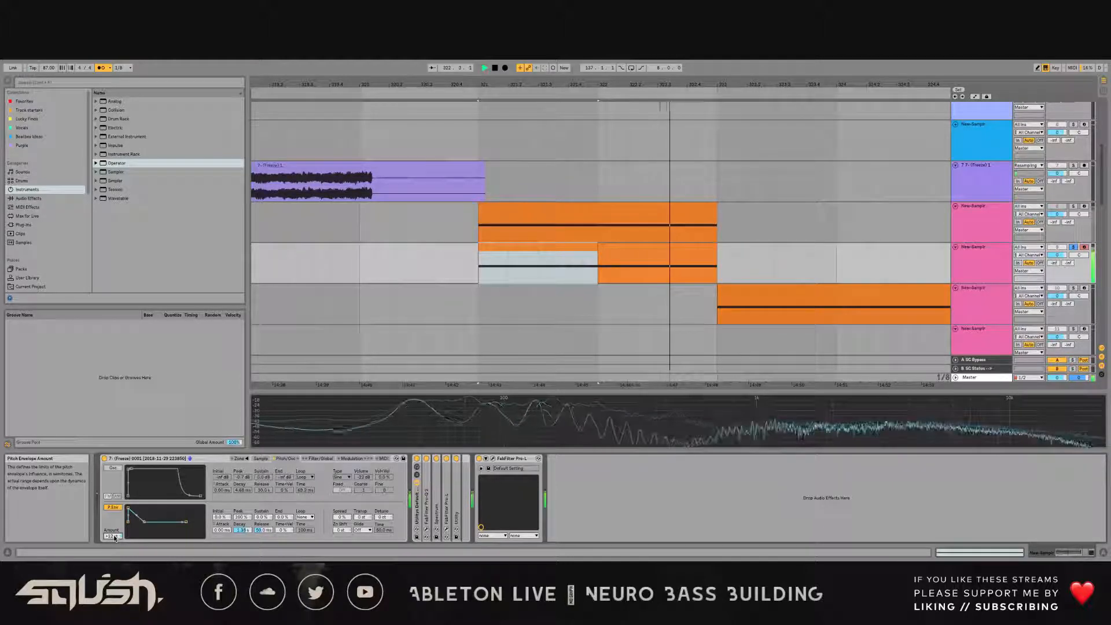
pyautogui.press('space')
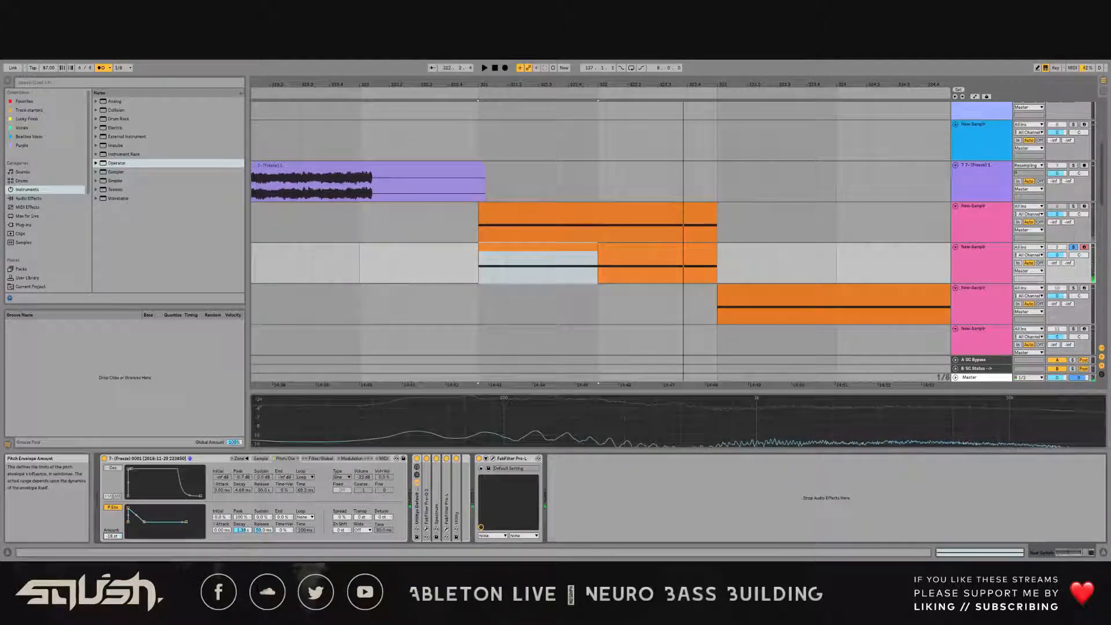
pyautogui.press('space')
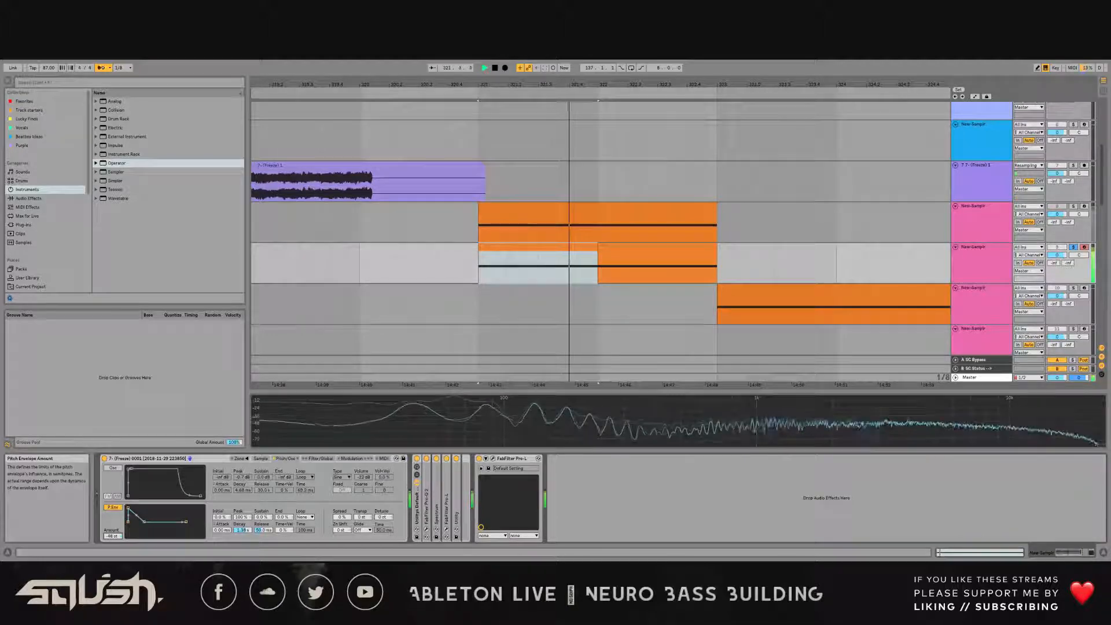
pyautogui.press('space')
pyautogui.press('space')
# Step: Raise and readjust the pitch envelope amount, replaying the first one-bar clip to compare the pitch sweeps
pyautogui.moveTo(112, 536); pyautogui.dragTo(112, 481)
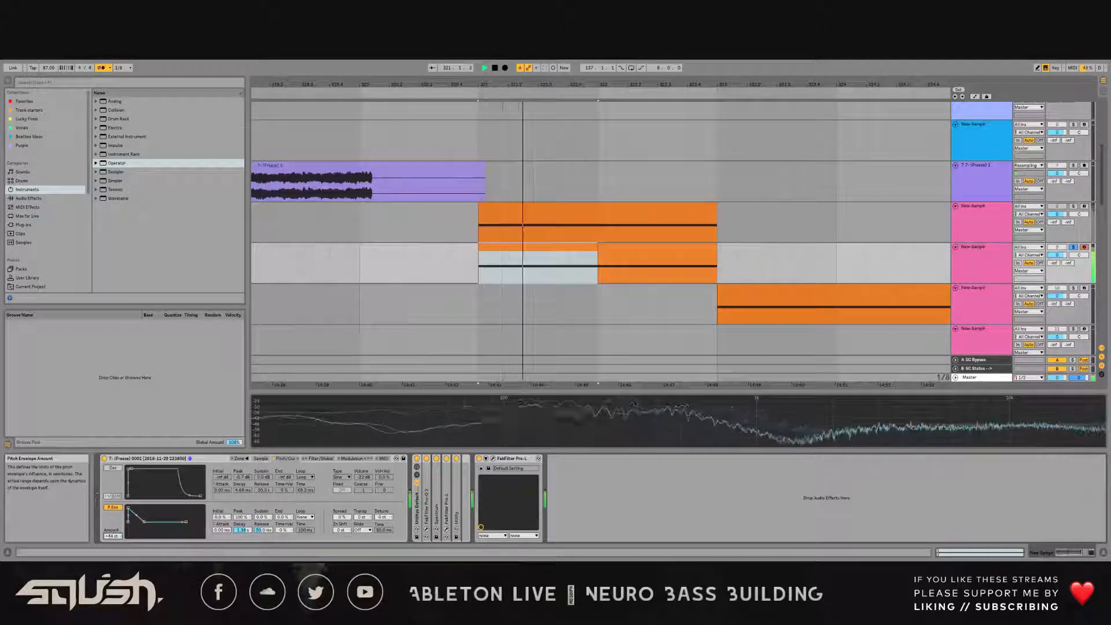
pyautogui.press('space')
pyautogui.press('space')
pyautogui.press('b')
pyautogui.moveTo(112, 536); pyautogui.dragTo(112, 550)
pyautogui.press('space')
pyautogui.press('space')
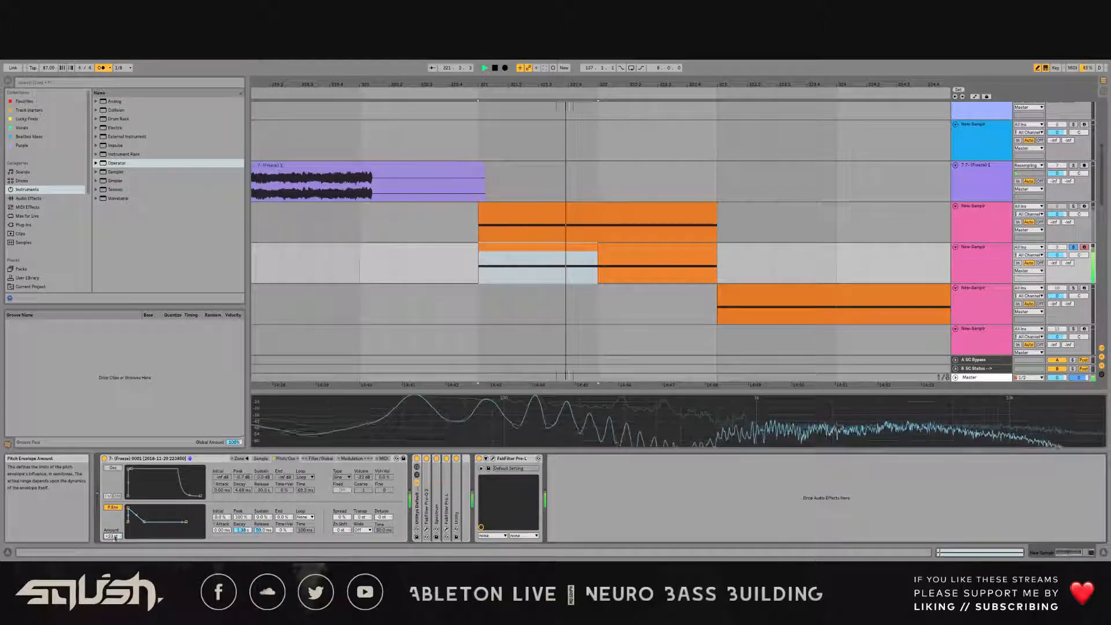
pyautogui.press('space')
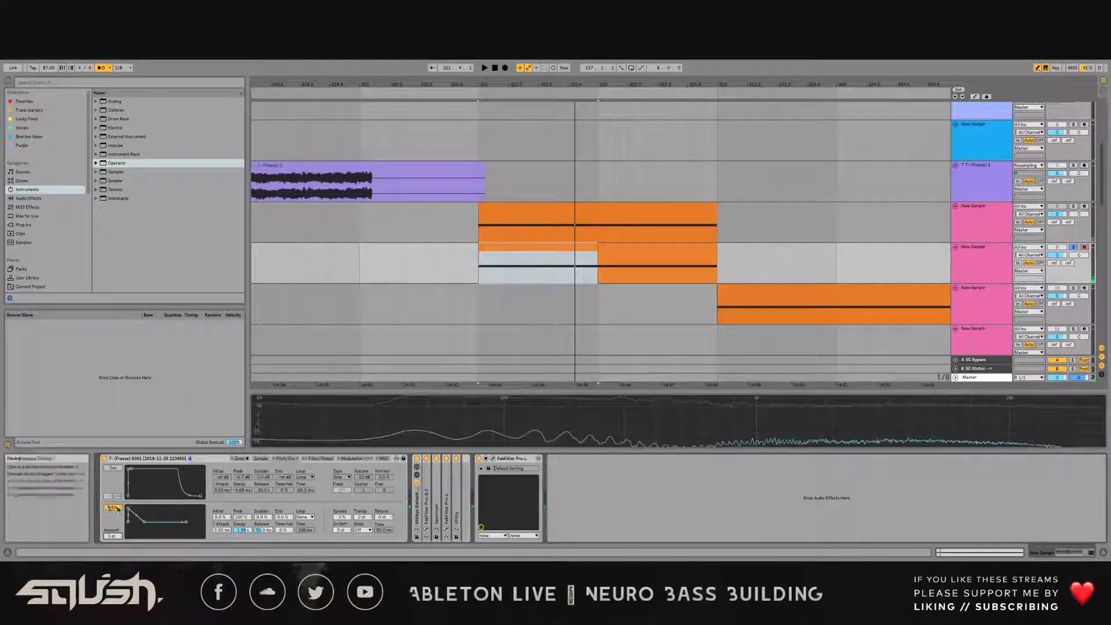
# Step: Bend the pitch envelope's decay slope to 87% and play the first one-bar clip
pyautogui.moveTo(136, 515); pyautogui.dragTo(136, 518)
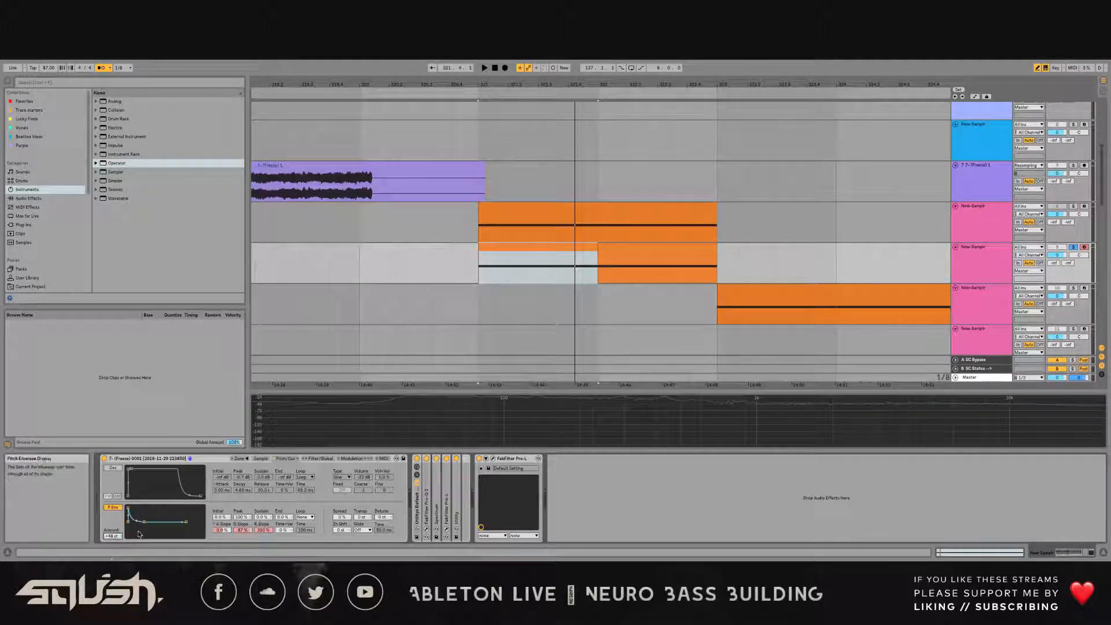
pyautogui.press('space')
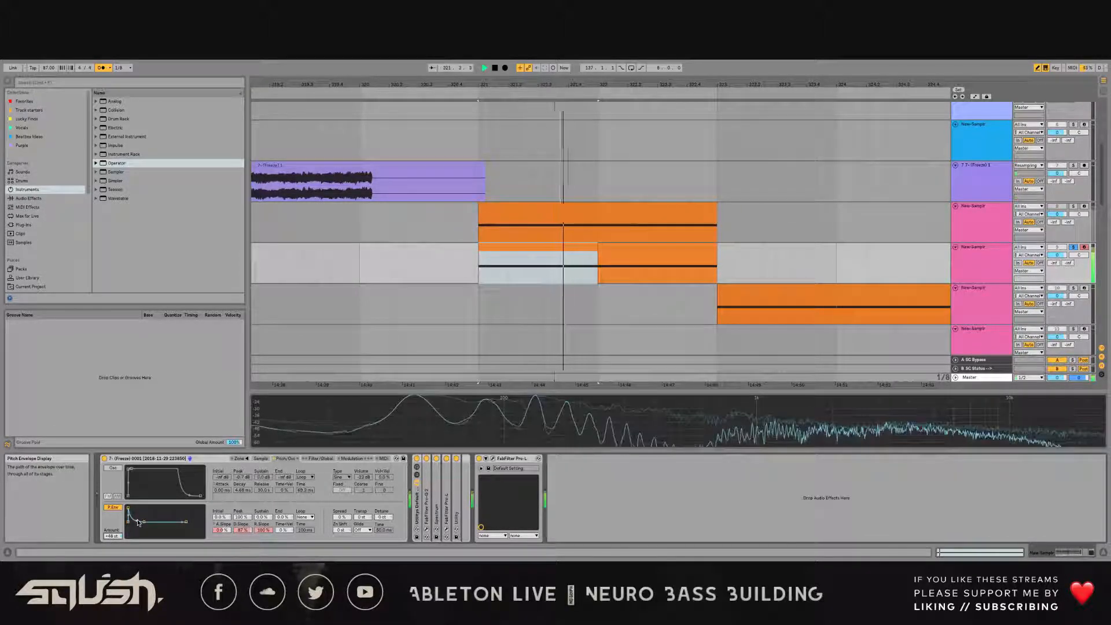
pyautogui.press('space')
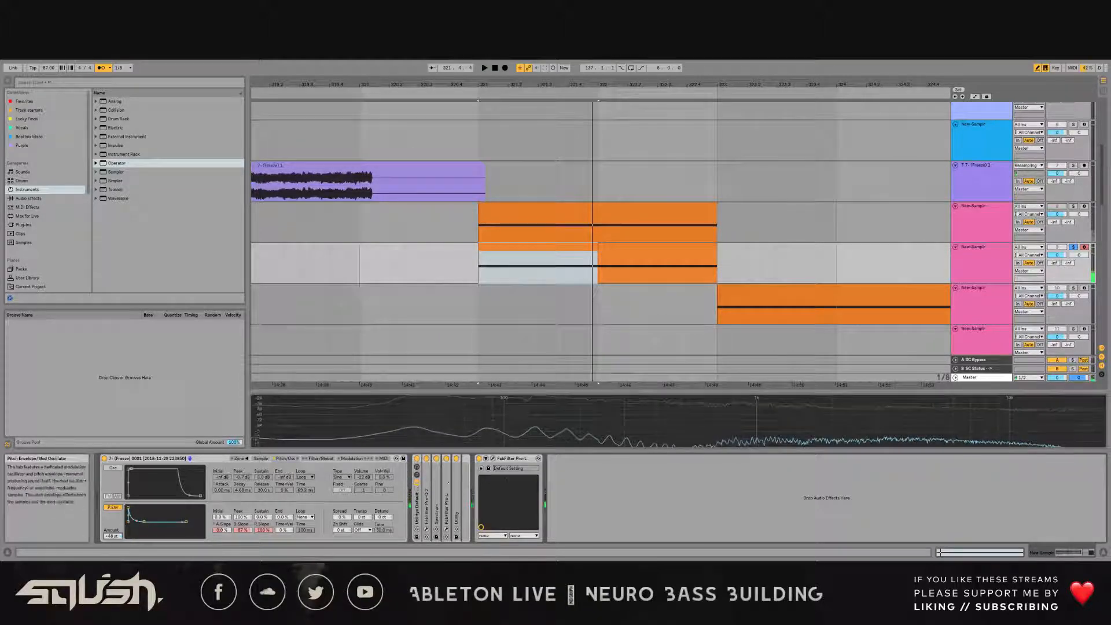
# Step: Delete the demonstration track that holds the two one-bar clips
pyautogui.click(992, 254)
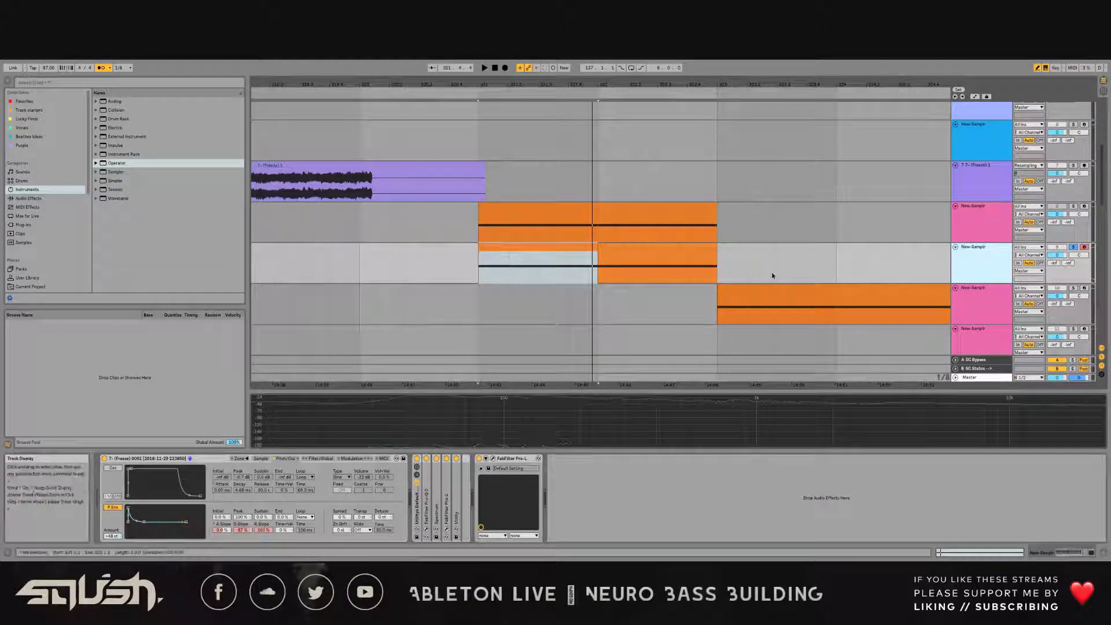
pyautogui.press('Delete')
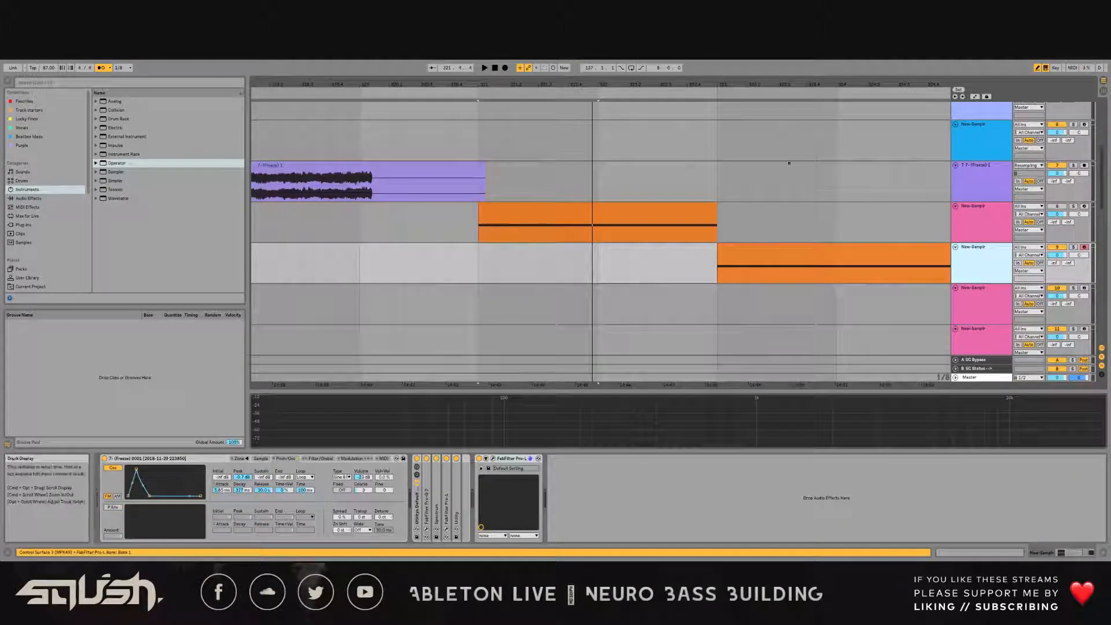
pyautogui.moveTo(674, 85); pyautogui.dragTo(542, 79)
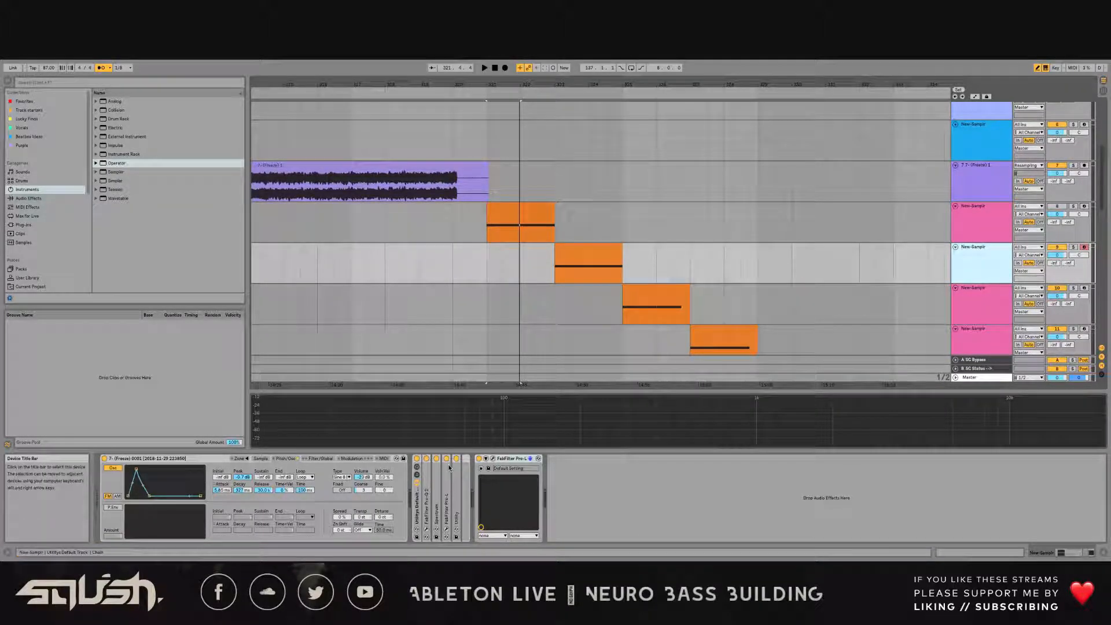
# Step: Examine the first resampled clip's Sampler loop settings and look through the staircase of clips on the tracks below
pyautogui.click(208, 459)
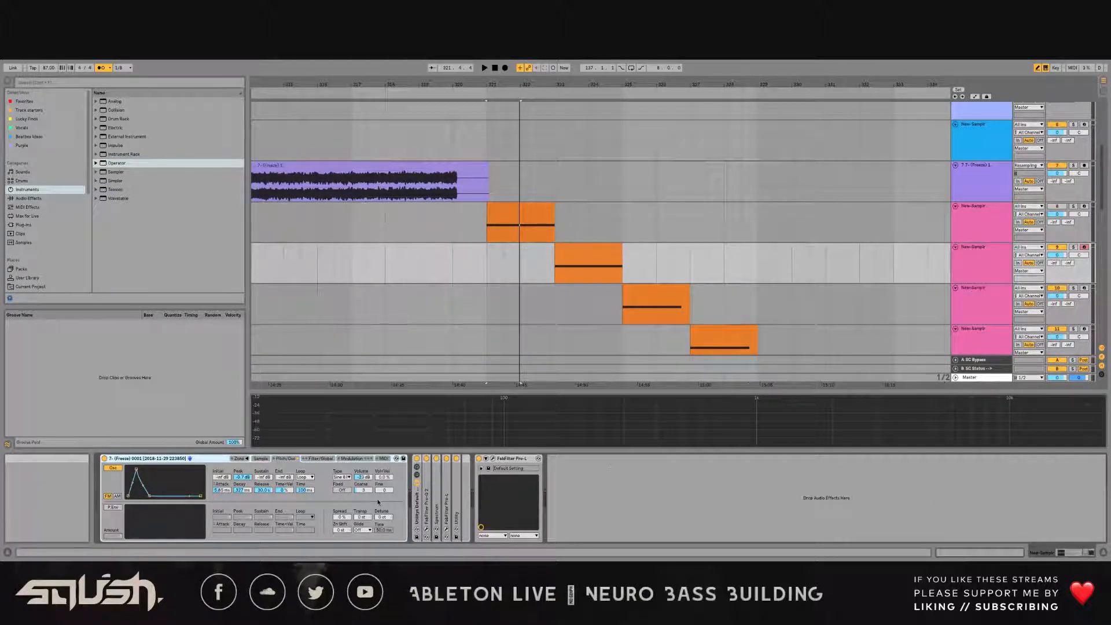
pyautogui.click(520, 216)
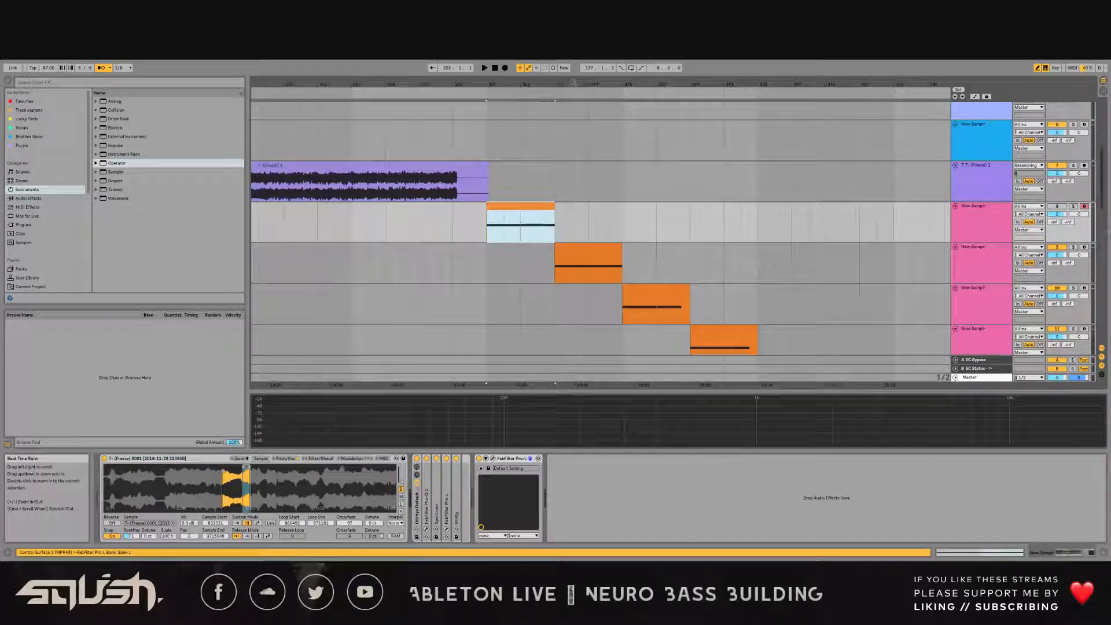
pyautogui.moveTo(575, 83); pyautogui.dragTo(408, 83)
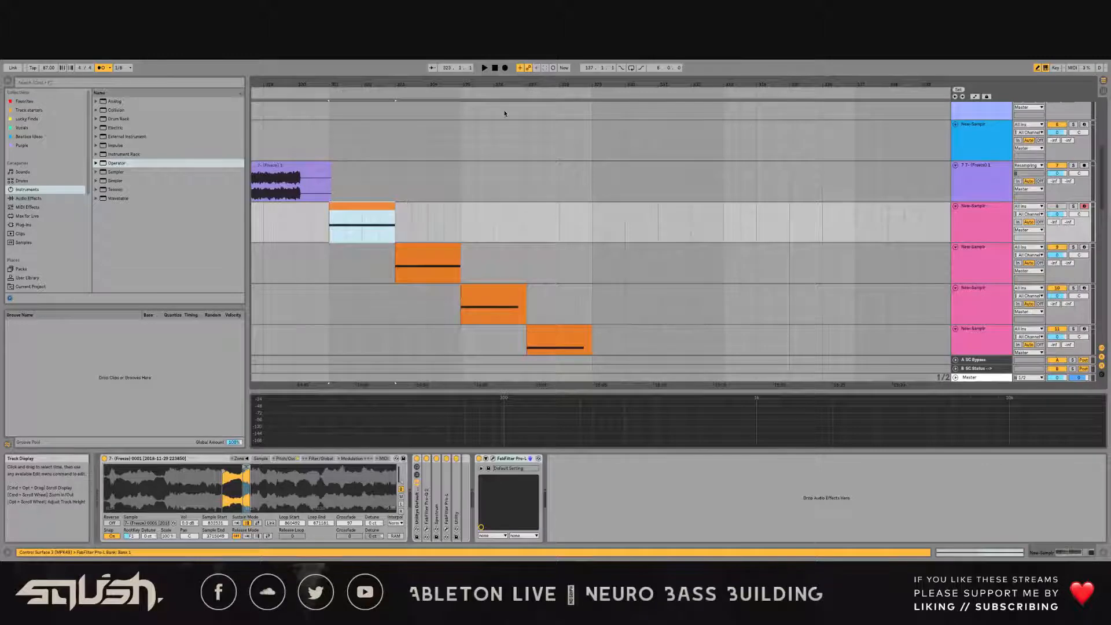
pyautogui.moveTo(478, 83); pyautogui.dragTo(478, 67)
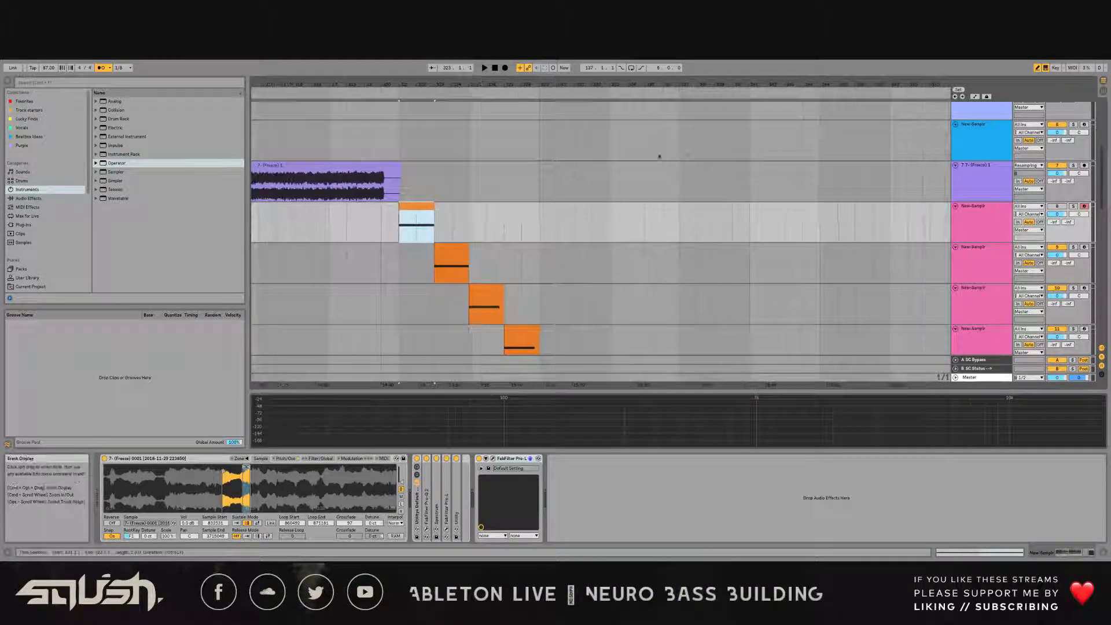
pyautogui.click(1057, 206)
pyautogui.scroll(-5, 609, 231)
pyautogui.scroll(-5, 609, 231)
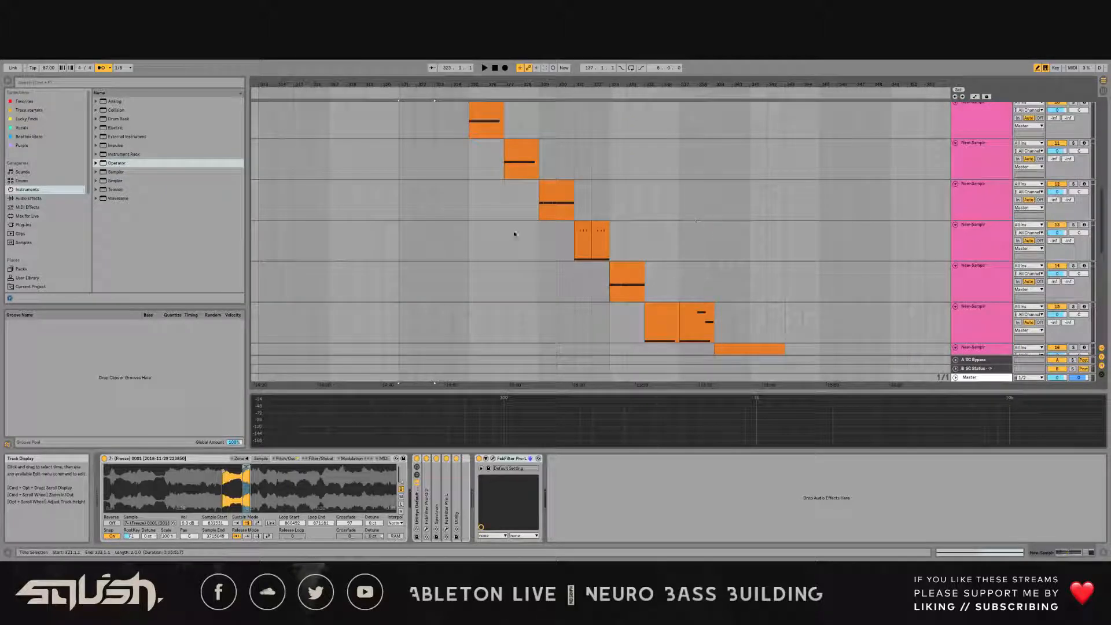
# Step: Select the first one-bar clip with three short high notes above its long note and play it
pyautogui.click(576, 233)
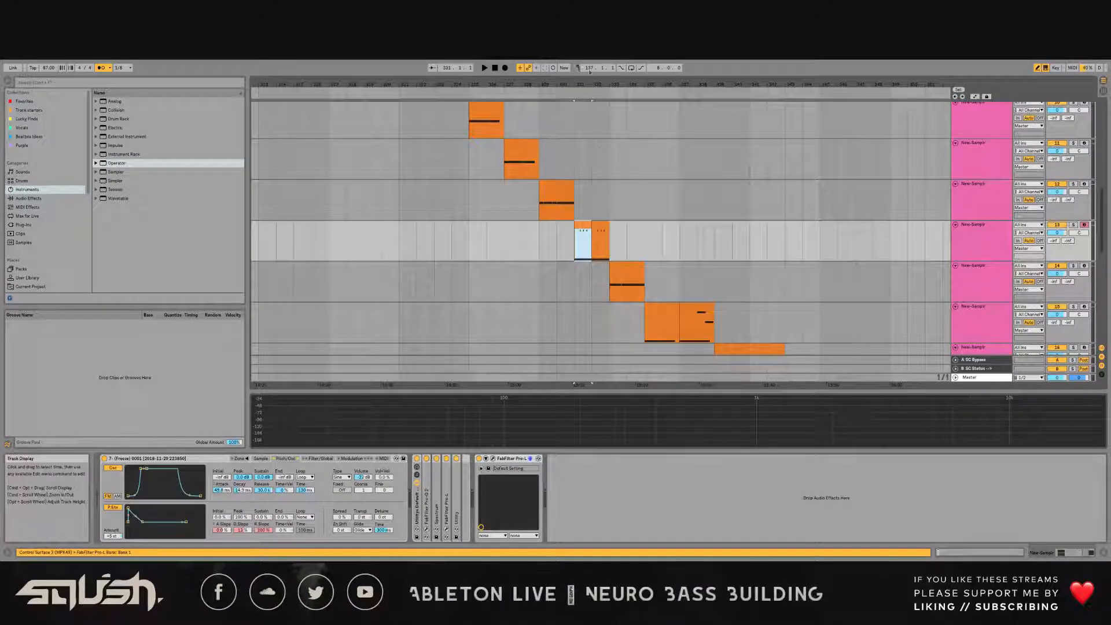
pyautogui.moveTo(590, 83); pyautogui.dragTo(590, 139)
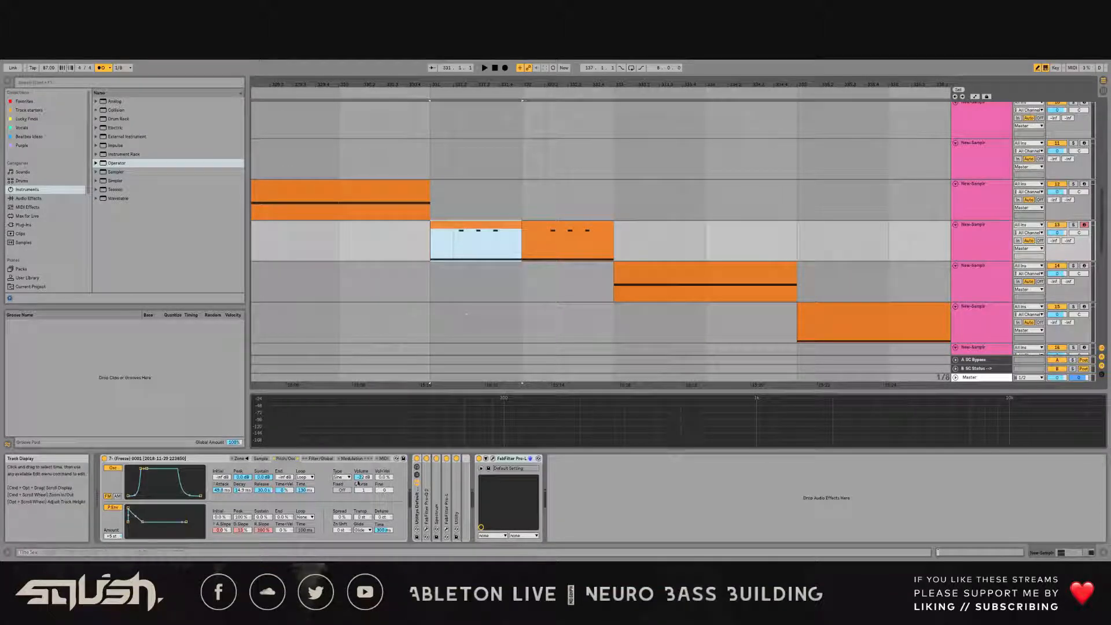
pyautogui.scroll(-2, 451, 266)
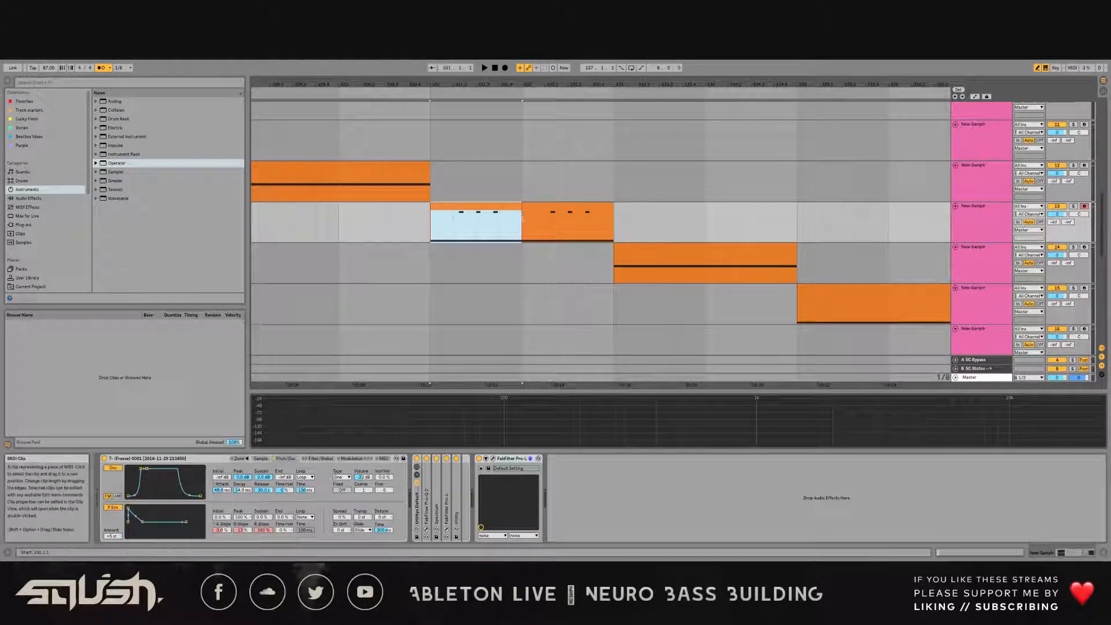
pyautogui.press('space')
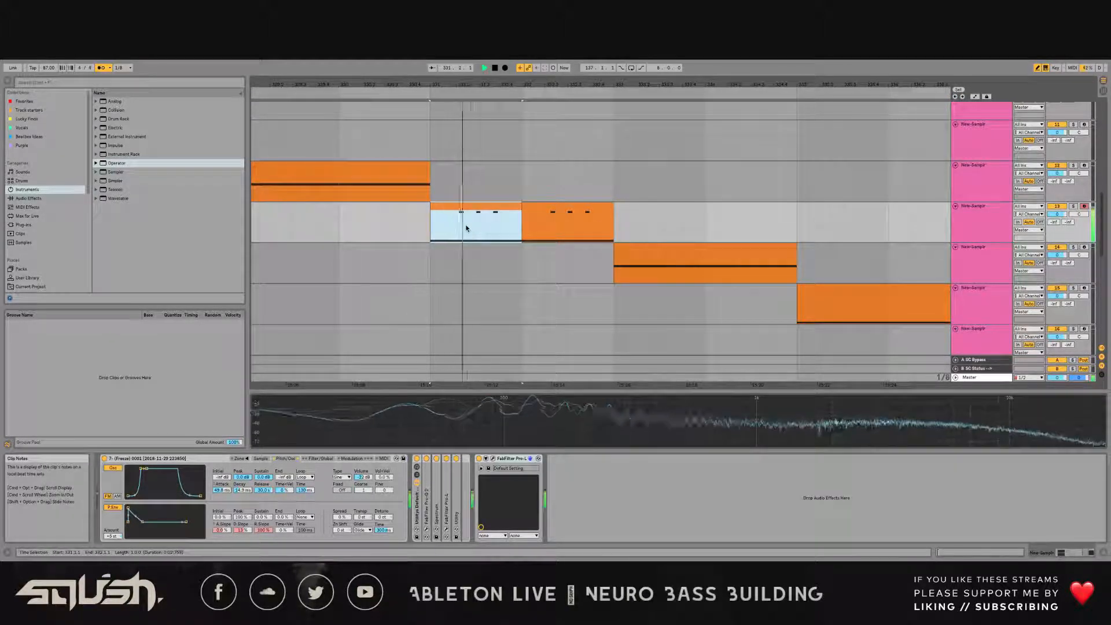
pyautogui.press('space')
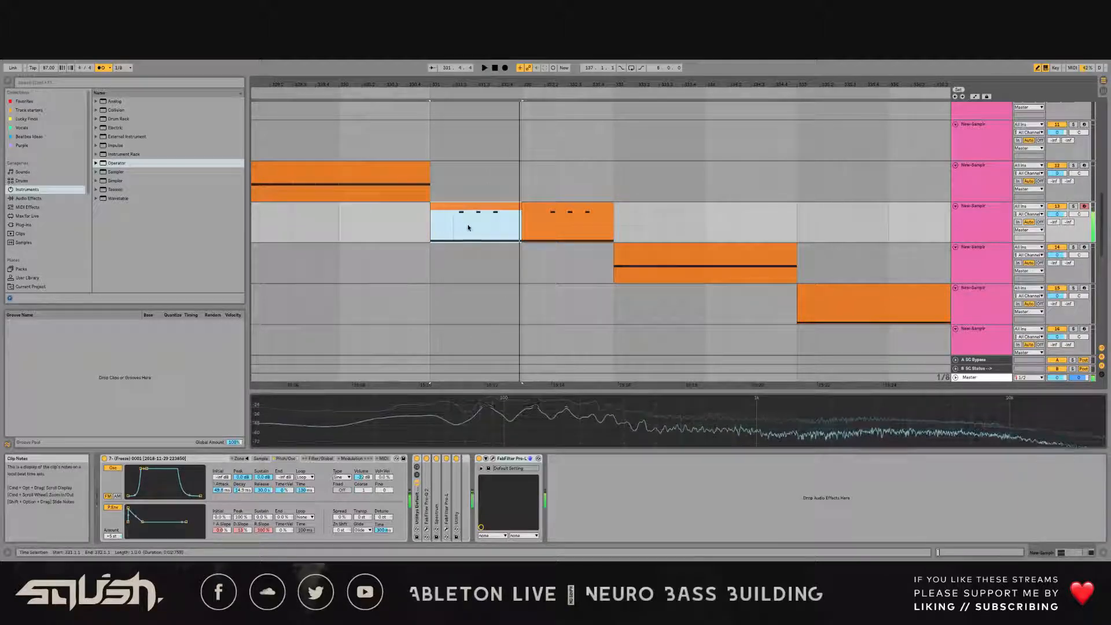
# Step: Inspect the long low note and three short high notes in the clip, and return to its Sampler settings
pyautogui.doubleClick(484, 215)
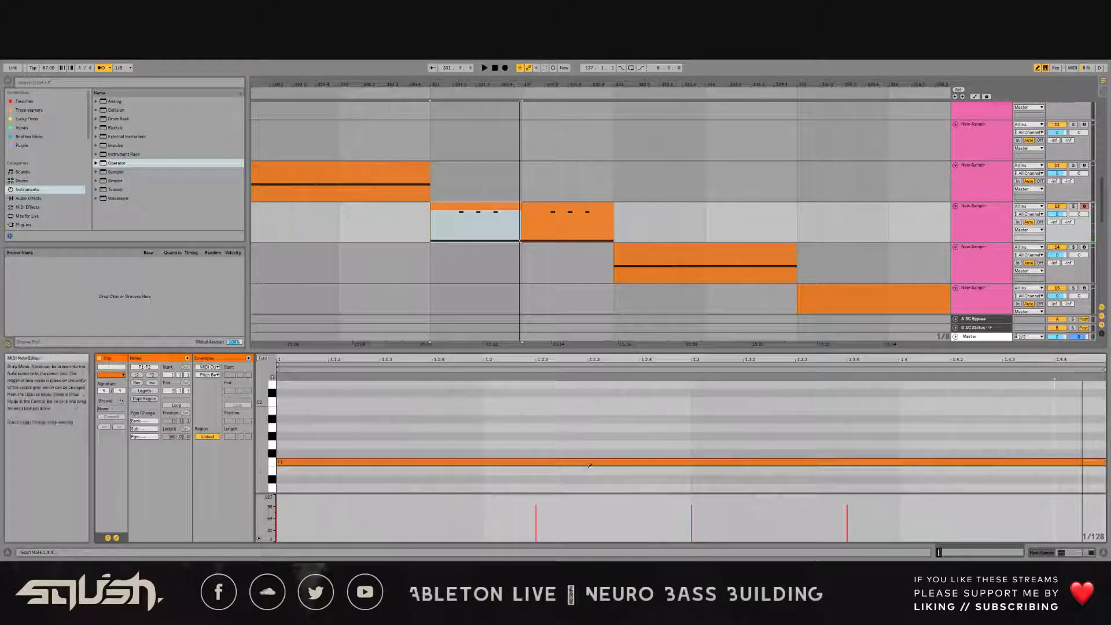
pyautogui.scroll(-8, 588, 427)
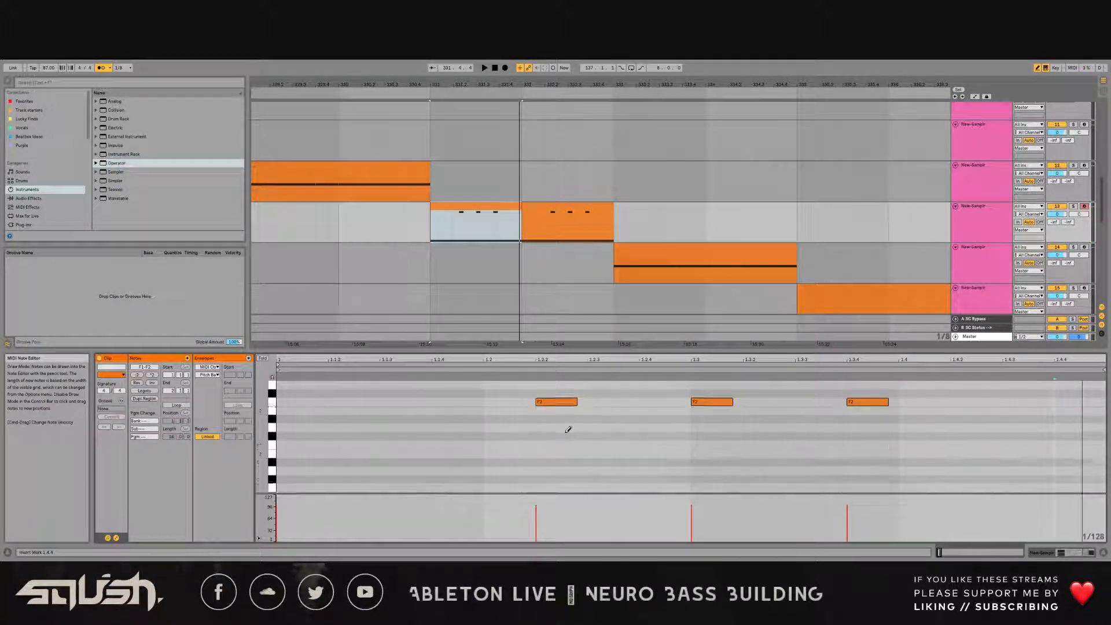
pyautogui.hotkey('shift', 'Tab')
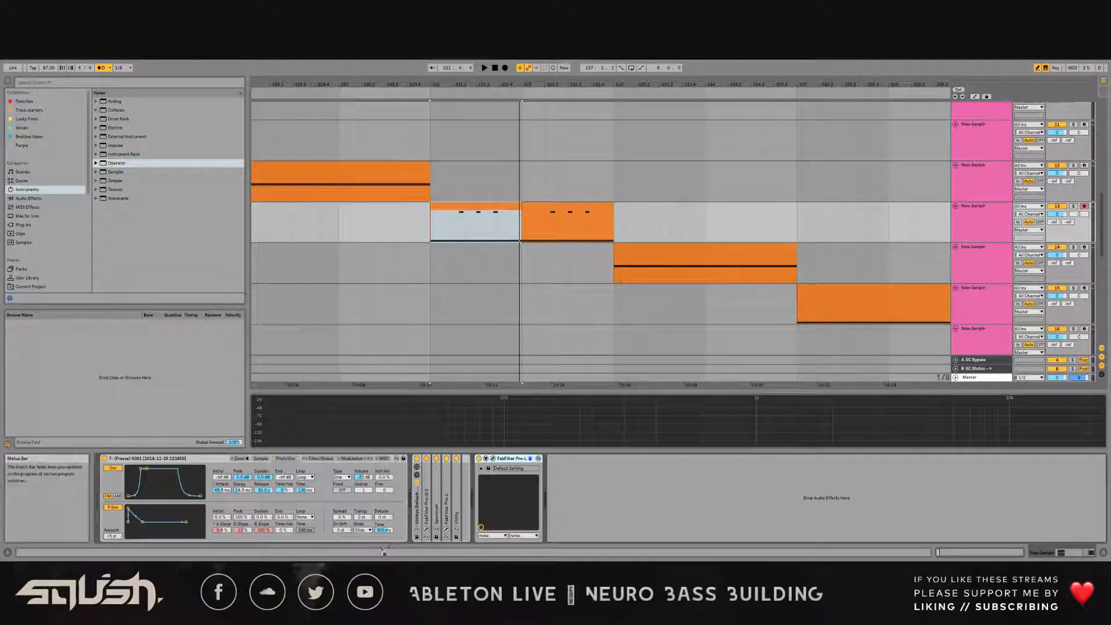
# Step: Check Sampler's voice options and glide settings, and play both one-bar clips with the short high notes
pyautogui.click(313, 460)
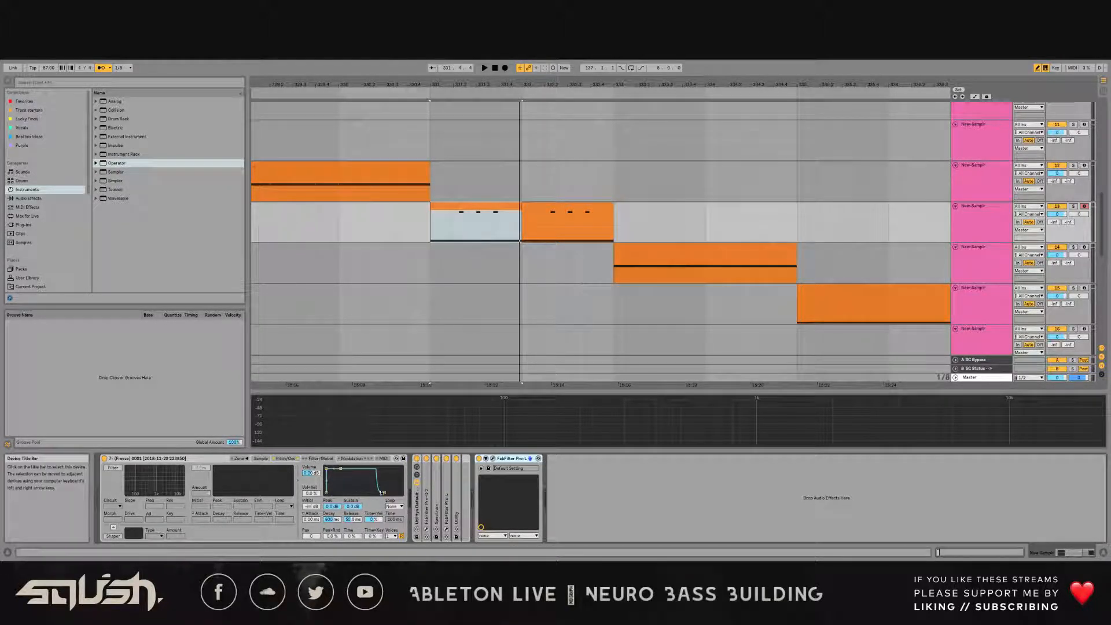
pyautogui.click(395, 536)
pyautogui.click(389, 433)
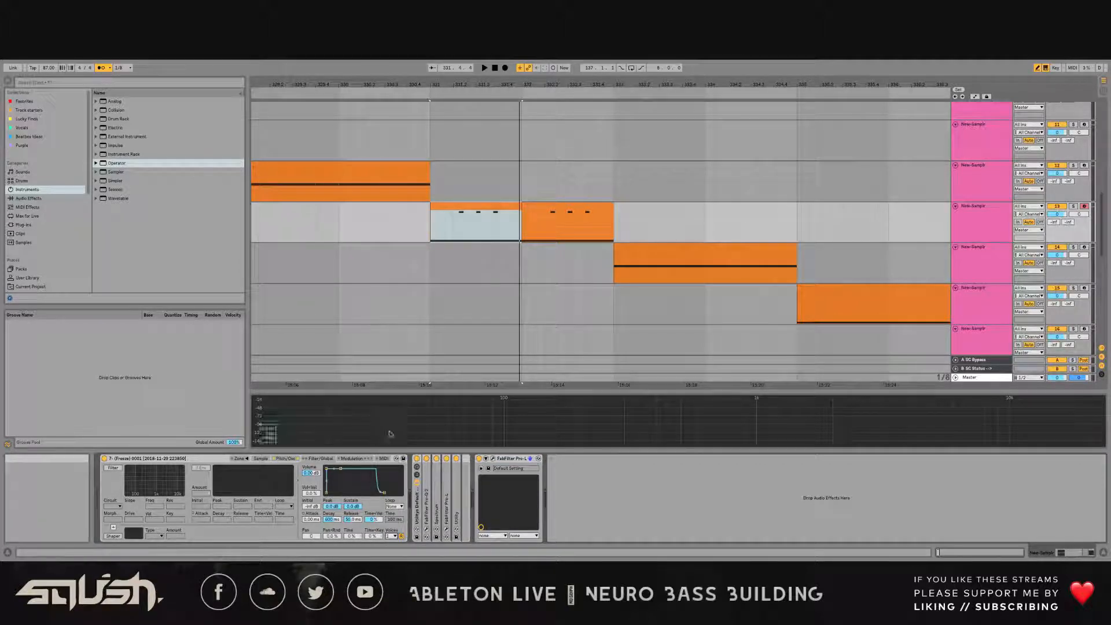
pyautogui.click(285, 459)
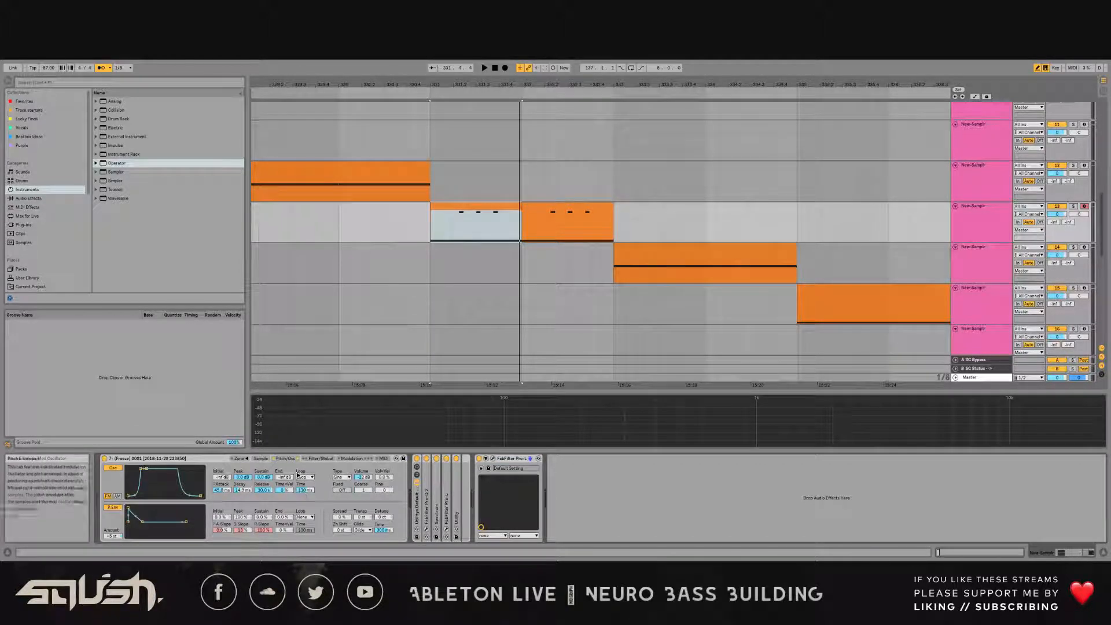
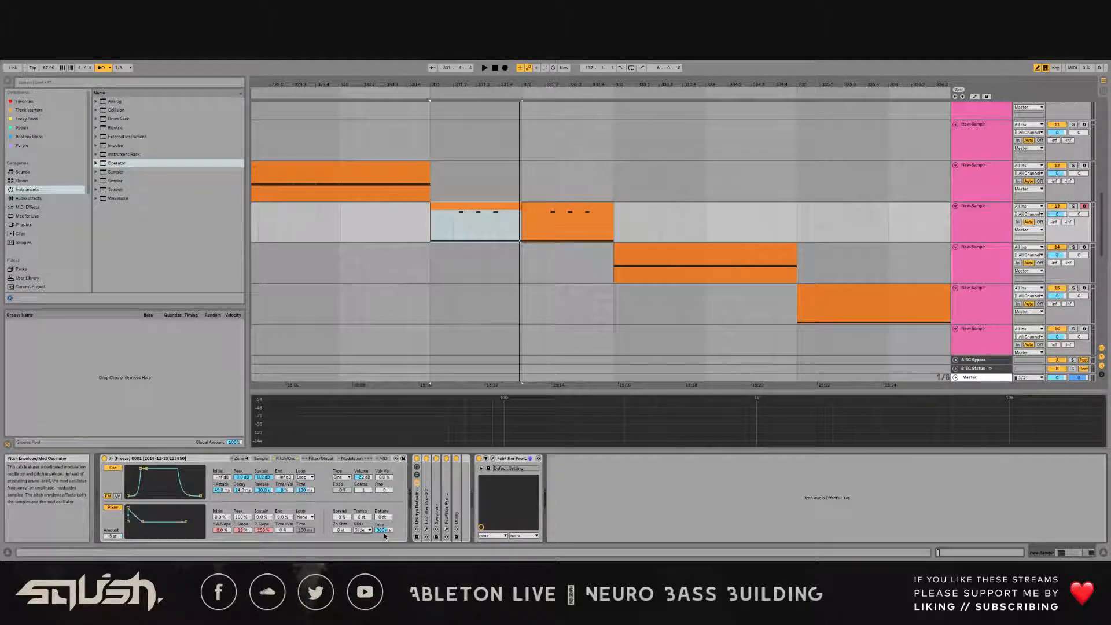
pyautogui.press('space')
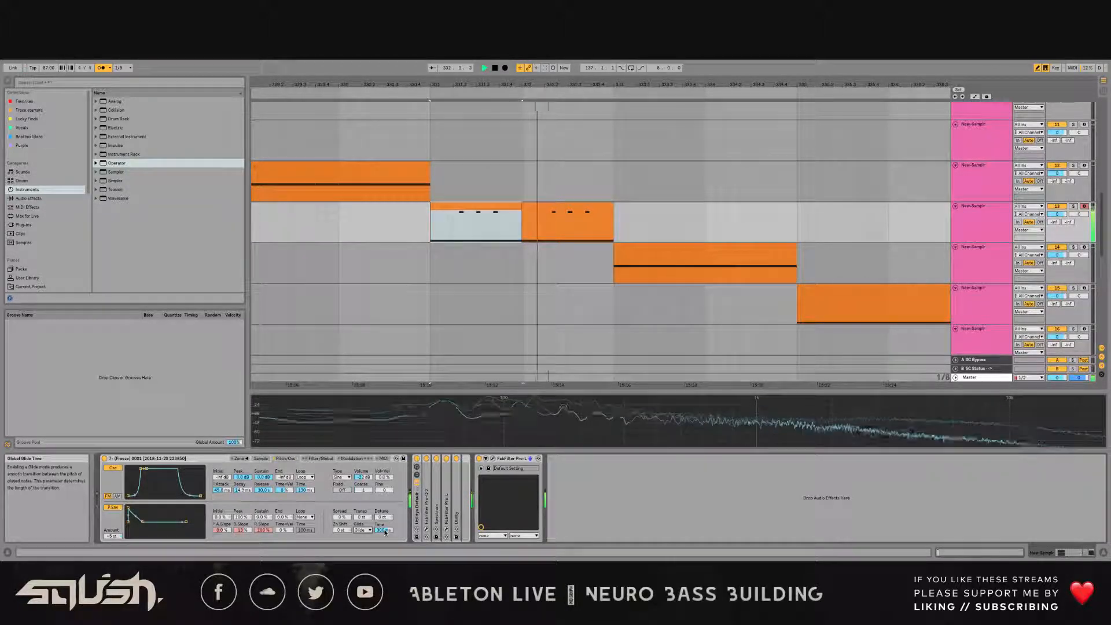
pyautogui.press('space')
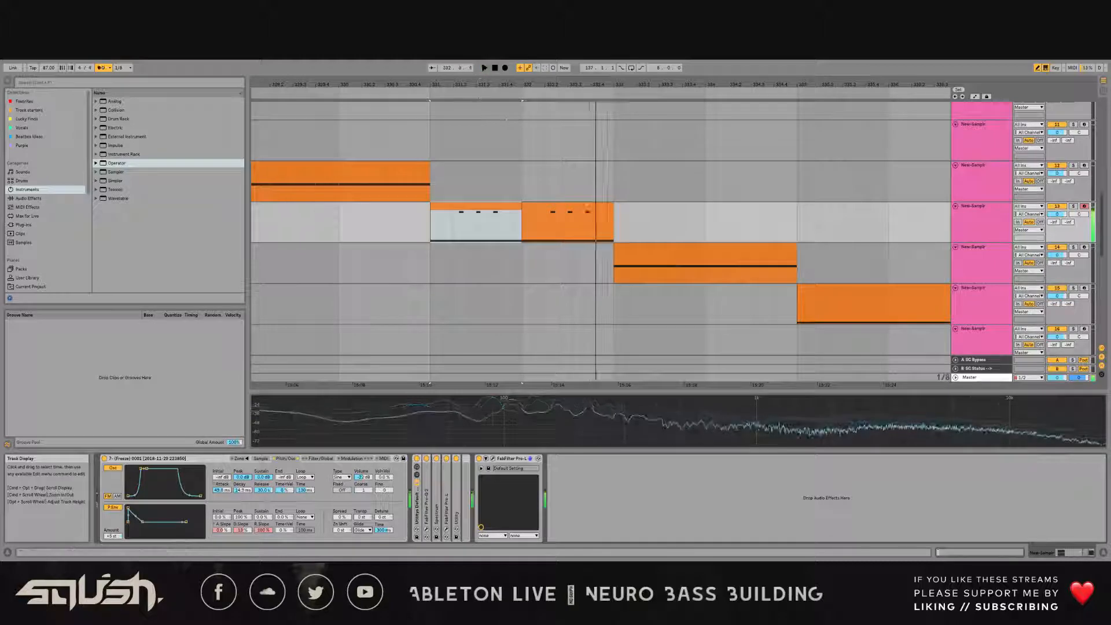
# Step: Select the first clip in the staircase and play the resampled series from there
pyautogui.moveTo(485, 85); pyautogui.dragTo(498, 61)
pyautogui.scroll(5, 441, 189)
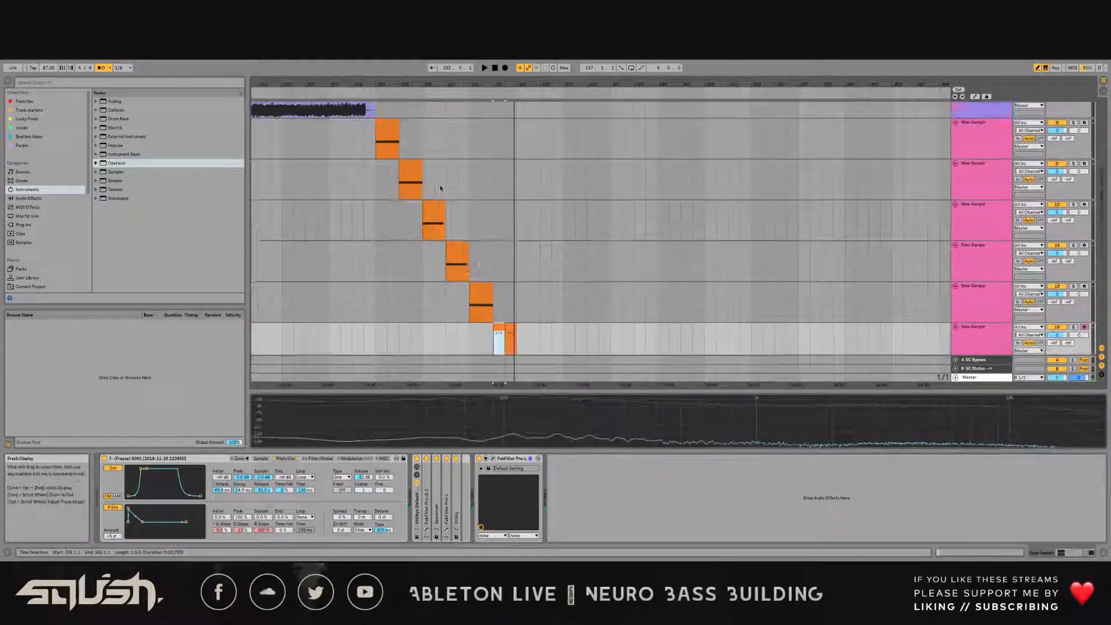
pyautogui.click(384, 201)
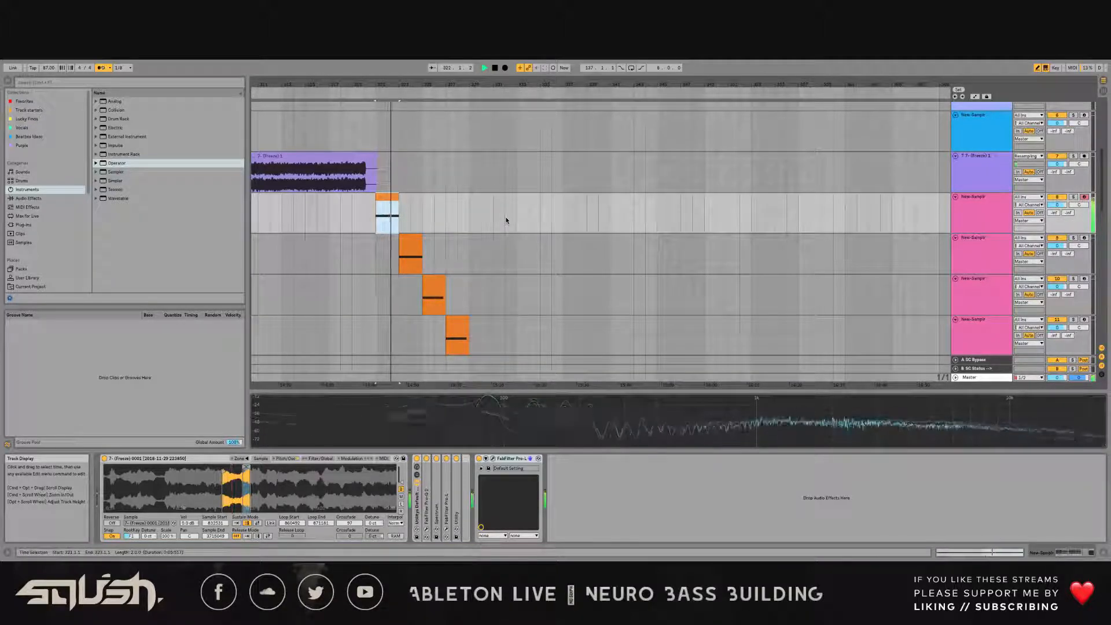
pyautogui.scroll(-3, 558, 179)
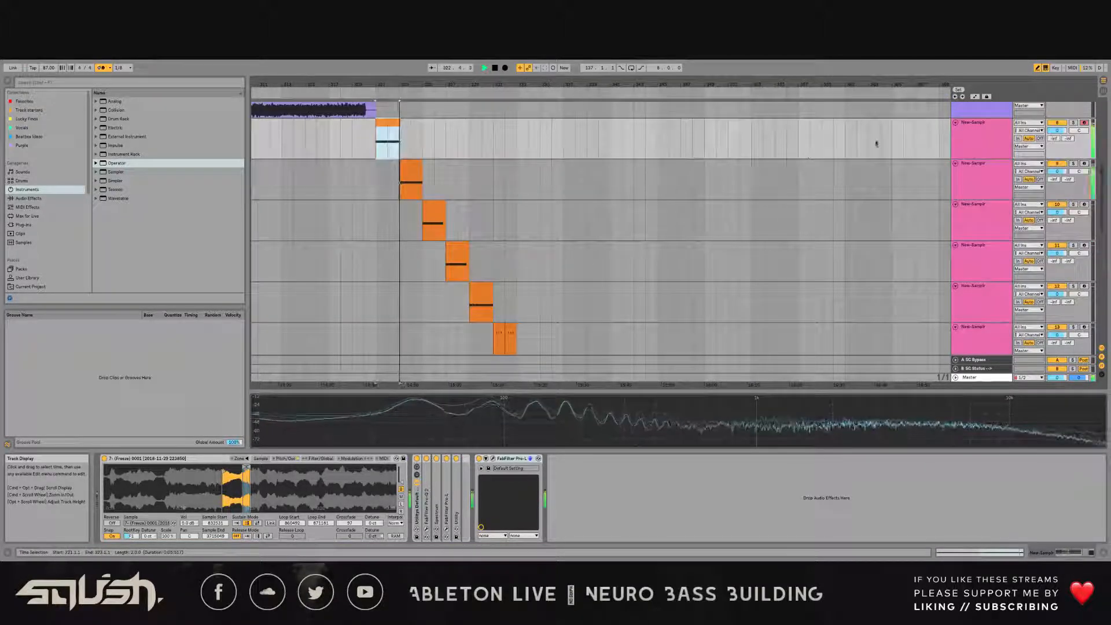
# Step: Follow playback onto tracks 9 and 10, checking track 10's Sampler sample loop, filter and pitch/oscillator settings
pyautogui.click(975, 170)
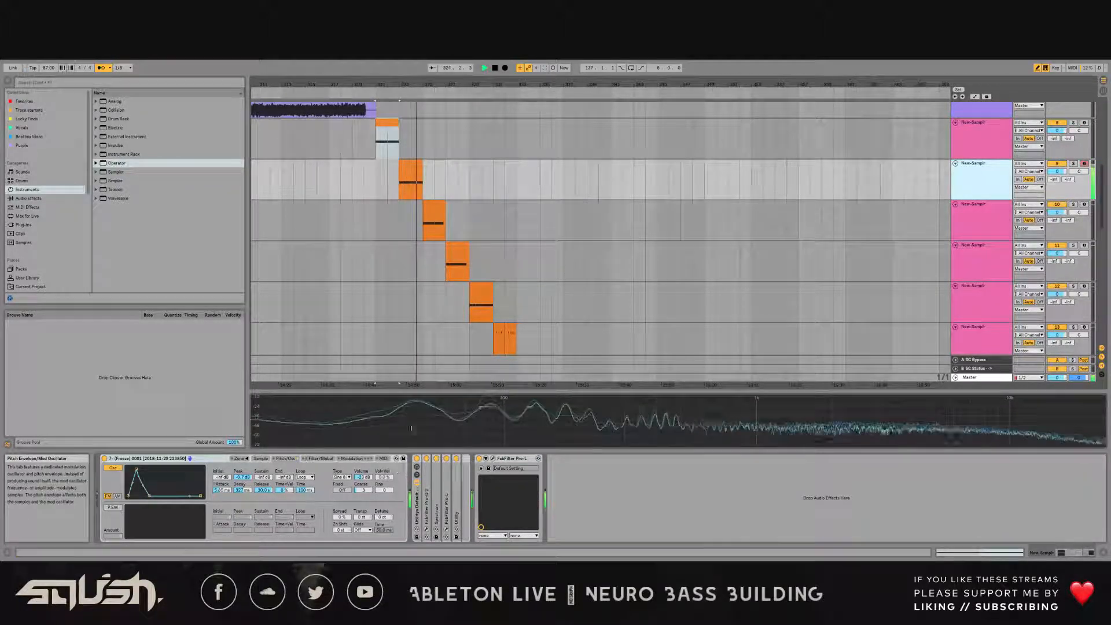
pyautogui.click(880, 234)
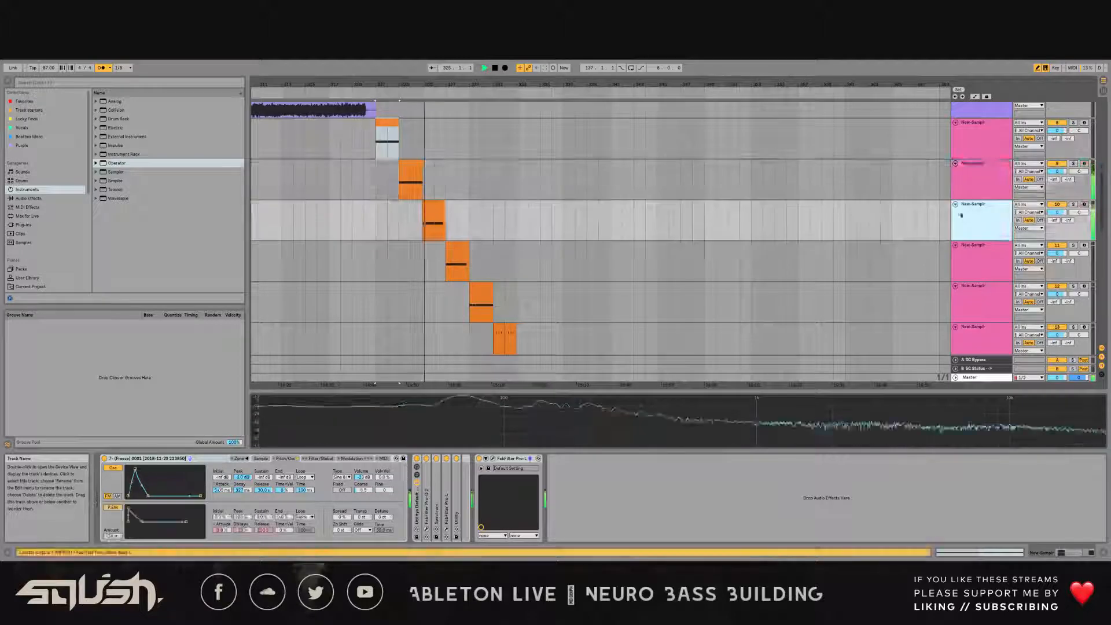
pyautogui.click(260, 458)
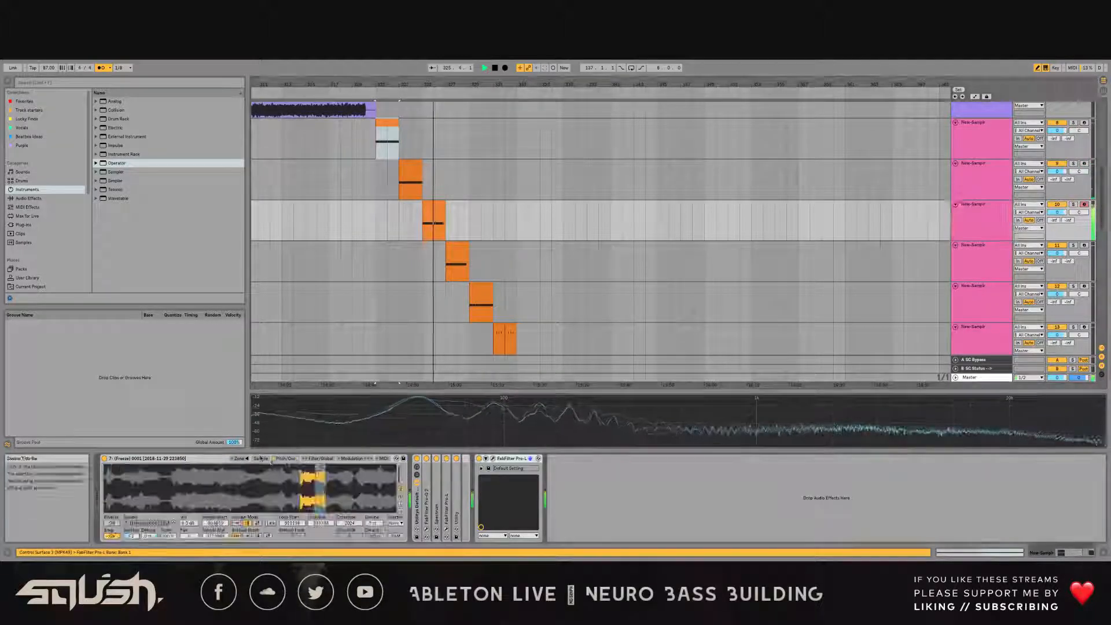
pyautogui.click(319, 459)
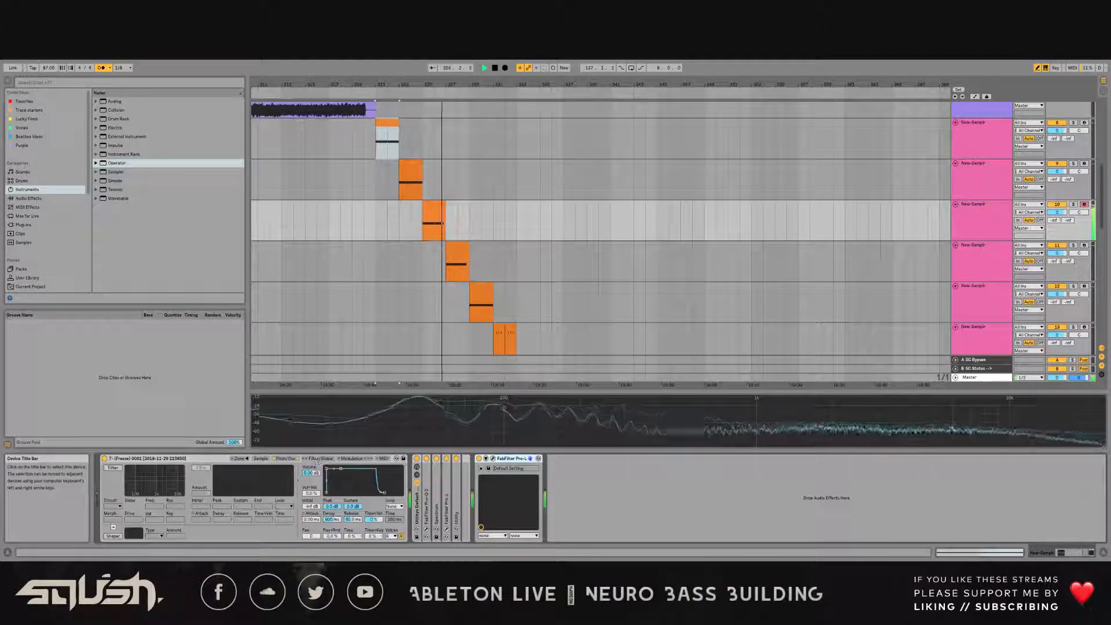
pyautogui.click(292, 461)
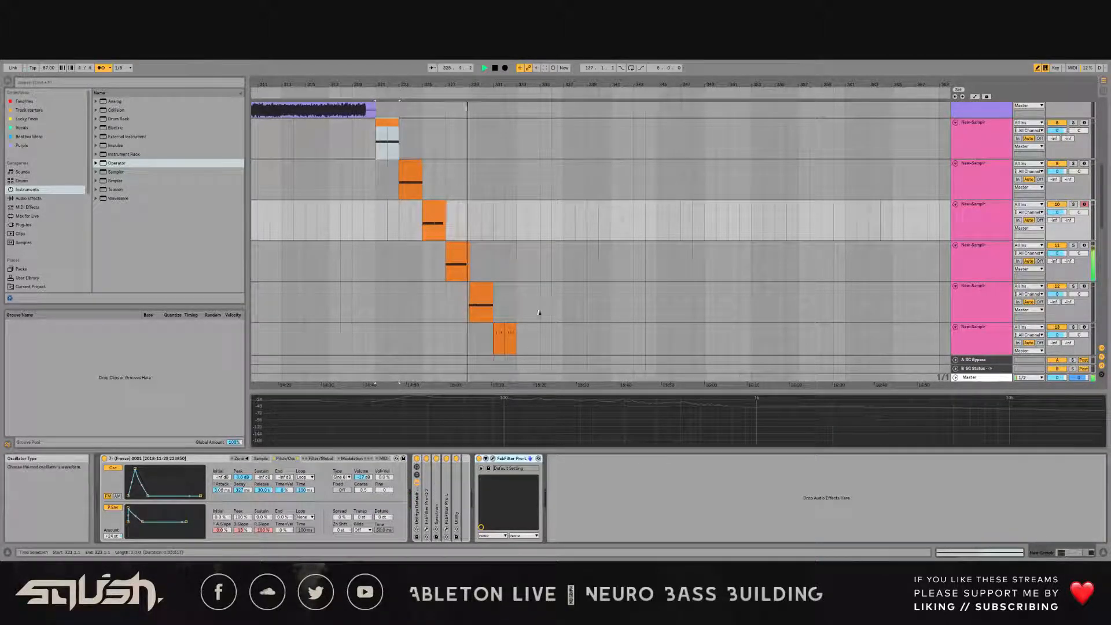
# Step: Select the clips on tracks 11, 12 and 13 as the series plays to show each Sampler's oscillator and pitch envelope
pyautogui.scroll(-2, 539, 313)
pyautogui.click(466, 237)
pyautogui.click(481, 284)
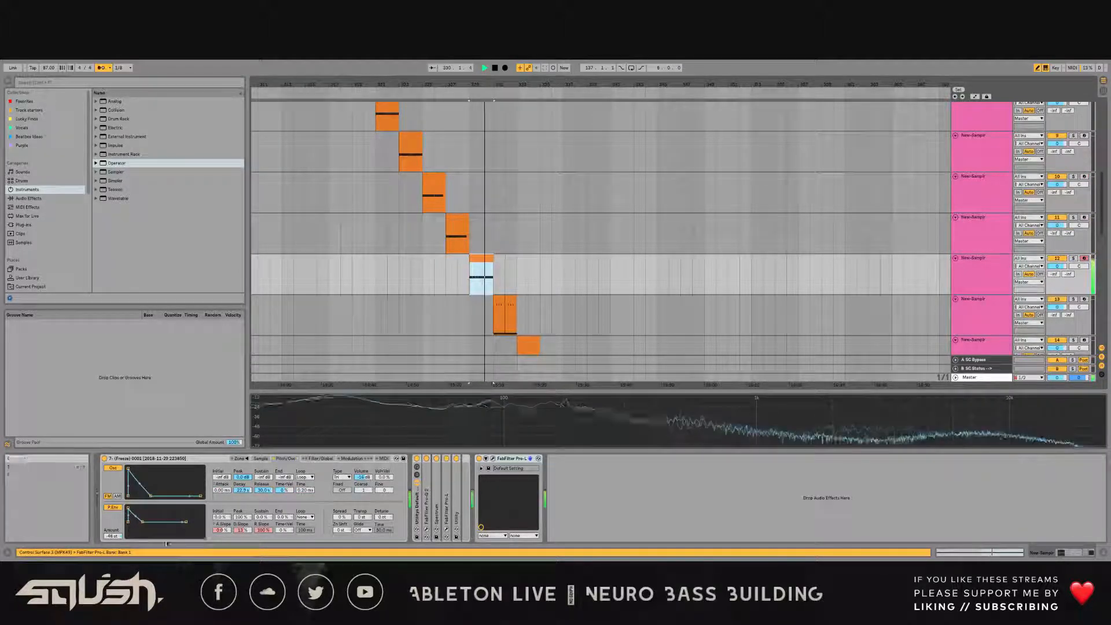
pyautogui.scroll(-1, 535, 279)
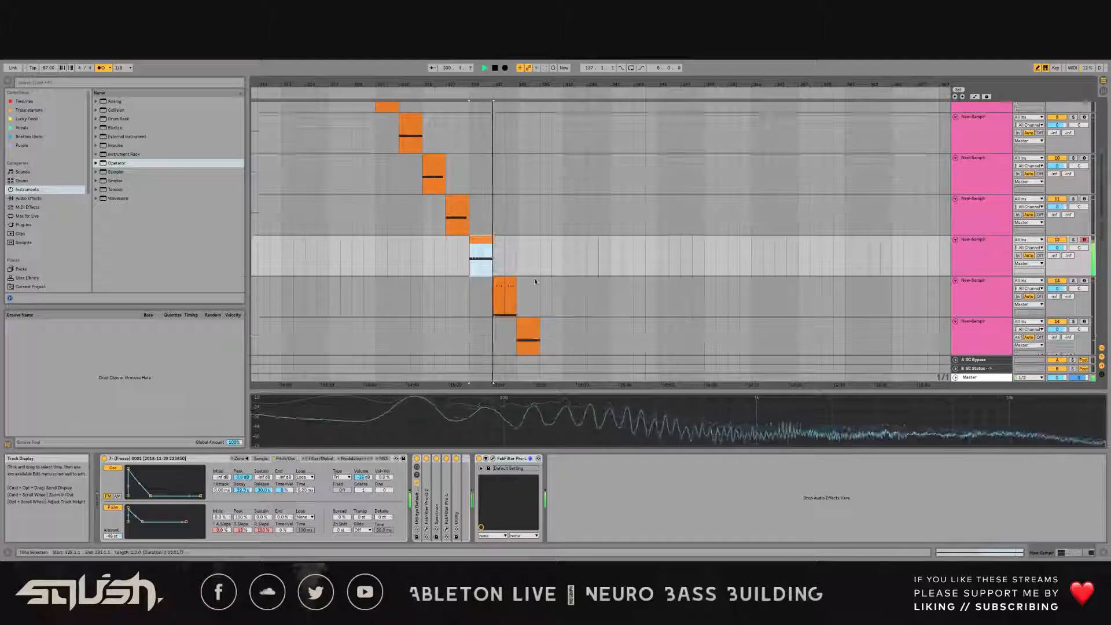
pyautogui.click(508, 282)
pyautogui.scroll(-3, 579, 272)
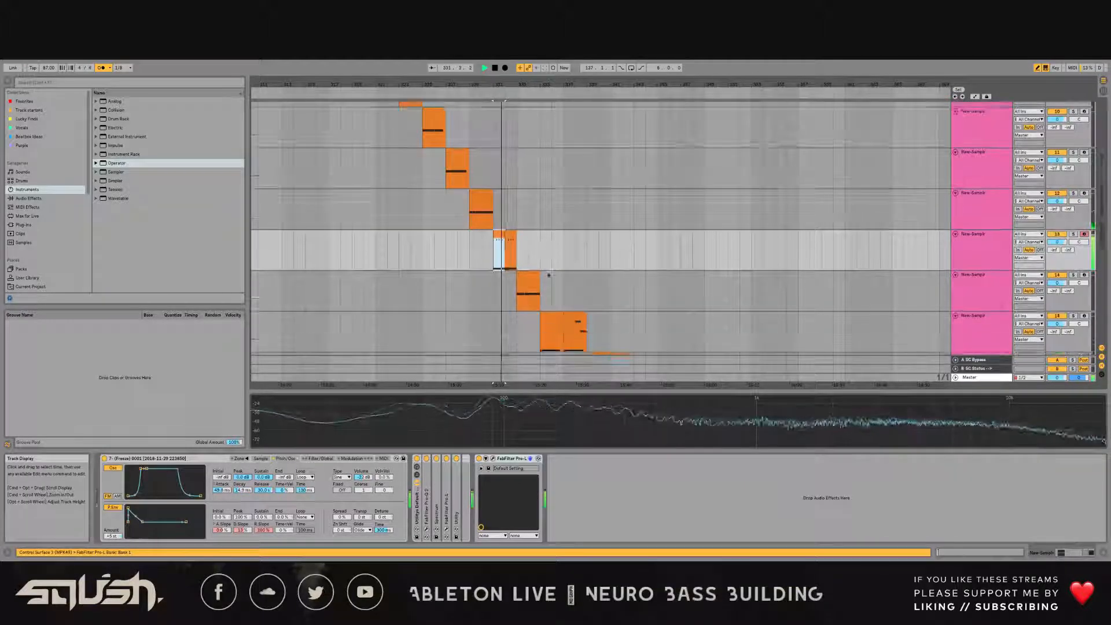
pyautogui.hscroll(4, 469, 223)
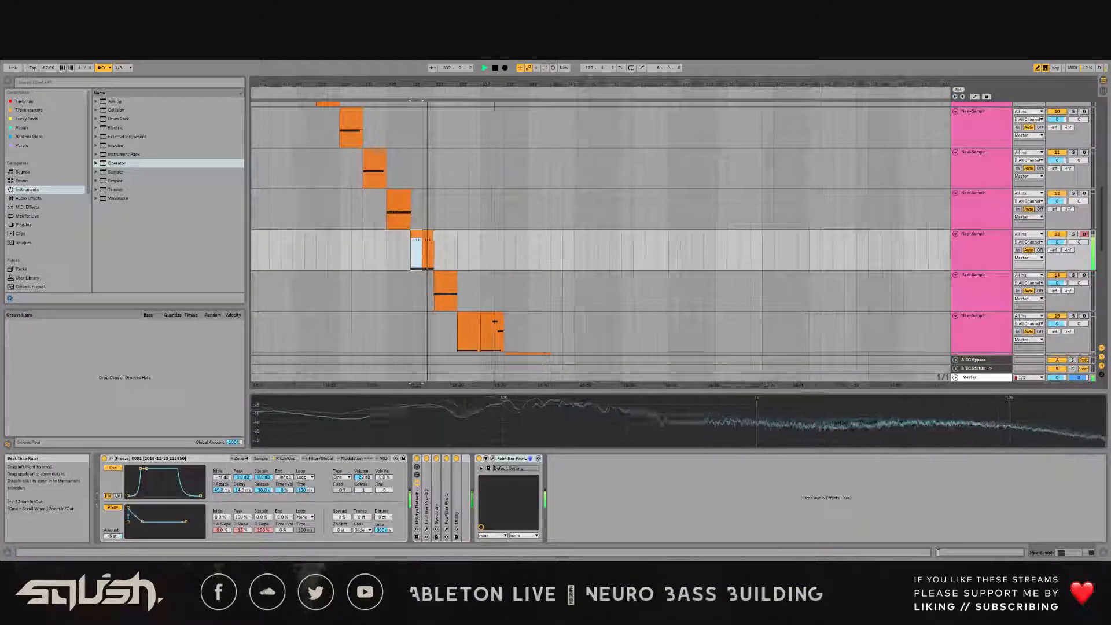
pyautogui.scroll(-4, 469, 223)
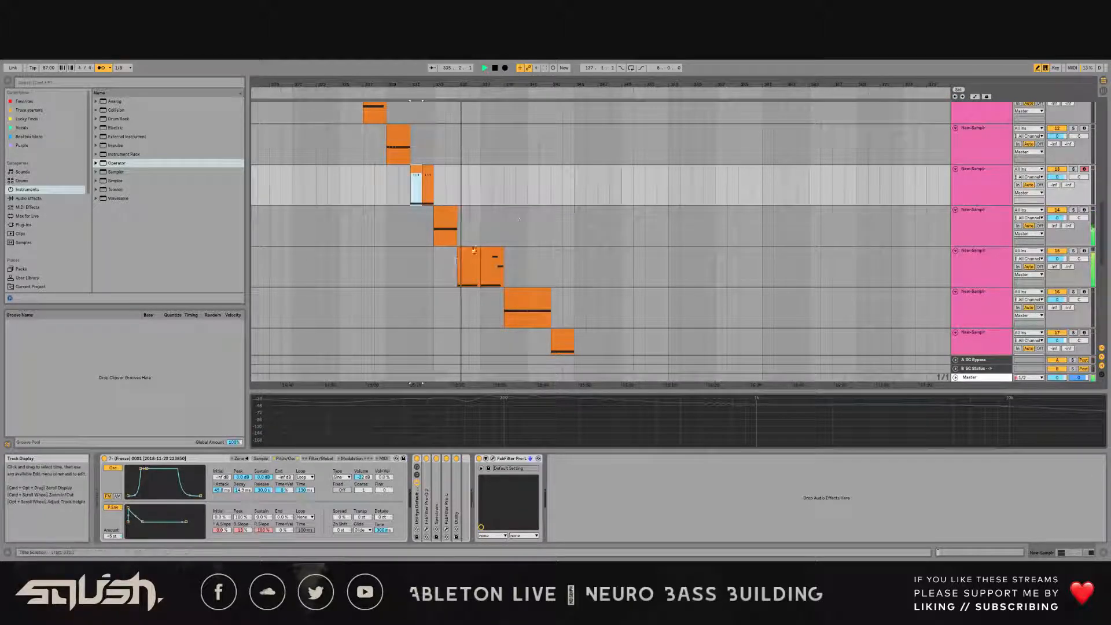
# Step: Select the first clip on track 15 and the long clip on track 16 during playback, and show track 16's pitch/oscillator settings
pyautogui.click(474, 250)
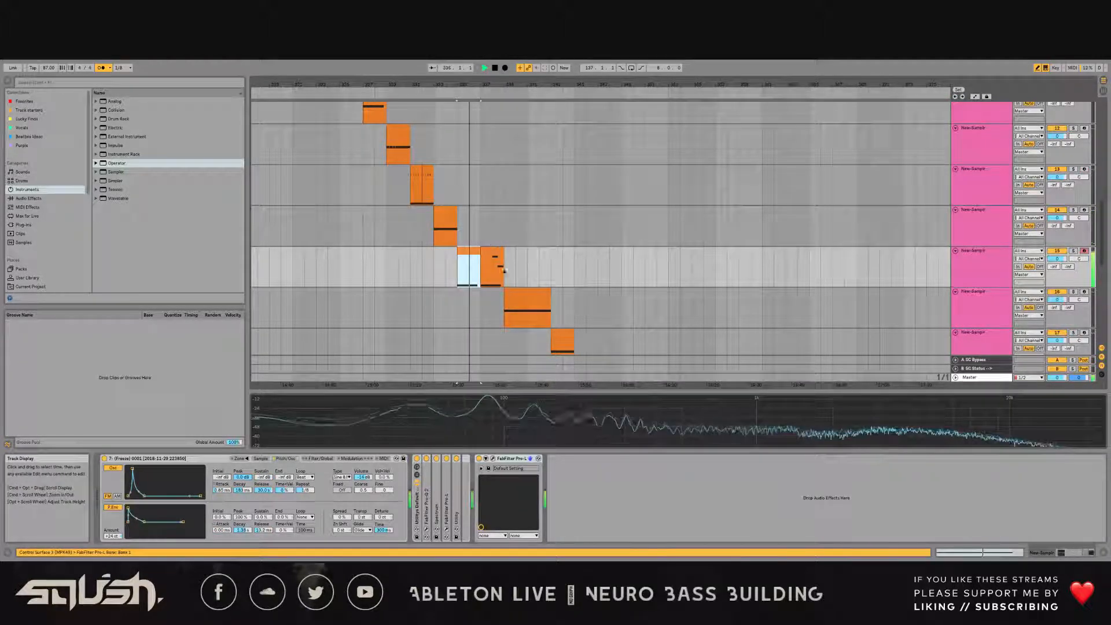
pyautogui.click(524, 298)
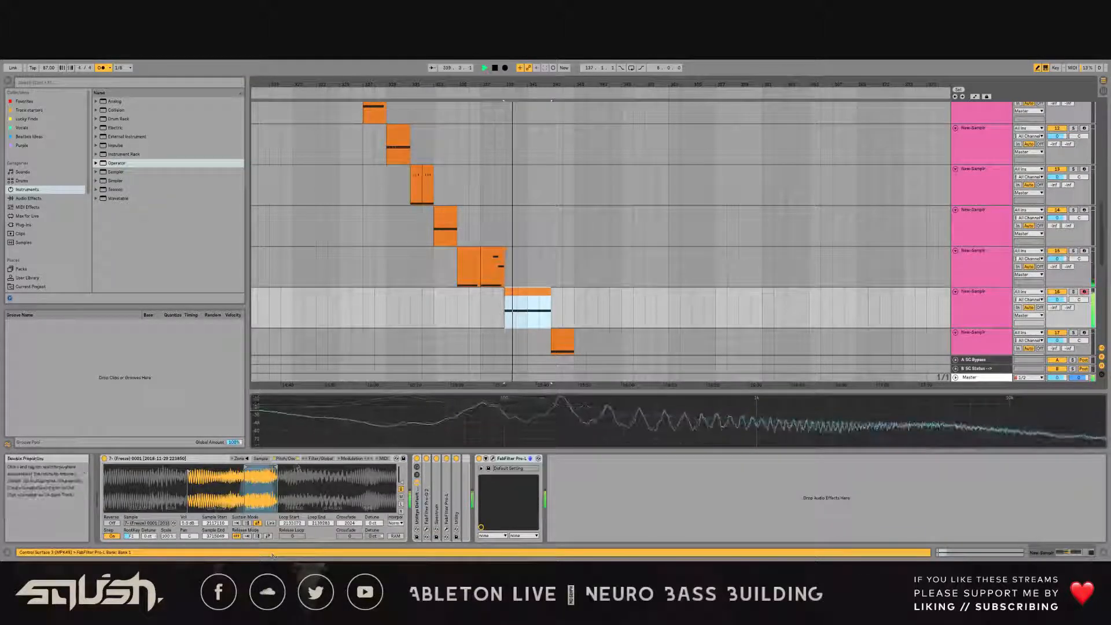
pyautogui.click(287, 459)
pyautogui.scroll(-3, 660, 298)
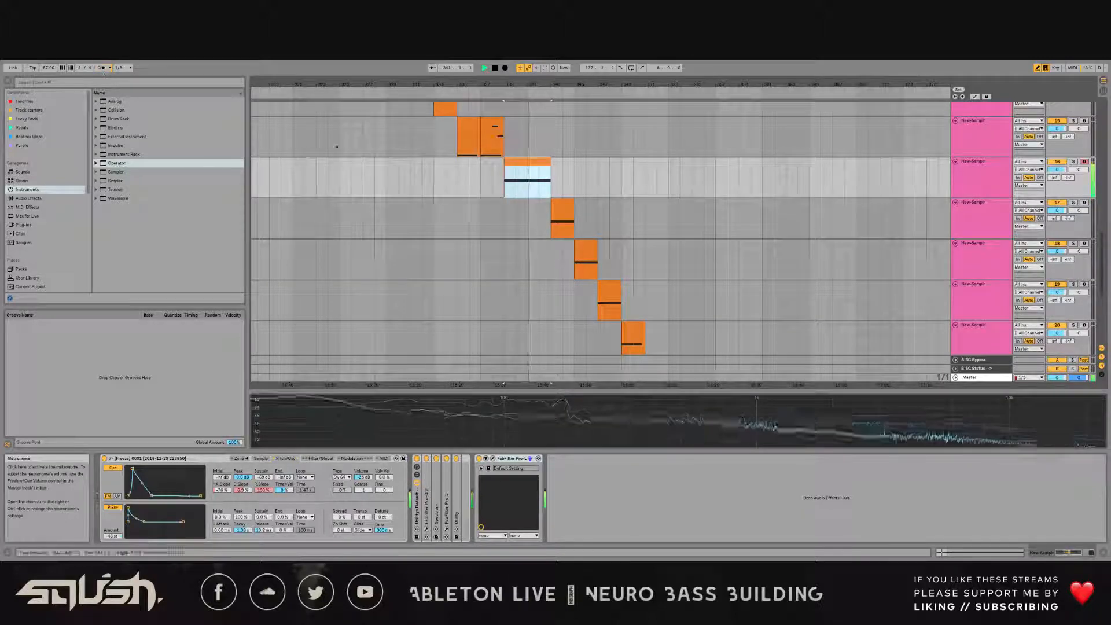
# Step: Select the clip on track 17 and inspect its Sampler filter, pitch/oscillator and sample loop settings while it plays
pyautogui.click(560, 211)
pyautogui.scroll(-1, 585, 208)
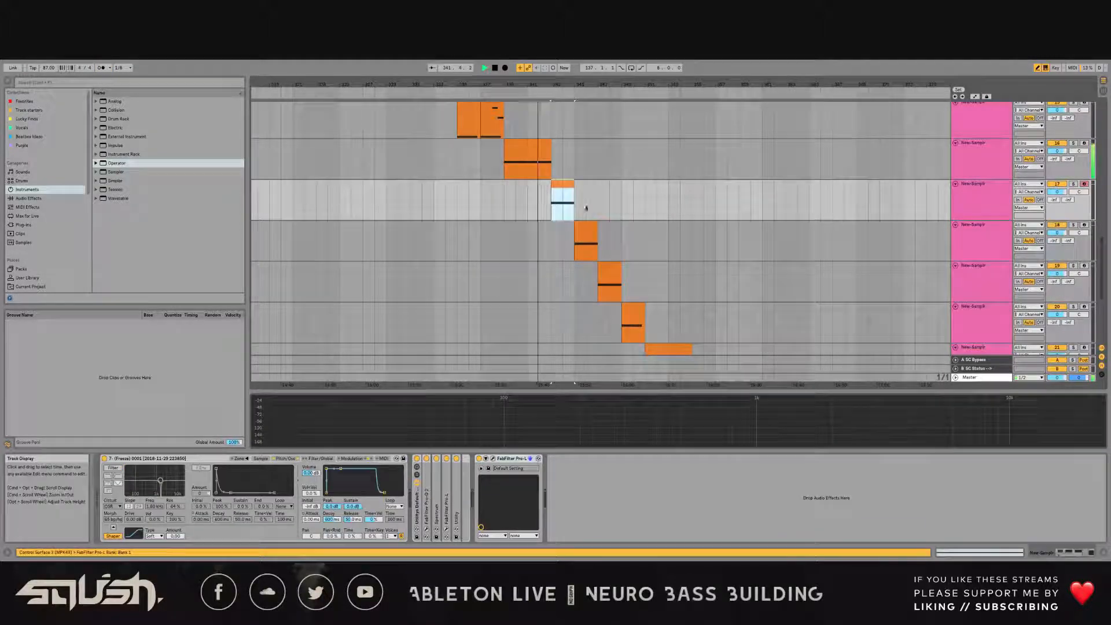
pyautogui.moveTo(587, 81); pyautogui.dragTo(517, 176)
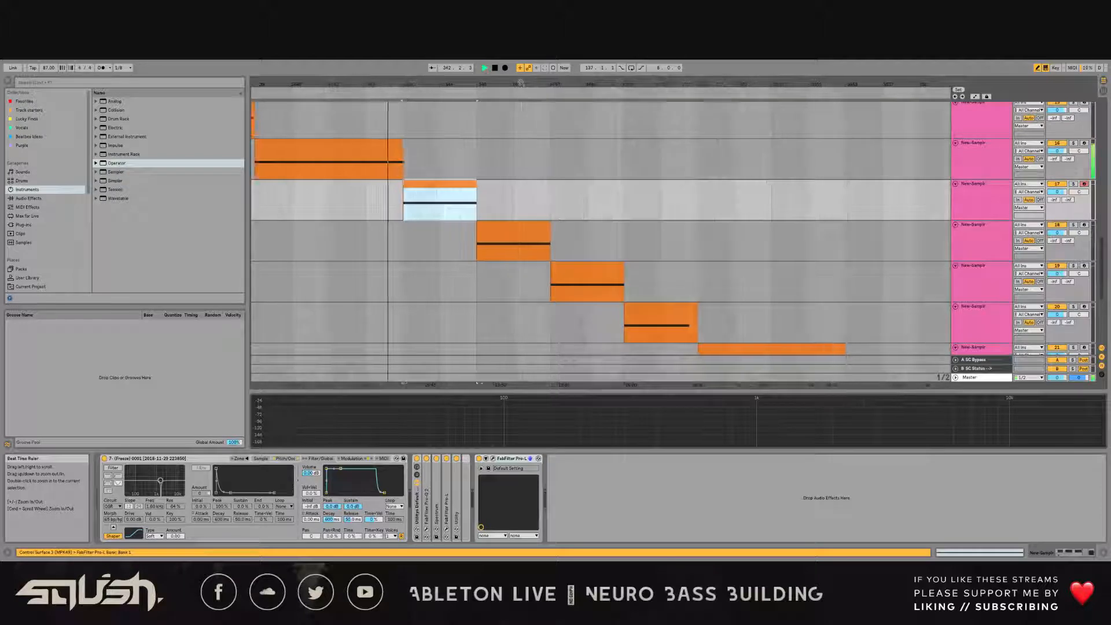
pyautogui.click(286, 458)
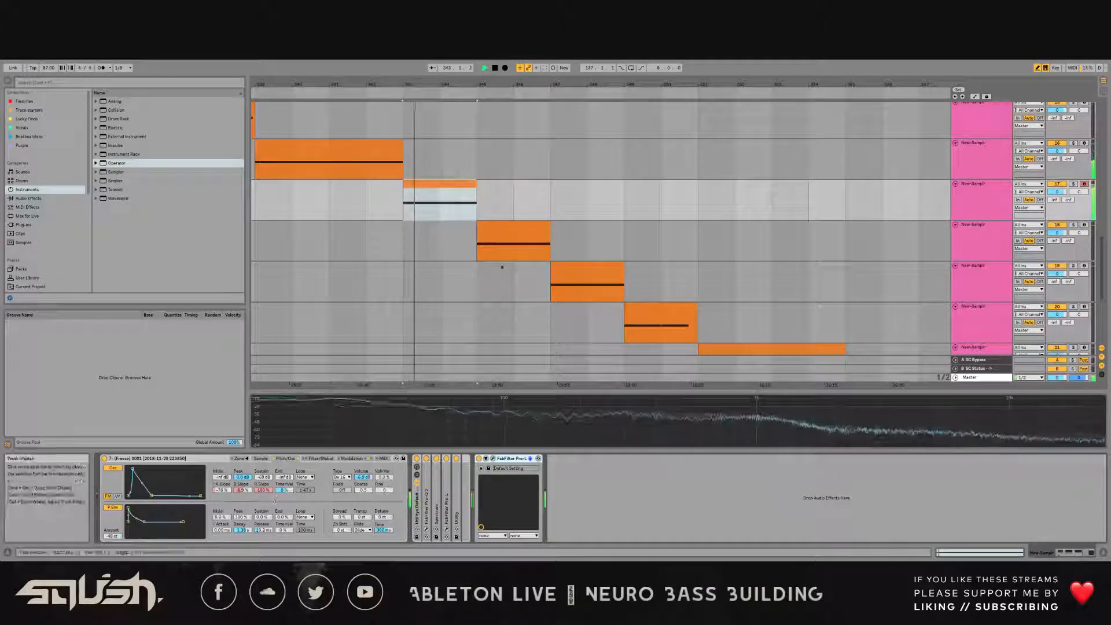
pyautogui.click(261, 459)
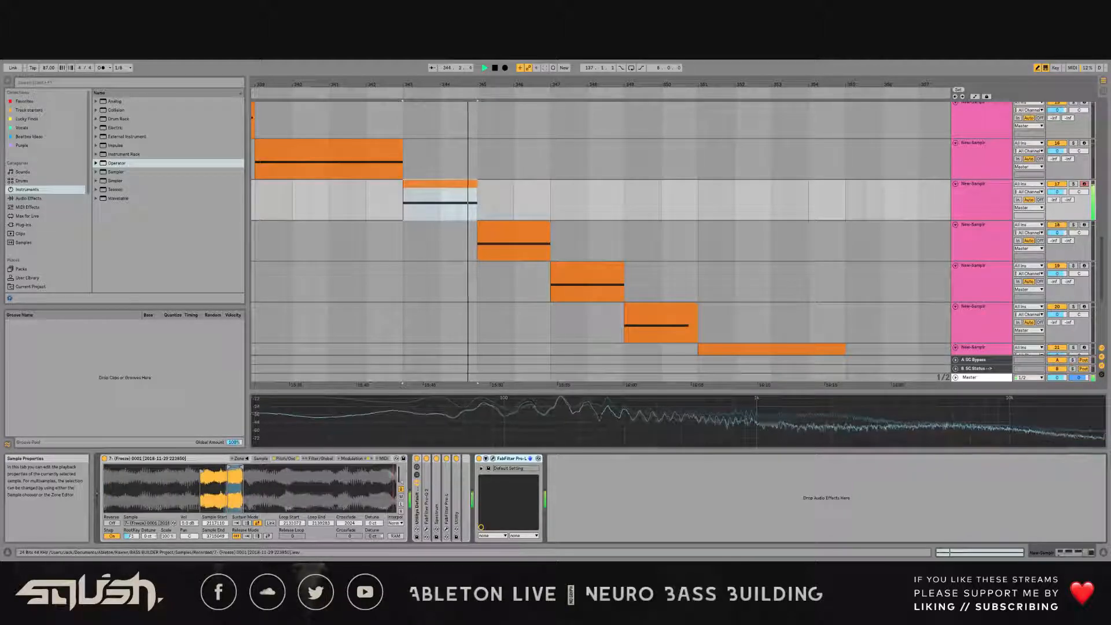
# Step: Select the clip on track 18 and check its Sampler sample loop and its modulation oscillator and pitch envelope
pyautogui.click(513, 231)
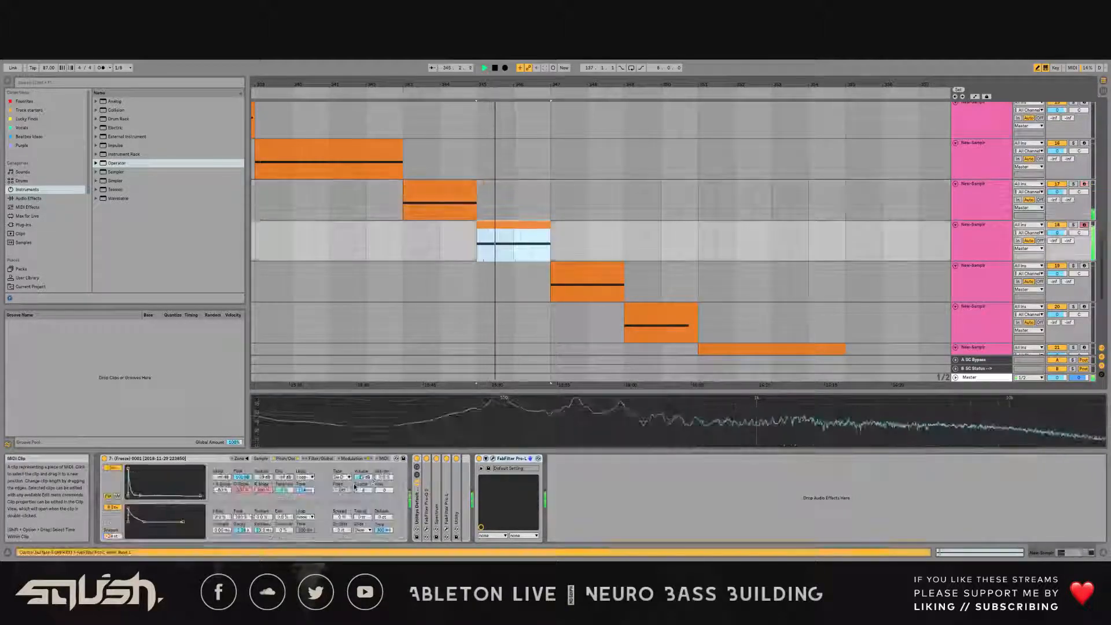
pyautogui.click(261, 459)
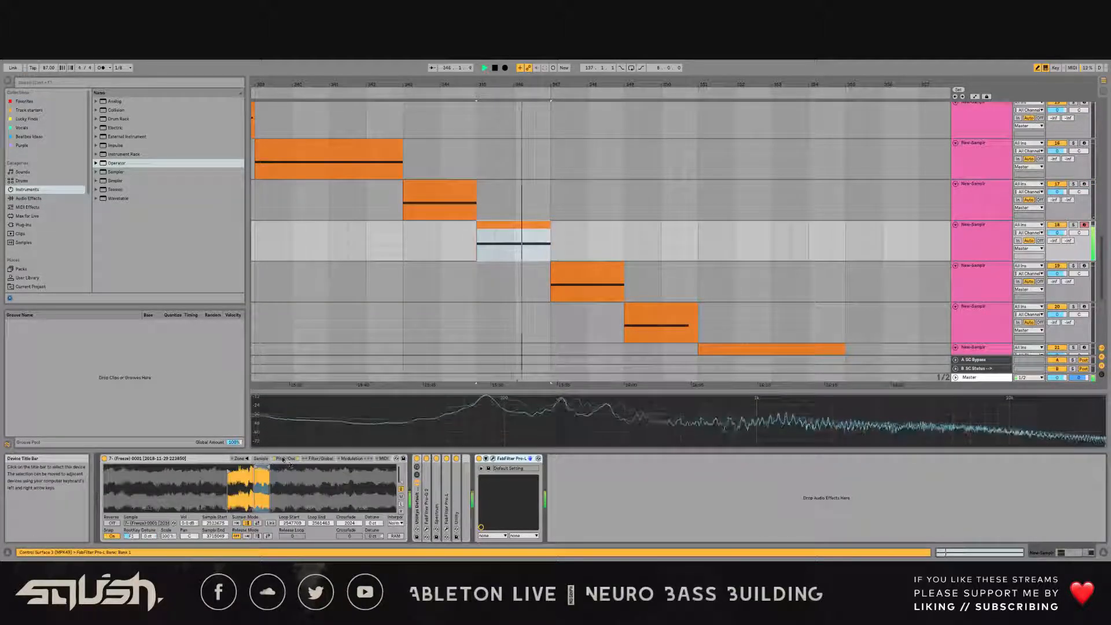
pyautogui.click(286, 458)
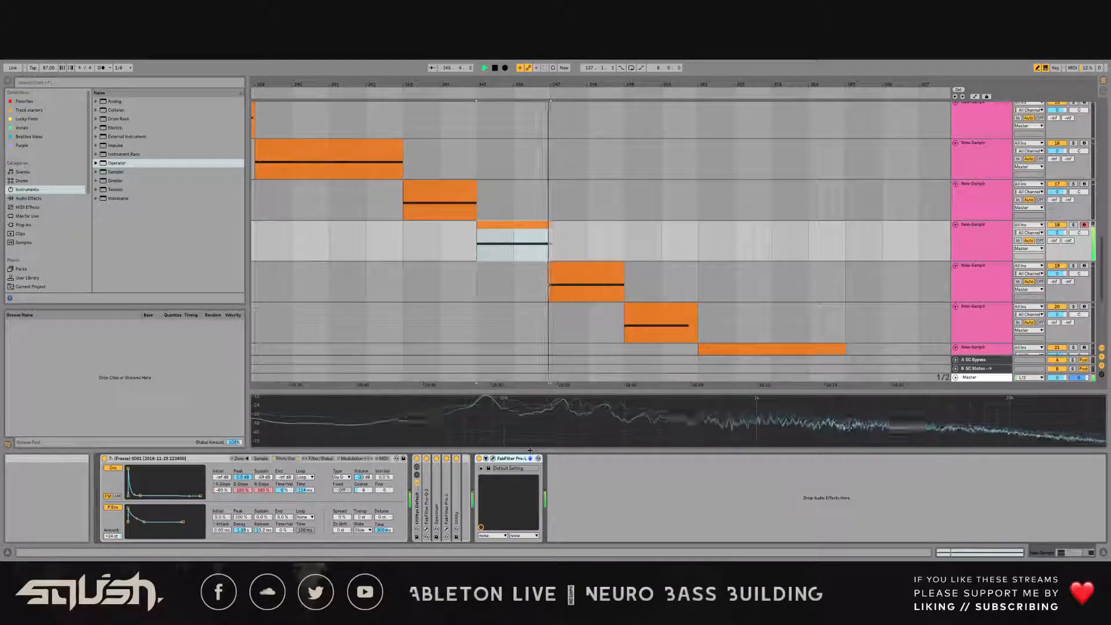
# Step: Follow playback through tracks 19 and 20, and show track 20's Sampler pitch/oscillator settings
pyautogui.press('Down')
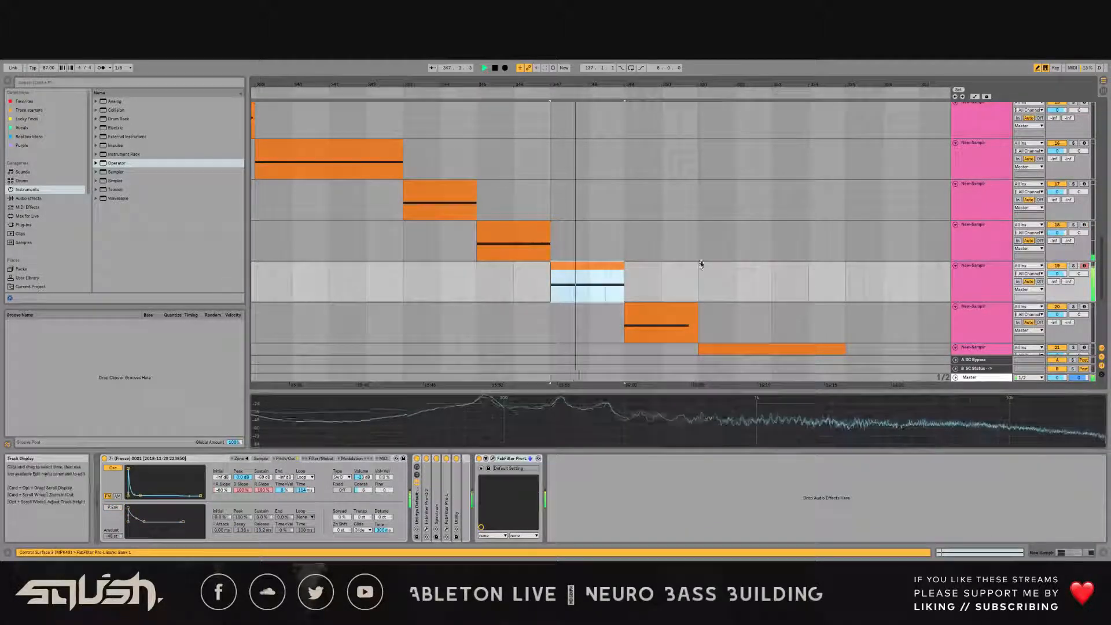
pyautogui.scroll(-1, 701, 264)
pyautogui.click(906, 240)
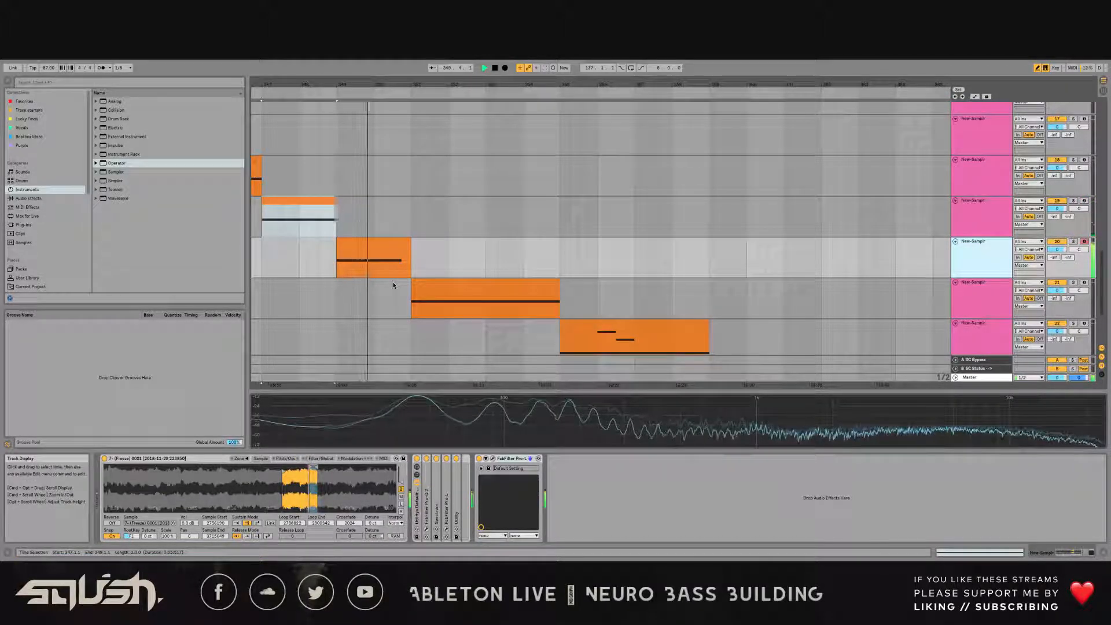
pyautogui.click(286, 458)
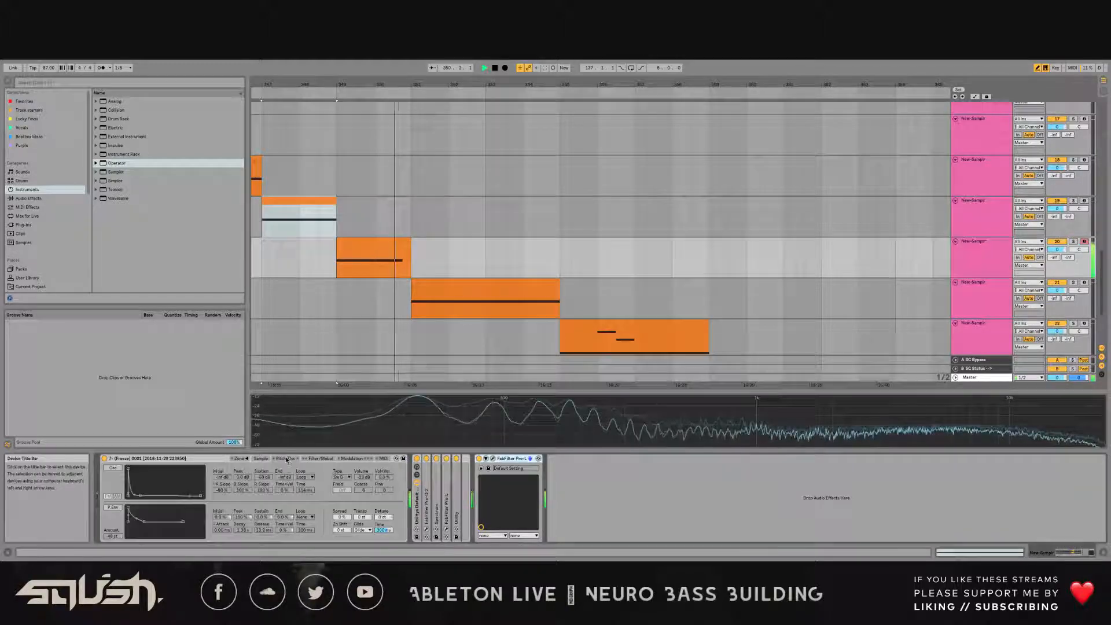
# Step: Go to the long clip on track 21 and compare its Sampler sample loop with its pitch/oscillator settings
pyautogui.click(449, 308)
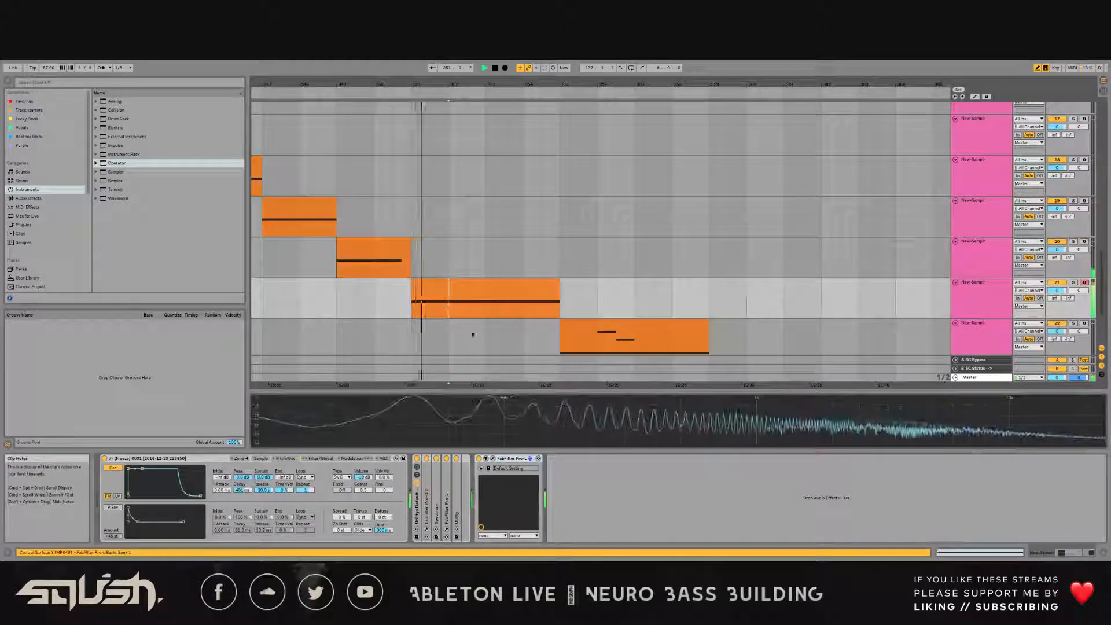
pyautogui.click(262, 459)
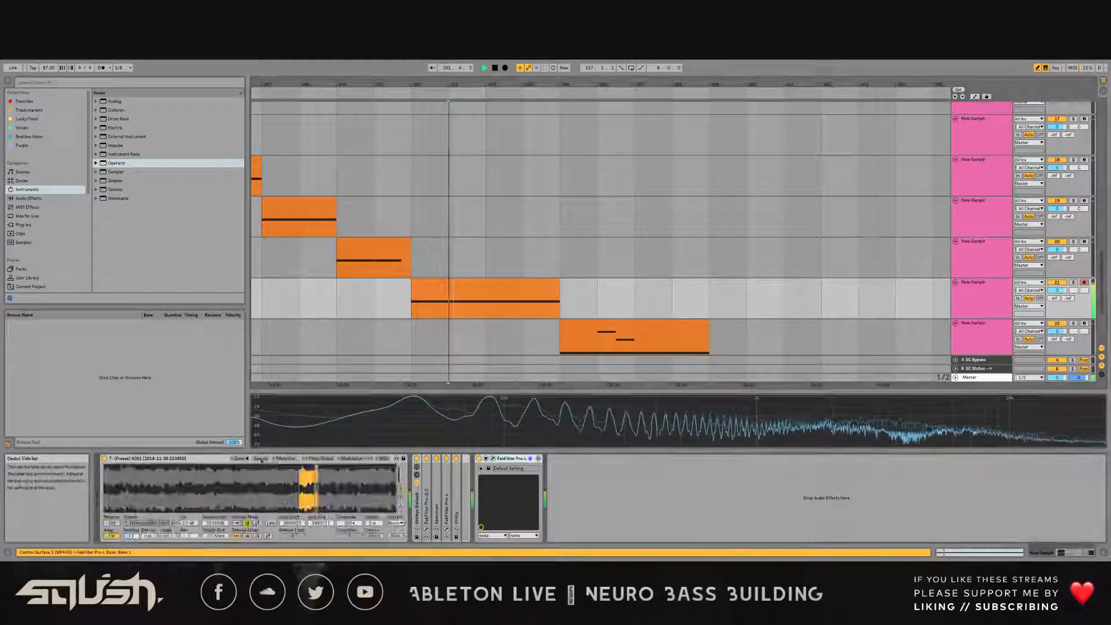
pyautogui.click(284, 458)
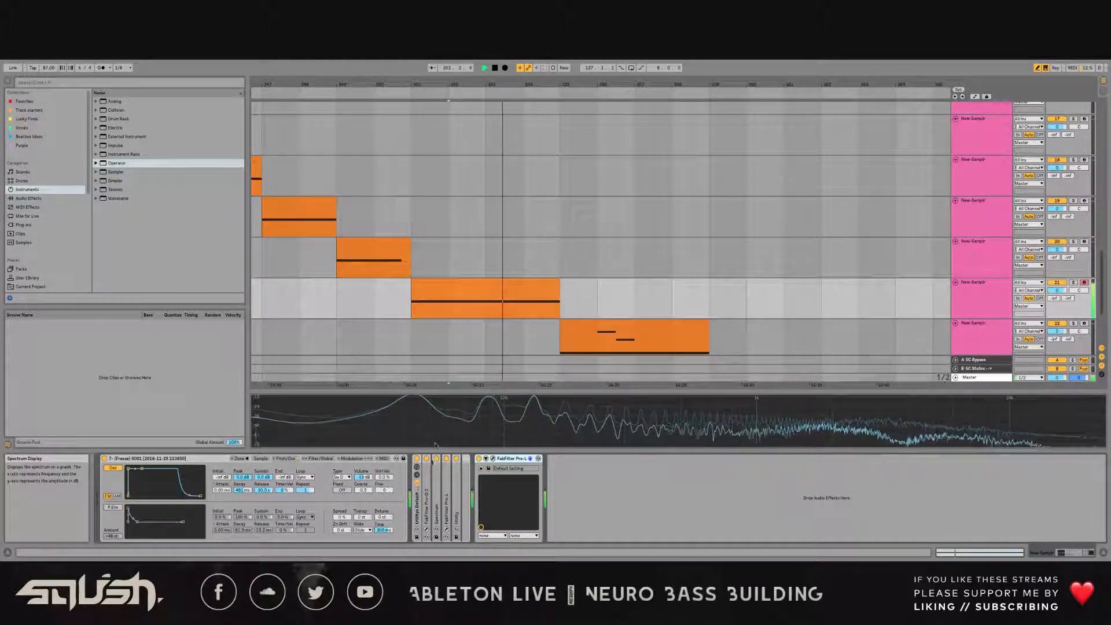
# Step: Select the clips on tracks 22, 23 and 24 in turn as they play, showing each Sampler's oscillator and pitch envelope
pyautogui.click(695, 321)
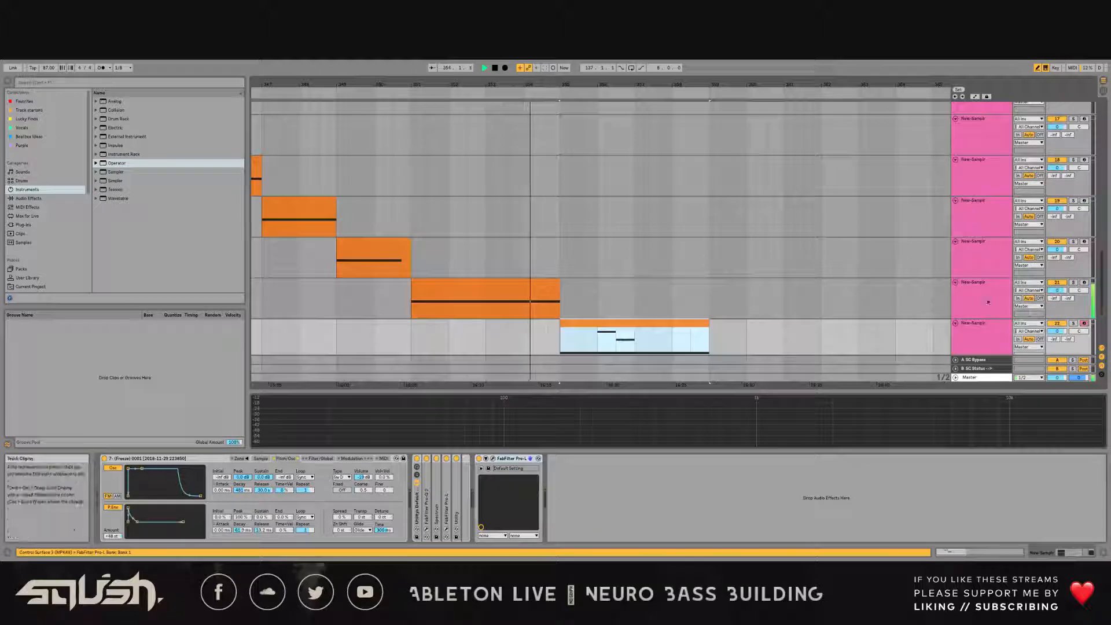
pyautogui.scroll(-3, 753, 261)
pyautogui.moveTo(679, 86); pyautogui.dragTo(521, 86)
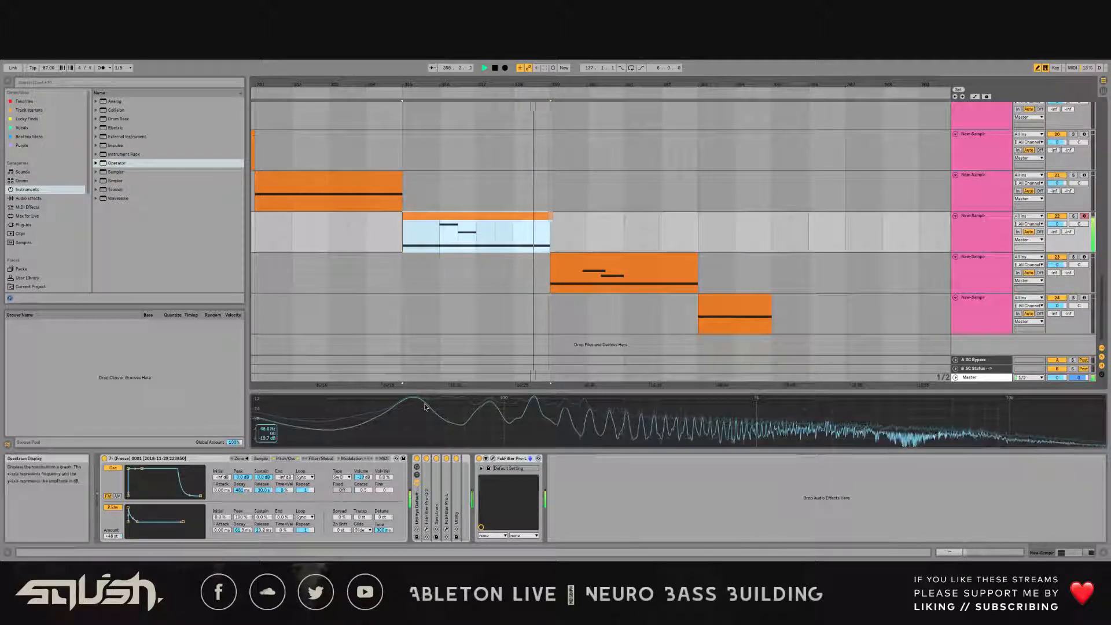
pyautogui.click(622, 256)
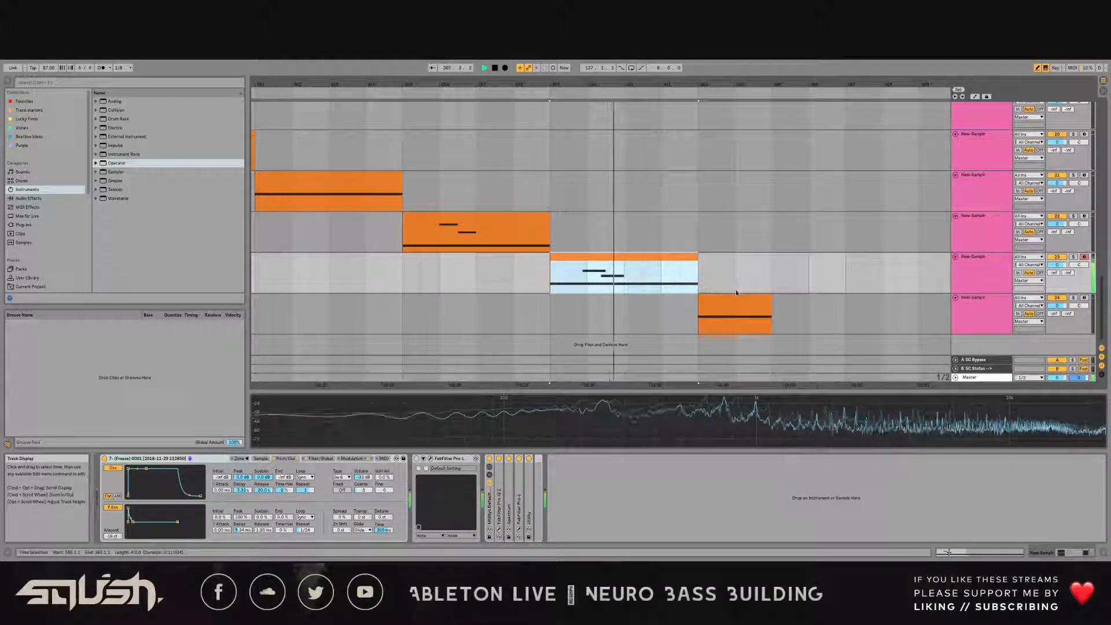
pyautogui.click(734, 313)
pyautogui.hscroll(5, 614, 301)
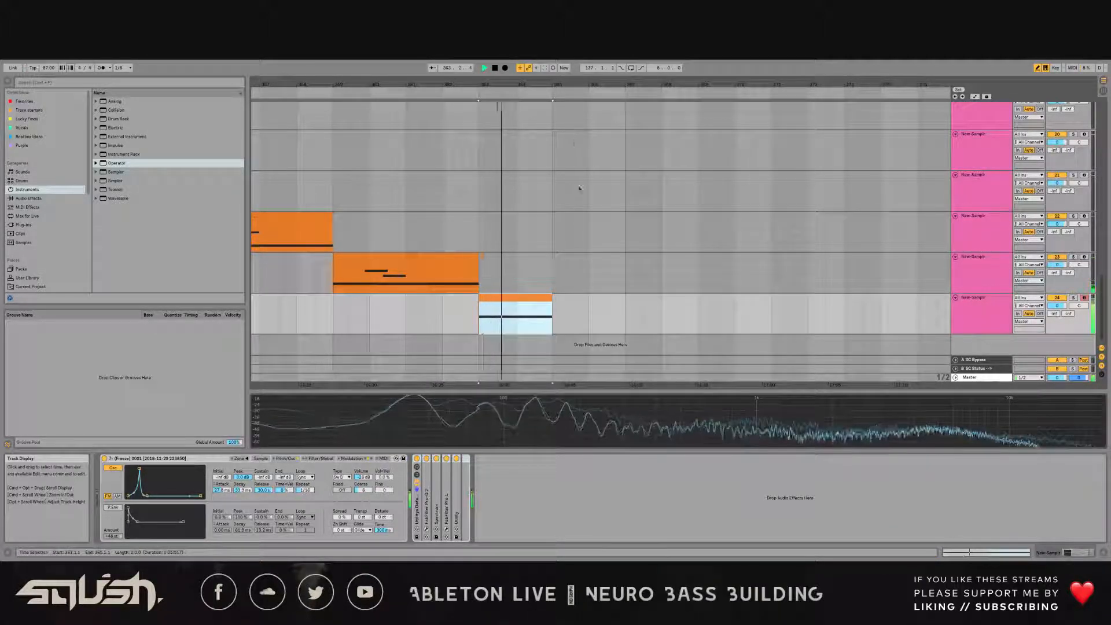
pyautogui.moveTo(516, 85); pyautogui.dragTo(516, 61)
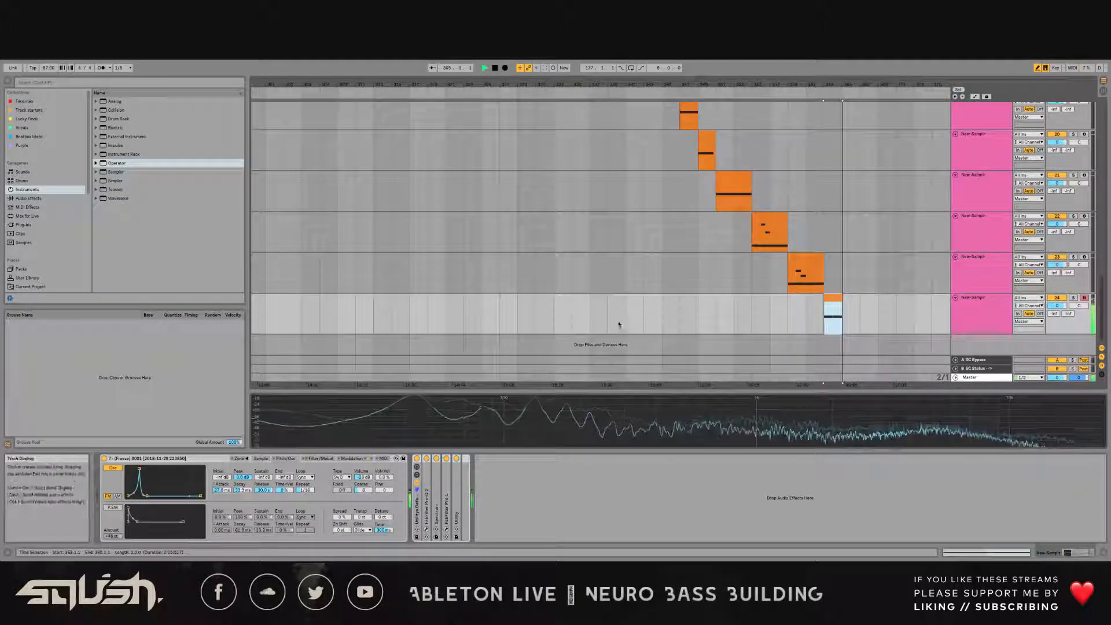
# Step: Stop playback and return to the first clip in the staircase to show its Sampler sample loop
pyautogui.scroll(5, 618, 320)
pyautogui.scroll(3, 540, 293)
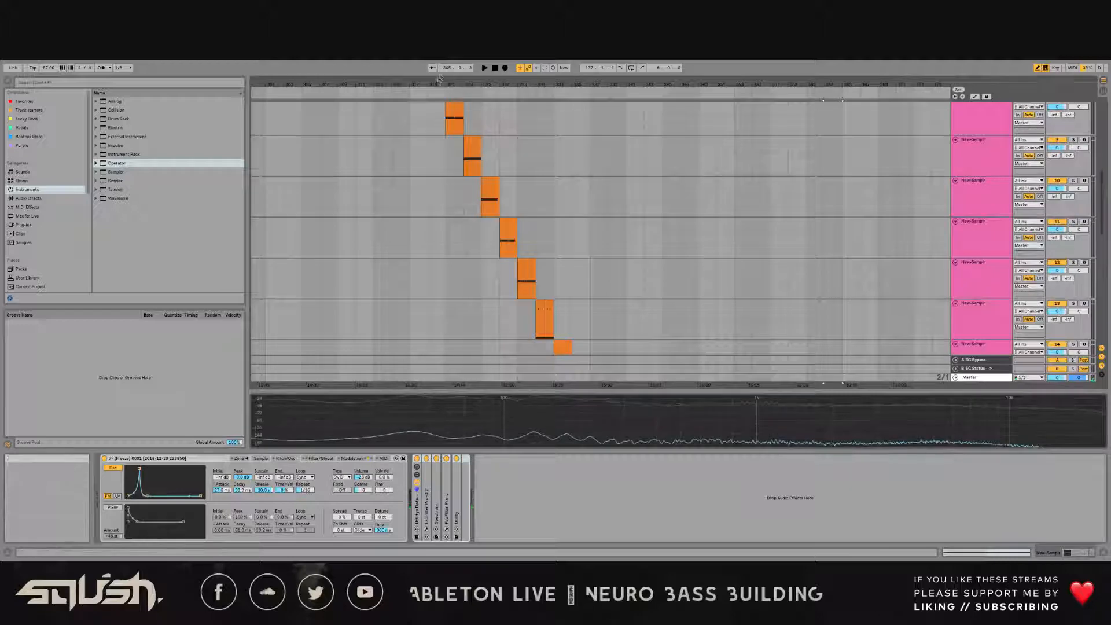
pyautogui.moveTo(445, 85); pyautogui.dragTo(551, 82)
pyautogui.scroll(4, 570, 252)
pyautogui.scroll(-3, 573, 246)
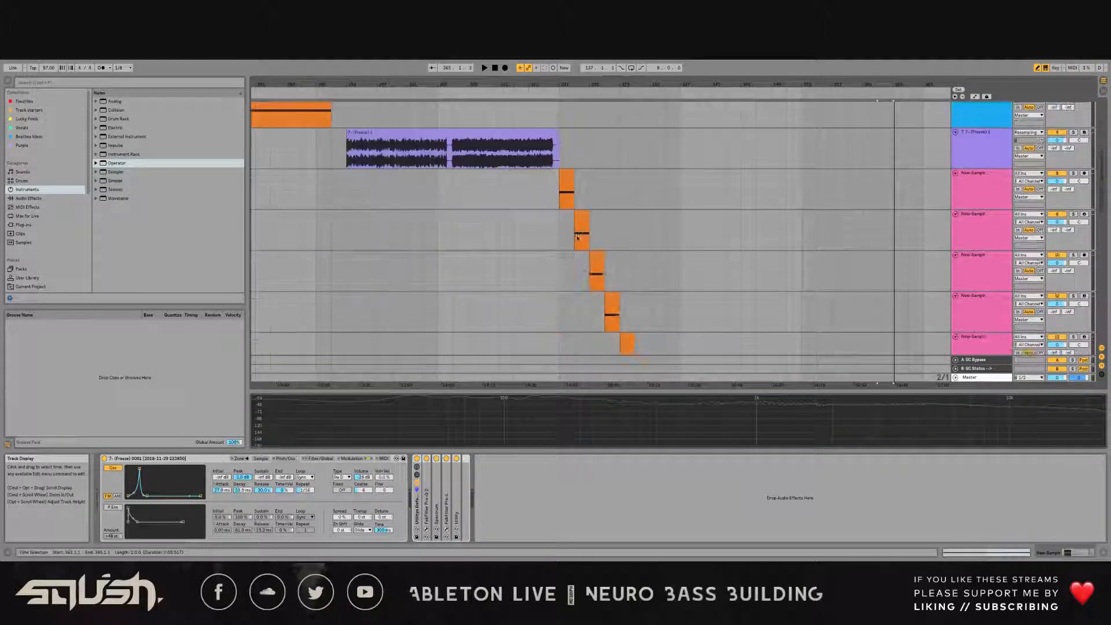
pyautogui.click(571, 184)
# Step: Select the last clip in the staircase, on track 24, to show its Sampler pitch/oscillator settings
pyautogui.scroll(-10, 573, 187)
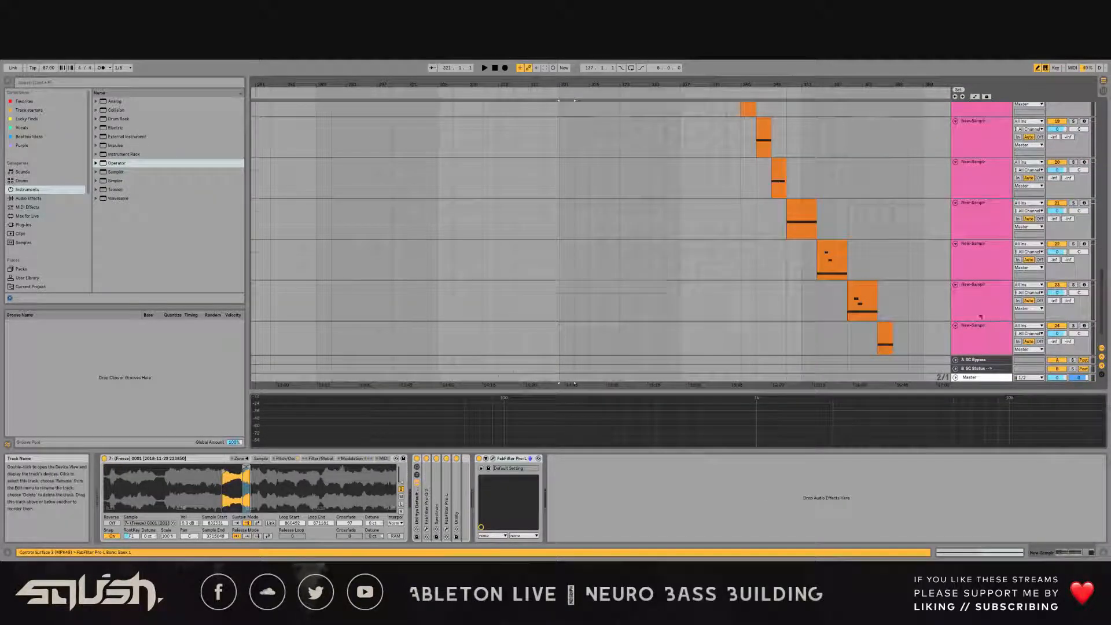
pyautogui.scroll(-2, 921, 324)
pyautogui.click(880, 298)
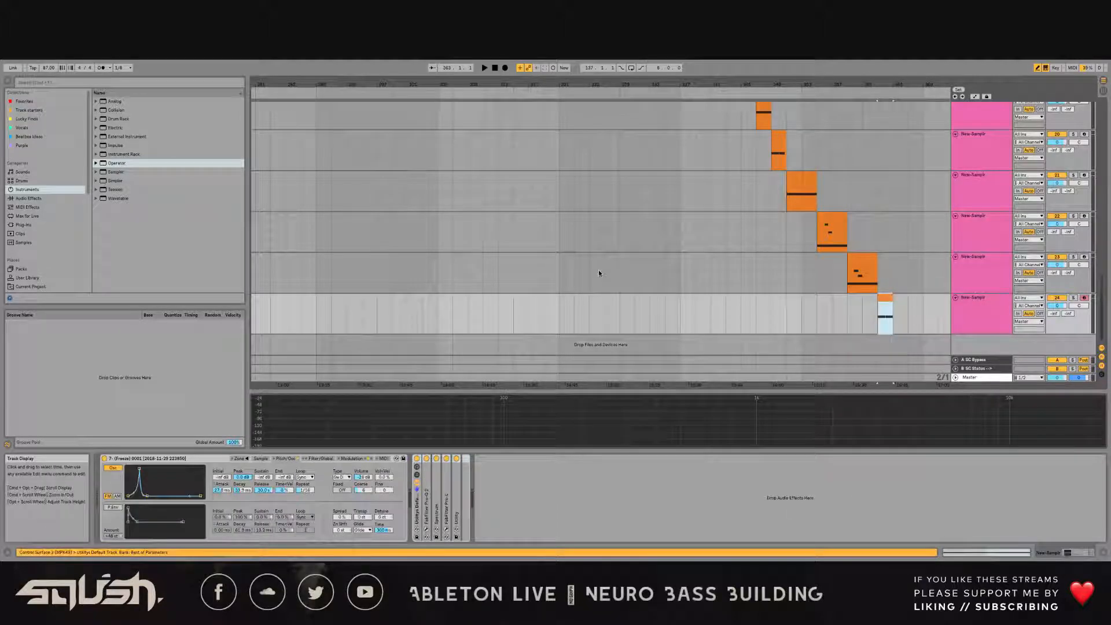
# Step: Select the first four bars of the stacked MIDI clips at the arrangement start, from track 8 down to track 24
pyautogui.scroll(15, 562, 284)
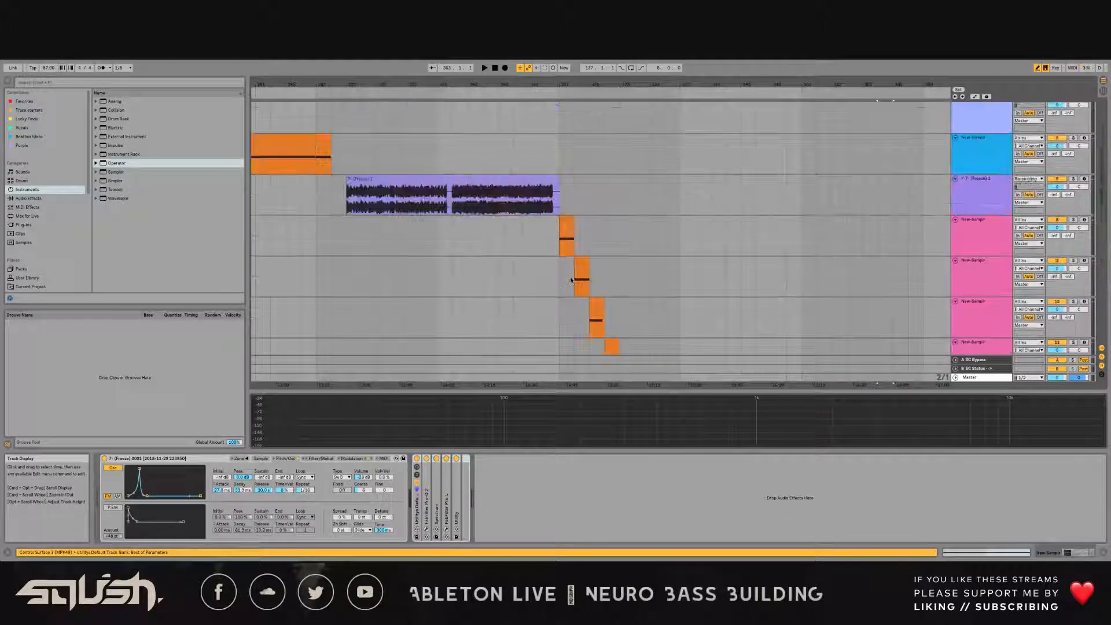
pyautogui.click(562, 215)
pyautogui.moveTo(386, 86)
pyautogui.mouseDown()
pyautogui.moveTo(347, 94)
pyautogui.moveTo(600, 83)
pyautogui.mouseUp()
pyautogui.scroll(-5, 733, 230)
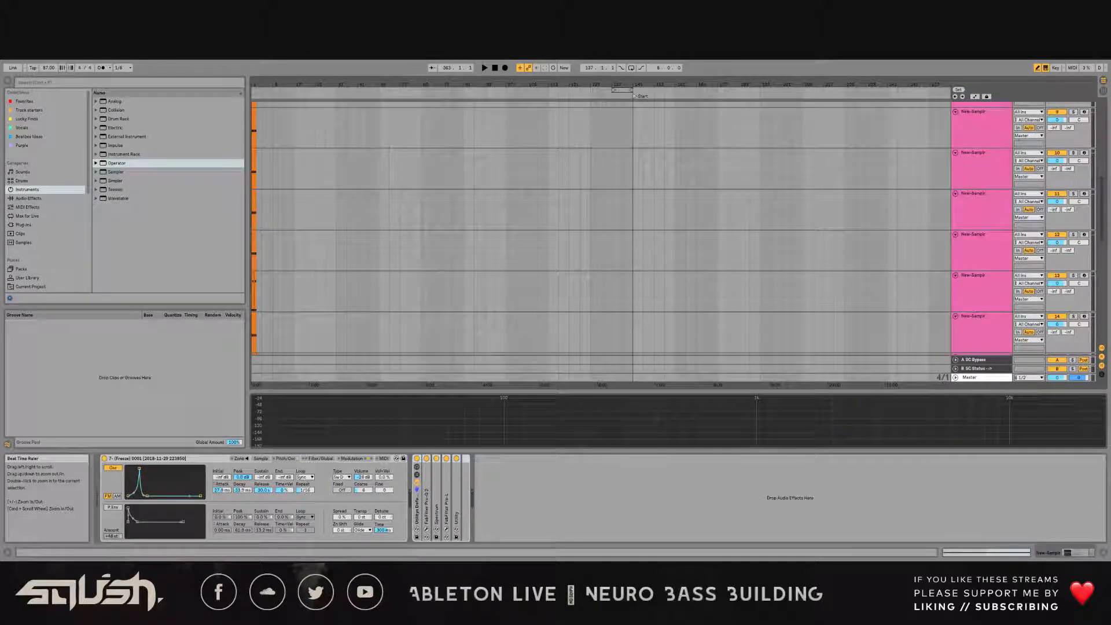
pyautogui.moveTo(263, 82); pyautogui.dragTo(266, 101)
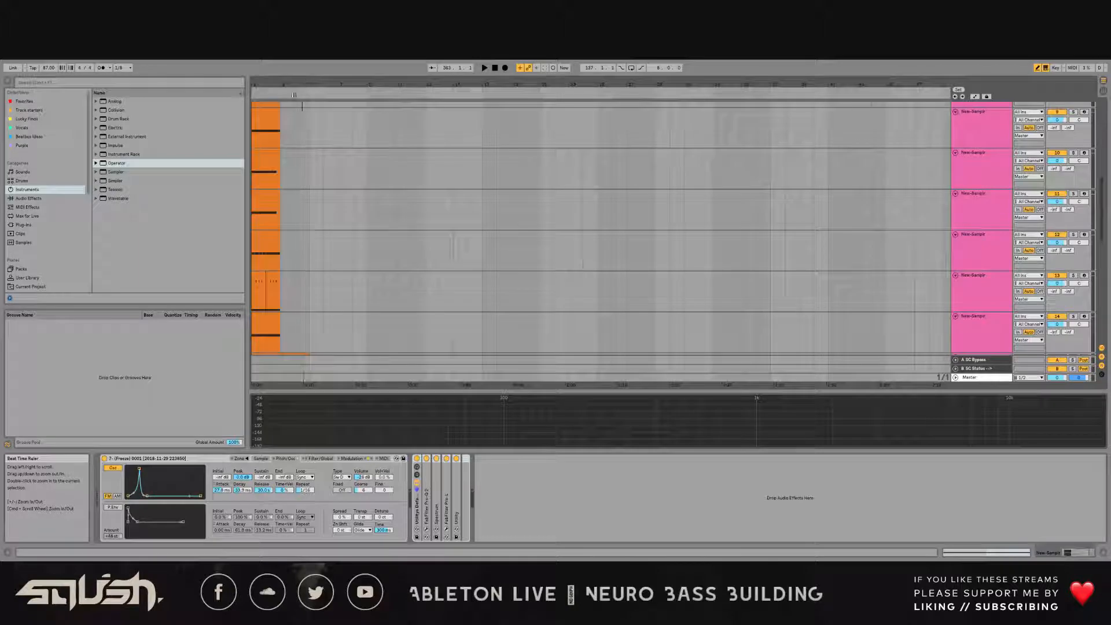
pyautogui.scroll(4, 283, 185)
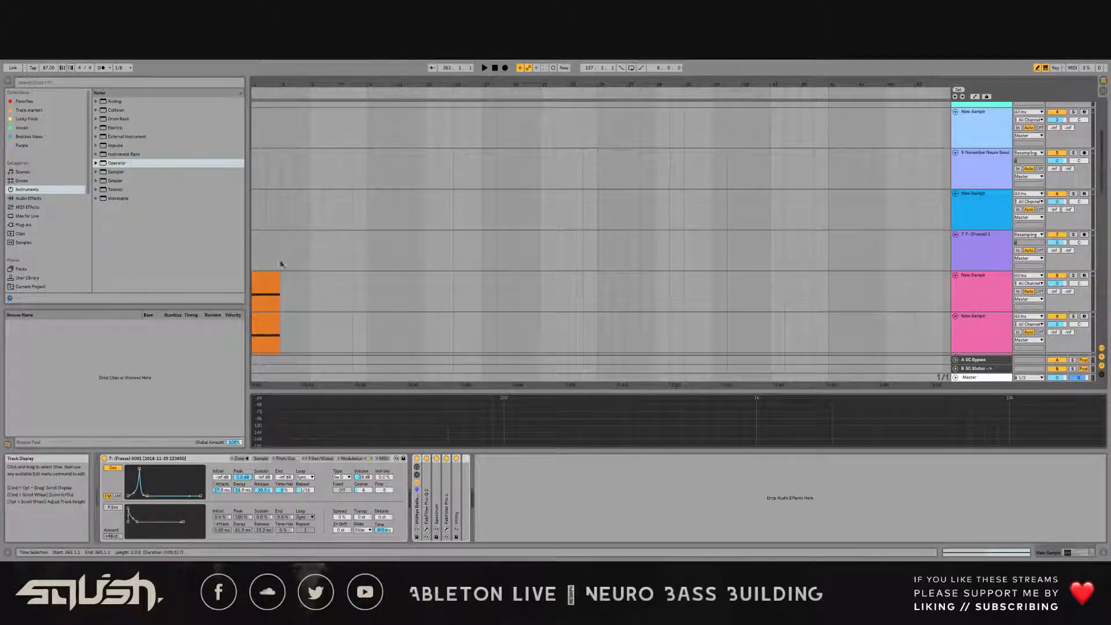
pyautogui.moveTo(282, 83); pyautogui.dragTo(281, 81)
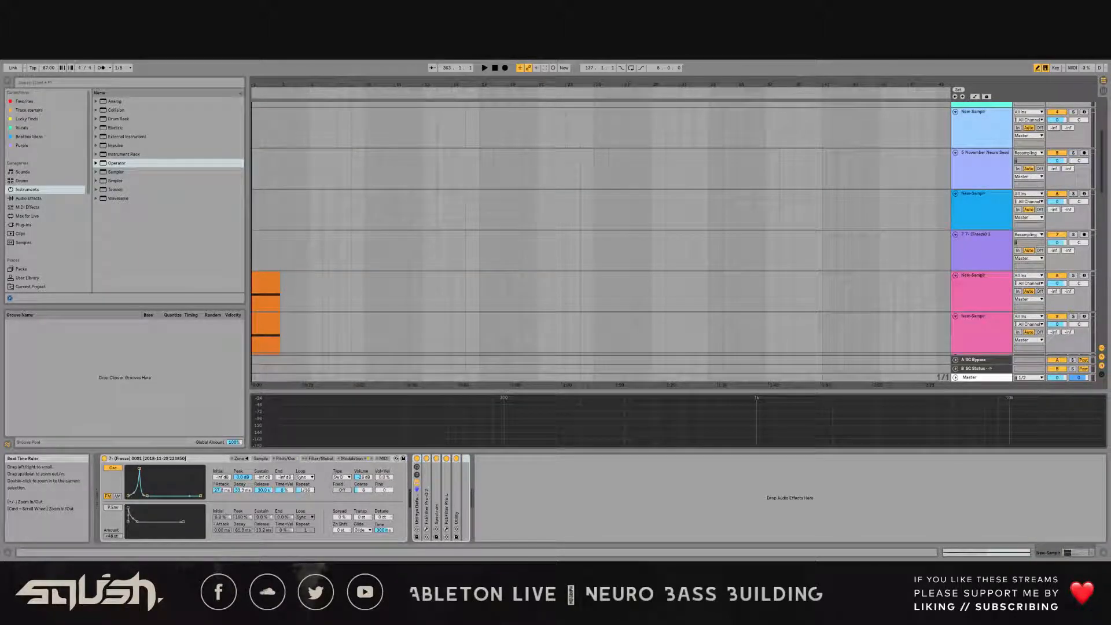
pyautogui.scroll(-10, 265, 197)
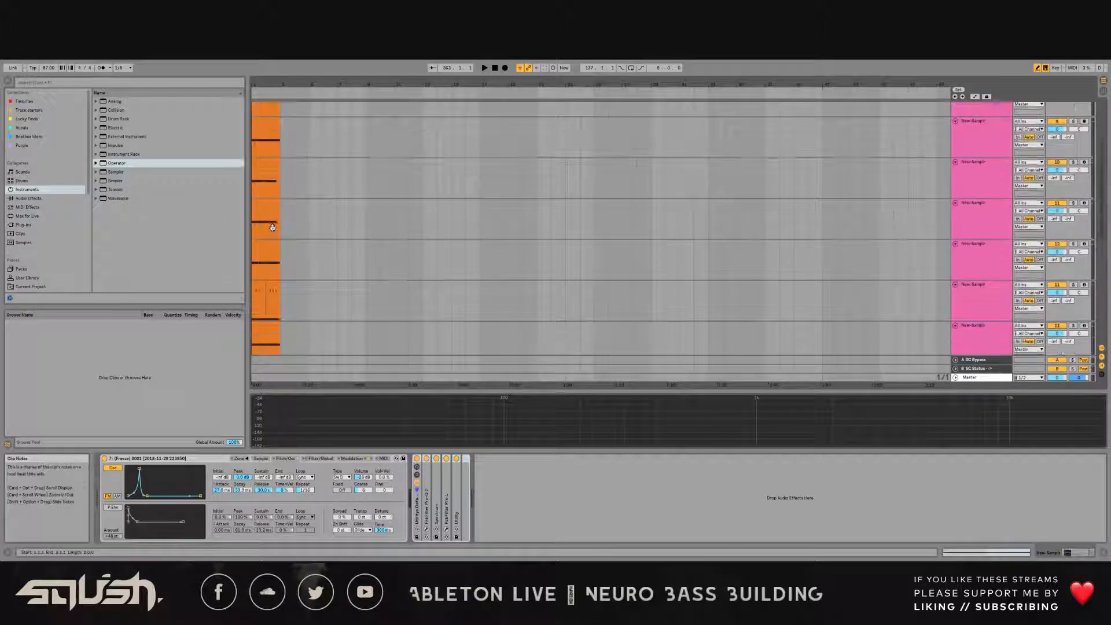
pyautogui.scroll(-5, 271, 226)
pyautogui.scroll(10, 272, 238)
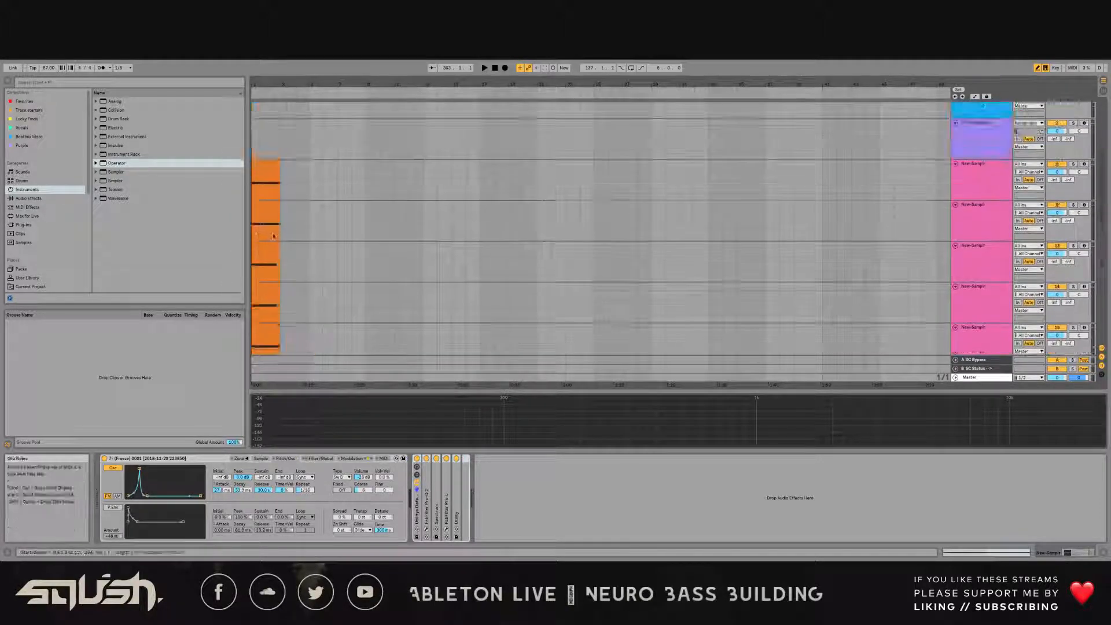
pyautogui.click(268, 186)
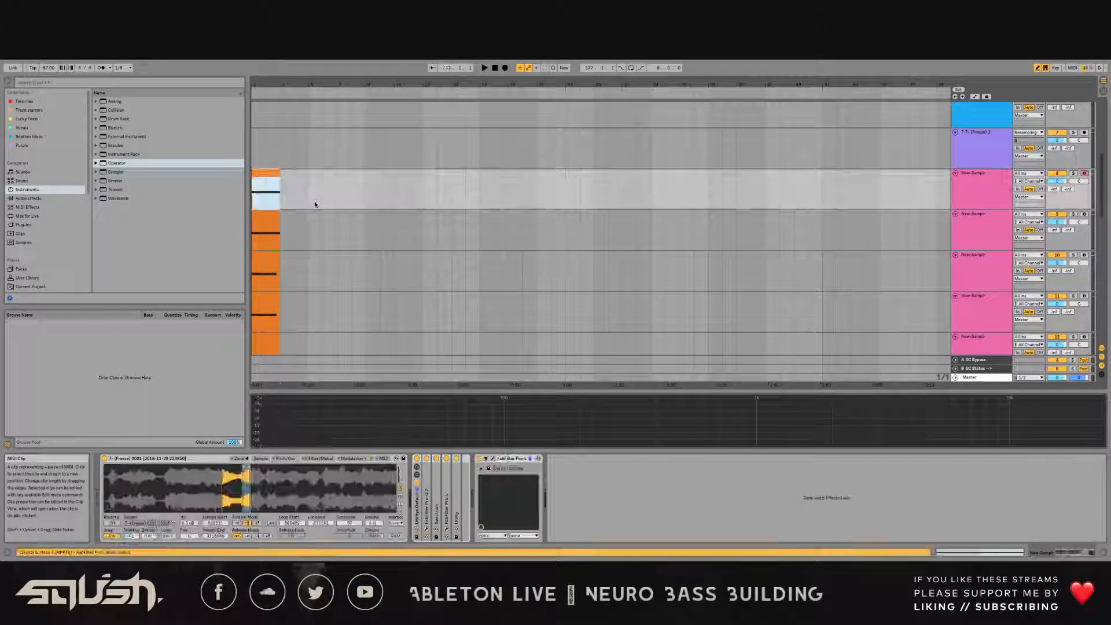
pyautogui.scroll(-10, 299, 225)
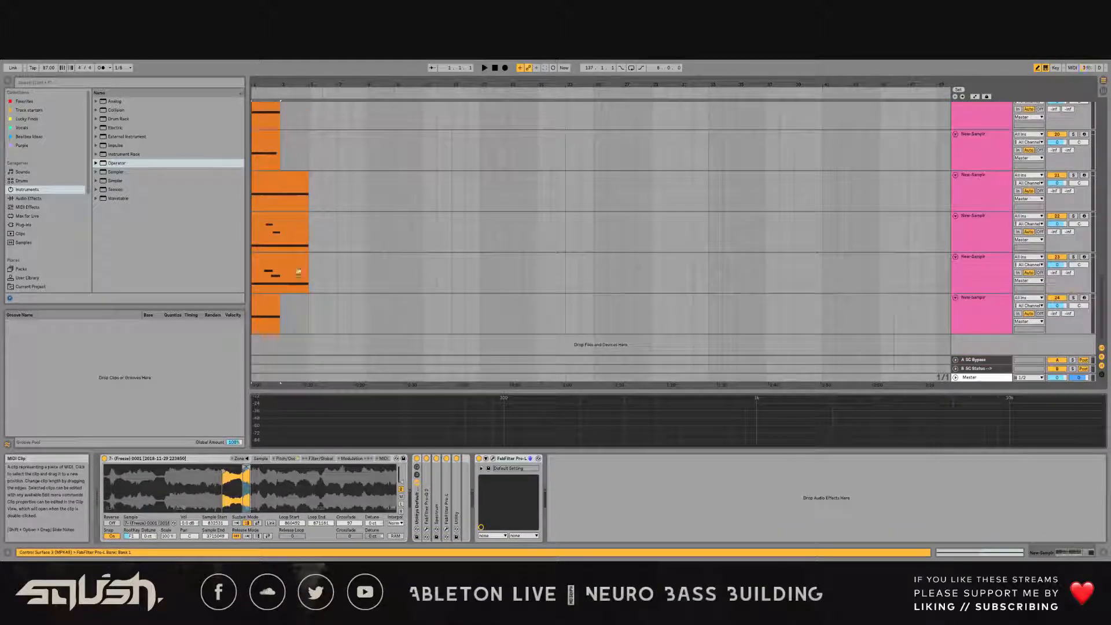
pyautogui.keyDown('shift'); pyautogui.click(307, 311); pyautogui.keyUp('shift')
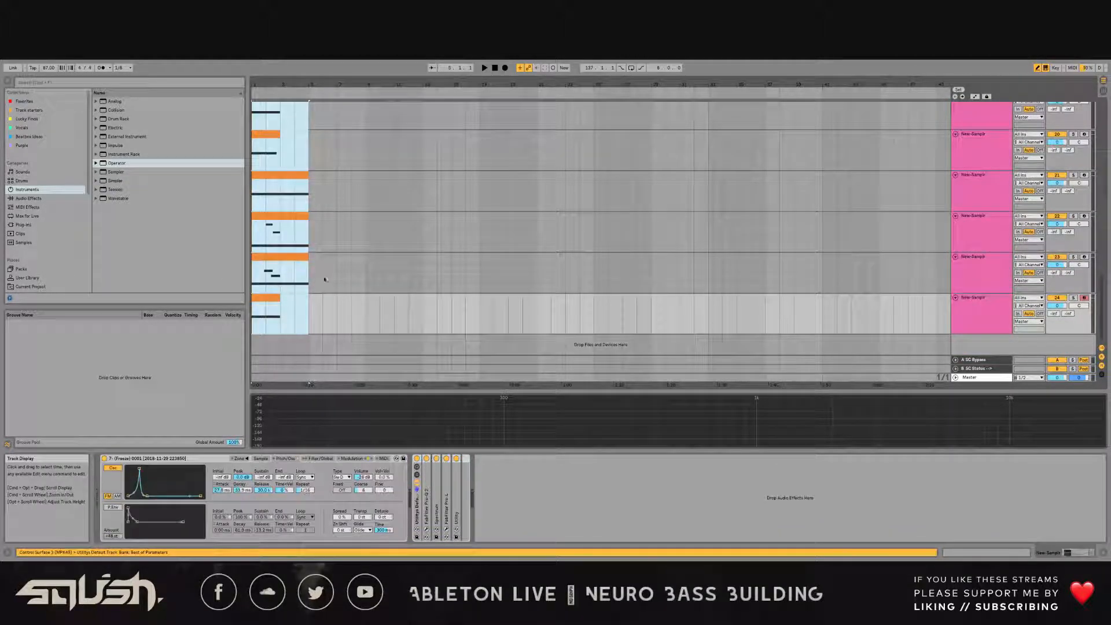
# Step: Select all the pink New-Samplr tracks from track 24 up to track 8
pyautogui.click(985, 299)
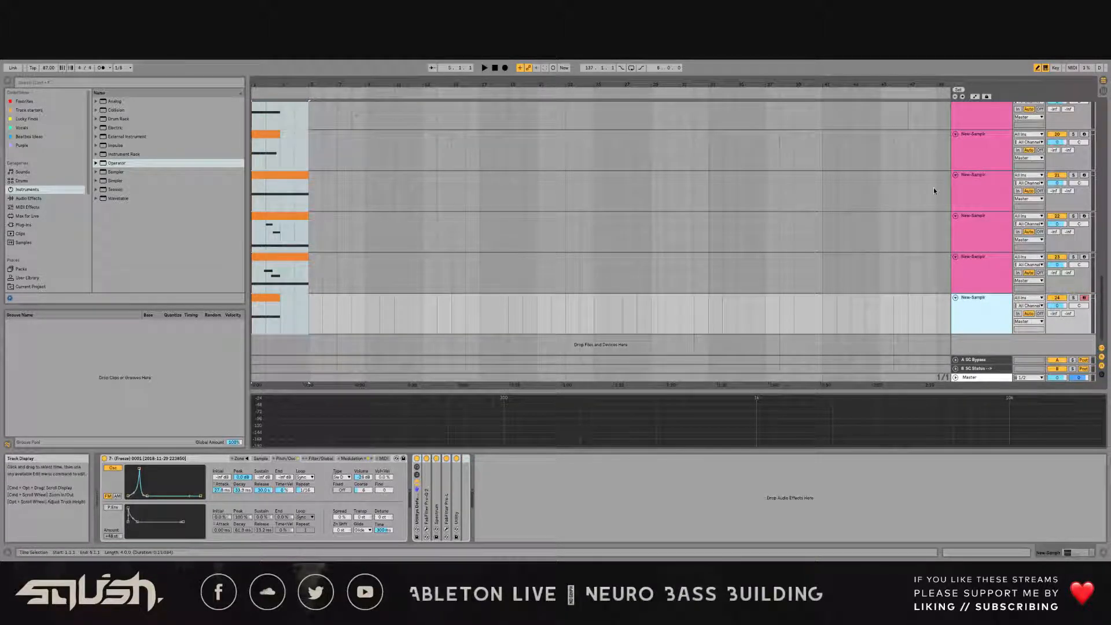
pyautogui.scroll(15, 1001, 208)
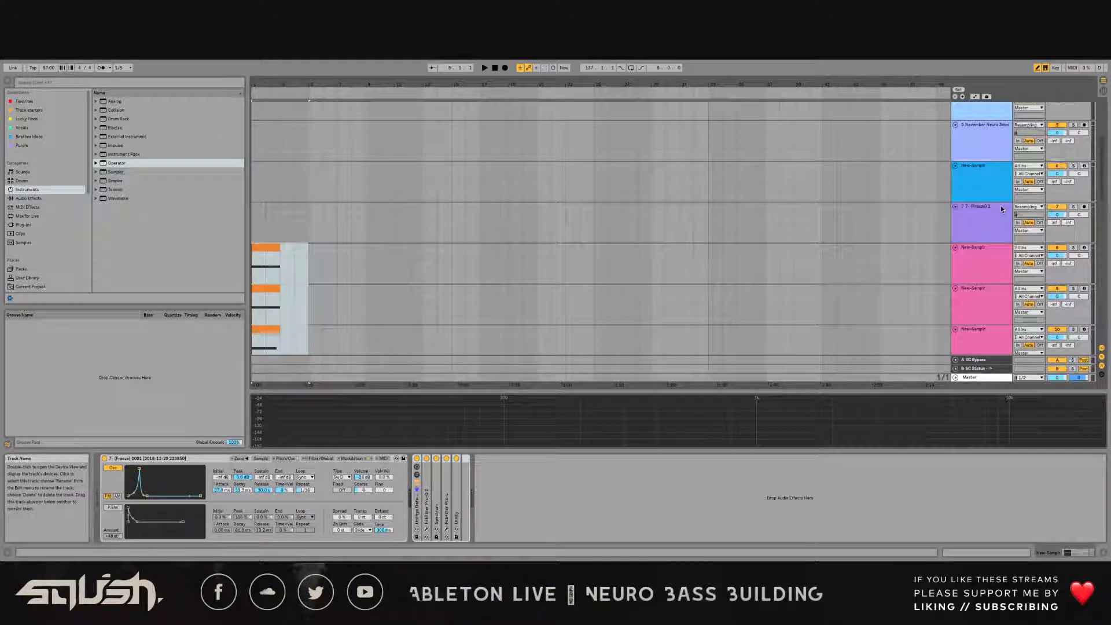
pyautogui.click(976, 227)
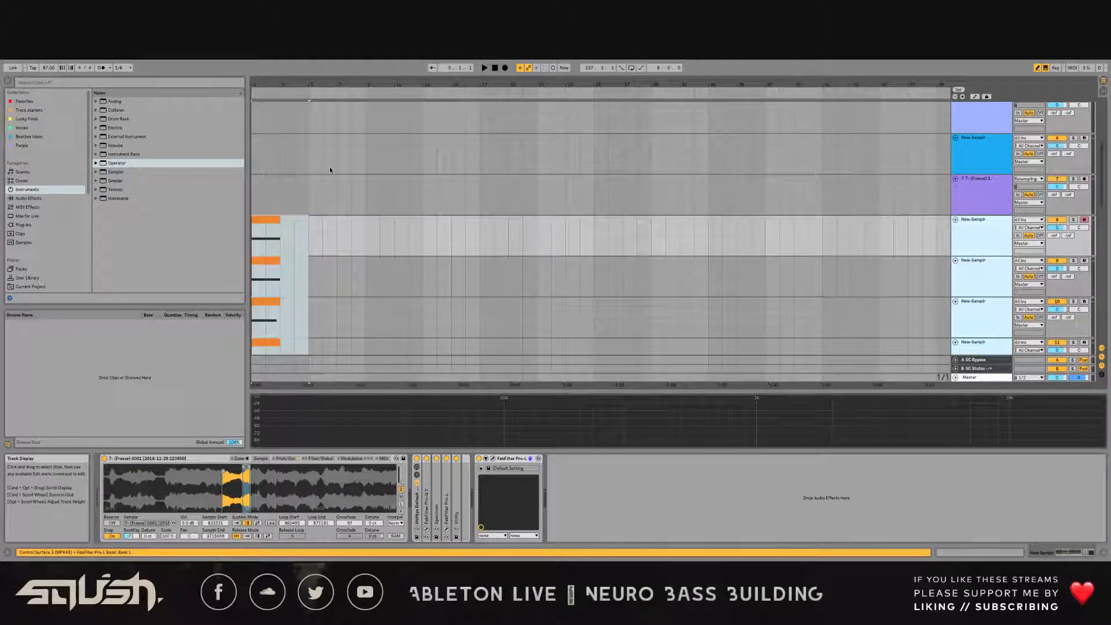
# Step: Start an audio export of the selected range with Selected Tracks Only as the rendered track
pyautogui.click(48, 64)
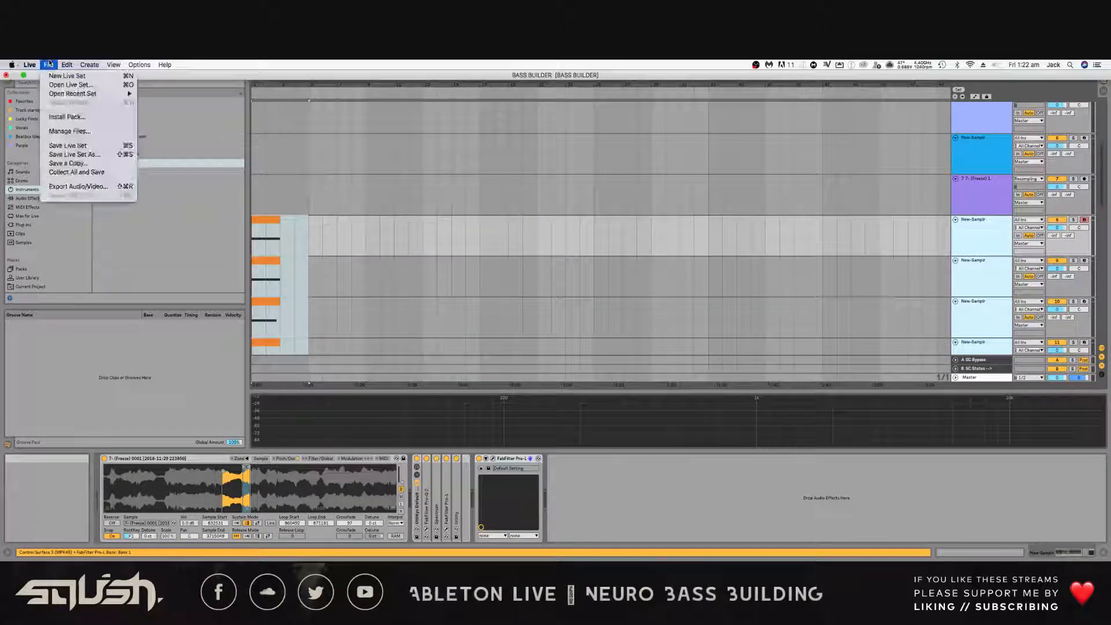
pyautogui.click(82, 191)
pyautogui.click(579, 185)
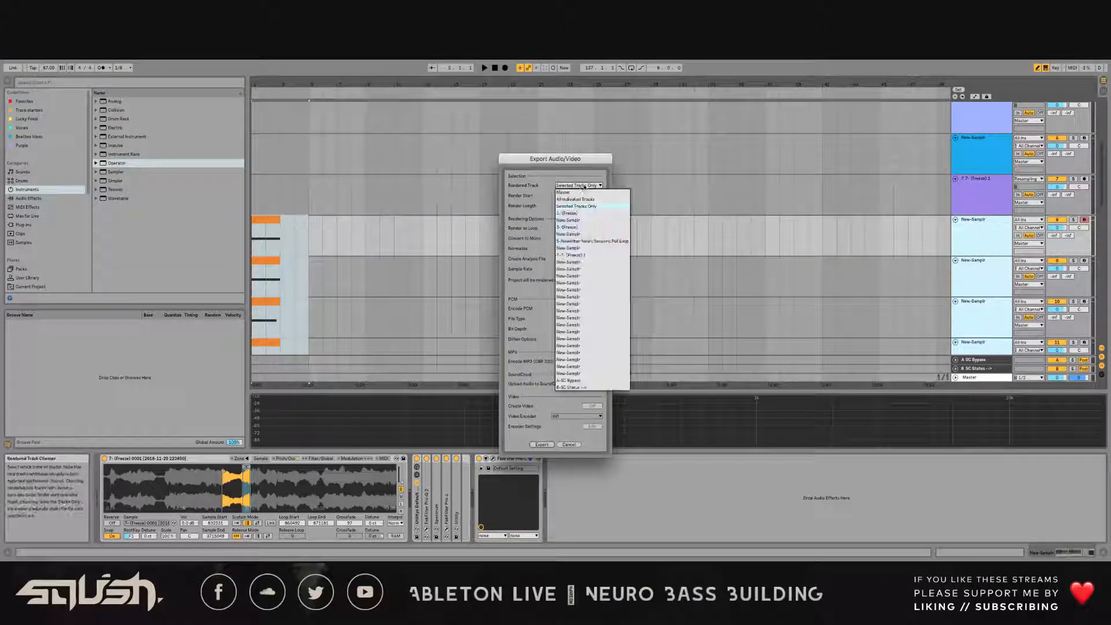
pyautogui.click(579, 193)
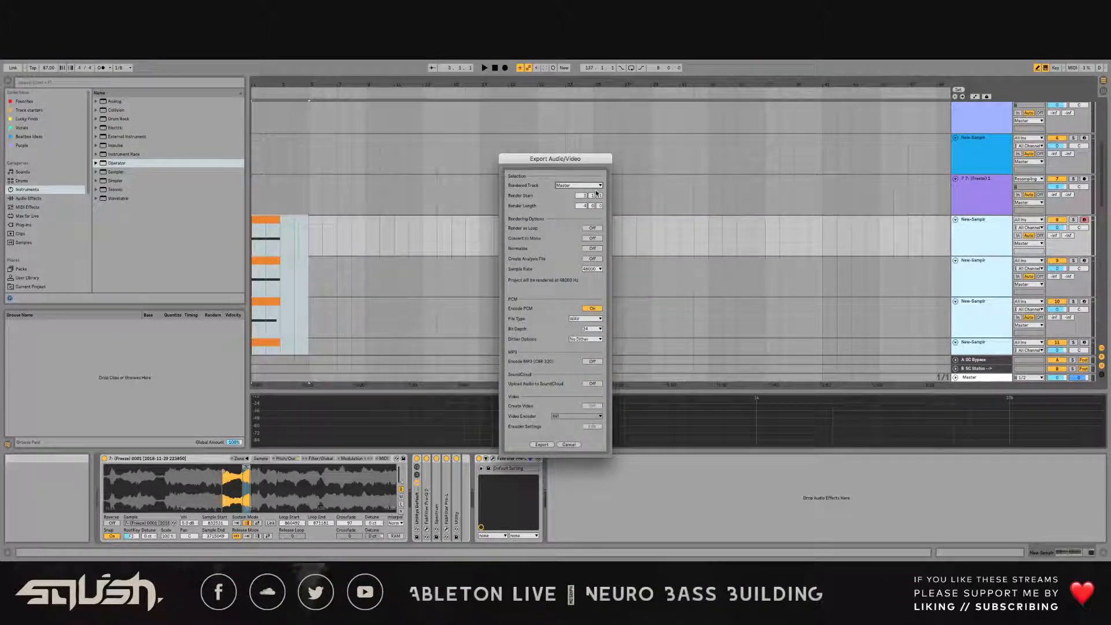
pyautogui.click(594, 188)
pyautogui.click(574, 204)
pyautogui.click(542, 445)
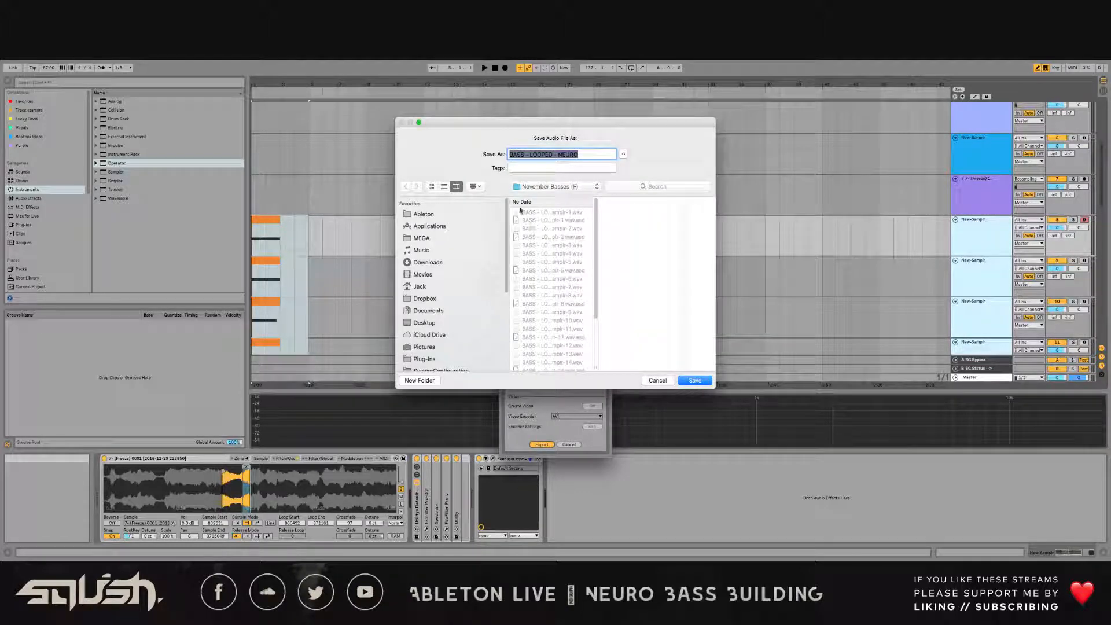
# Step: Set the export's save location to the SQUISH Basses folder in the User Library
pyautogui.click(570, 186)
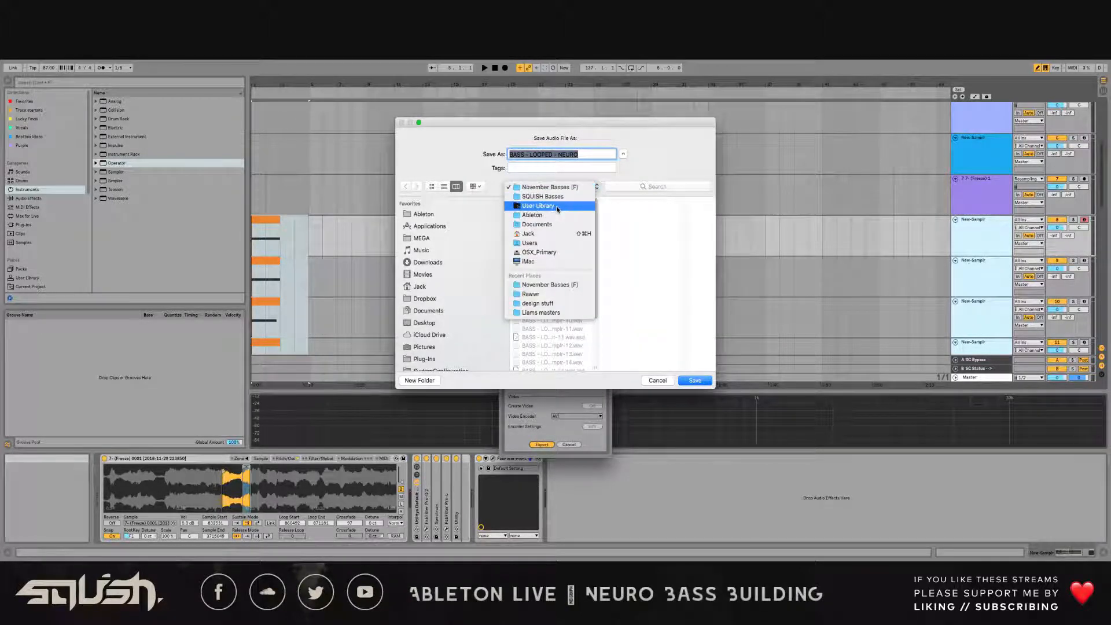
pyautogui.click(538, 206)
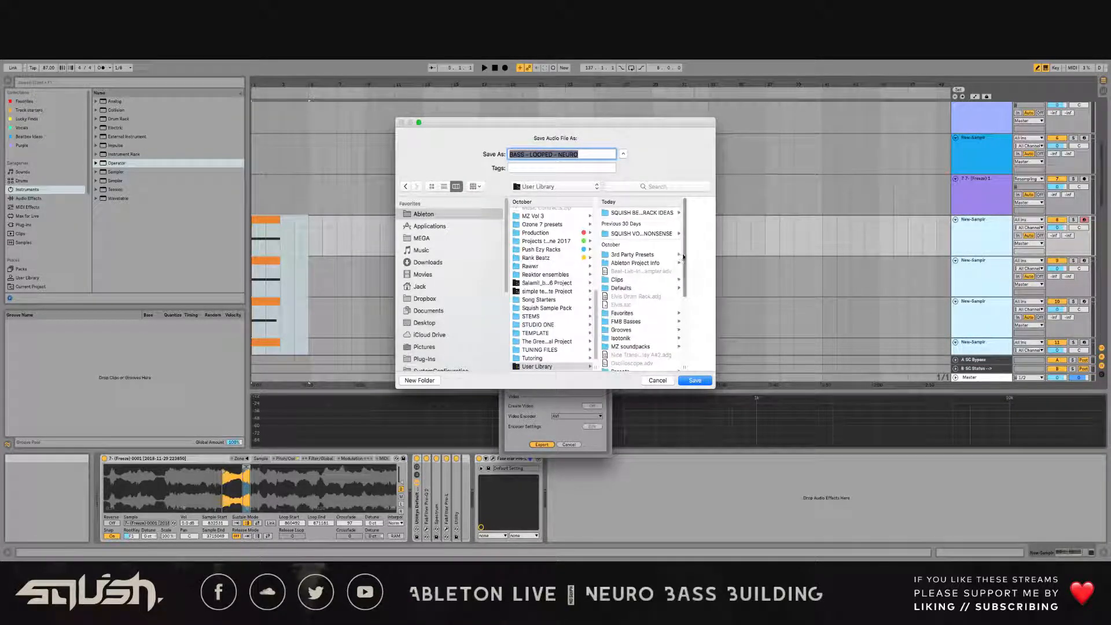
pyautogui.scroll(-5, 685, 259)
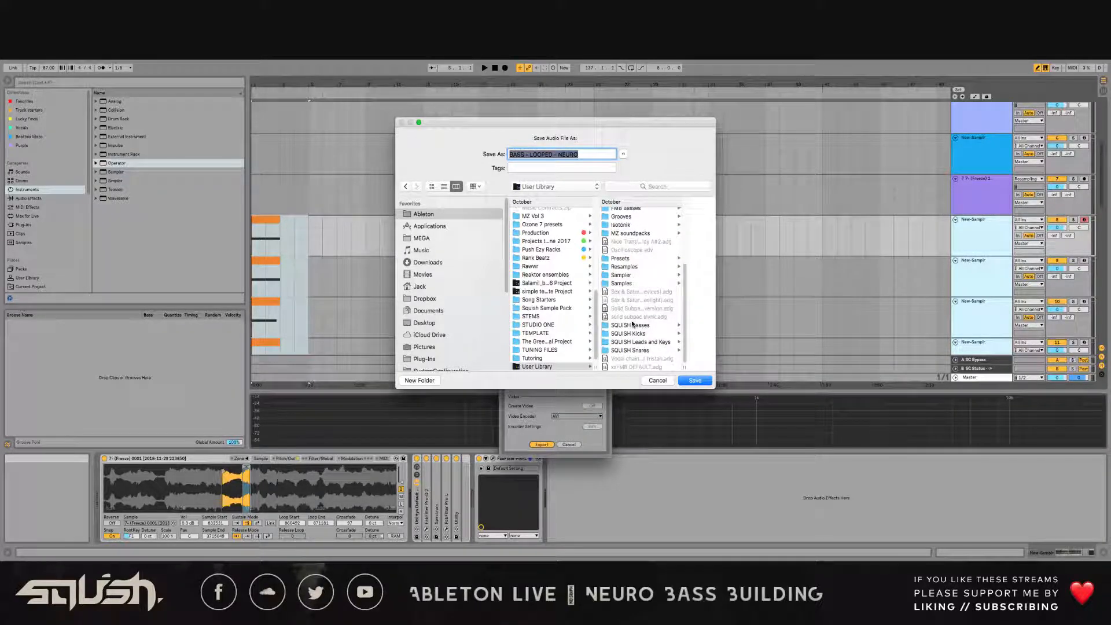
pyautogui.click(633, 325)
pyautogui.scroll(-5, 712, 282)
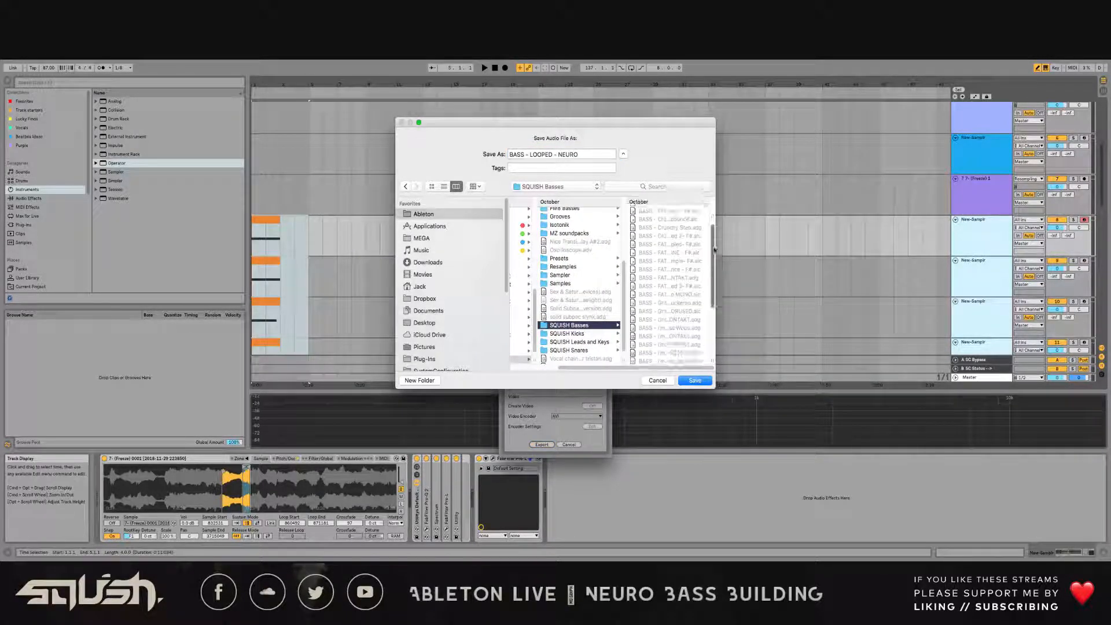
pyautogui.moveTo(712, 282)
pyautogui.mouseDown()
pyautogui.moveTo(713, 229)
pyautogui.moveTo(717, 318)
pyautogui.moveTo(712, 280)
pyautogui.mouseUp()
# Step: Create a folder named "November Neuro Sessions (F)" inside SQUISH Basses
pyautogui.click(434, 381)
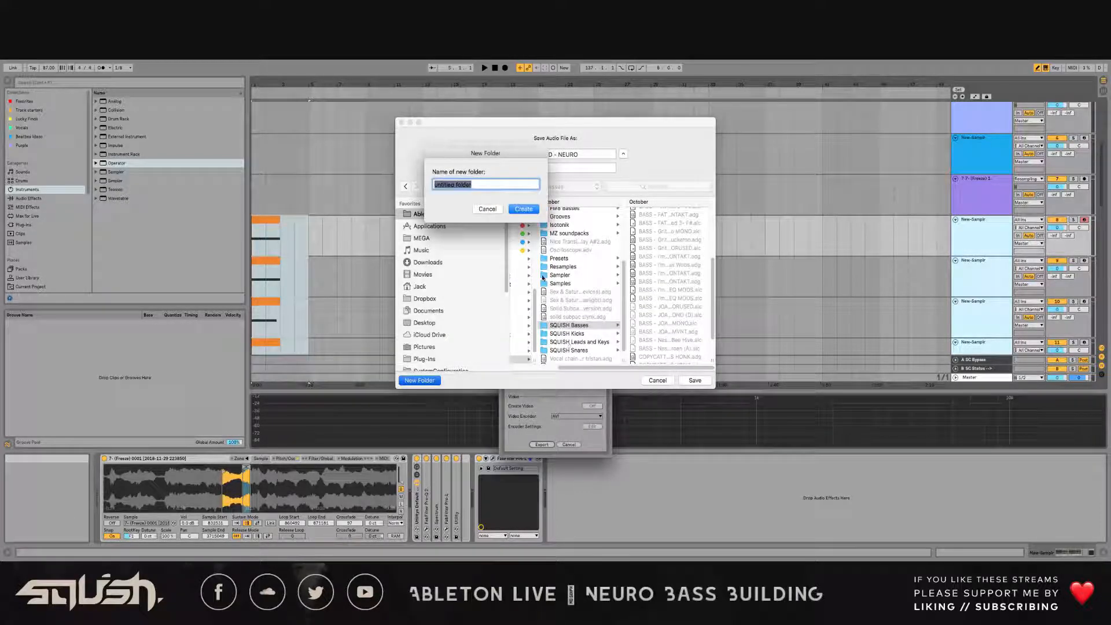
pyautogui.write('November Neuro Sessions (F')
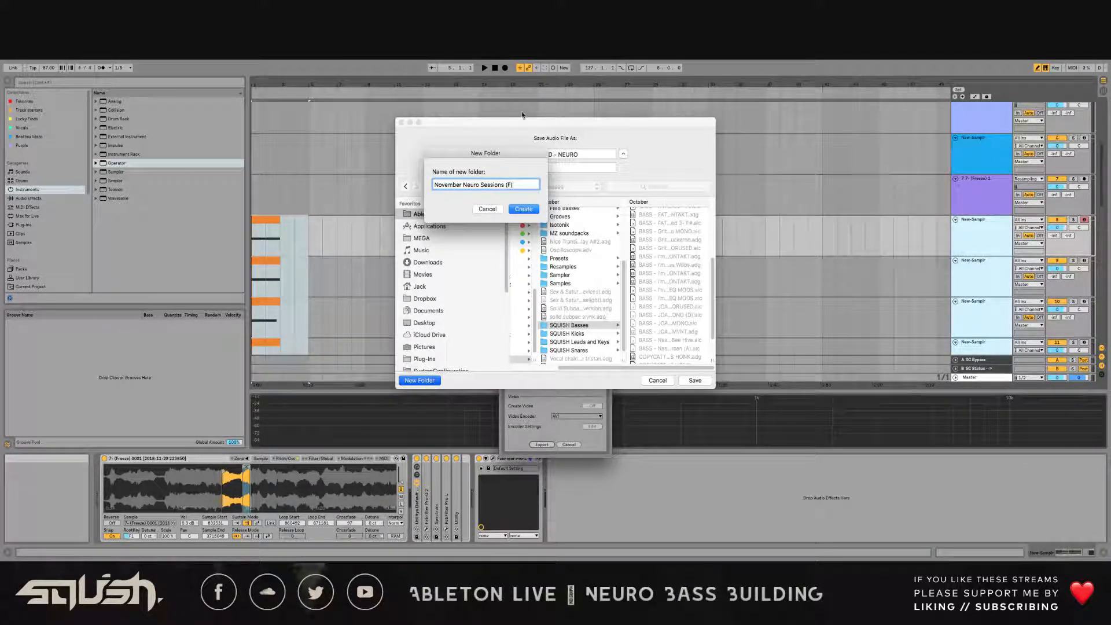
pyautogui.click(534, 214)
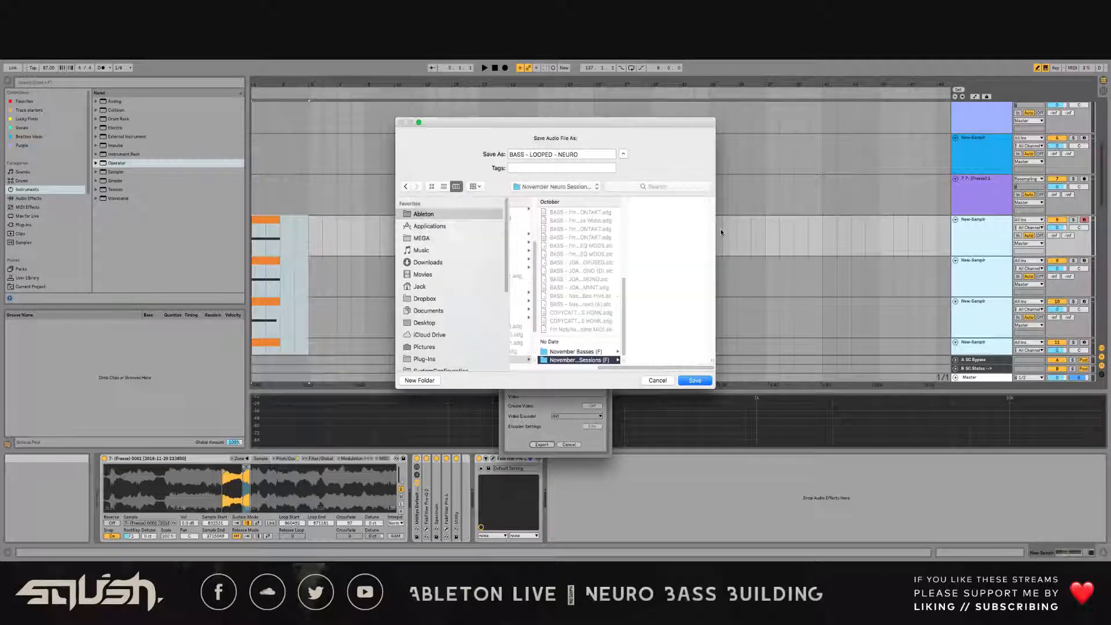
# Step: Look through the existing bass file names in SQUISH Basses and in the November Basses (F) folder
pyautogui.click(582, 155)
pyautogui.moveTo(625, 312); pyautogui.dragTo(628, 271)
pyautogui.moveTo(623, 360); pyautogui.dragTo(701, 353)
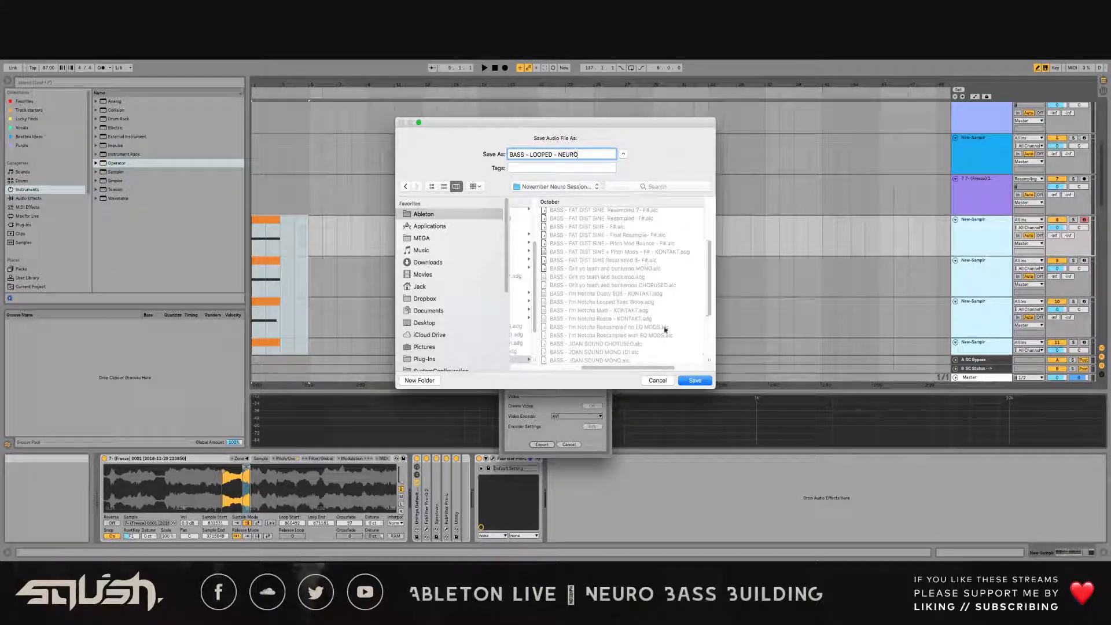
pyautogui.scroll(3, 618, 310)
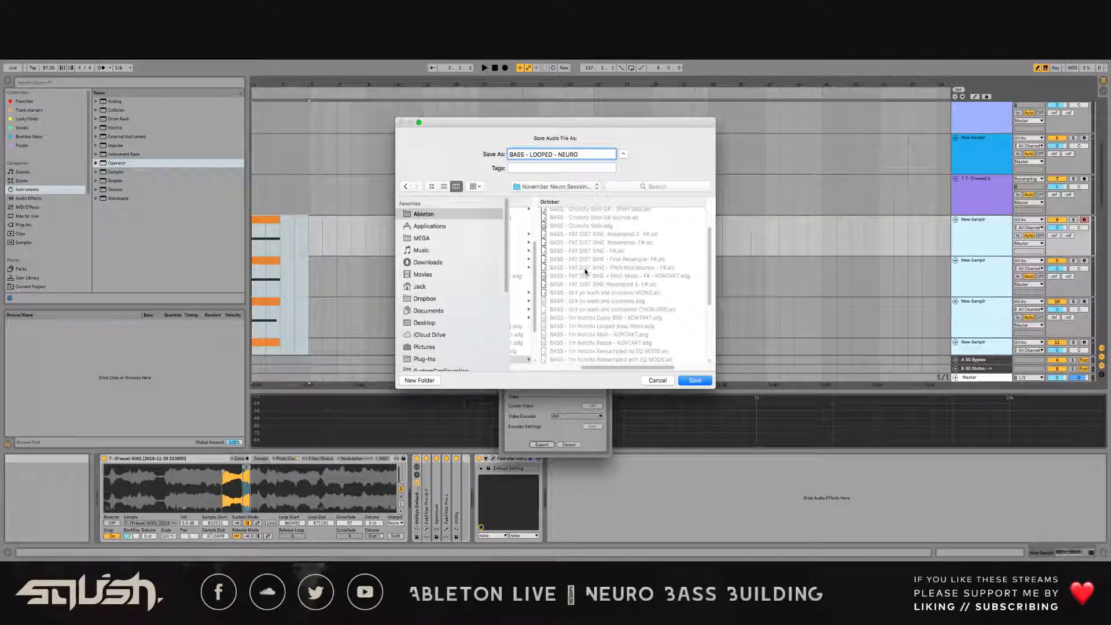
pyautogui.scroll(1, 655, 252)
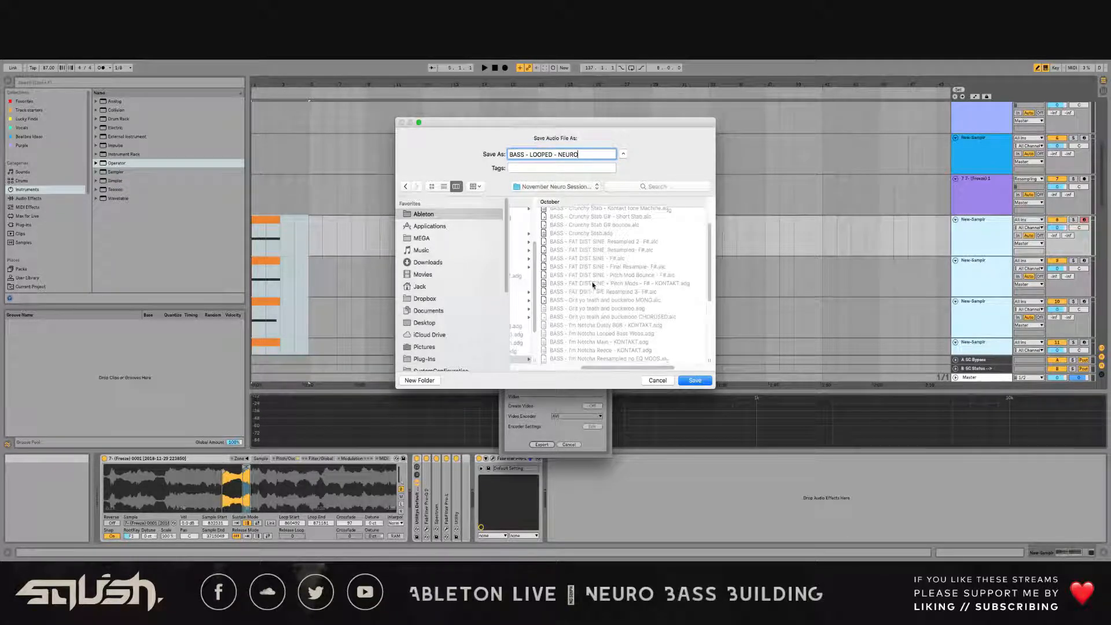
pyautogui.scroll(-5, 596, 285)
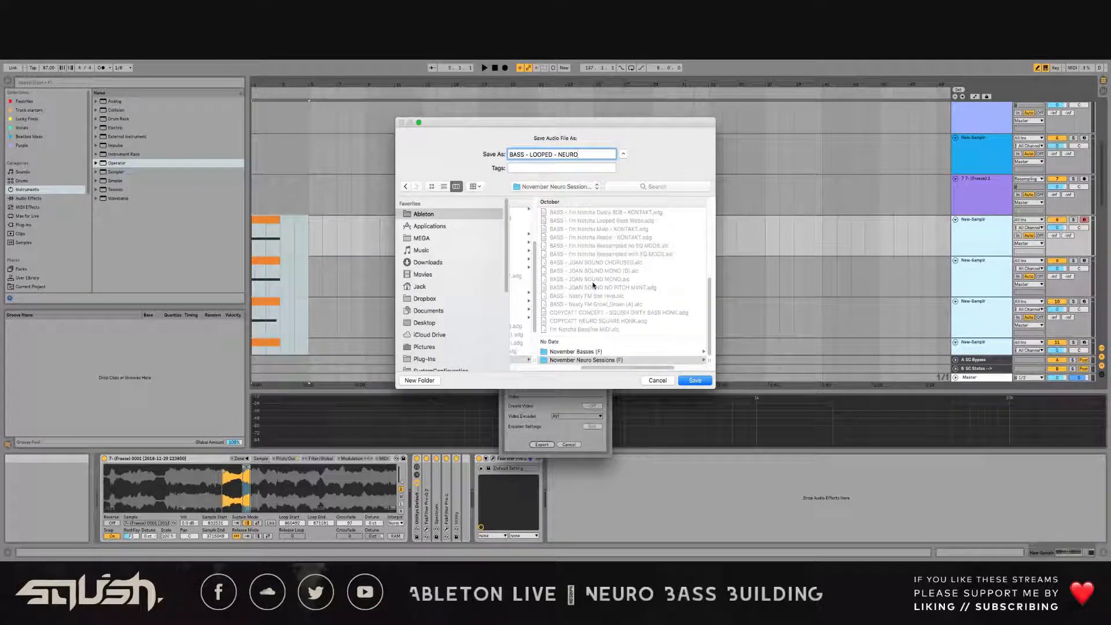
pyautogui.click(566, 351)
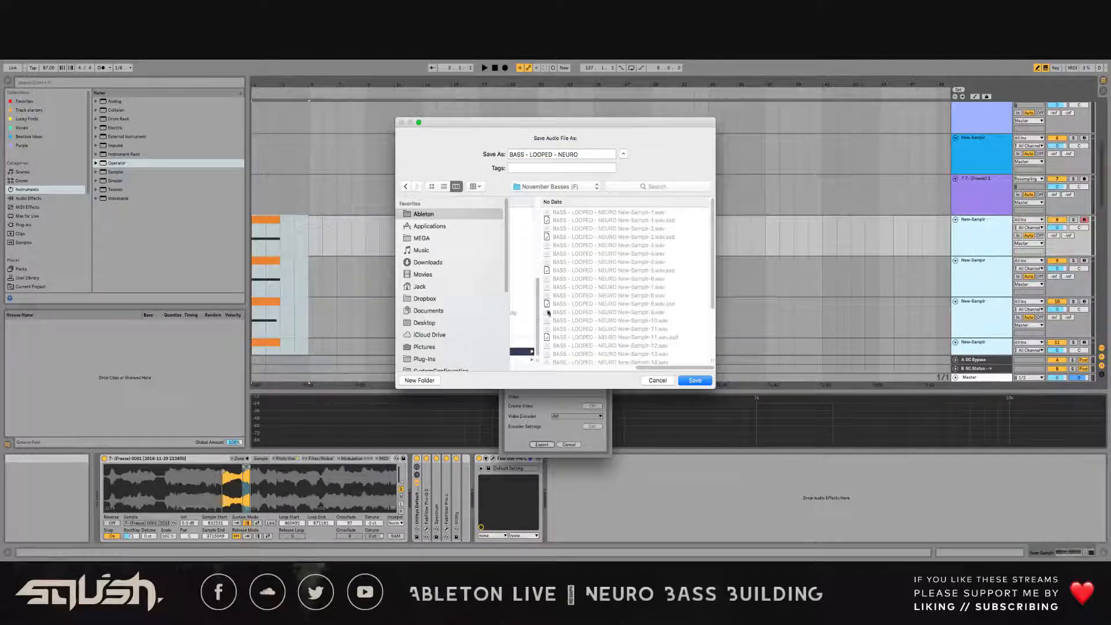
# Step: Save the audio export as "BASS - LOOPED - NEURO" in the November Neuro Sessions (F) folder
pyautogui.hscroll(-5, 579, 363)
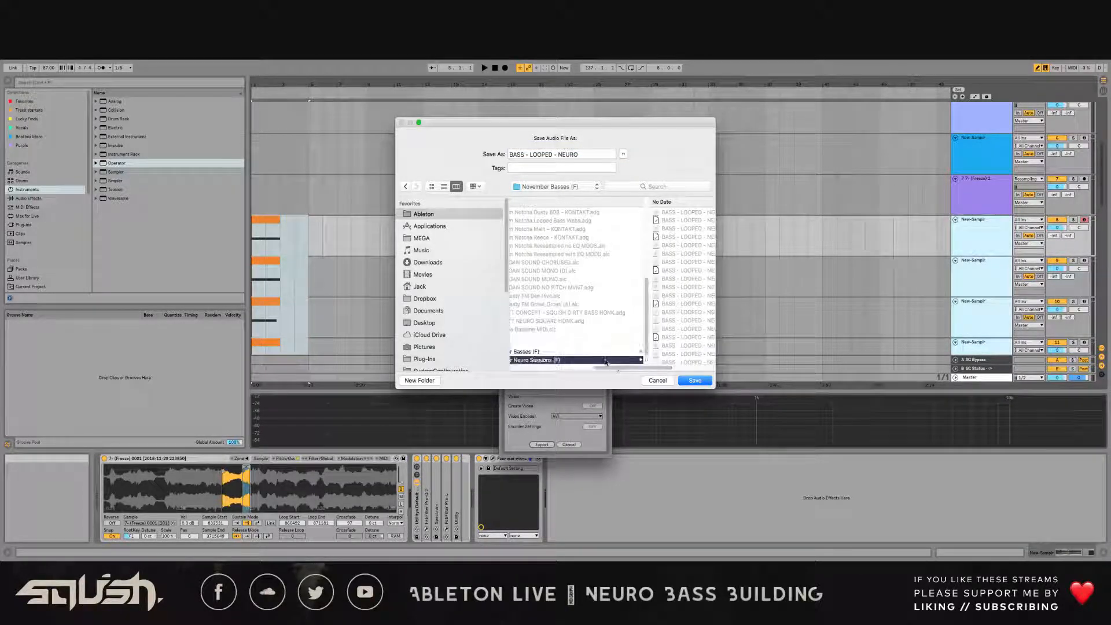
pyautogui.click(606, 360)
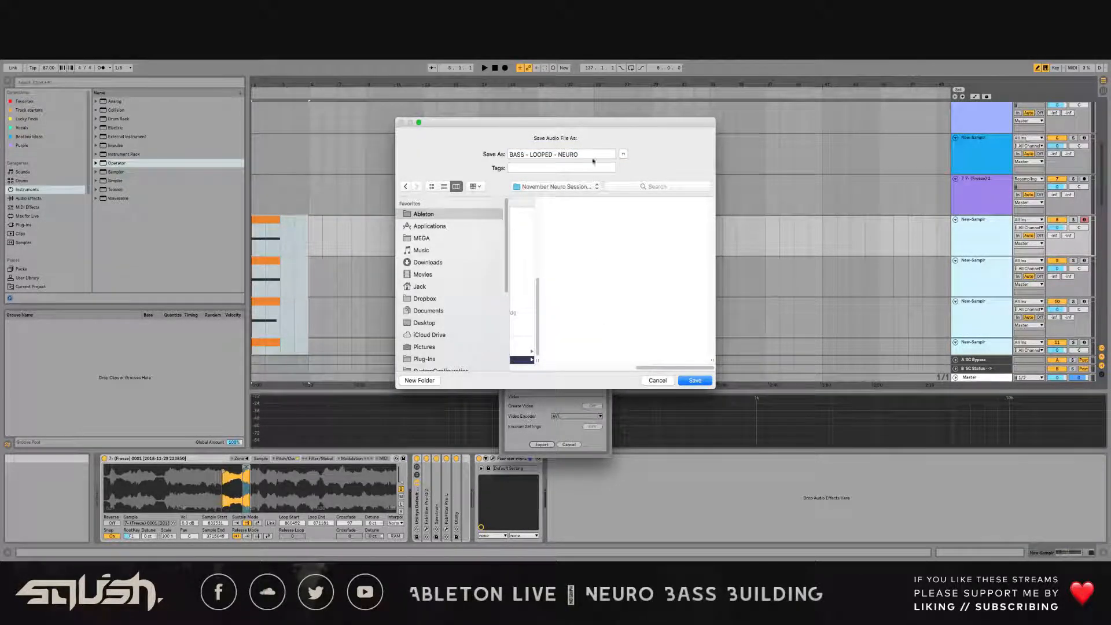
pyautogui.click(695, 382)
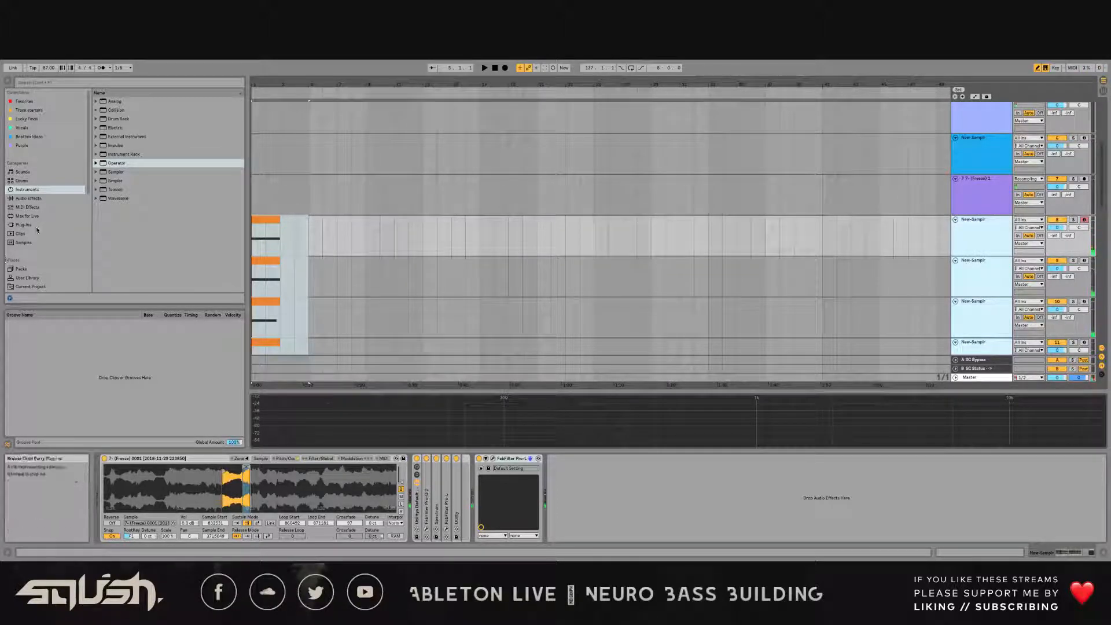
# Step: Open the November Neuro Sessions (F) folder inside SQUISH Basses in the User Library, collapsing November Basses (F)
pyautogui.scroll(-1, 46, 243)
pyautogui.click(27, 260)
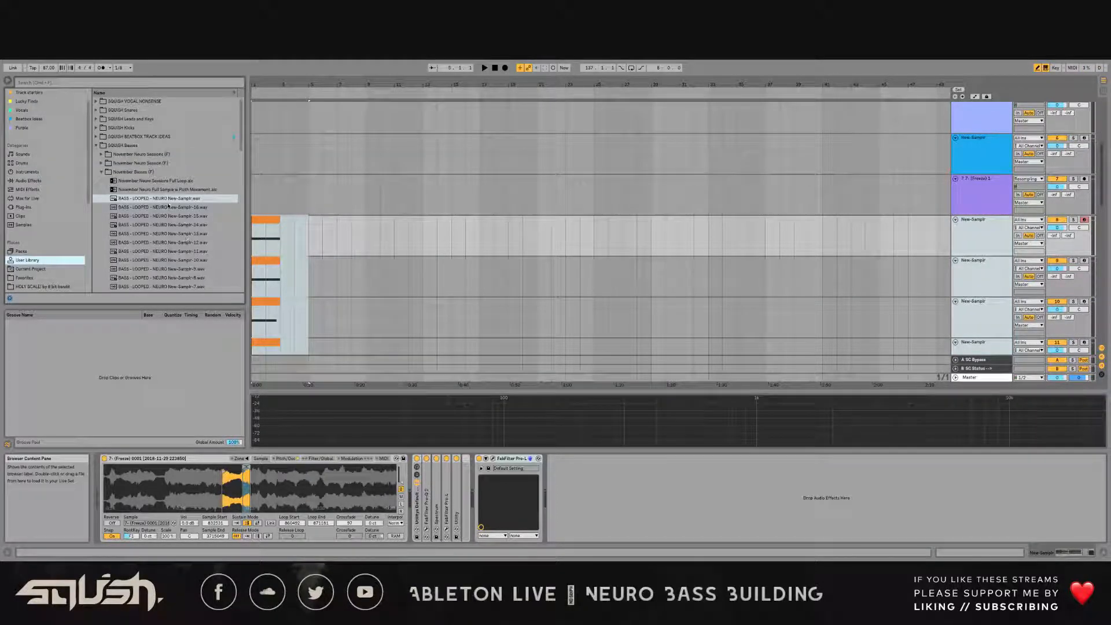
pyautogui.click(137, 172)
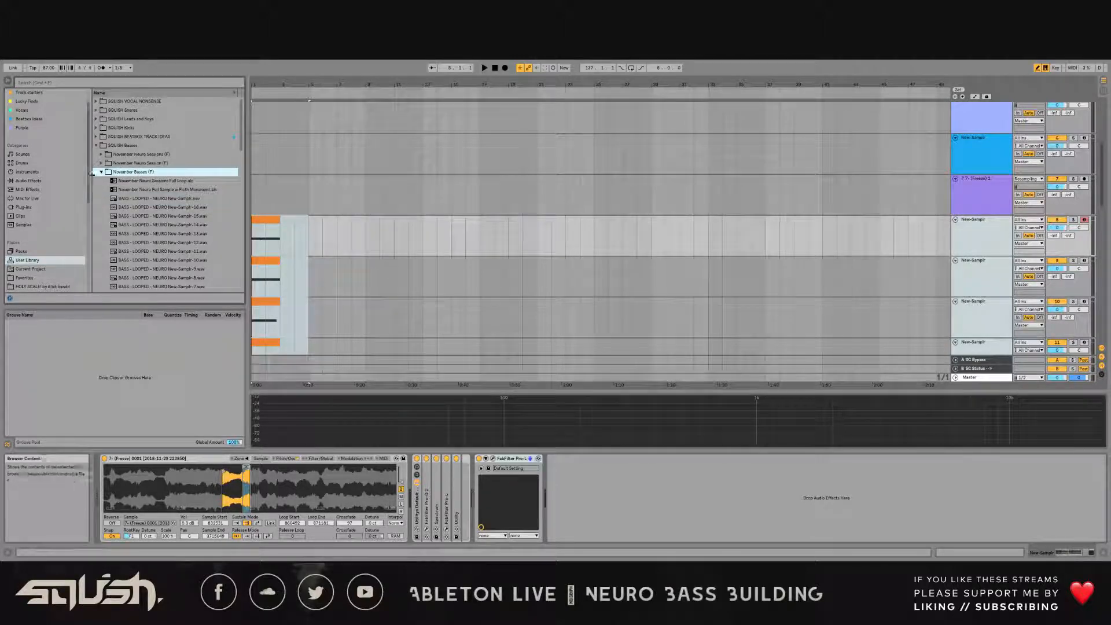
pyautogui.click(102, 172)
pyautogui.click(106, 164)
pyautogui.click(101, 155)
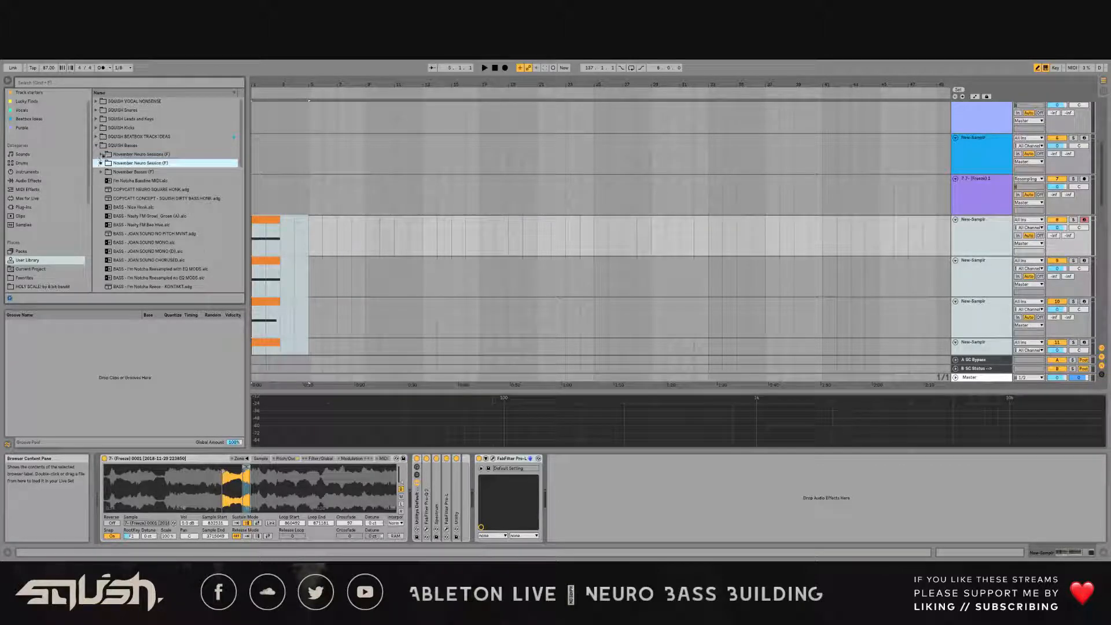
pyautogui.click(102, 155)
pyautogui.scroll(-1, 145, 188)
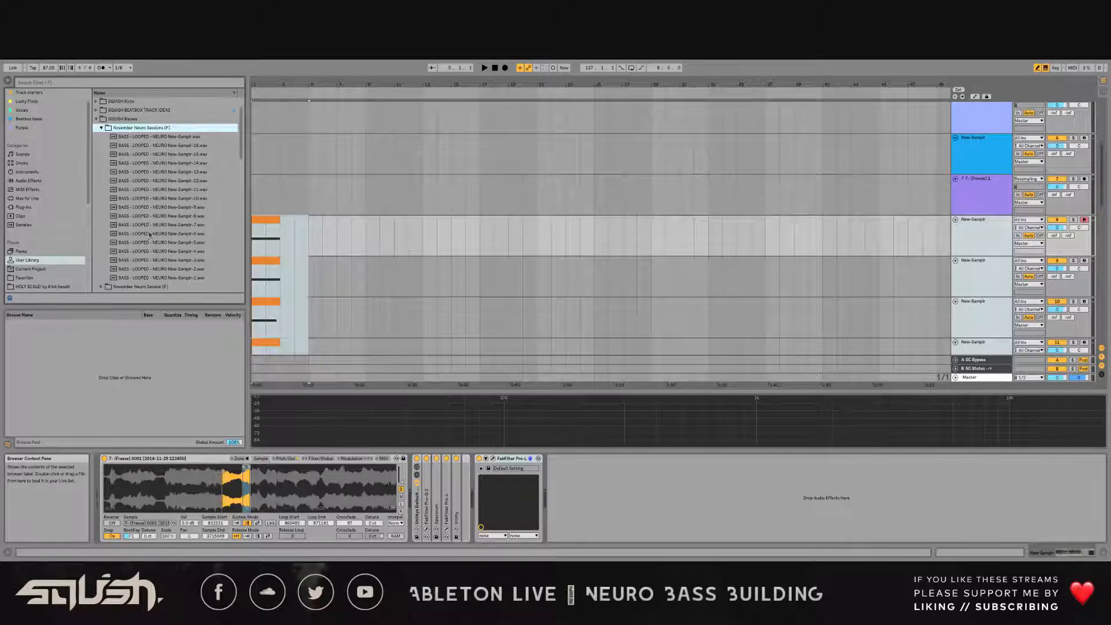
# Step: Preview several of the exported "BASS - LOOPED - NEURO" samples in the November Neuro Sessions (F) folder
pyautogui.click(164, 137)
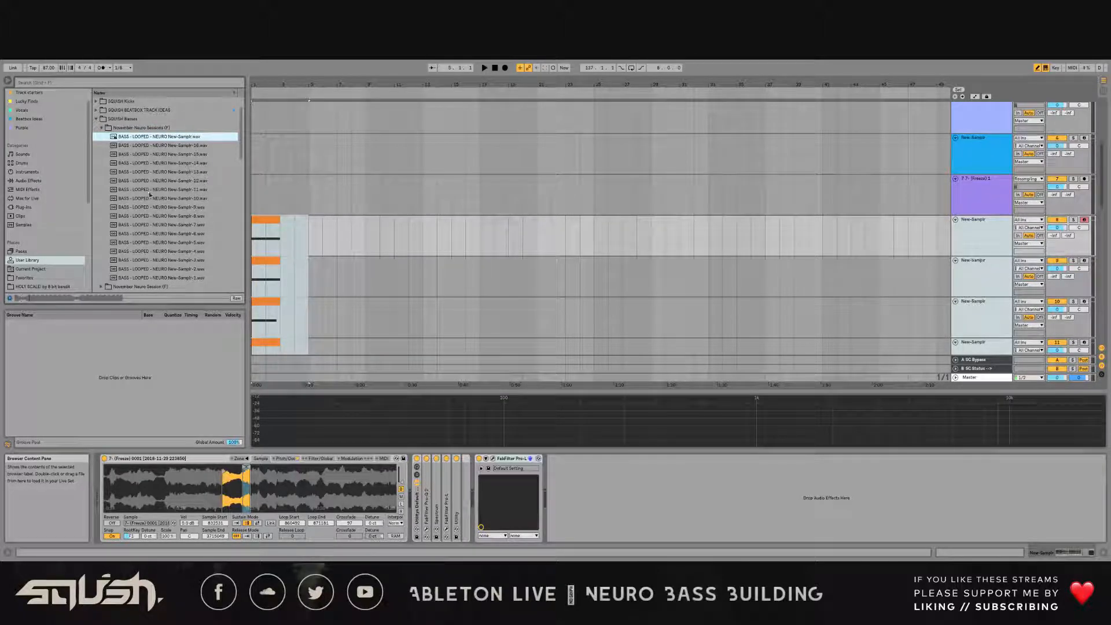
pyautogui.click(162, 146)
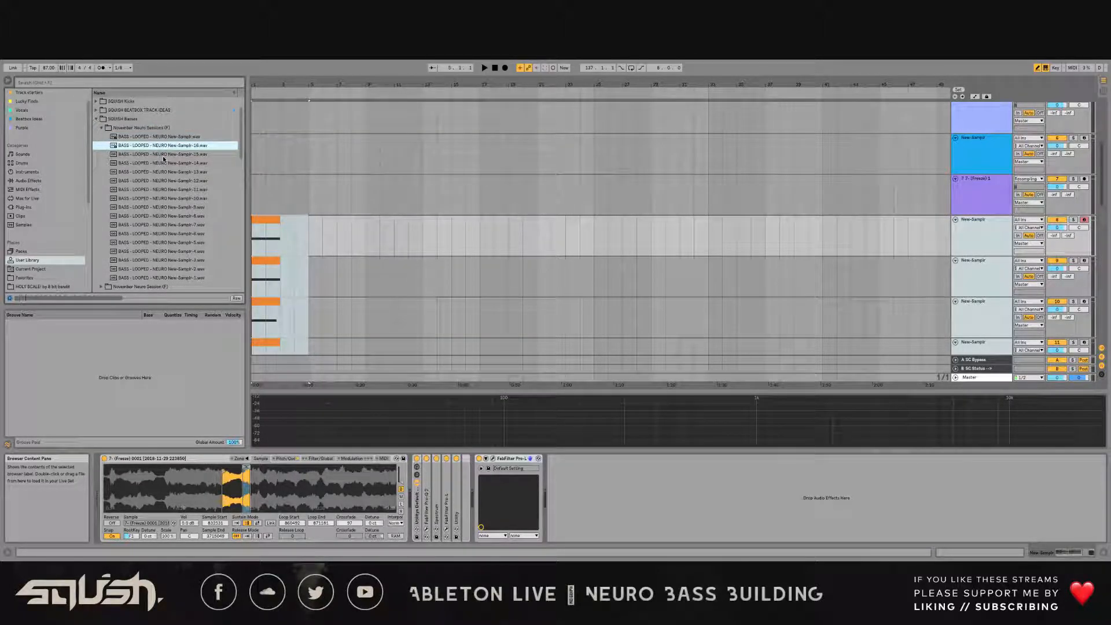
pyautogui.click(164, 155)
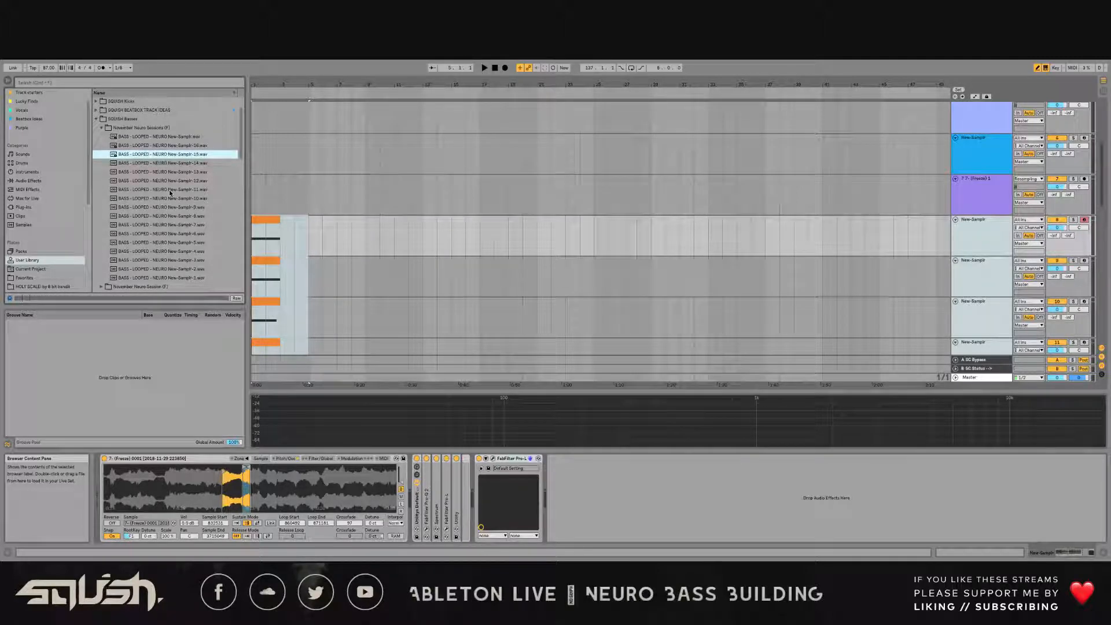
pyautogui.press('Down')
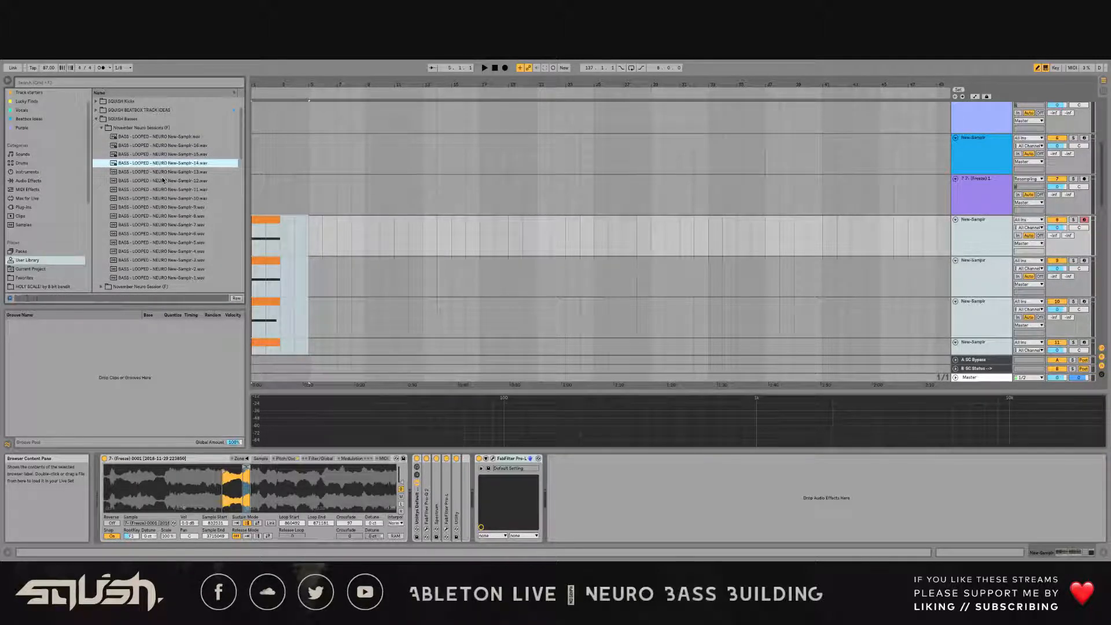
pyautogui.click(163, 180)
pyautogui.click(152, 139)
pyautogui.press('Up')
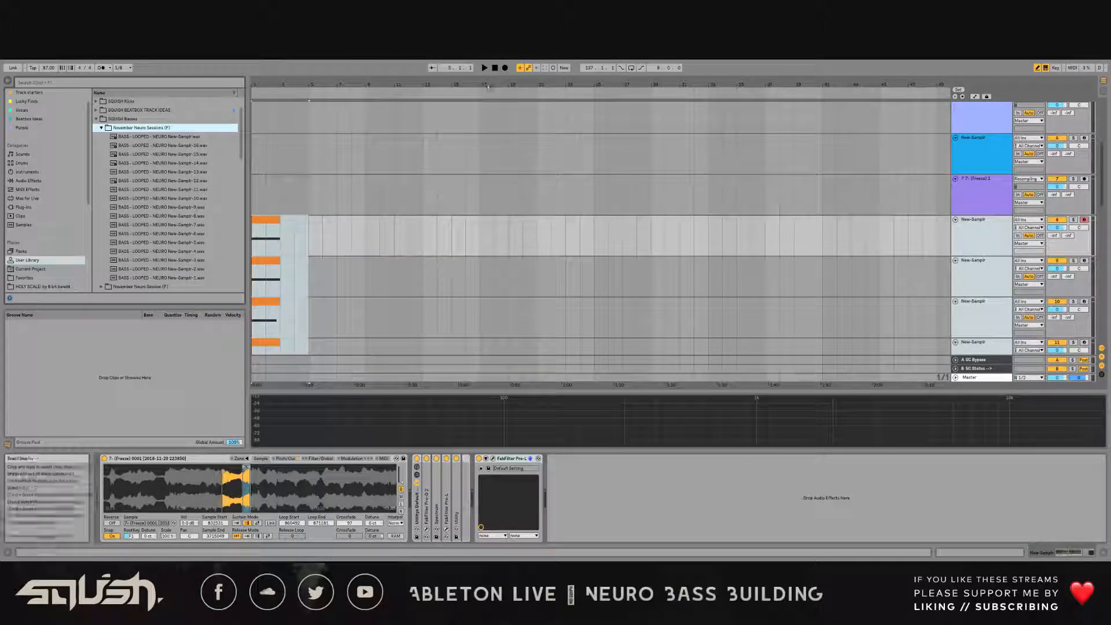
# Step: Find the purple frozen audio clip on track 7 in the arrangement and play part of its second half
pyautogui.moveTo(463, 85); pyautogui.dragTo(278, 61)
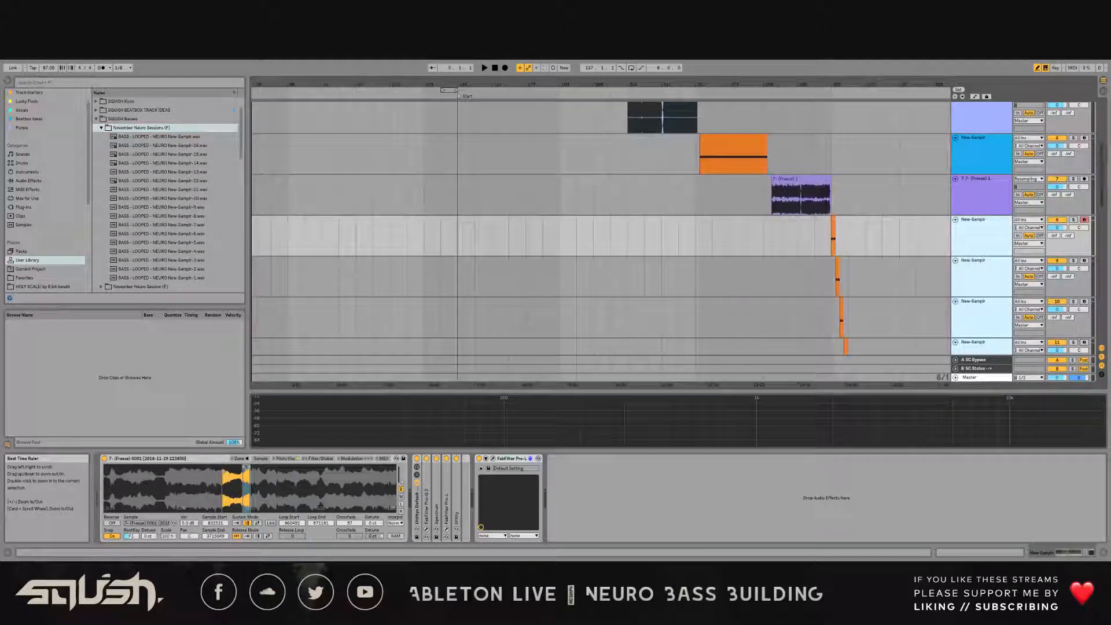
pyautogui.scroll(2, 807, 121)
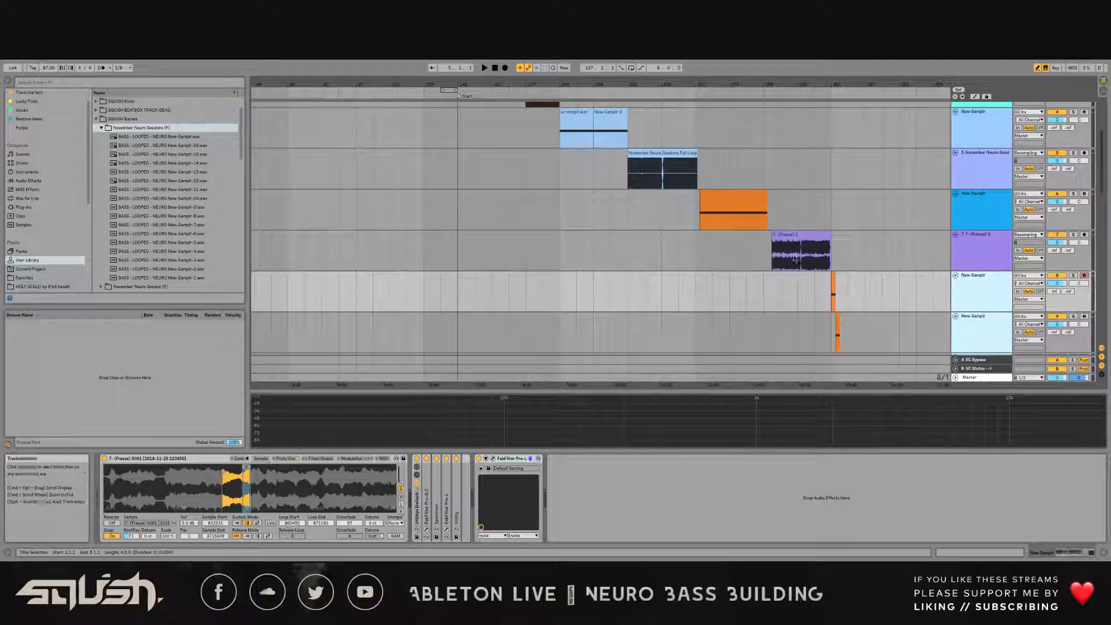
pyautogui.click(806, 235)
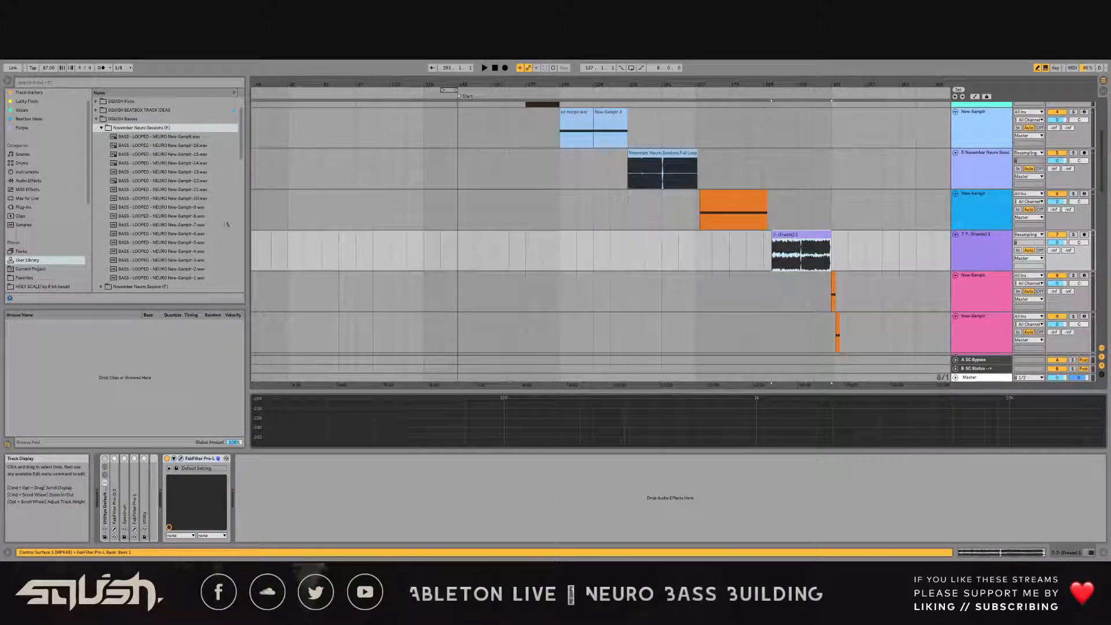
pyautogui.moveTo(837, 85); pyautogui.dragTo(825, 144)
pyautogui.click(459, 264)
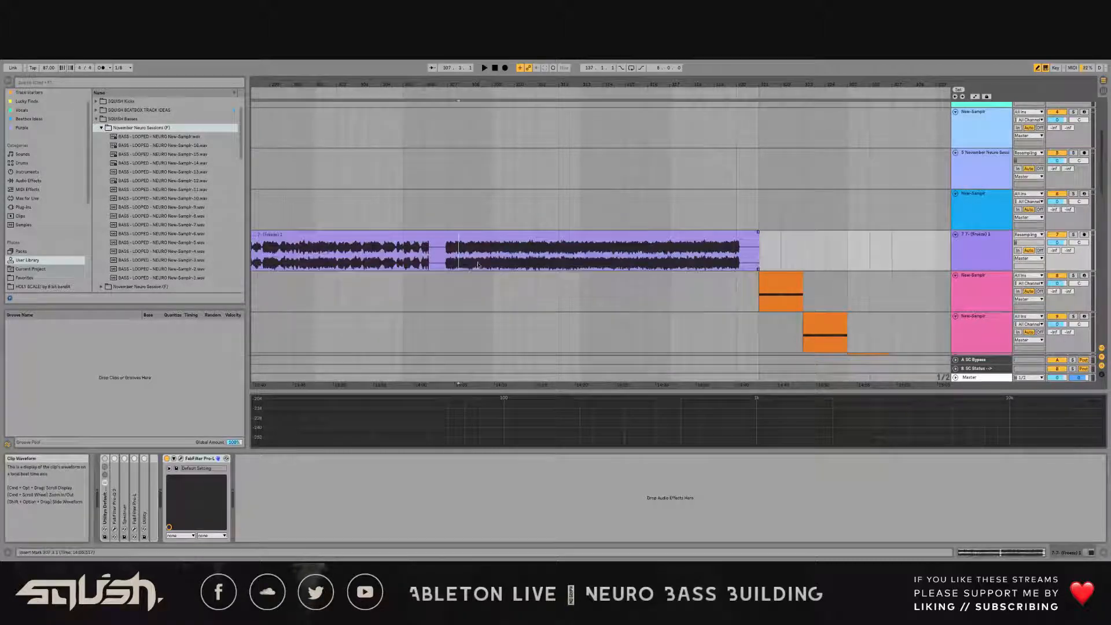
pyautogui.press('space')
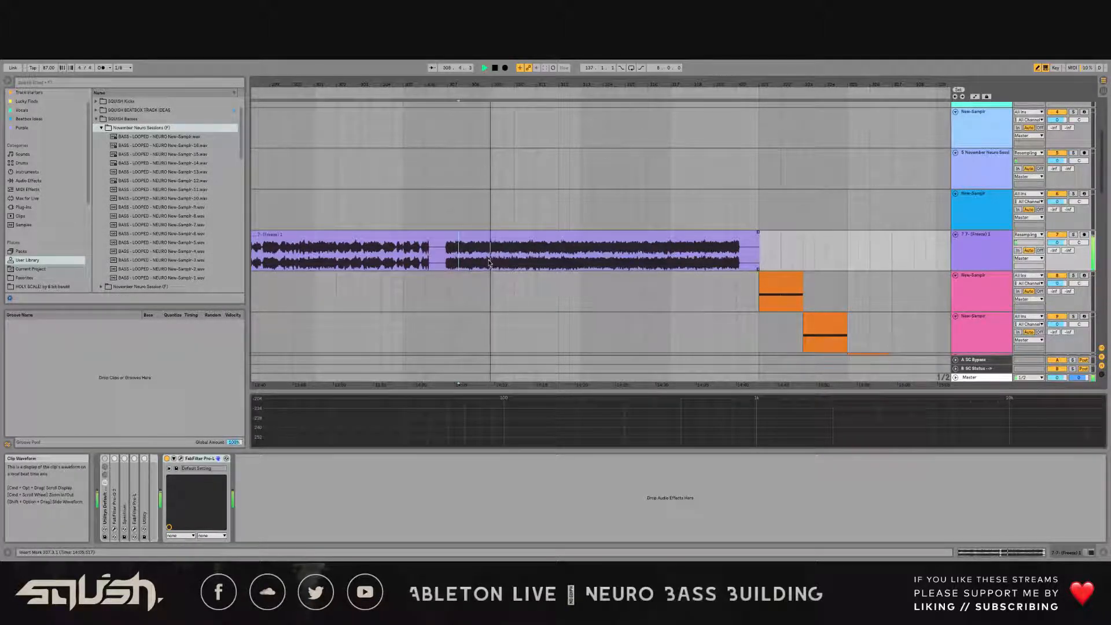
pyautogui.press('space')
# Step: Move a short slice of the frozen clip to the empty space after it on track 7 and audition it soloed
pyautogui.moveTo(493, 259); pyautogui.dragTo(864, 238)
pyautogui.click(1074, 234)
pyautogui.press('space')
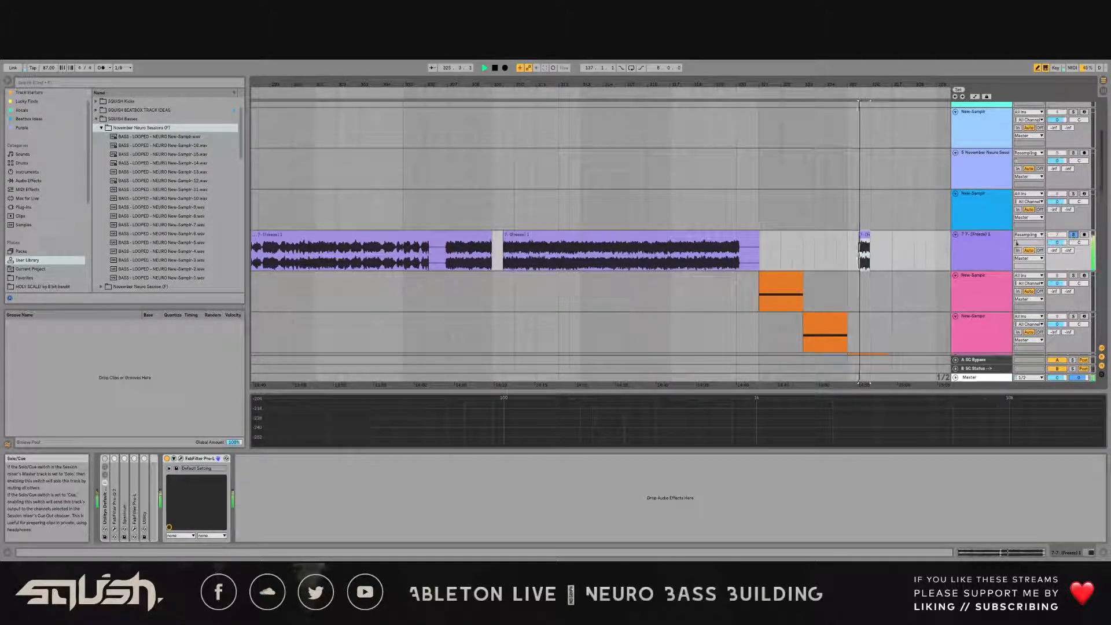
pyautogui.press('space')
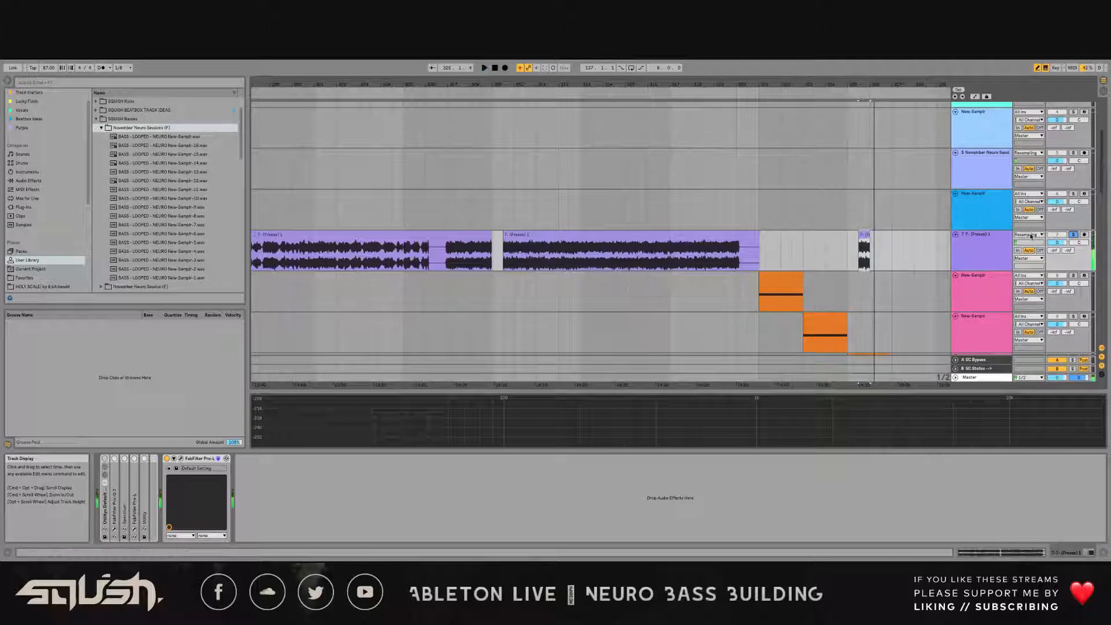
pyautogui.click(1074, 234)
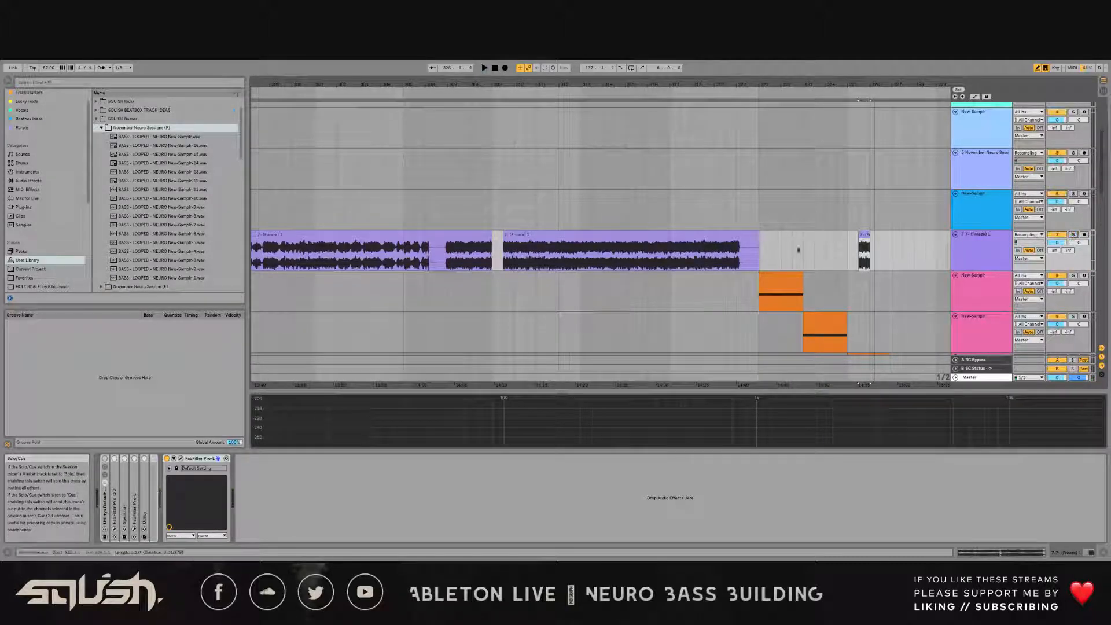
# Step: Open the slice's clip view, set its warp mode to Beats and turn on Loop
pyautogui.doubleClick(864, 236)
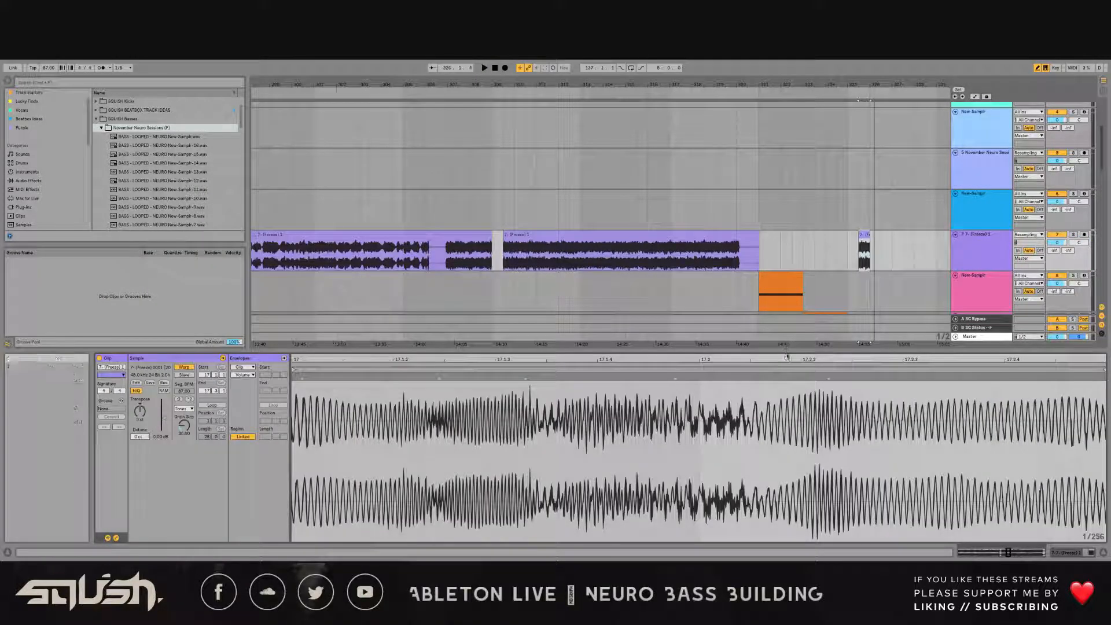
pyautogui.moveTo(789, 358); pyautogui.dragTo(781, 277)
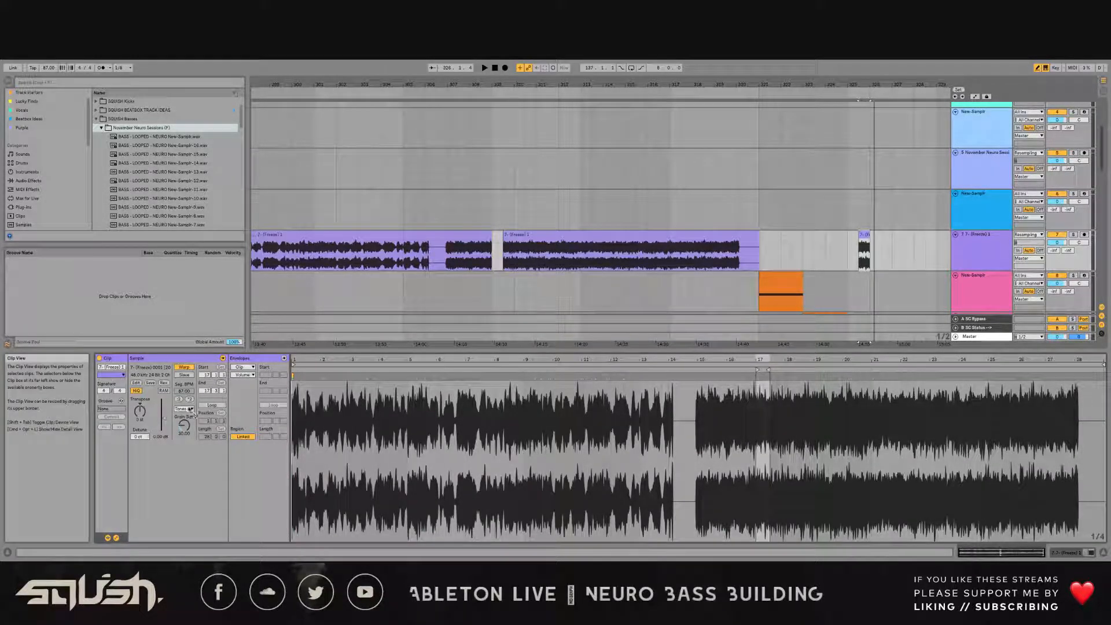
pyautogui.click(190, 408)
pyautogui.click(184, 410)
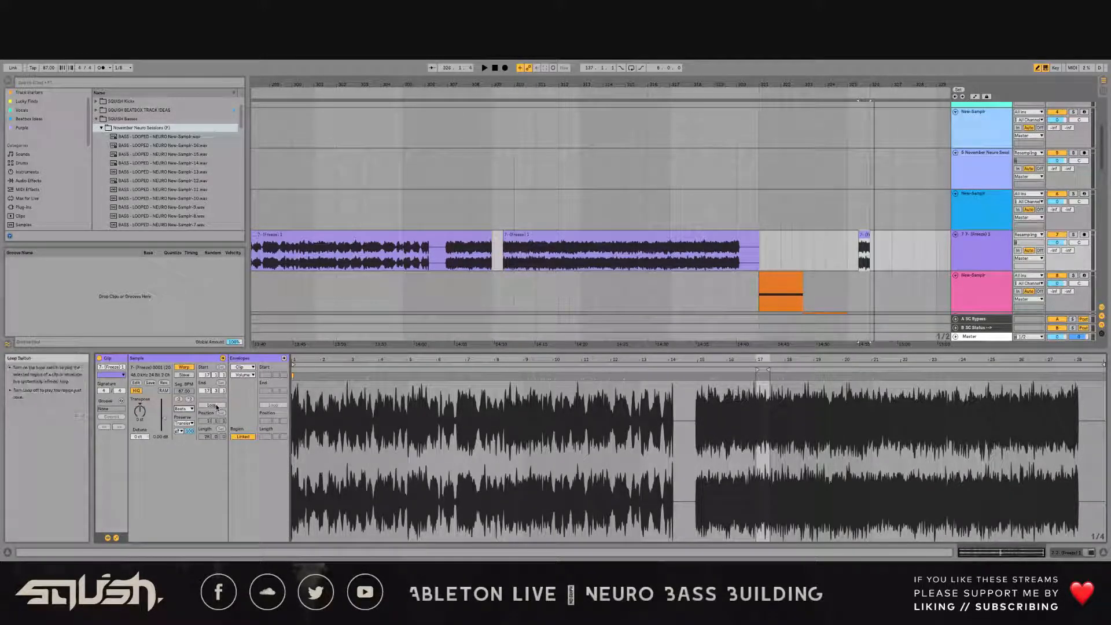
pyautogui.click(215, 405)
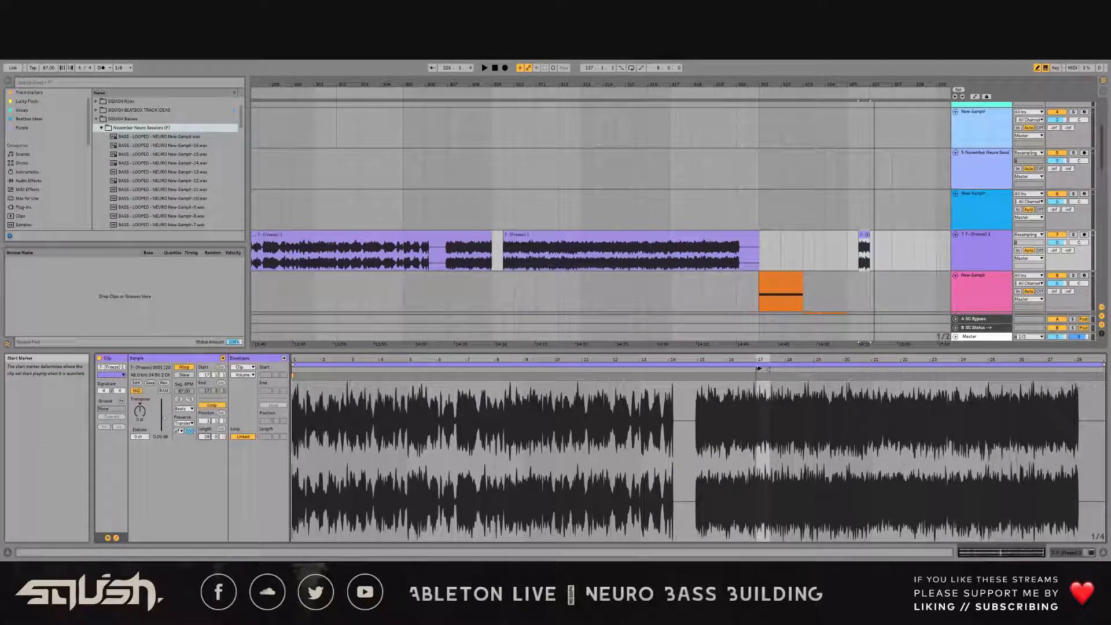
# Step: Move the slice's start marker to just before bar 18 of the sample and audition it with track 7 soloed
pyautogui.moveTo(759, 369)
pyautogui.mouseDown()
pyautogui.moveTo(732, 371)
pyautogui.moveTo(780, 382)
pyautogui.mouseUp()
pyautogui.press('space')
pyautogui.press('space')
pyautogui.press('space')
pyautogui.press('space')
pyautogui.press('space')
pyautogui.press('space')
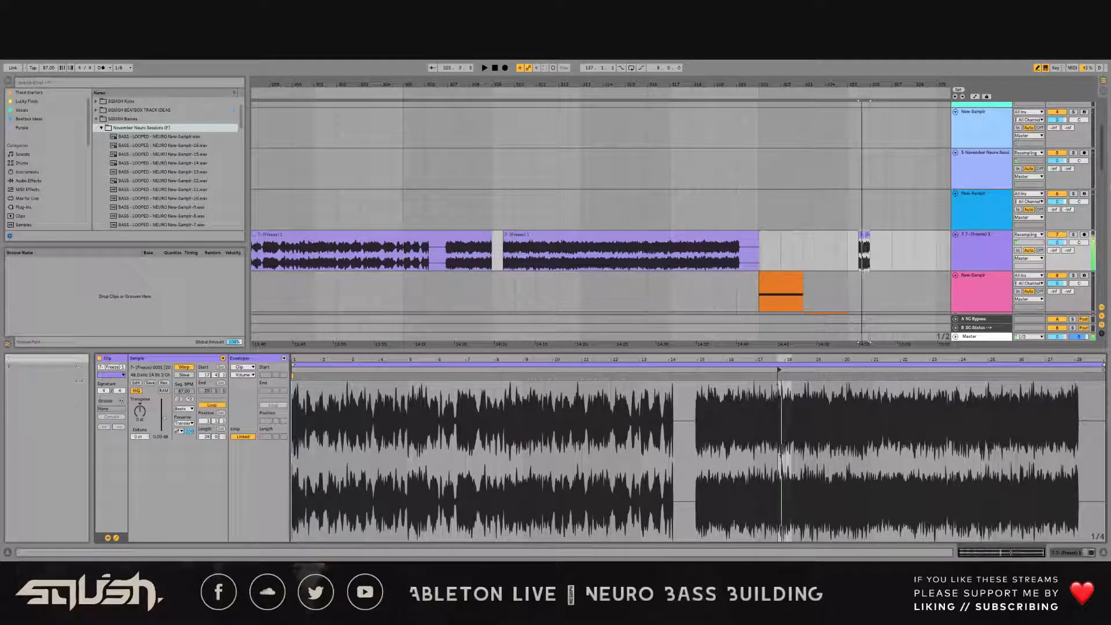
pyautogui.click(1073, 236)
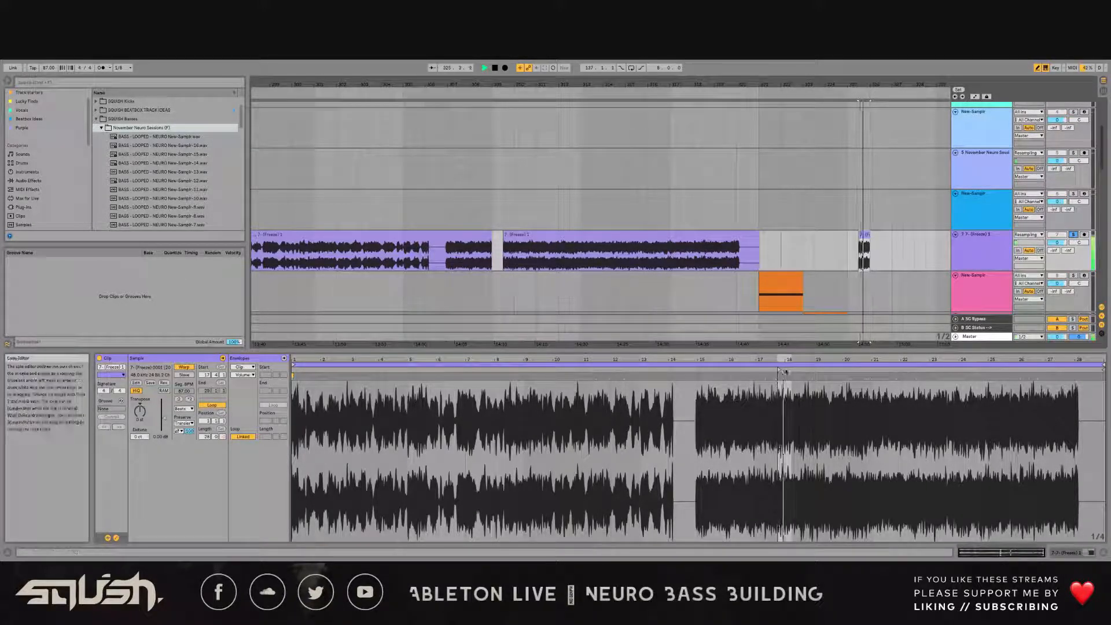
pyautogui.press('space')
# Step: Move the slice's start marker to just after bar 6, play it, and trim the slice to about half its length
pyautogui.moveTo(779, 369)
pyautogui.mouseDown()
pyautogui.moveTo(835, 368)
pyautogui.moveTo(532, 404)
pyautogui.moveTo(443, 432)
pyautogui.mouseUp()
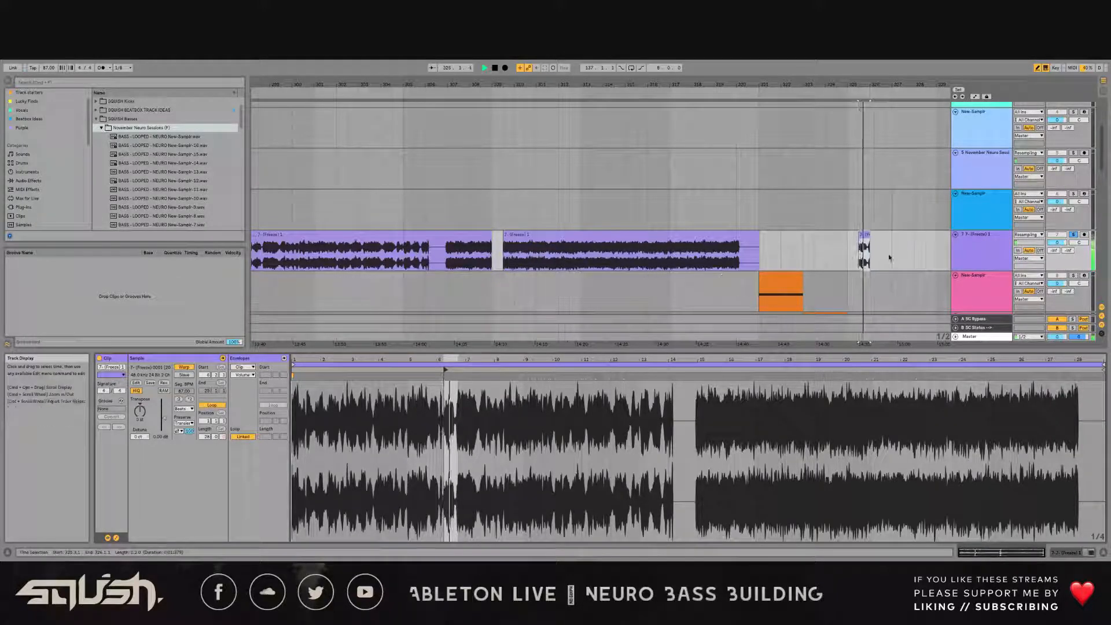
pyautogui.press('space')
pyautogui.moveTo(879, 87); pyautogui.dragTo(879, 133)
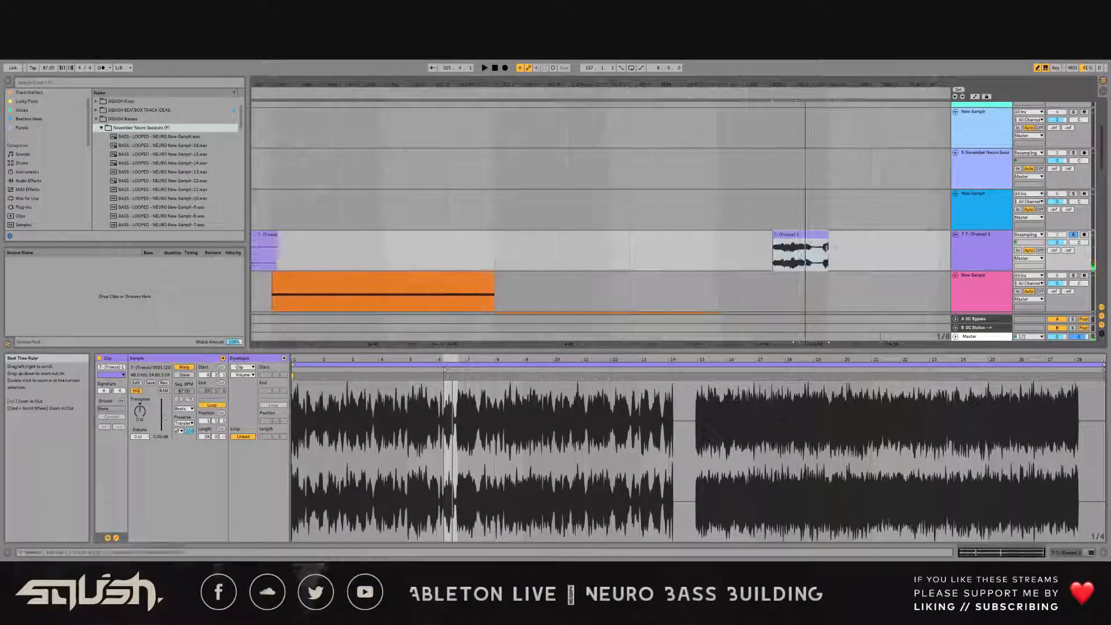
pyautogui.moveTo(828, 236)
pyautogui.mouseDown()
pyautogui.moveTo(799, 242)
pyautogui.moveTo(823, 239)
pyautogui.moveTo(814, 239)
pyautogui.mouseUp()
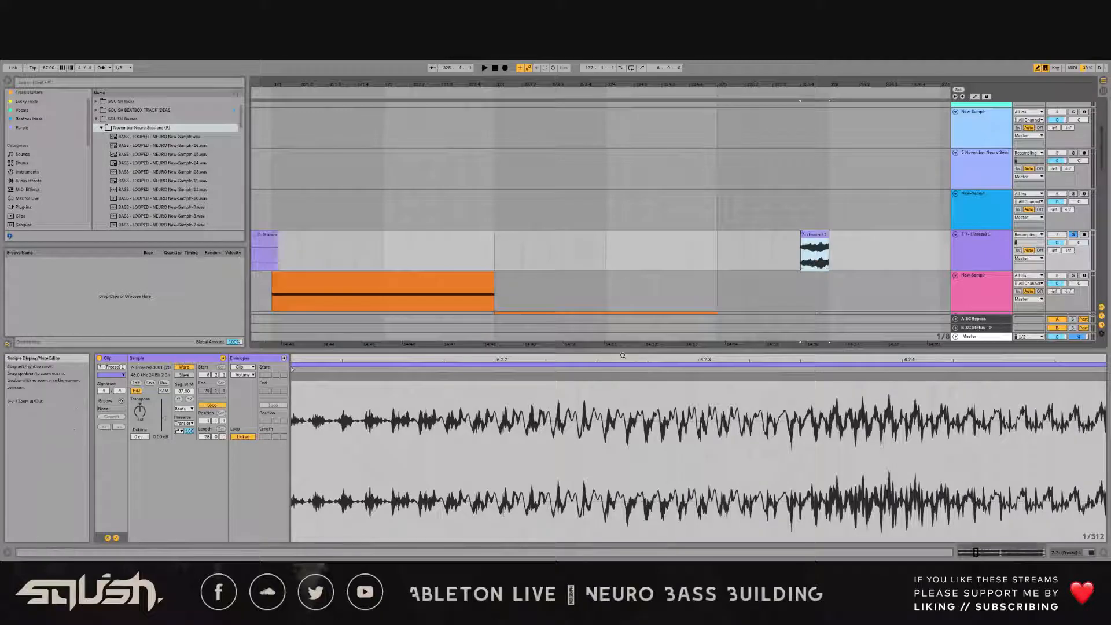
# Step: Shift the trimmed slice's start marker to about bar 4 of the sample and audition the result
pyautogui.moveTo(621, 360); pyautogui.dragTo(619, 316)
pyautogui.moveTo(609, 369)
pyautogui.mouseDown()
pyautogui.moveTo(695, 373)
pyautogui.moveTo(574, 379)
pyautogui.moveTo(475, 405)
pyautogui.moveTo(312, 423)
pyautogui.moveTo(341, 423)
pyautogui.mouseUp()
pyautogui.press('space')
pyautogui.press('space')
pyautogui.press('space')
# Step: Close the gap in the frozen clip on track 7 to restore it as one continuous clip
pyautogui.moveTo(822, 85); pyautogui.dragTo(700, 70)
pyautogui.moveTo(550, 85); pyautogui.dragTo(745, 85)
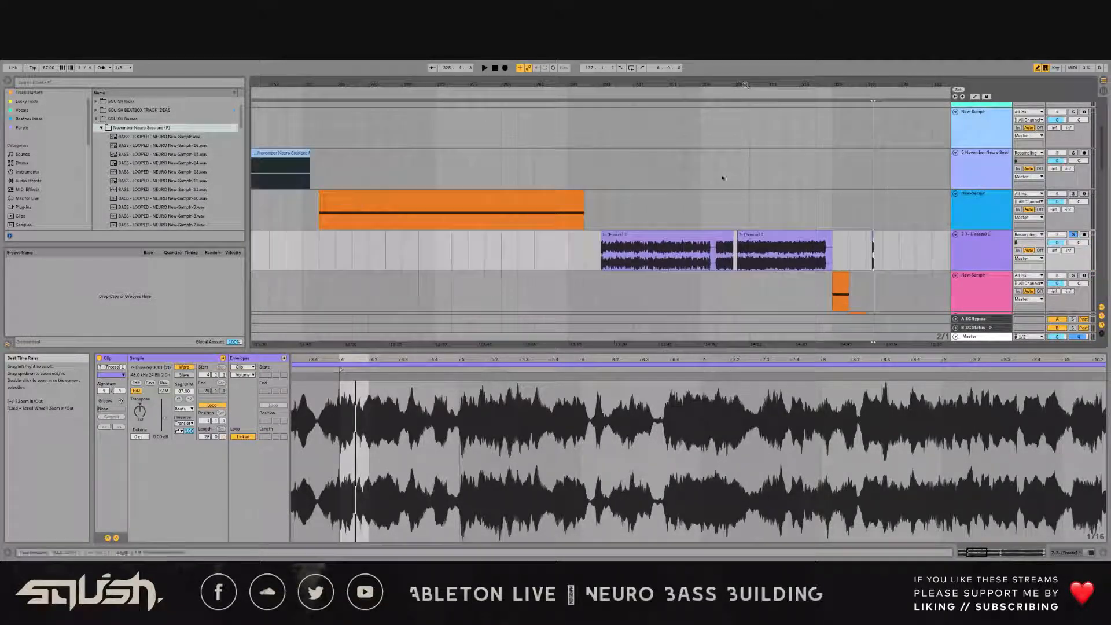
pyautogui.click(732, 247)
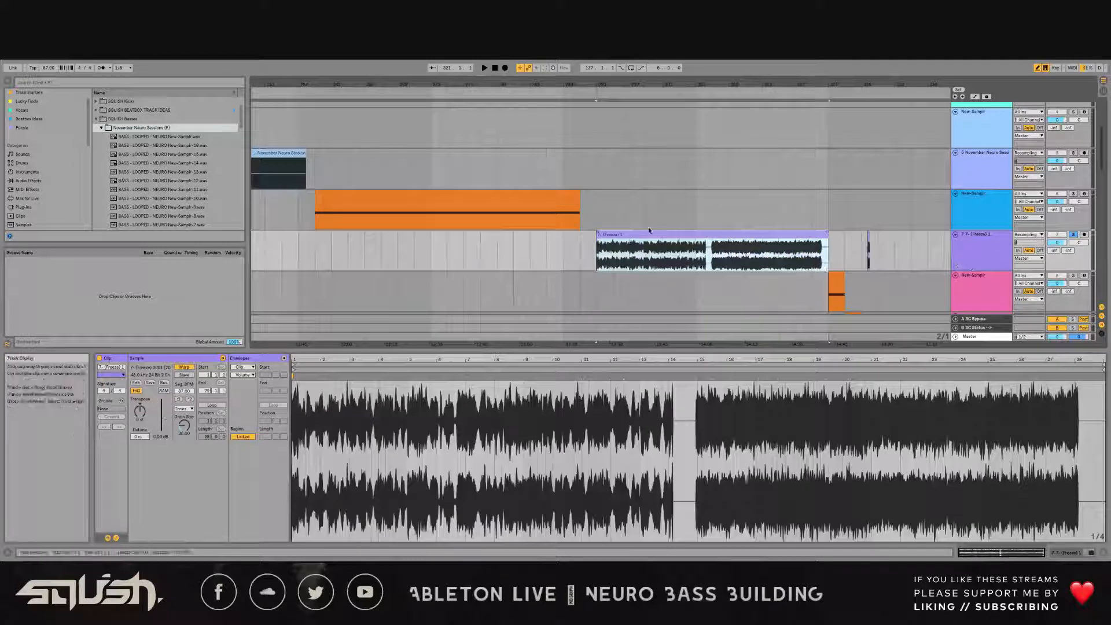
# Step: Rename the full frozen clip on track 7 to "November Neuro Sessions Full Sample + Pitch Mods"
pyautogui.moveTo(396, 83); pyautogui.dragTo(419, 82)
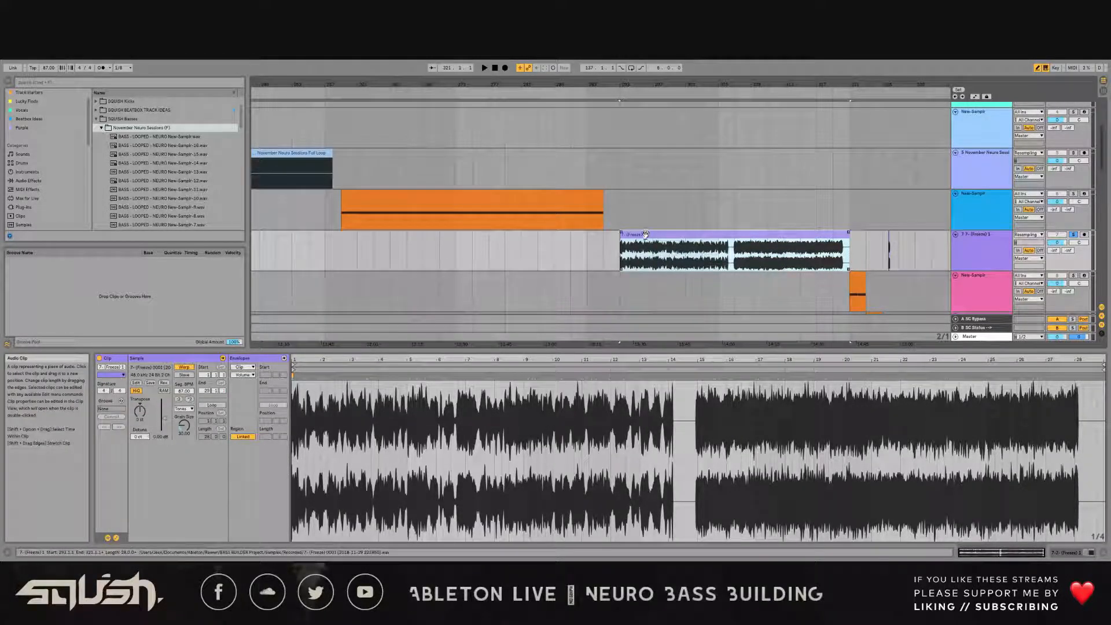
pyautogui.press('super+r')
pyautogui.write('November N')
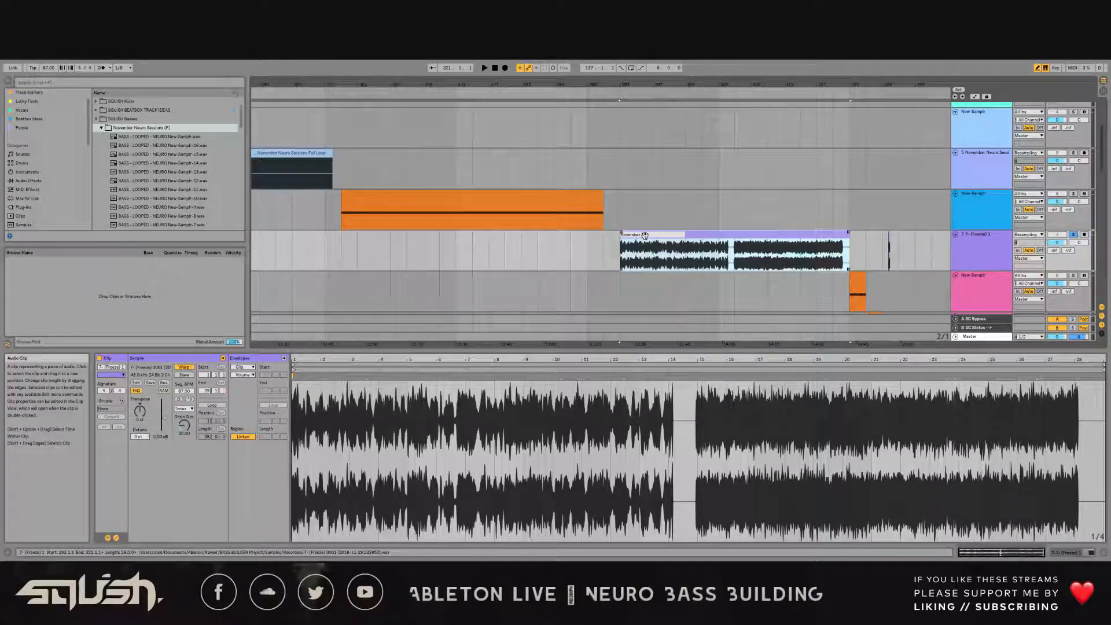
pyautogui.write('euro Sessions')
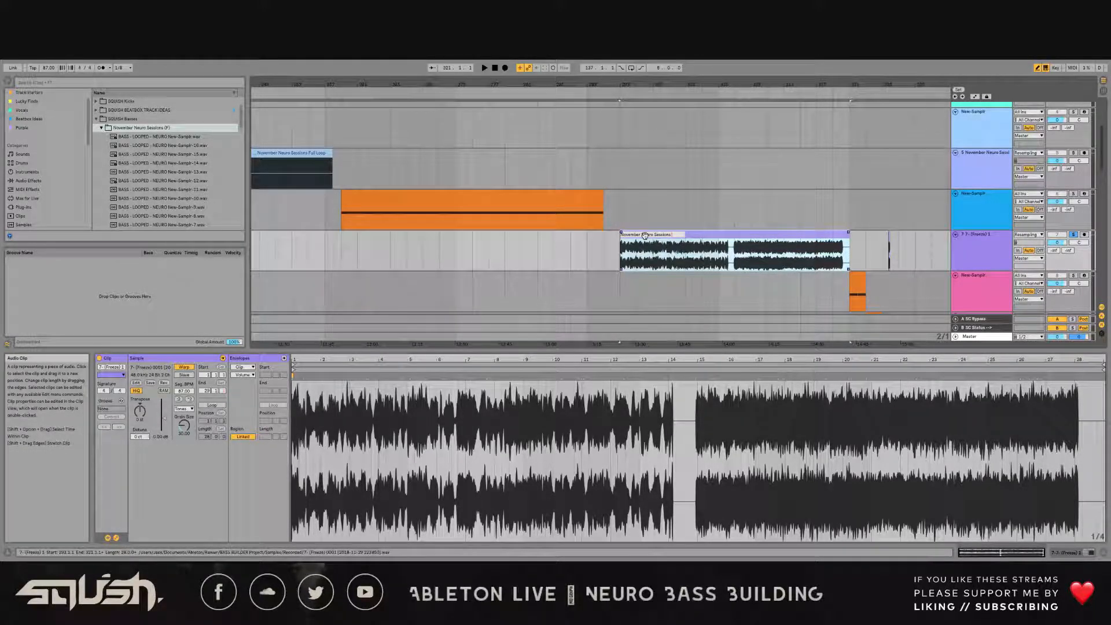
pyautogui.write(' Full Sample')
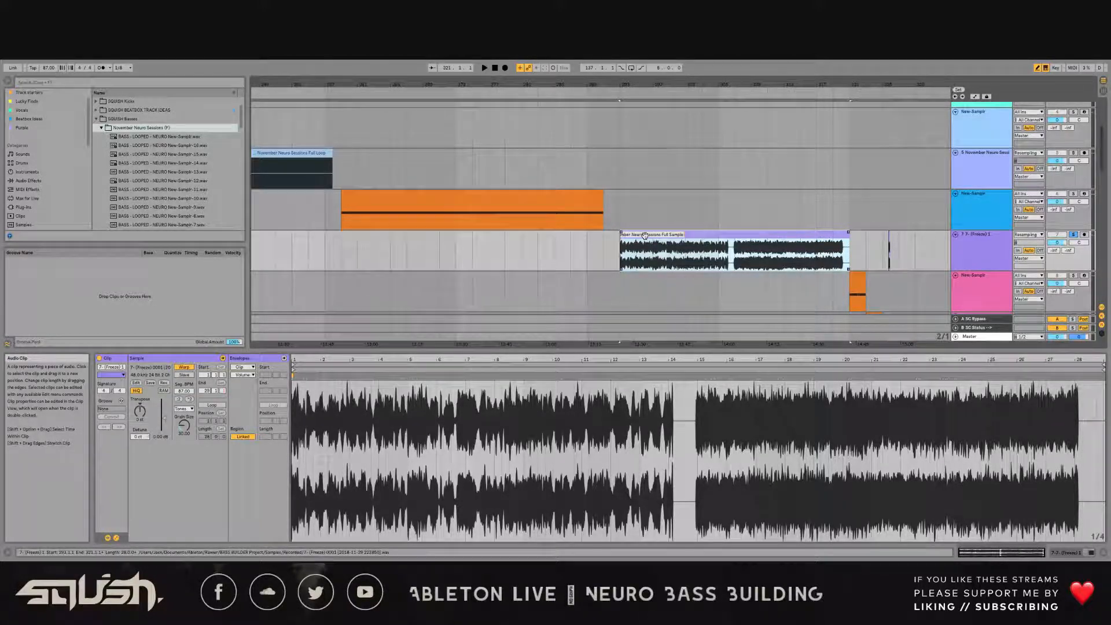
pyautogui.write(' + Pit')
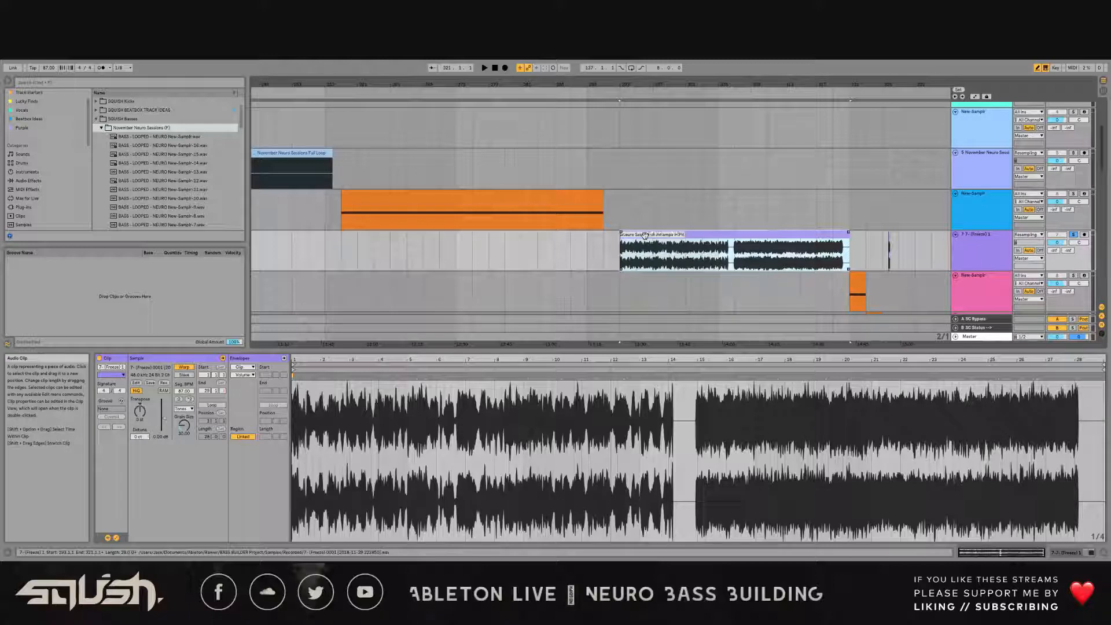
pyautogui.write('ch')
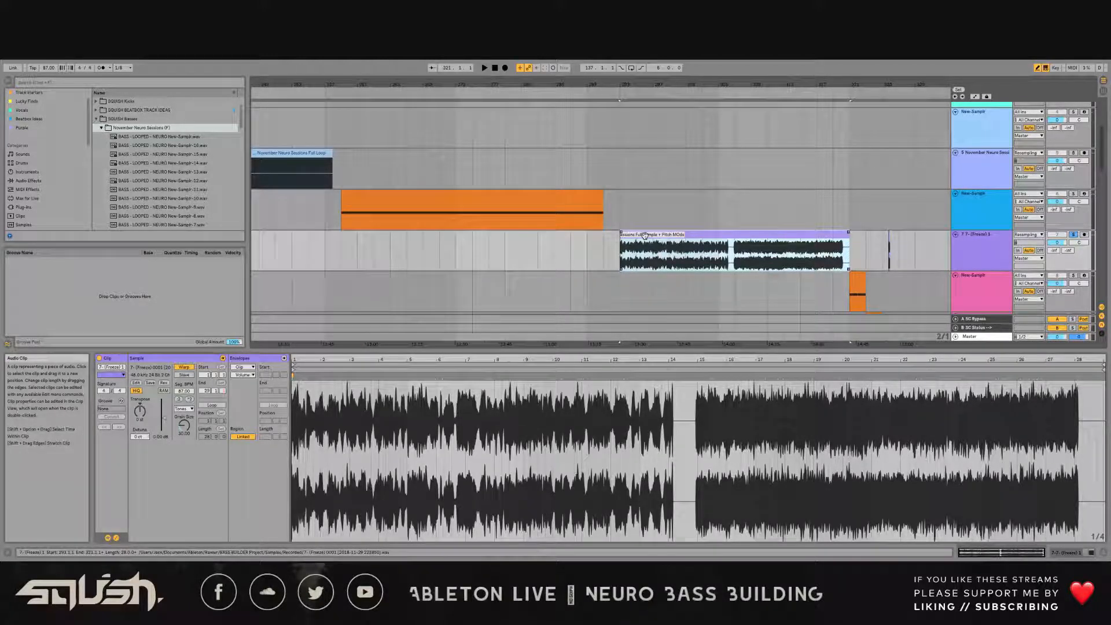
pyautogui.write(' Mods')
pyautogui.press('Return')
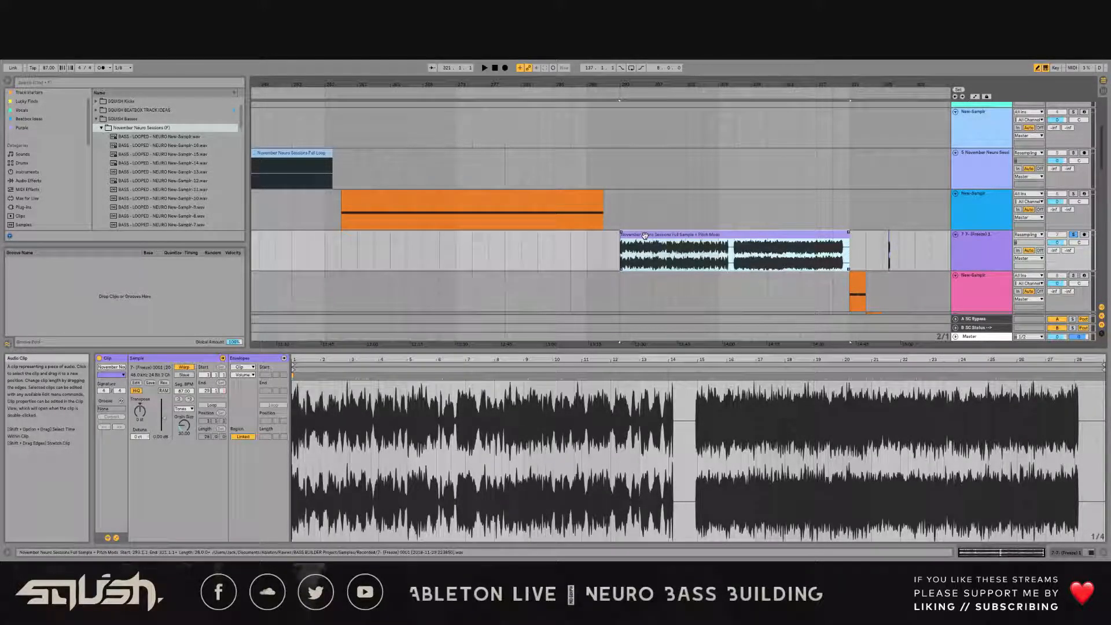
# Step: Inspect the contents of the orange MIDI clip on track 6 and the renamed frozen clip on track 7
pyautogui.click(543, 202)
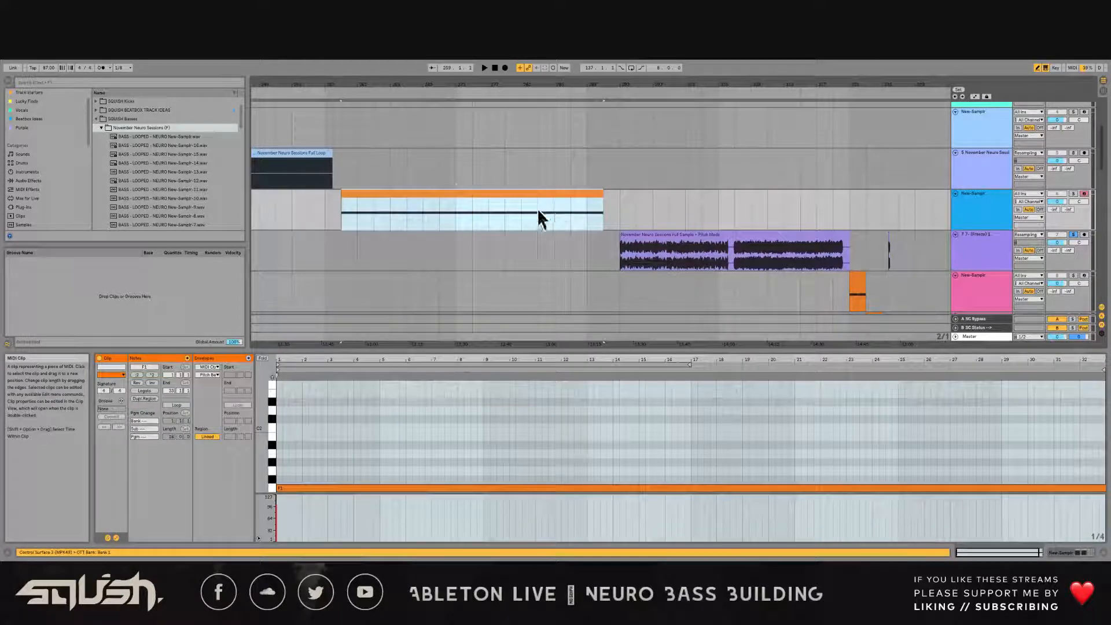
pyautogui.click(675, 227)
pyautogui.click(674, 235)
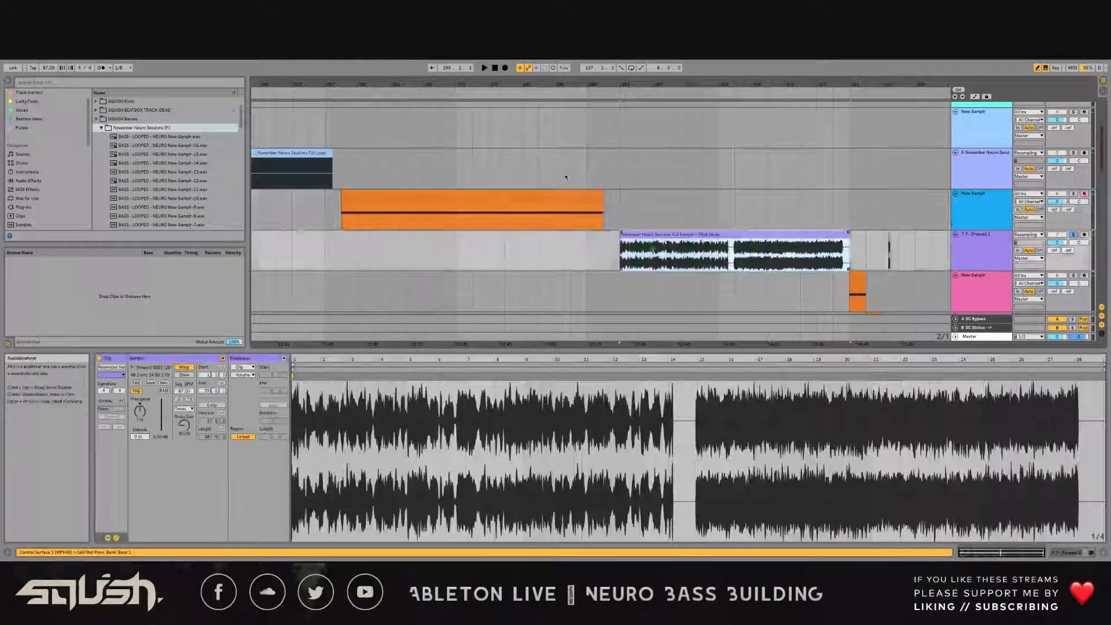
# Step: Turn off solo on track 7 and audition the "November Neuro Sessions Full Loop" clip on track 5 from near its start
pyautogui.moveTo(434, 85); pyautogui.dragTo(665, 92)
pyautogui.click(353, 175)
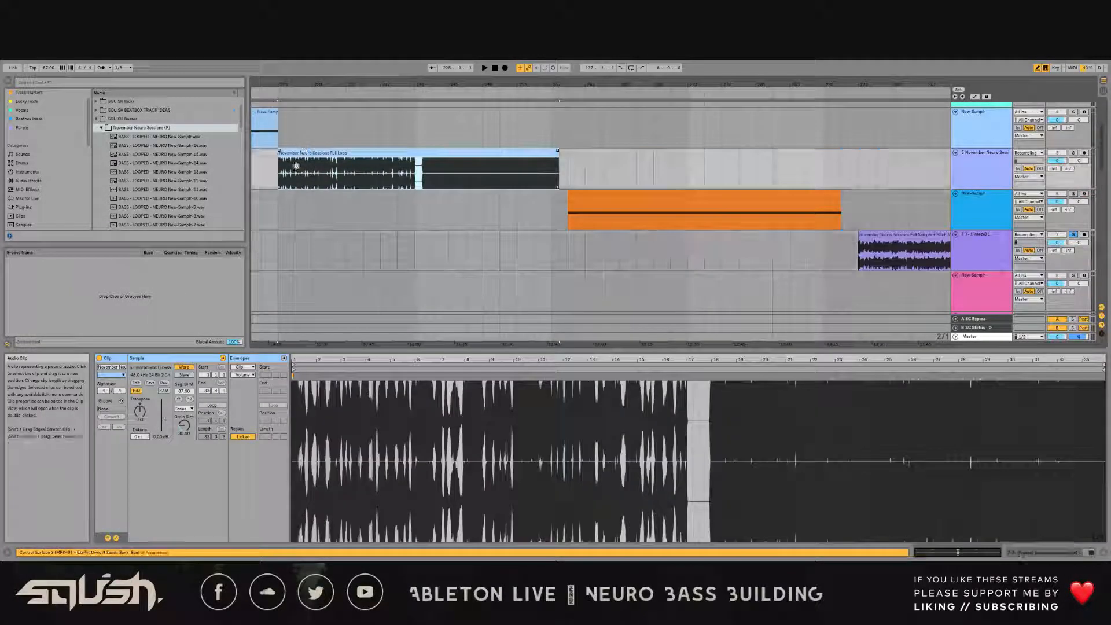
pyautogui.click(298, 180)
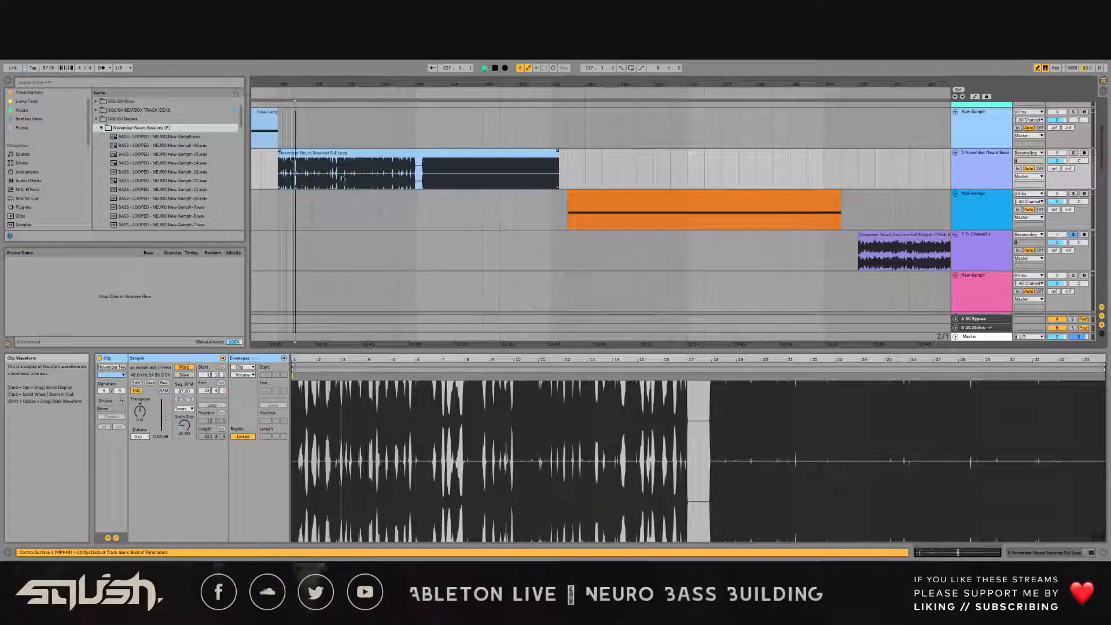
pyautogui.click(1084, 246)
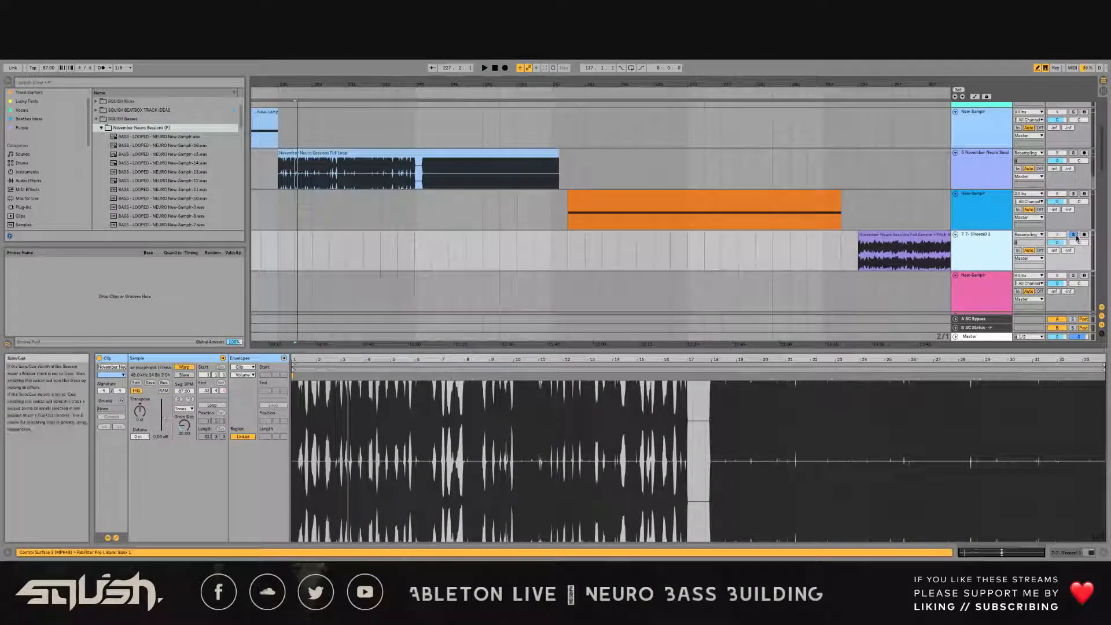
pyautogui.press('space')
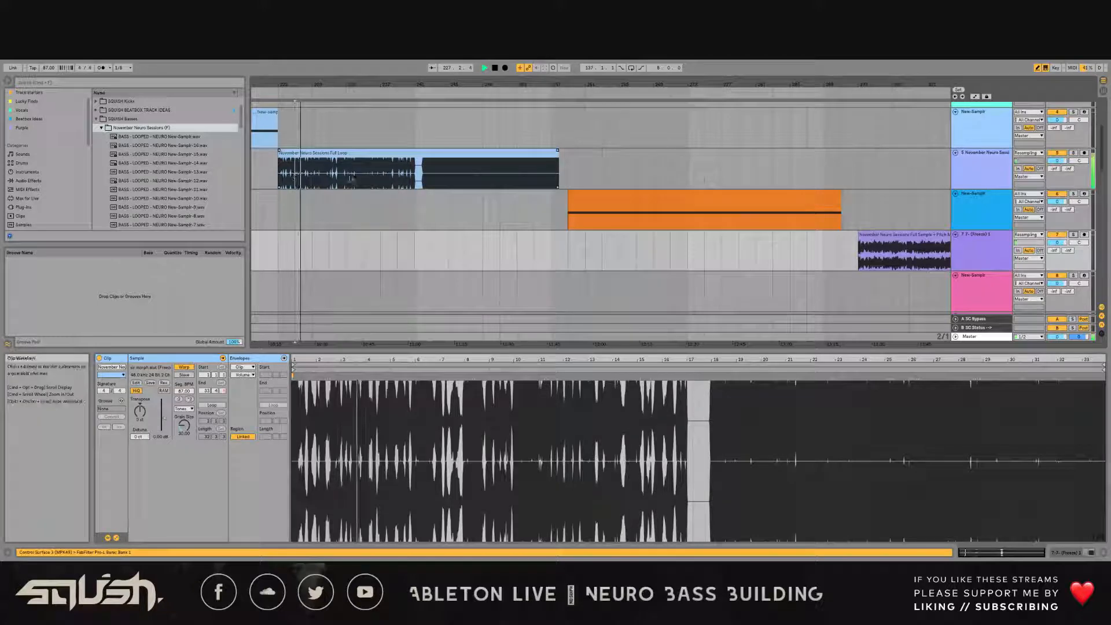
pyautogui.press('space')
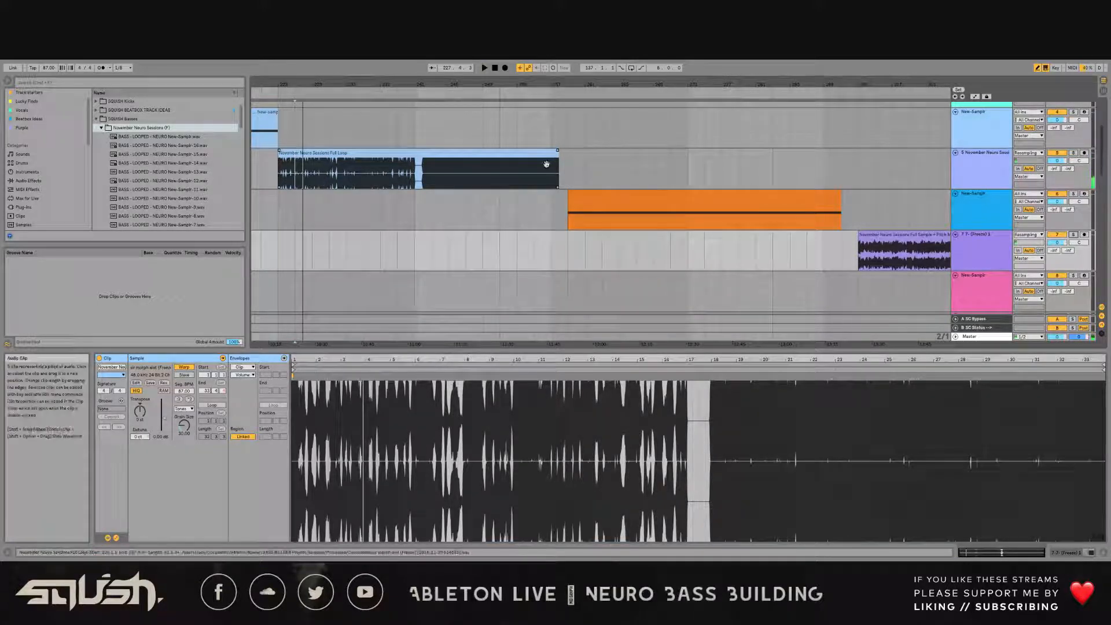
# Step: Save the "Full Sample + Pitch Mods" clip and the "Full Loop" clip into the November Neuro Sessions folder of the User Library
pyautogui.moveTo(629, 84); pyautogui.dragTo(509, 62)
pyautogui.click(642, 241)
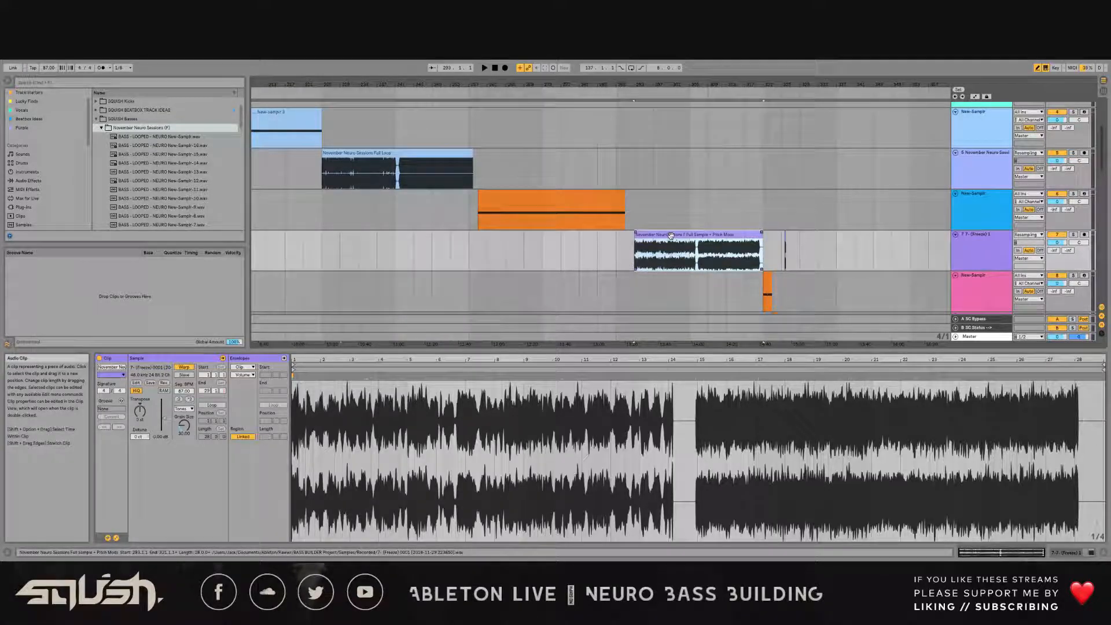
pyautogui.moveTo(671, 236); pyautogui.dragTo(146, 154)
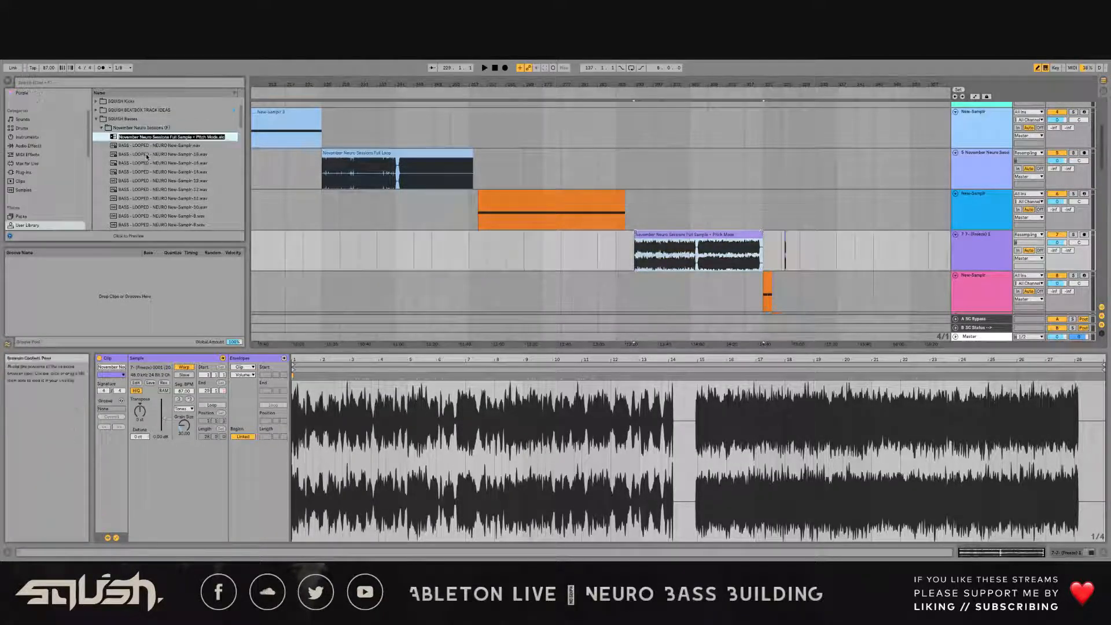
pyautogui.click(372, 153)
pyautogui.moveTo(372, 153); pyautogui.dragTo(145, 129)
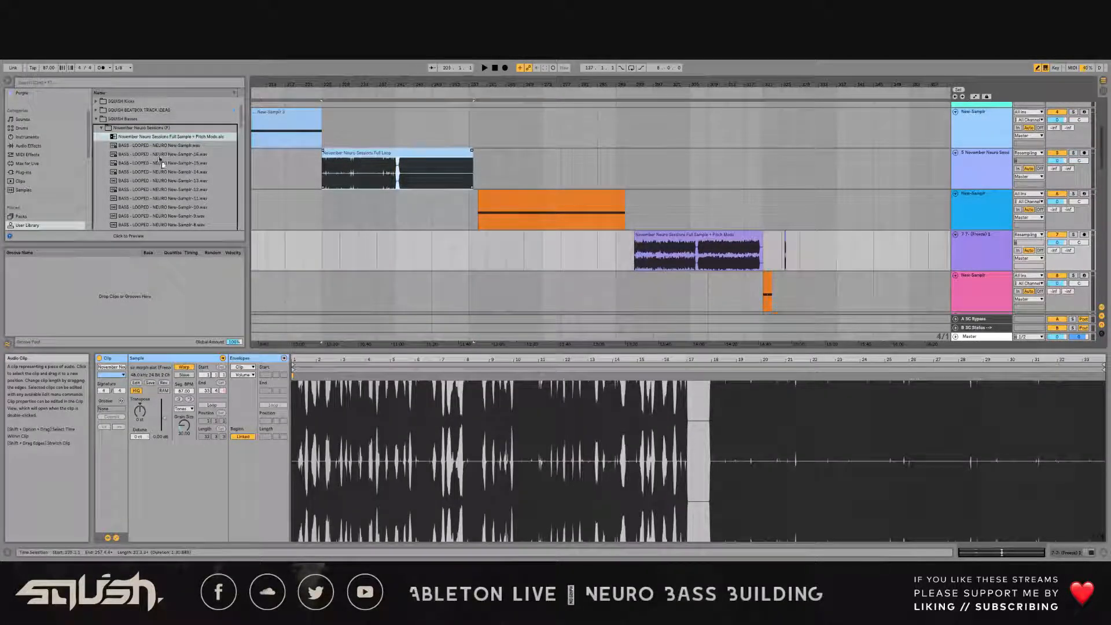
pyautogui.press('Return')
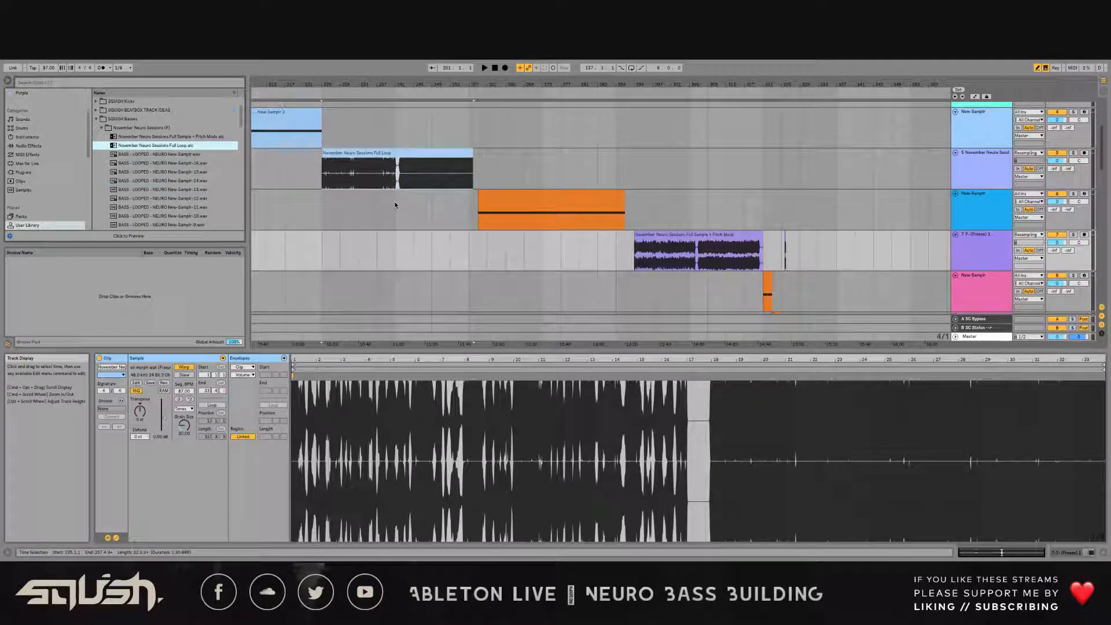
# Step: Switch from the Live set to the OBS window
pyautogui.hotkey('ctrl', 'Up')
pyautogui.click(683, 312)
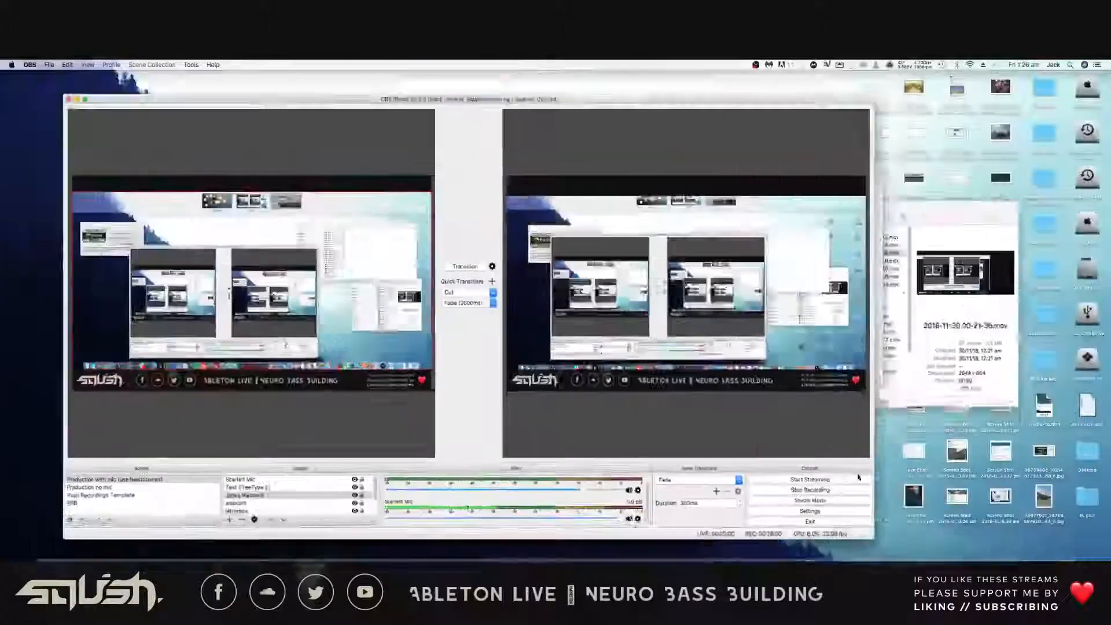